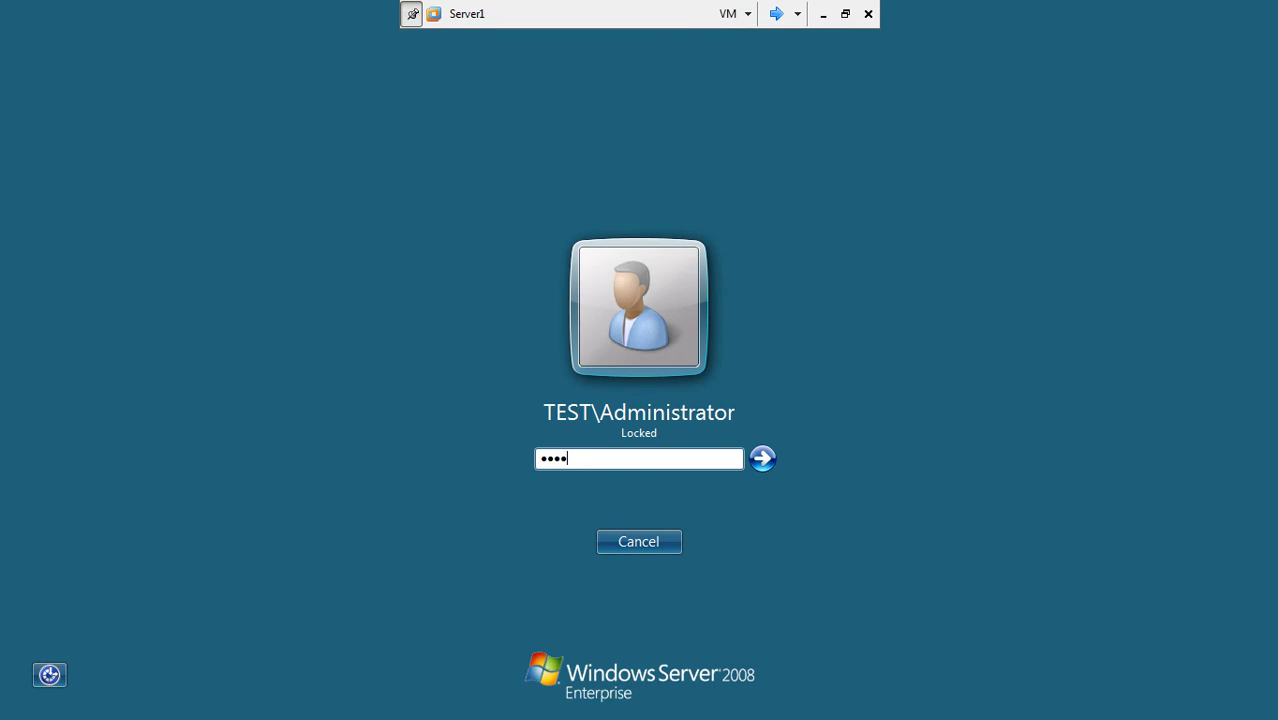
# Submit the Administrator password to unlock Server1 as TEST\Administrator
pyautogui.press('Return')
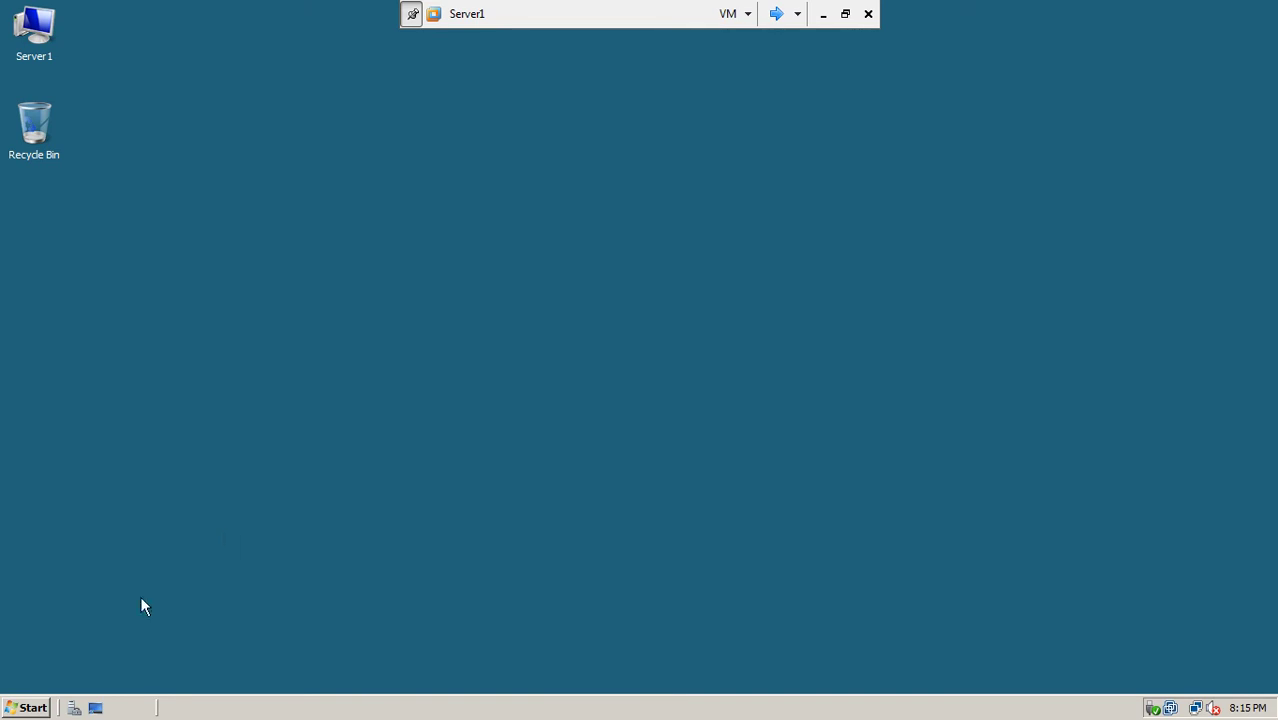
# Launch Active Directory Users and Computers from Start > Administrative Tools
pyautogui.click(24, 708)
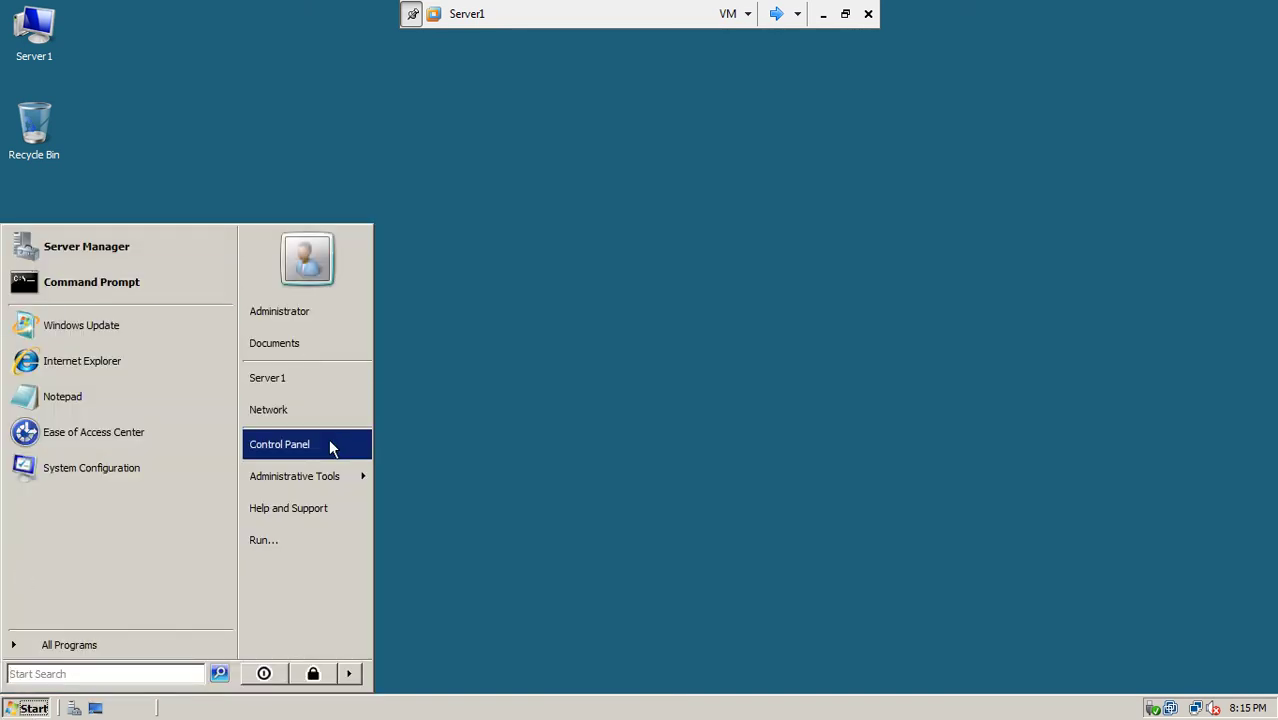
pyautogui.moveTo(336, 479)
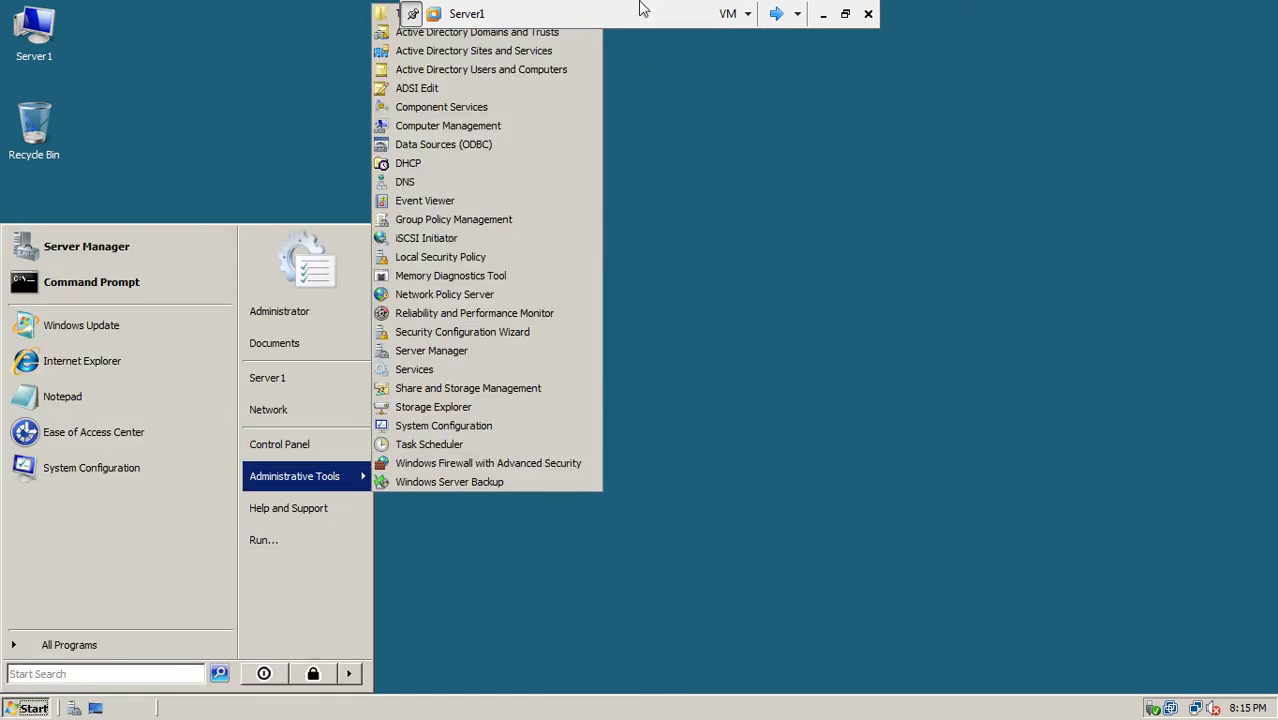
pyautogui.click(517, 72)
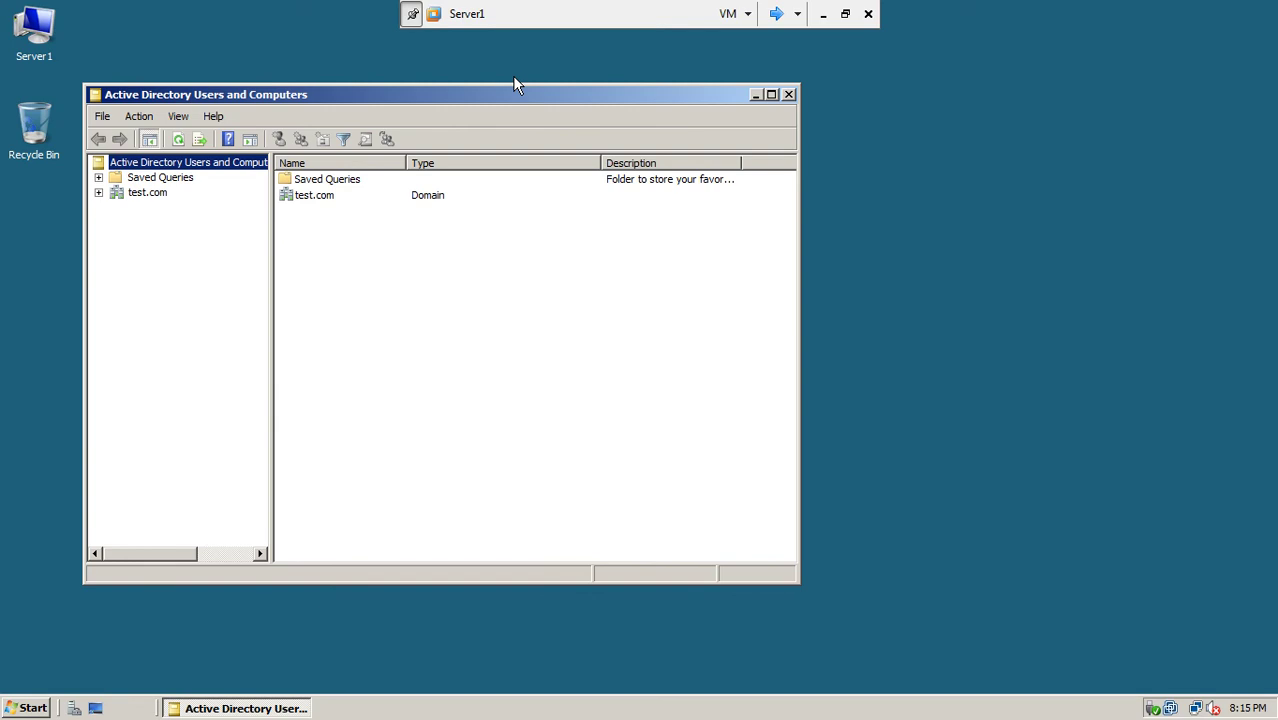
# Expand test.com, show ISBOUs' ISBComputers and ISBUsers, then minimize the Server1 VM
pyautogui.click(99, 192)
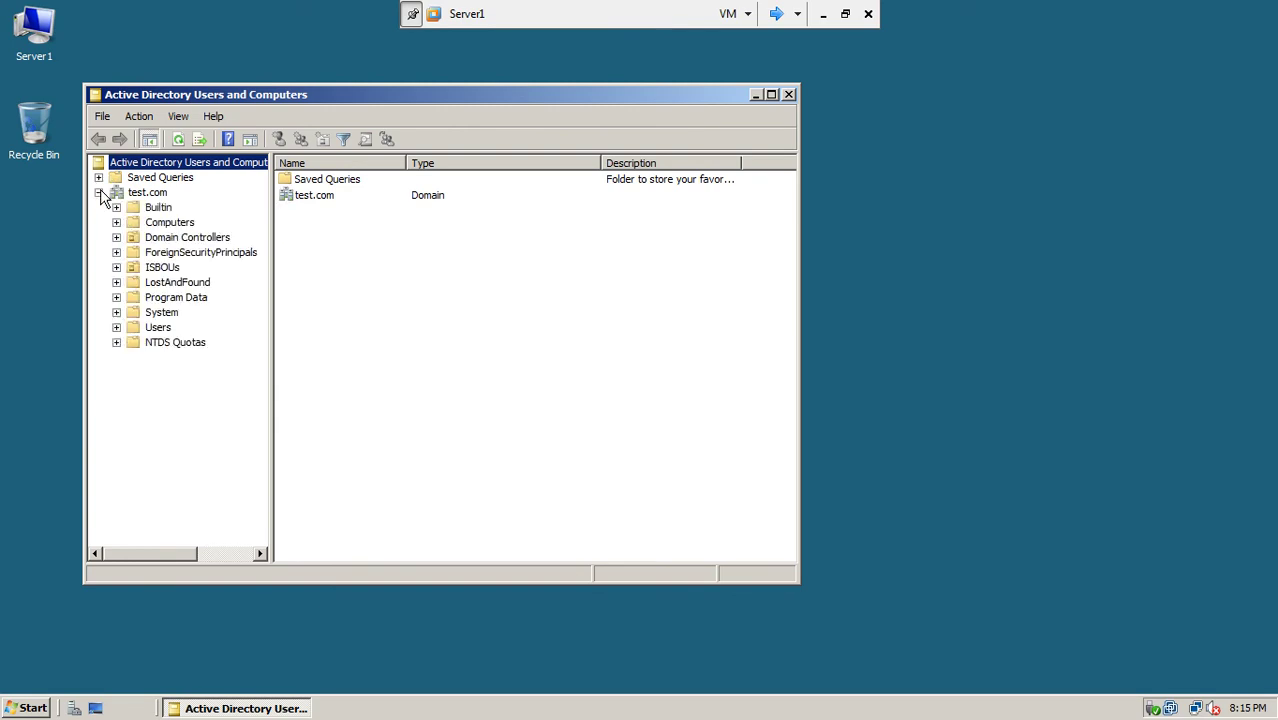
pyautogui.click(159, 270)
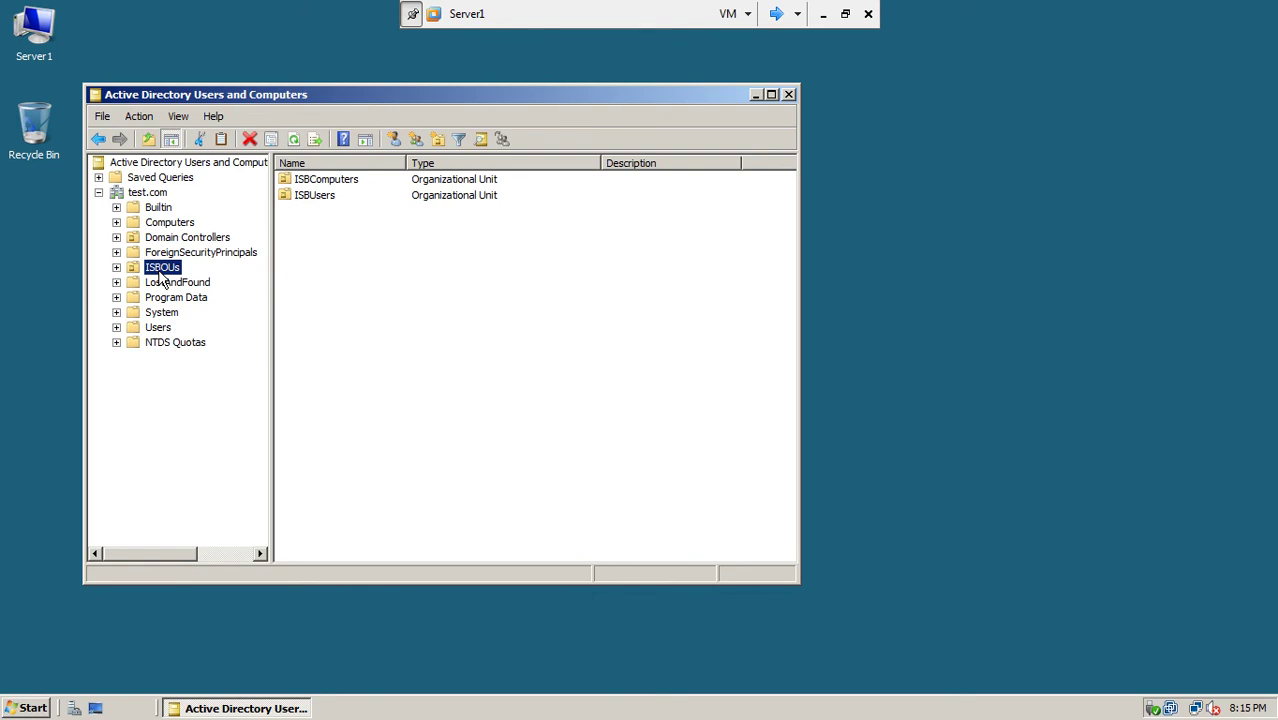
pyautogui.click(824, 14)
# Return to the Server1 virtual machine from VMware Workstation's taskbar jump list
pyautogui.click(1087, 703)
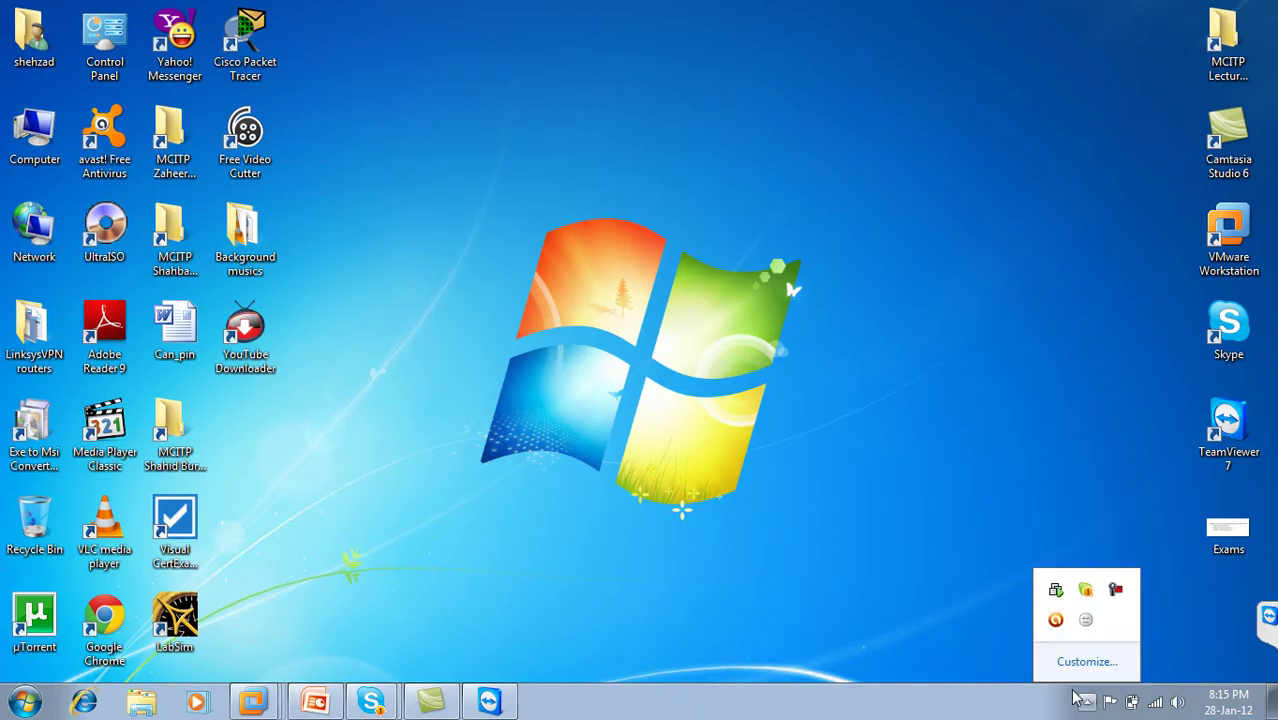
pyautogui.click(1116, 589)
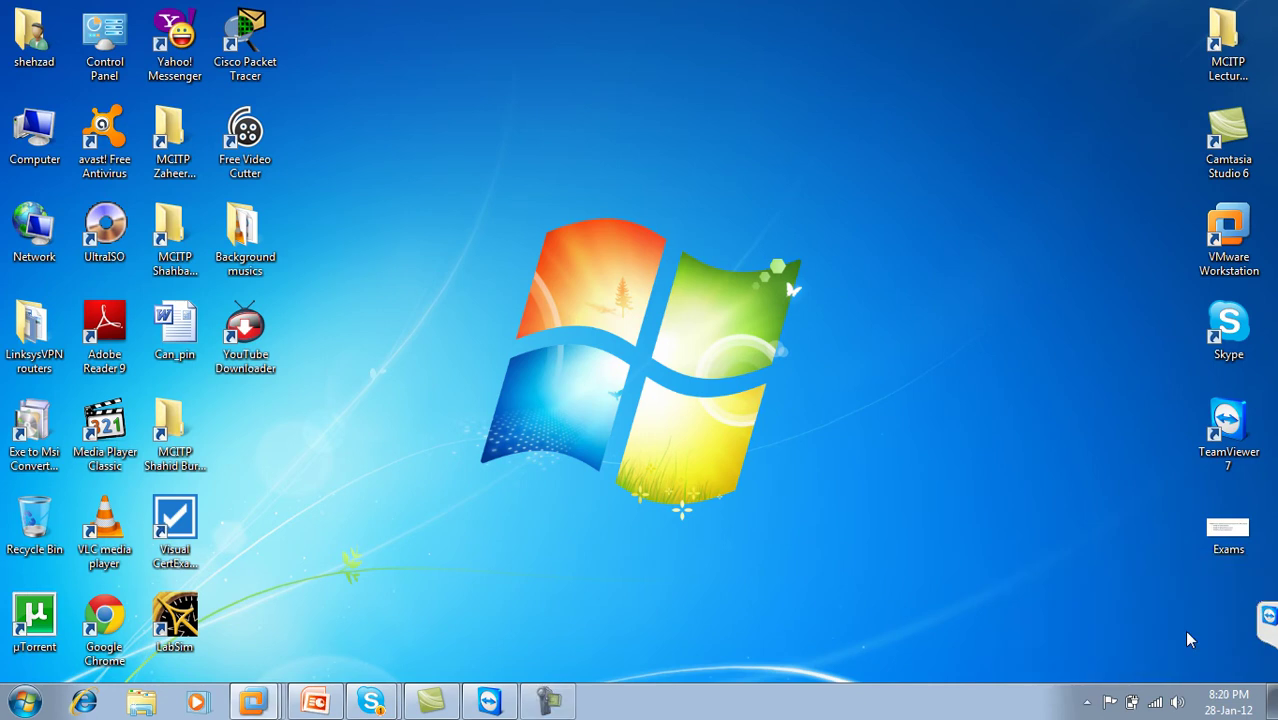
pyautogui.rightClick(253, 701)
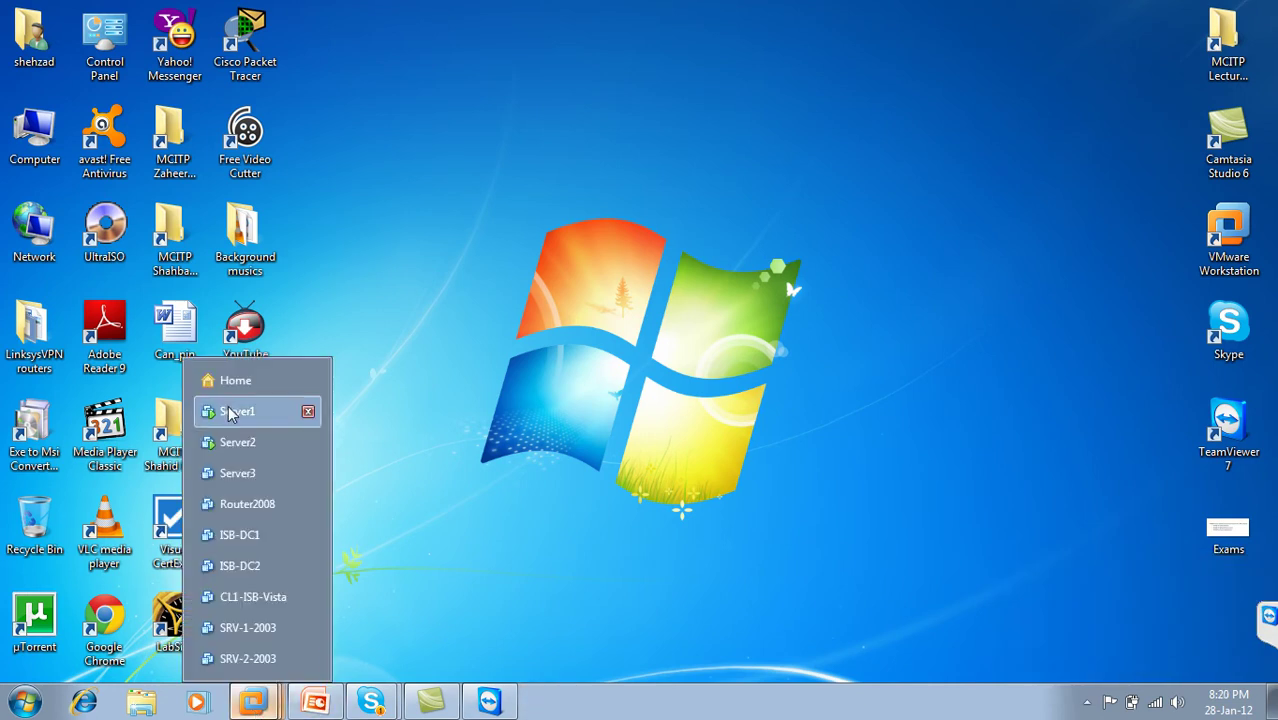
pyautogui.click(230, 413)
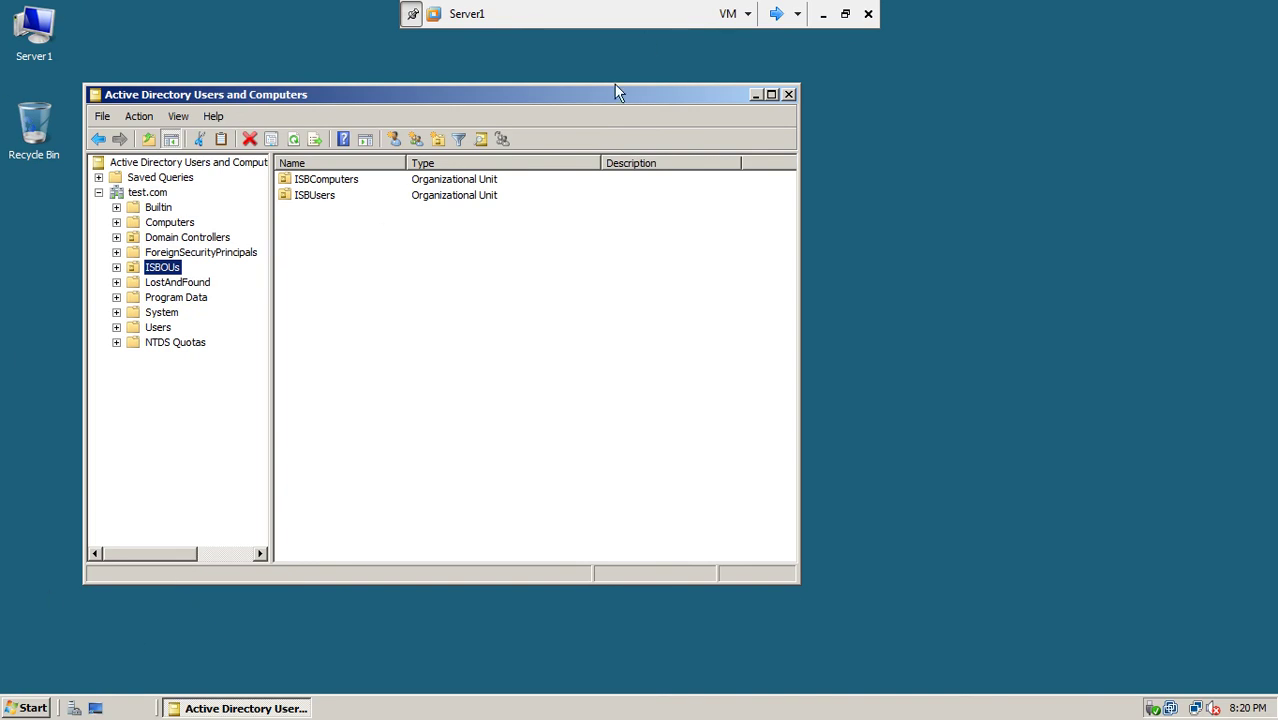
pyautogui.click(10, 708)
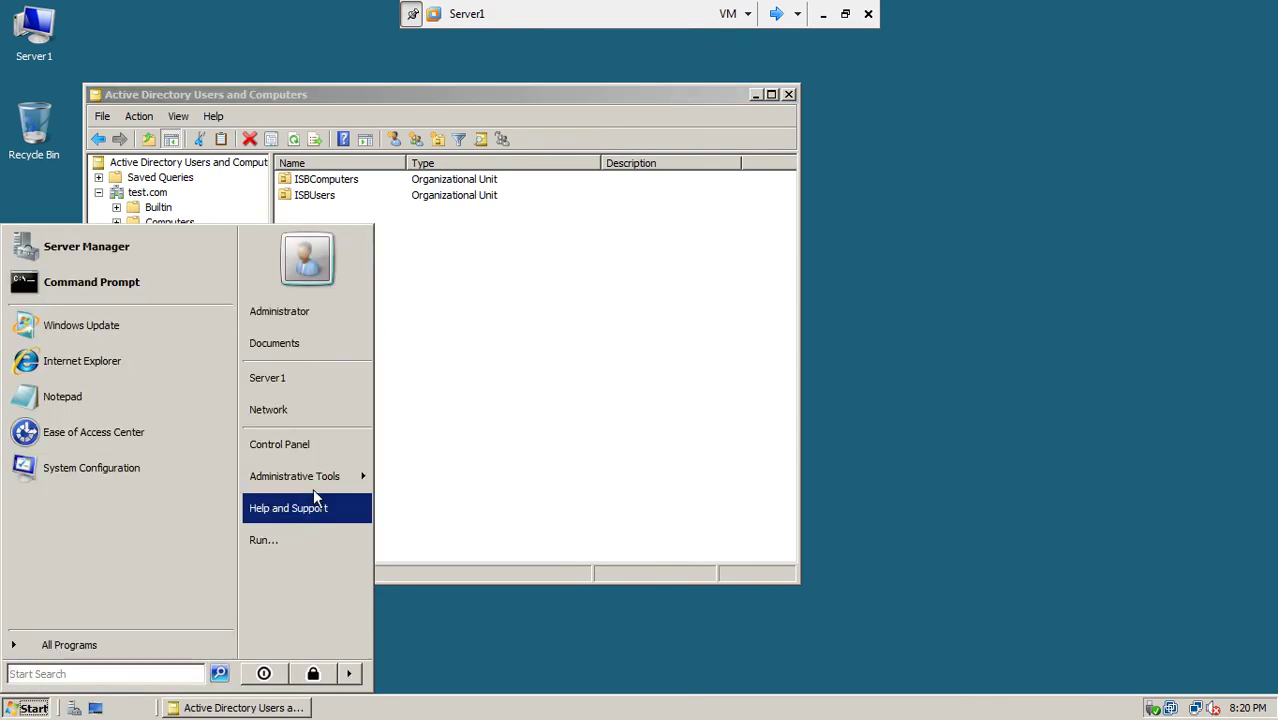
pyautogui.moveTo(322, 485)
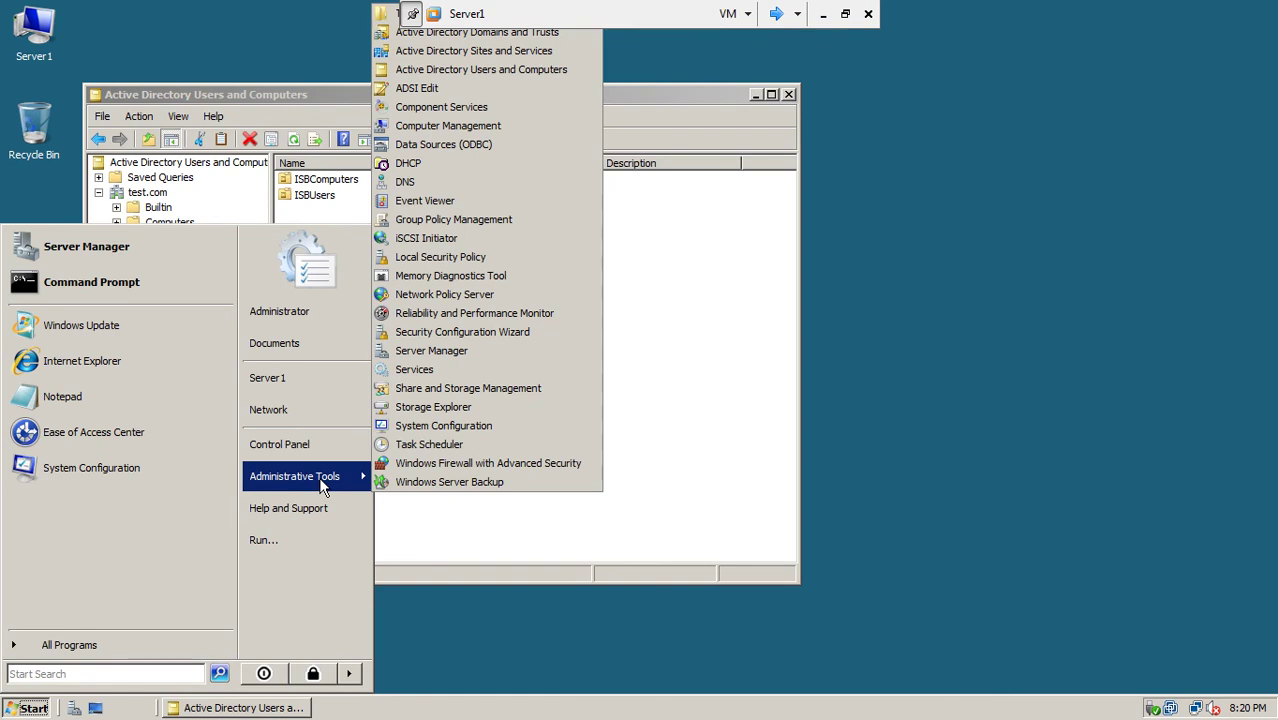
pyautogui.click(456, 482)
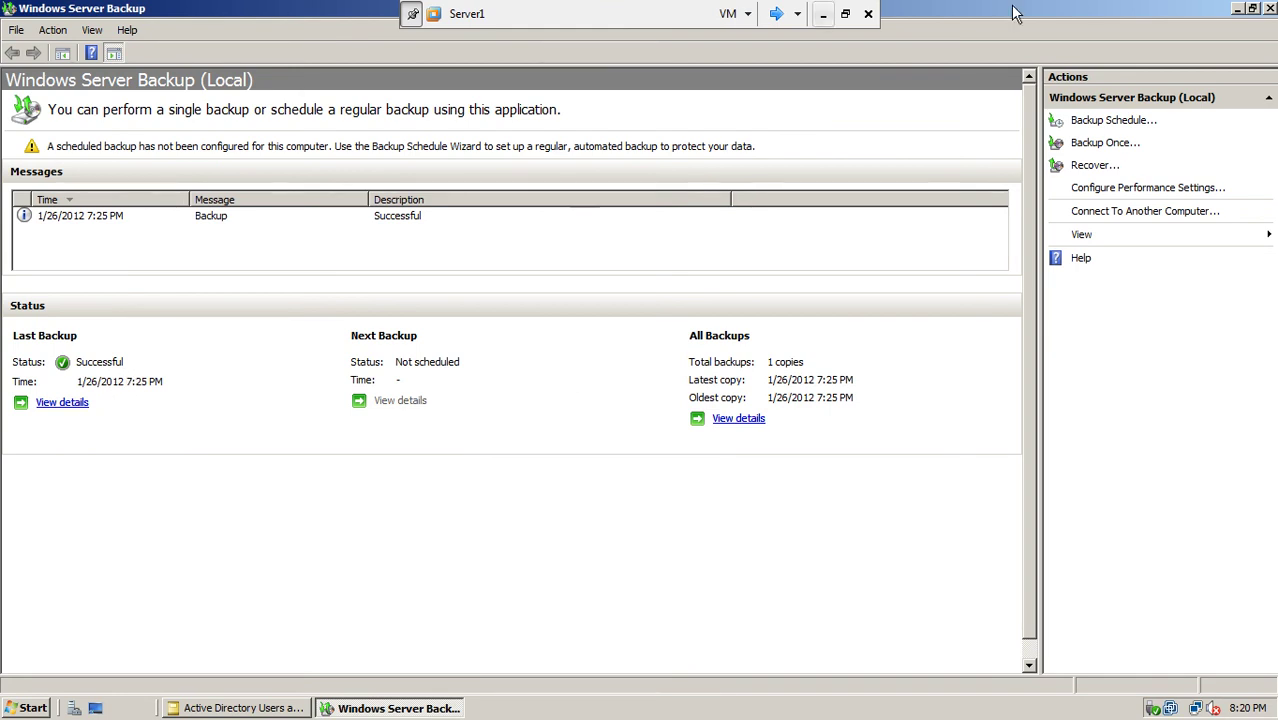
pyautogui.click(1270, 8)
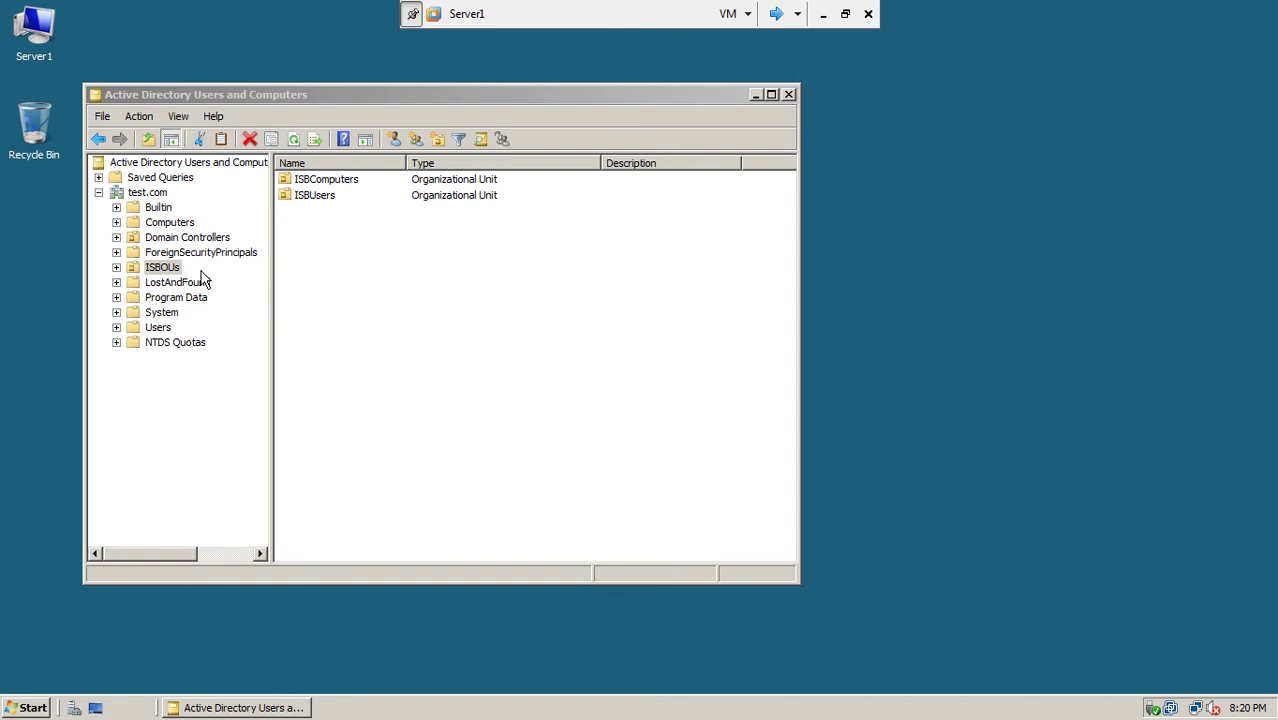
pyautogui.click(170, 272)
pyautogui.click(170, 270)
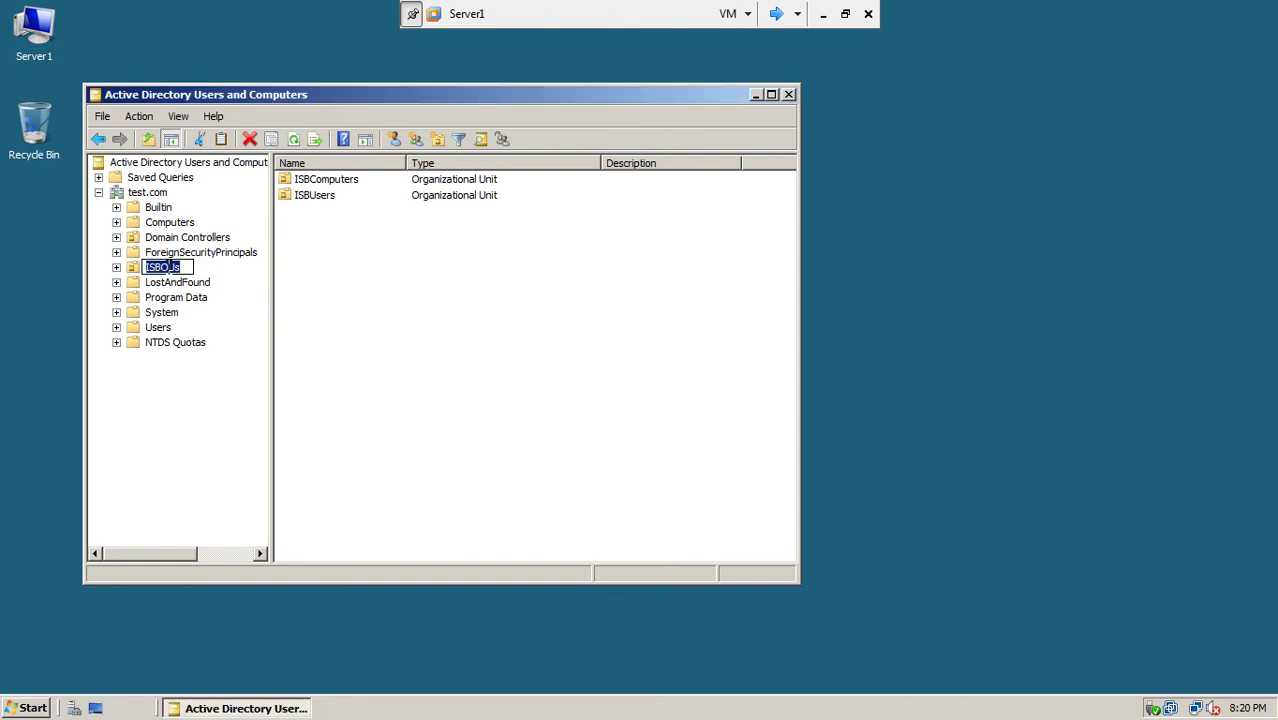
pyautogui.click(135, 272)
pyautogui.rightClick(134, 268)
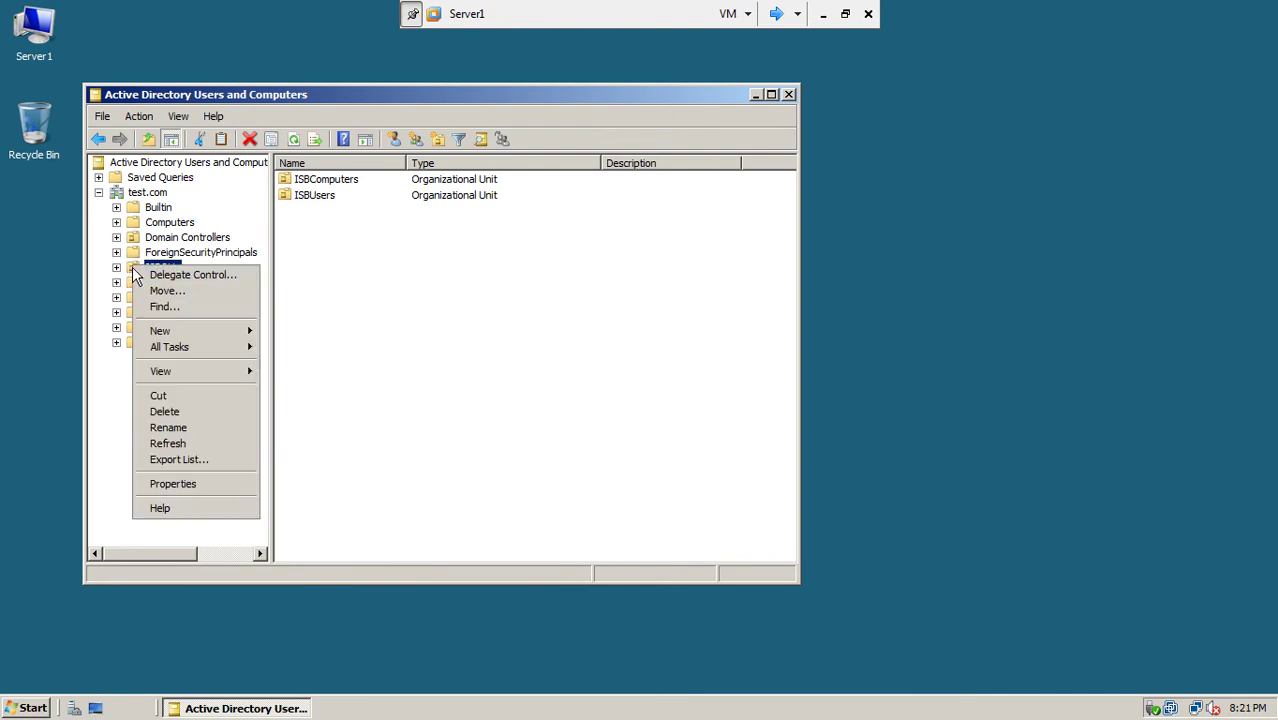
pyautogui.click(174, 412)
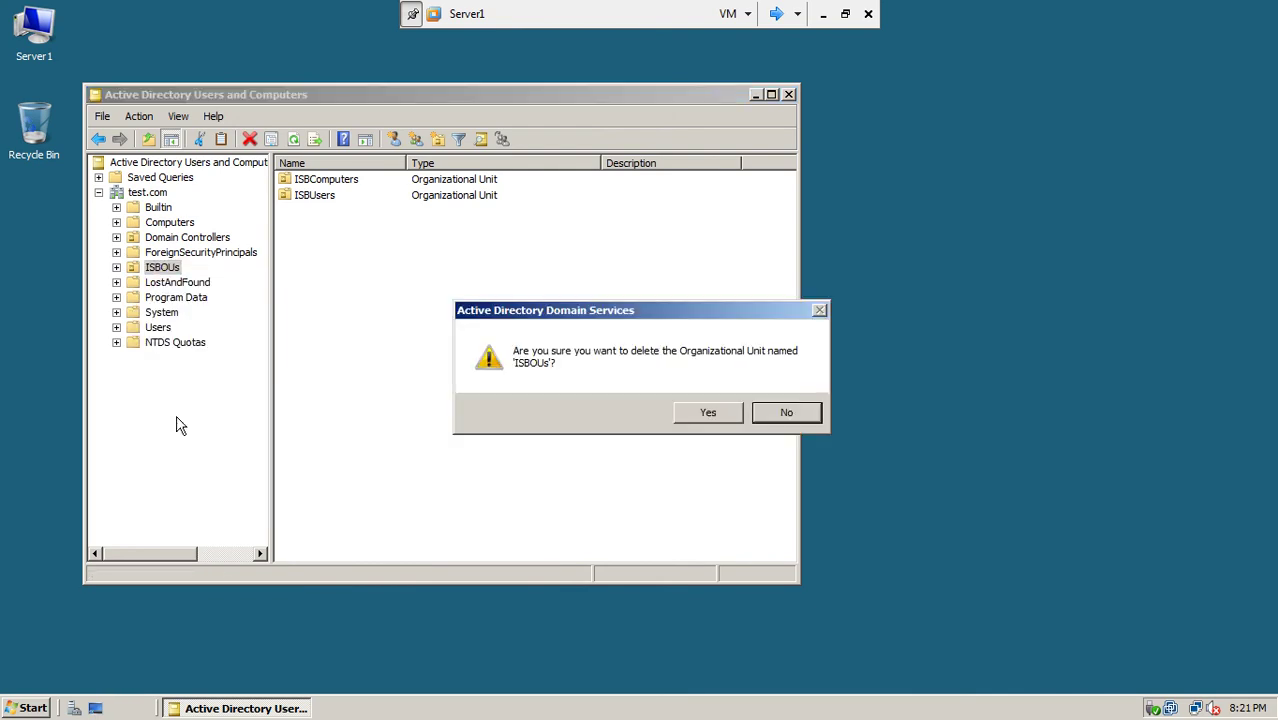
pyautogui.click(699, 414)
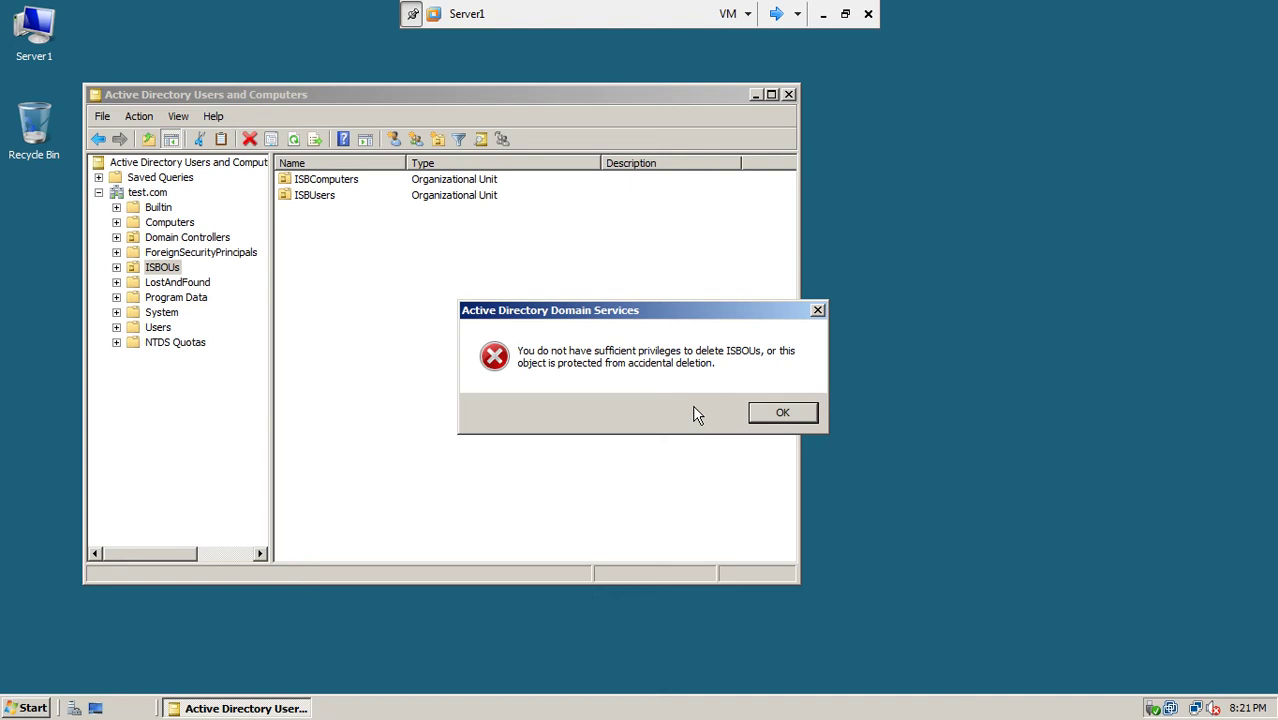
pyautogui.click(771, 414)
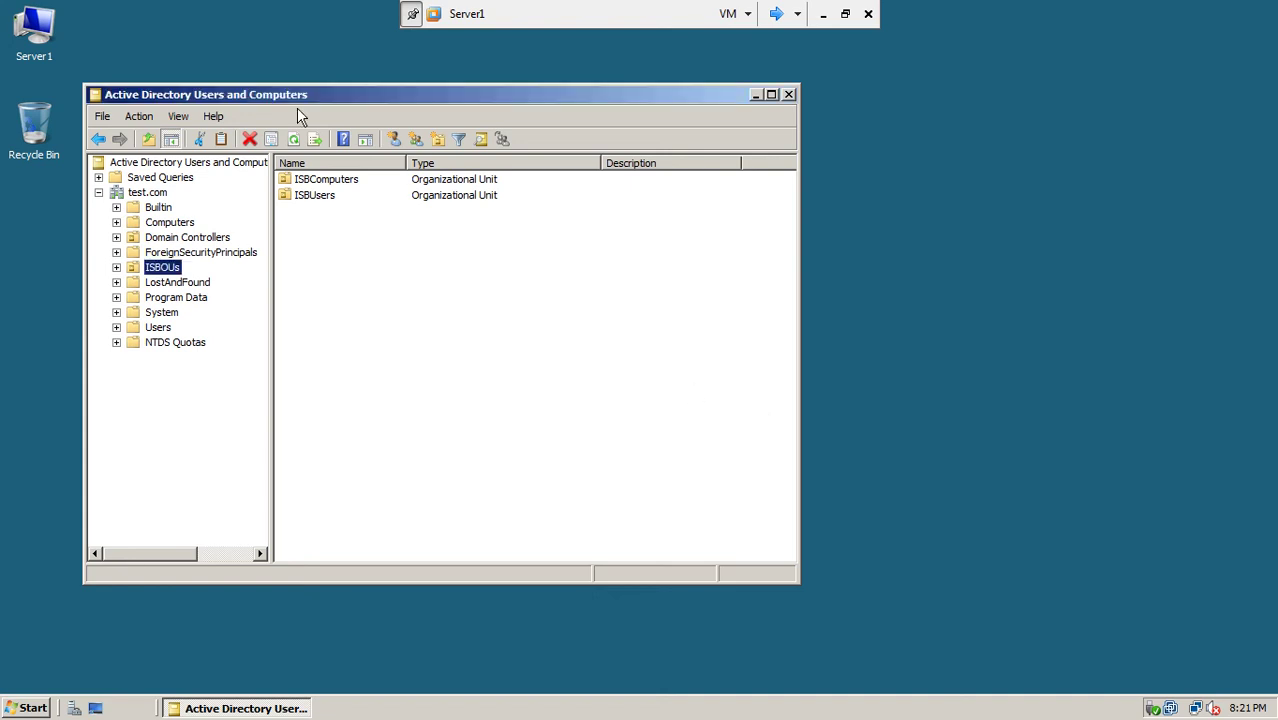
# Browse the console's command menus and close them without choosing anything
pyautogui.click(178, 117)
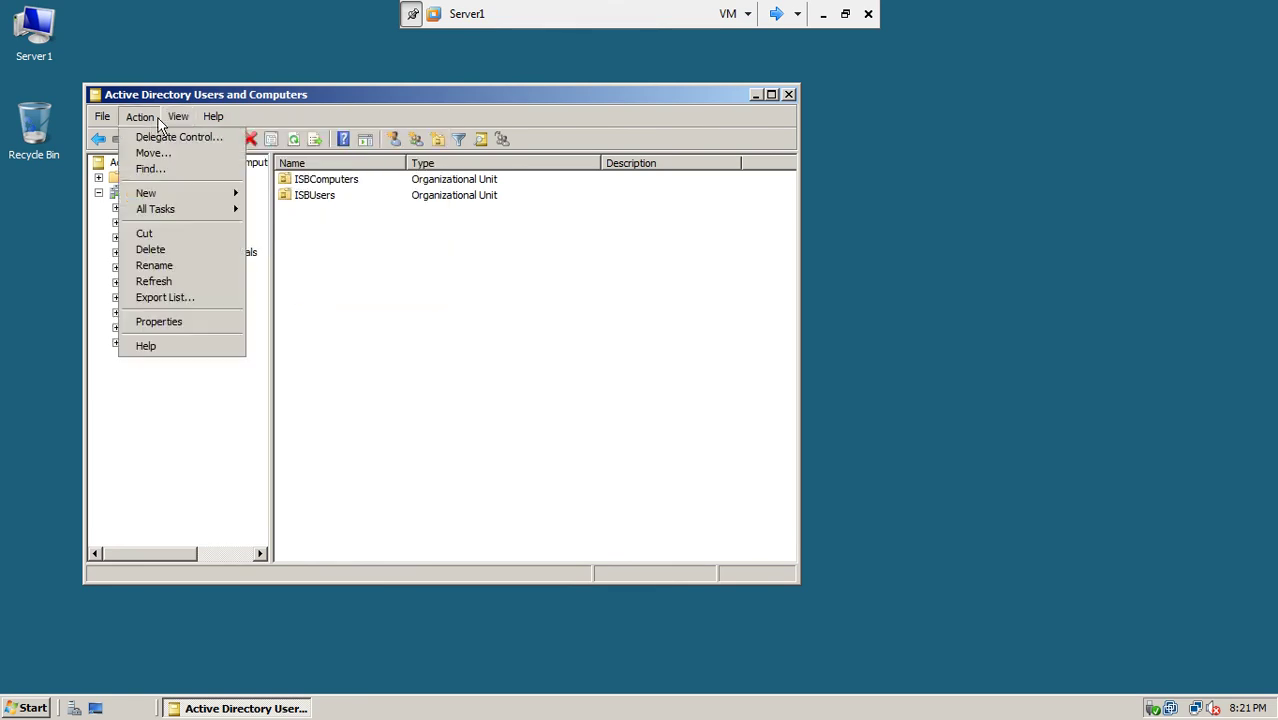
pyautogui.click(178, 117)
pyautogui.click(140, 117)
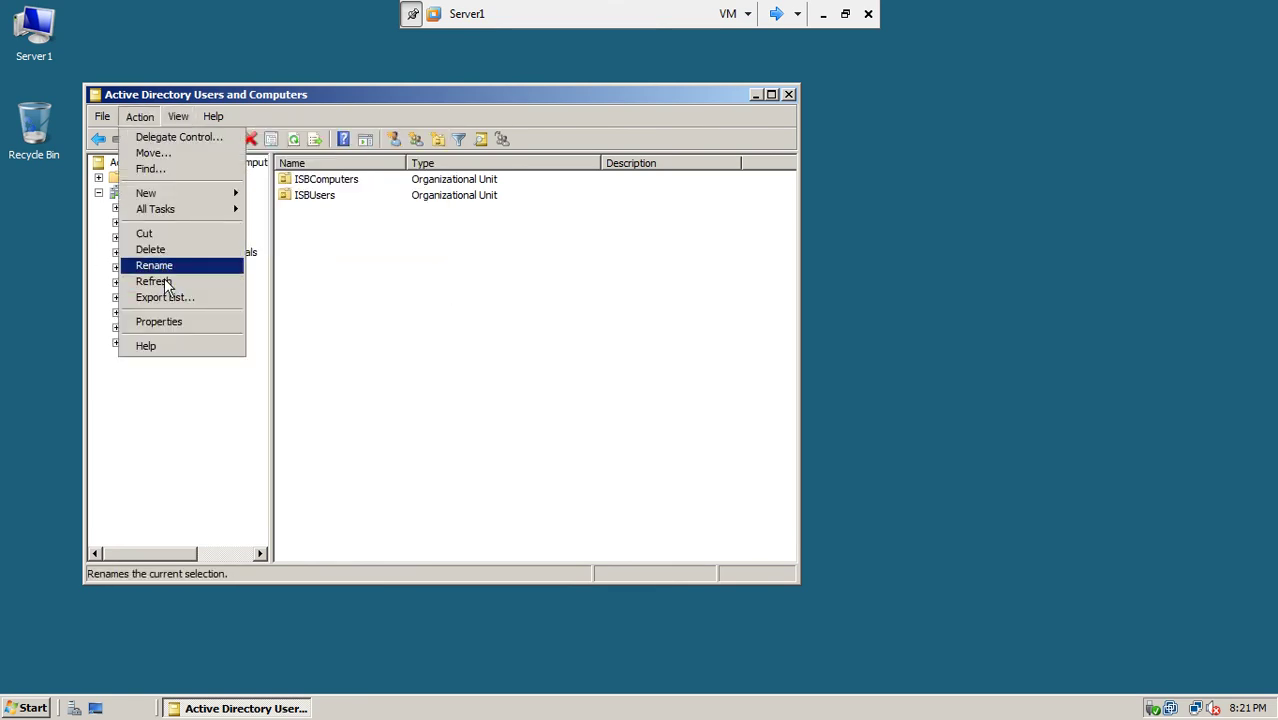
pyautogui.click(302, 396)
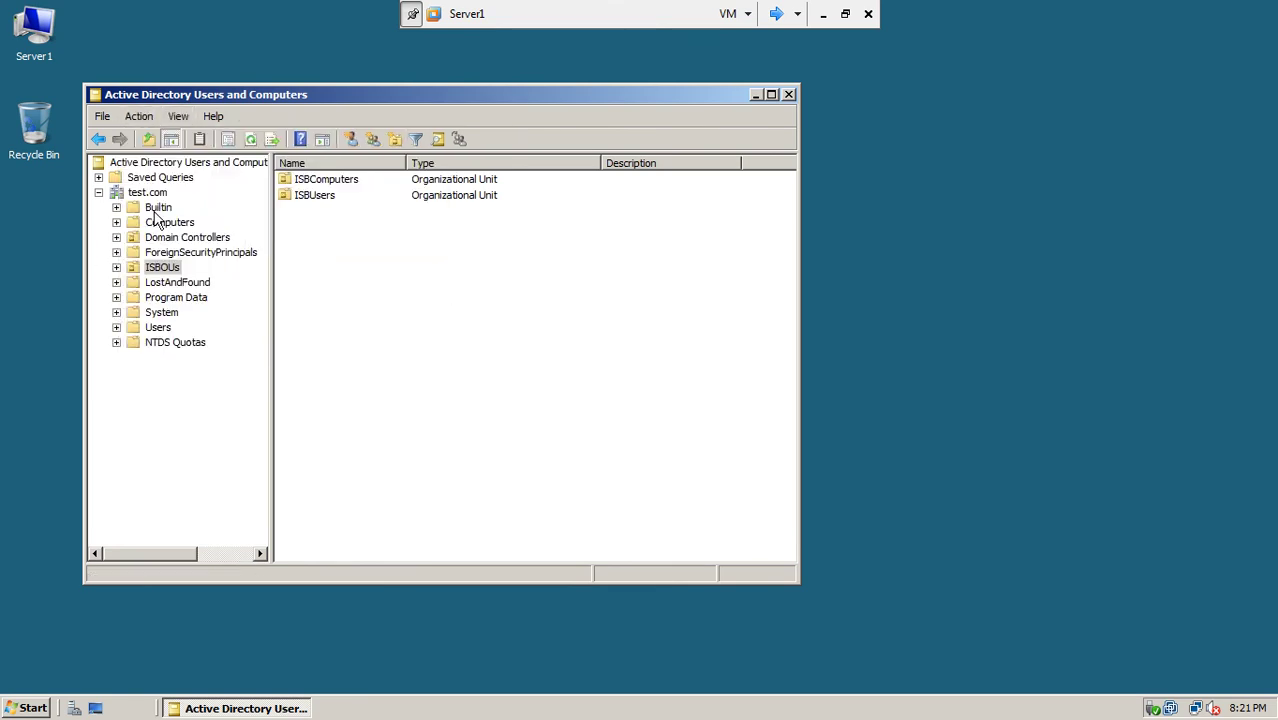
# Uncheck 'Protect object from accidental deletion' on ISBOUs' Object tab and apply
pyautogui.click(155, 269)
pyautogui.rightClick(151, 269)
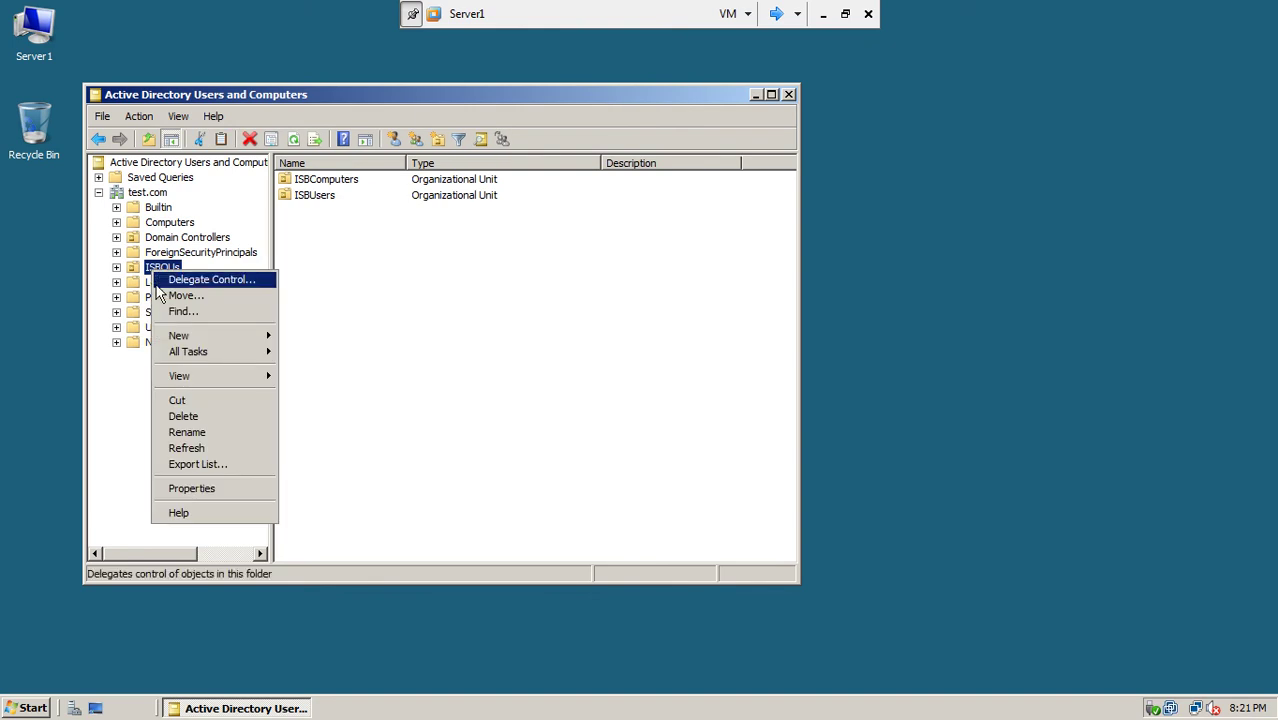
pyautogui.click(190, 489)
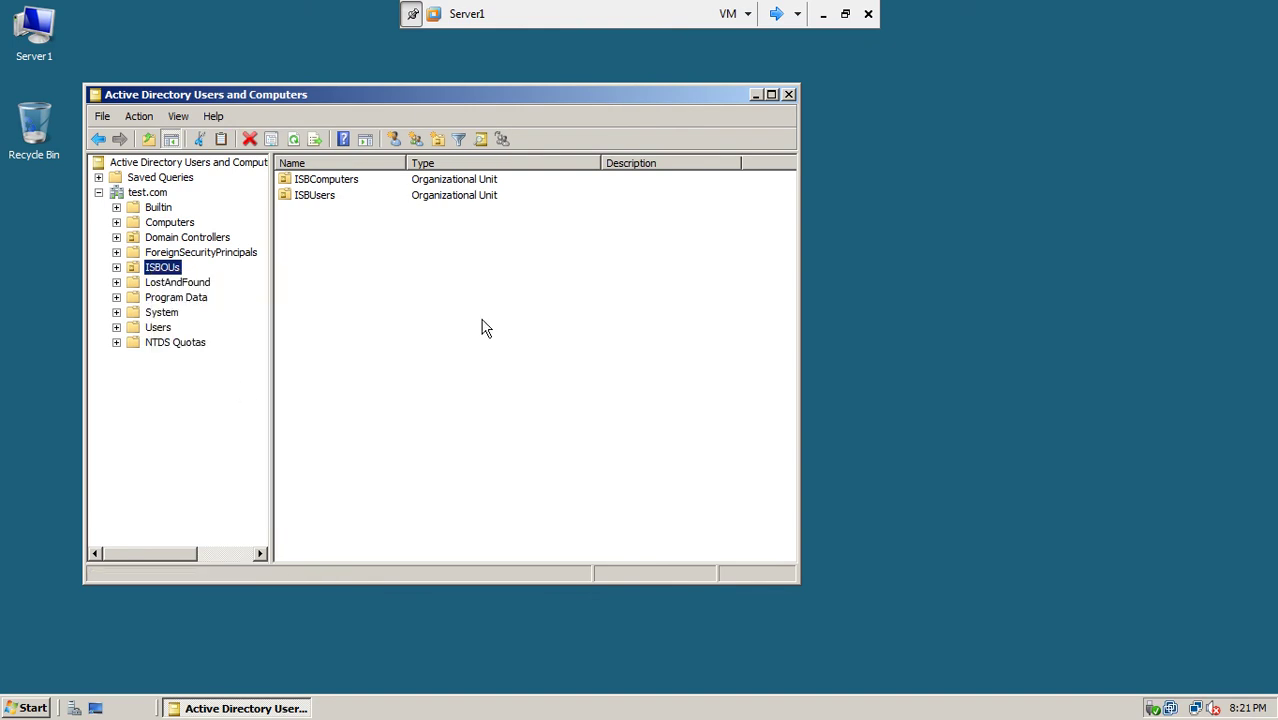
pyautogui.click(400, 160)
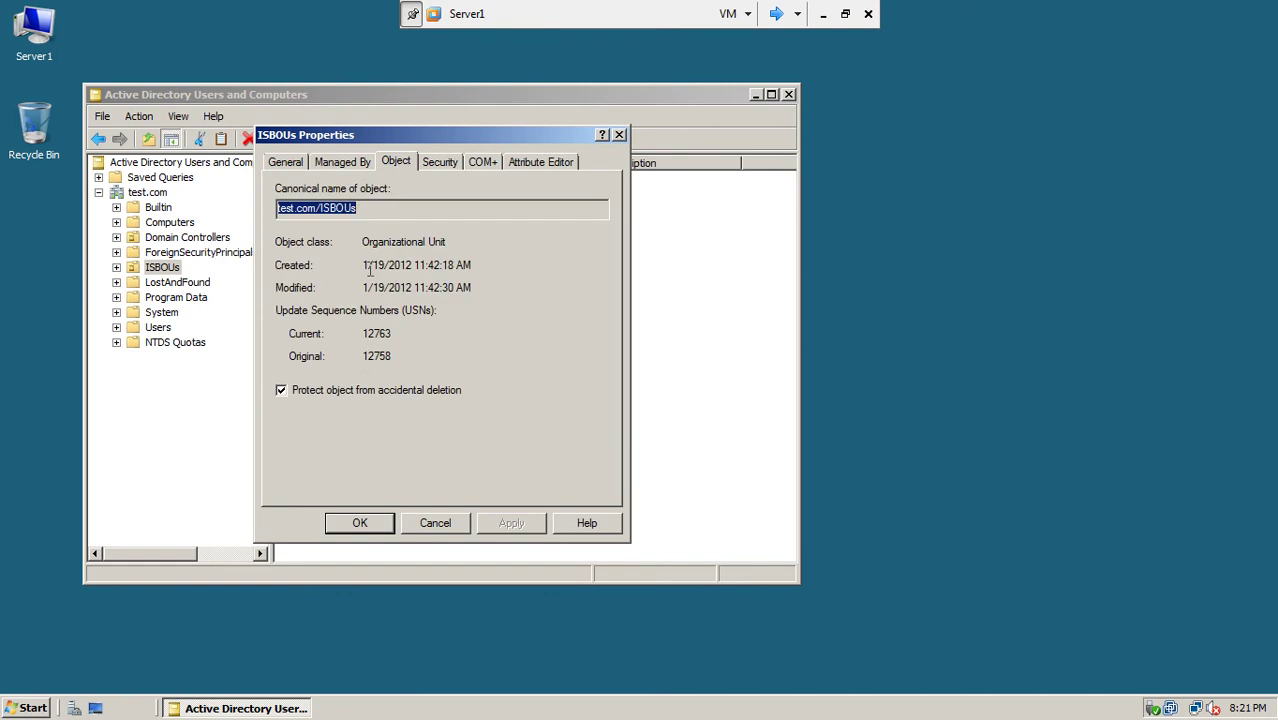
pyautogui.click(296, 390)
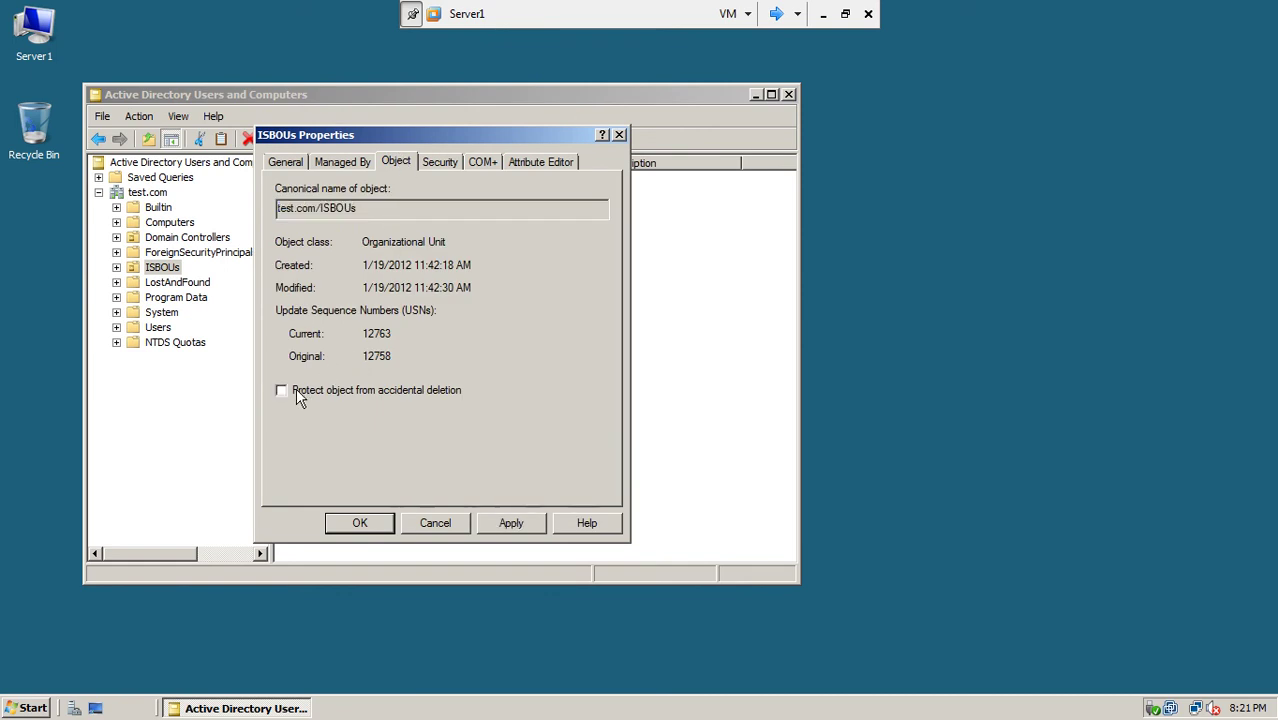
pyautogui.click(519, 527)
pyautogui.click(374, 521)
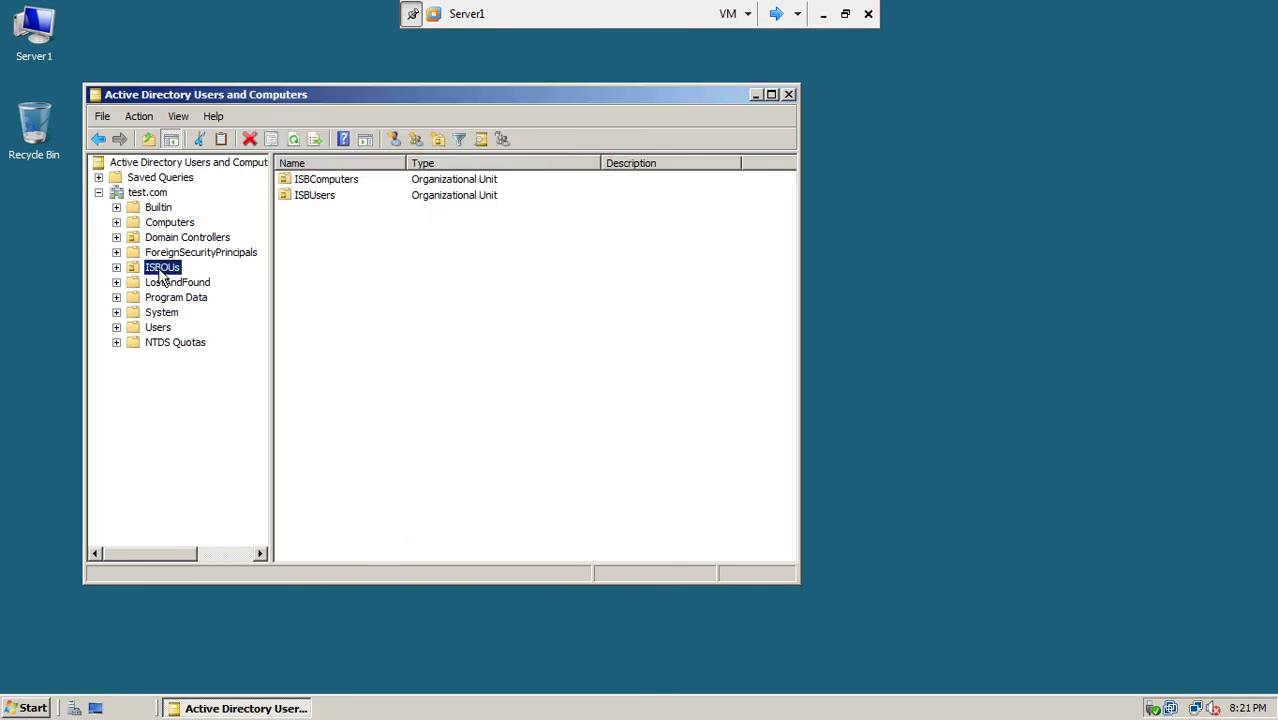
# Delete ISBOUs with its ISBComputers and ISBUsers, confirming the Delete Subtree server control
pyautogui.rightClick(160, 275)
pyautogui.click(195, 486)
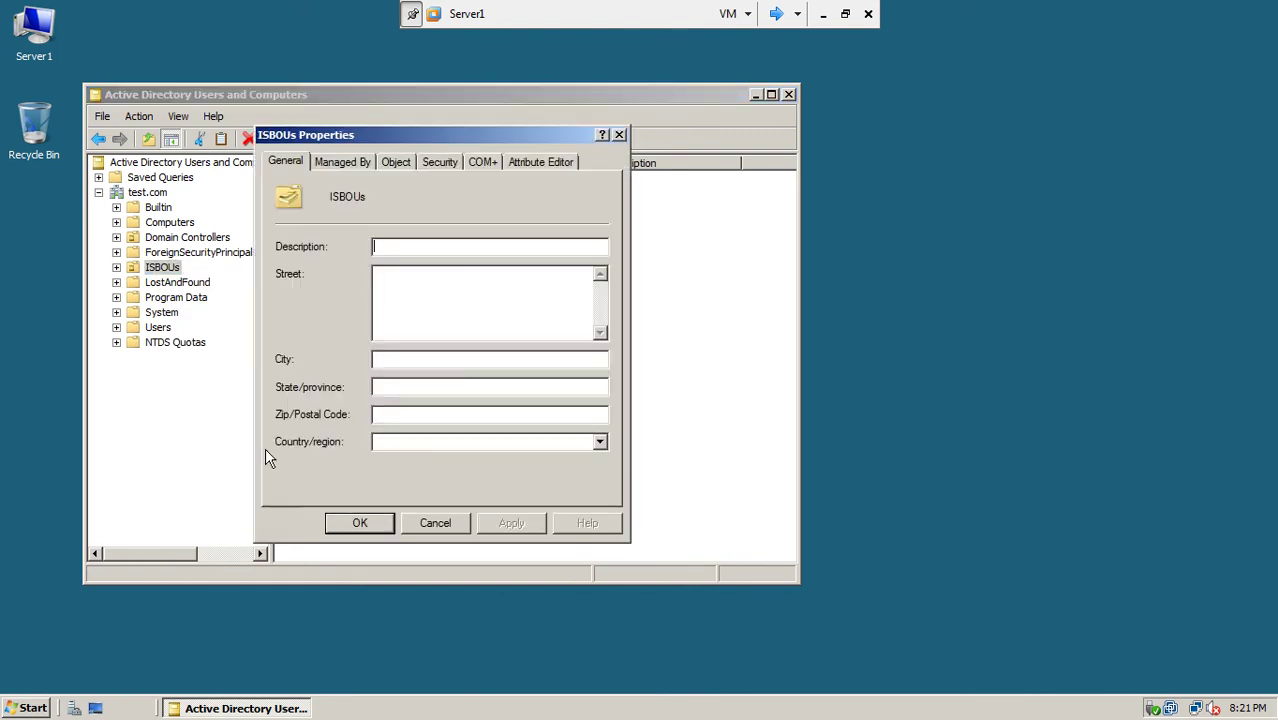
pyautogui.click(619, 134)
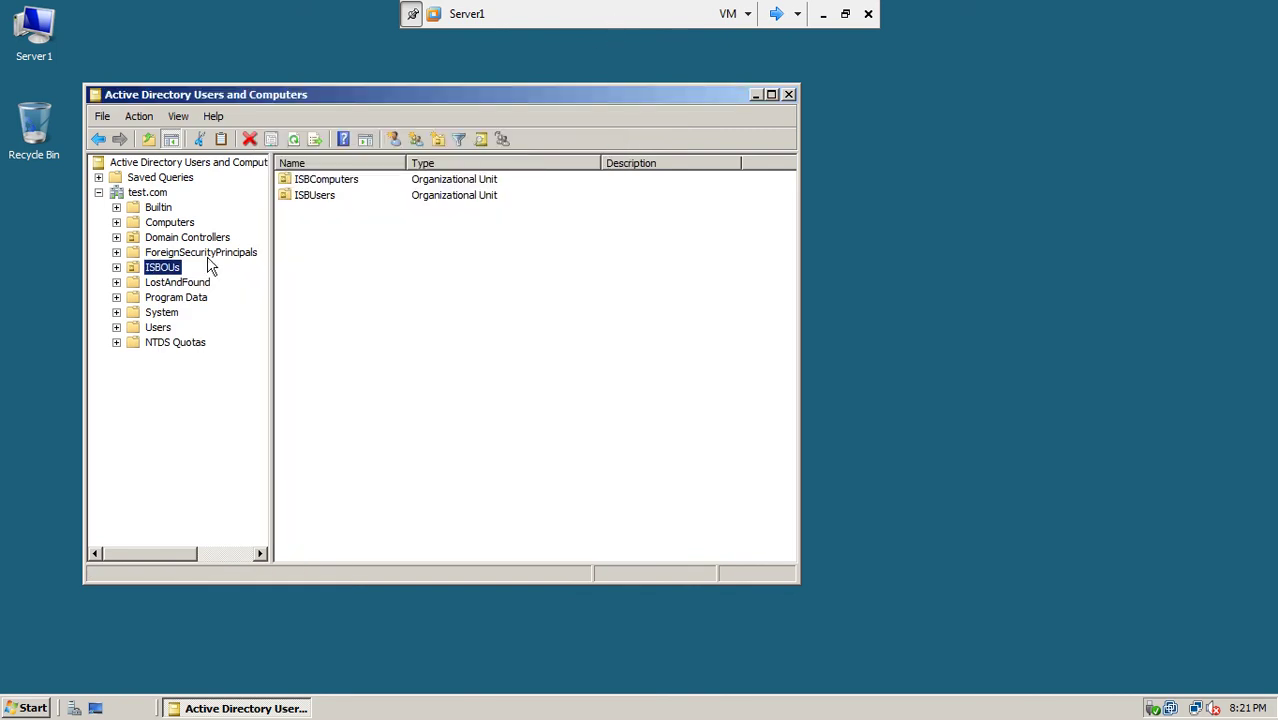
pyautogui.rightClick(167, 275)
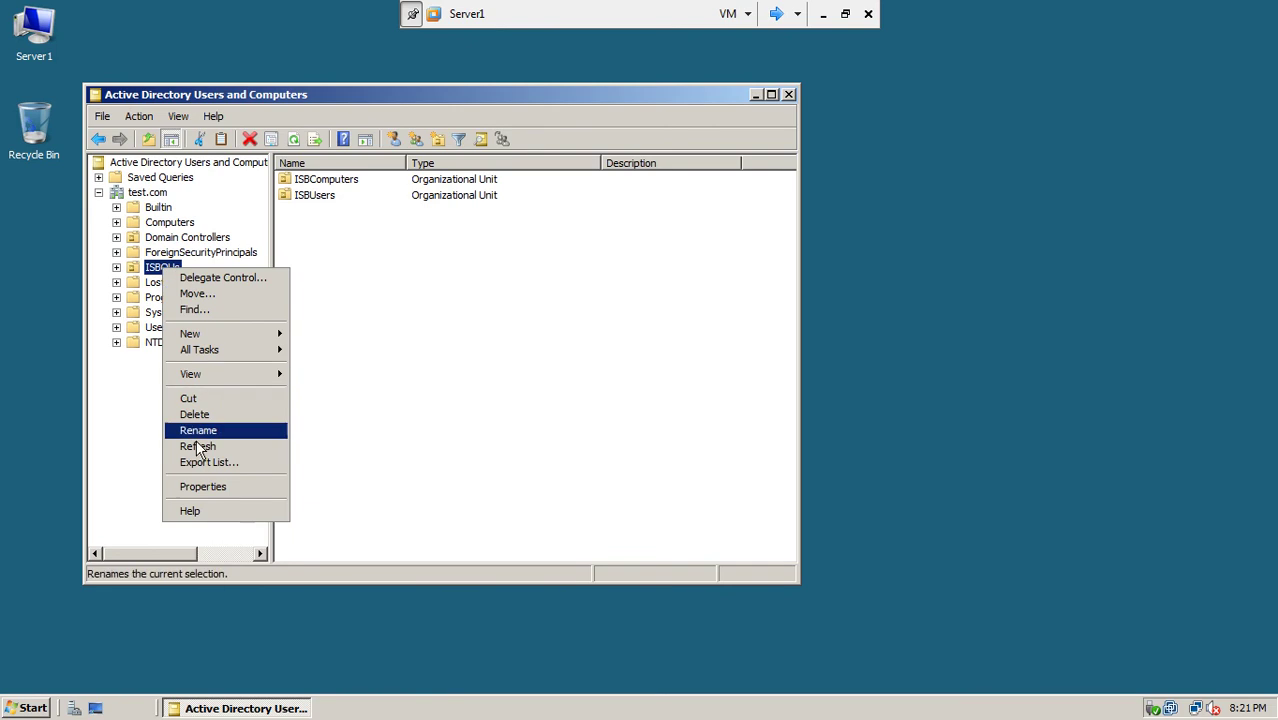
pyautogui.click(225, 414)
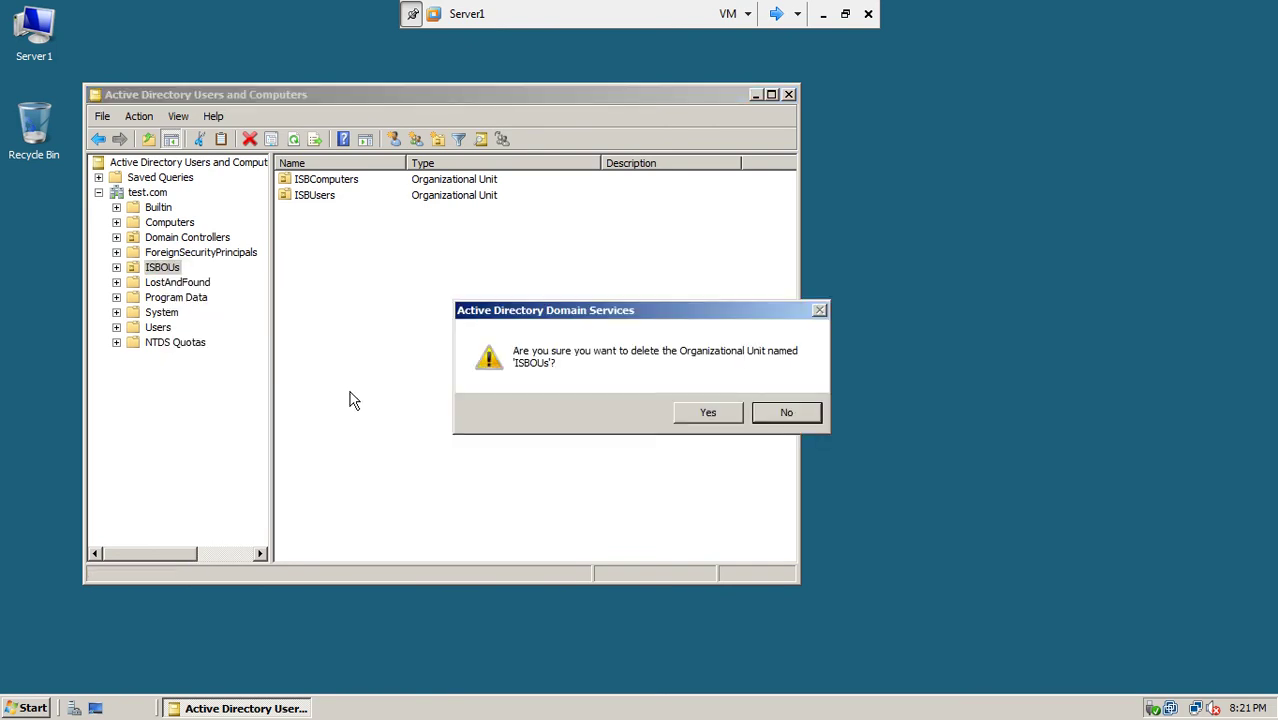
pyautogui.click(686, 411)
pyautogui.click(571, 424)
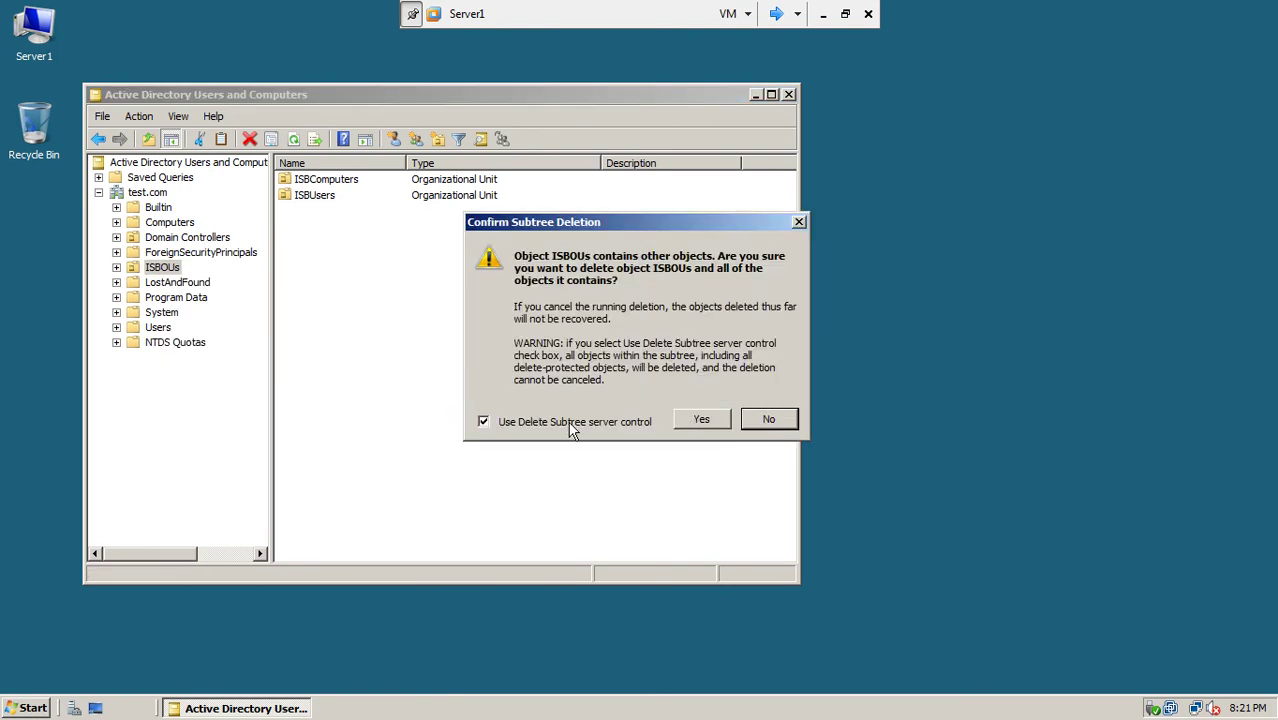
pyautogui.click(702, 419)
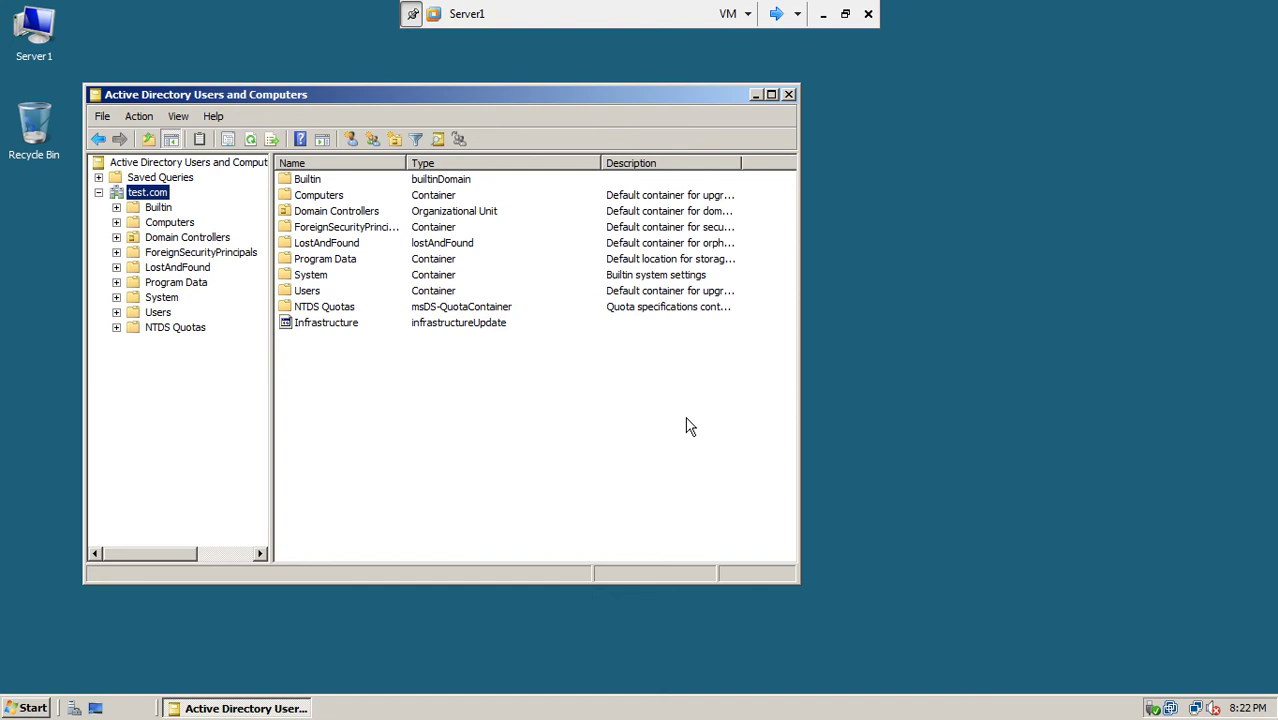
# Close Active Directory Users and Computers and choose Restart from the Start menu
pyautogui.click(789, 95)
pyautogui.press('super')
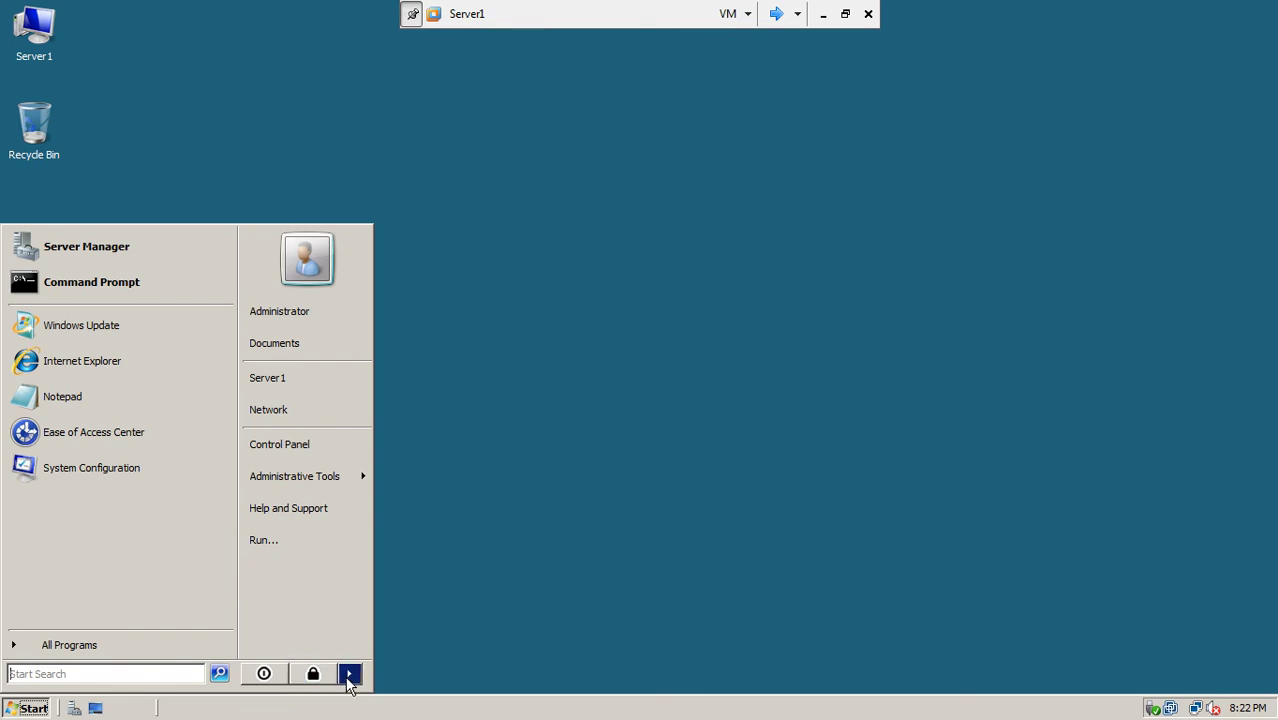
pyautogui.moveTo(349, 675)
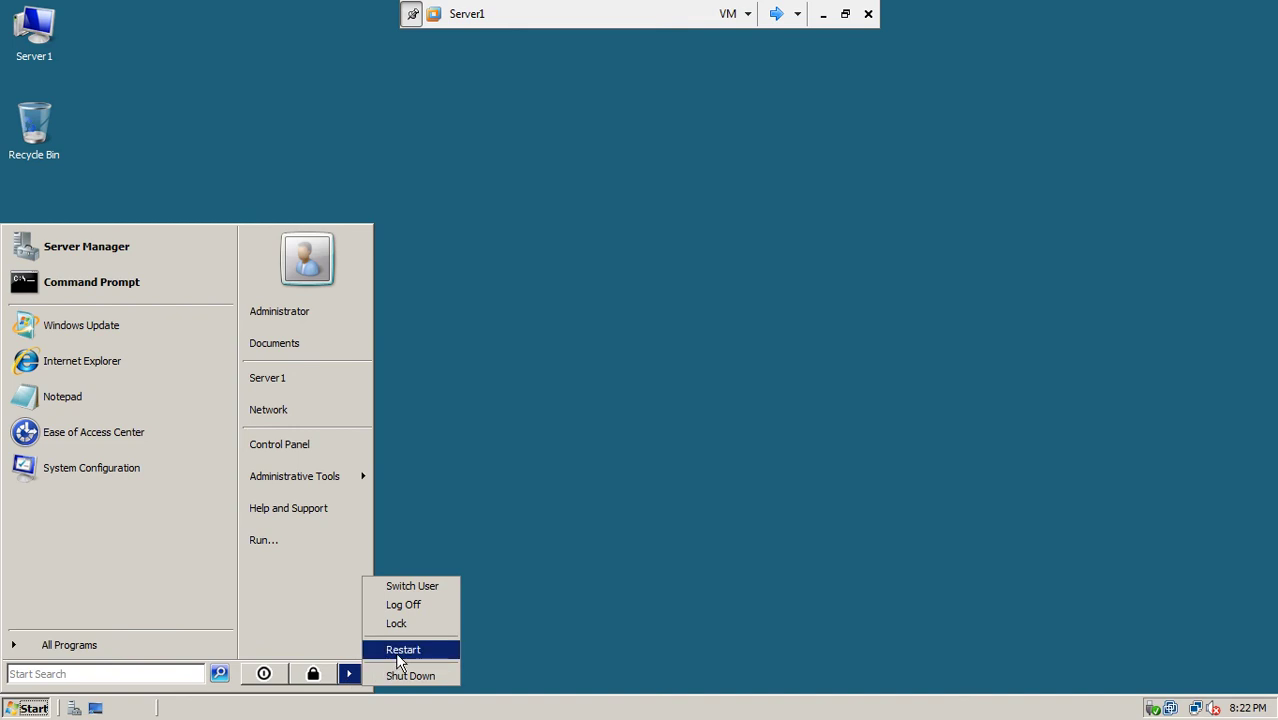
pyautogui.click(399, 652)
# Keep the restart reason Other (Planned) and enter the comment 'restore'
pyautogui.click(636, 297)
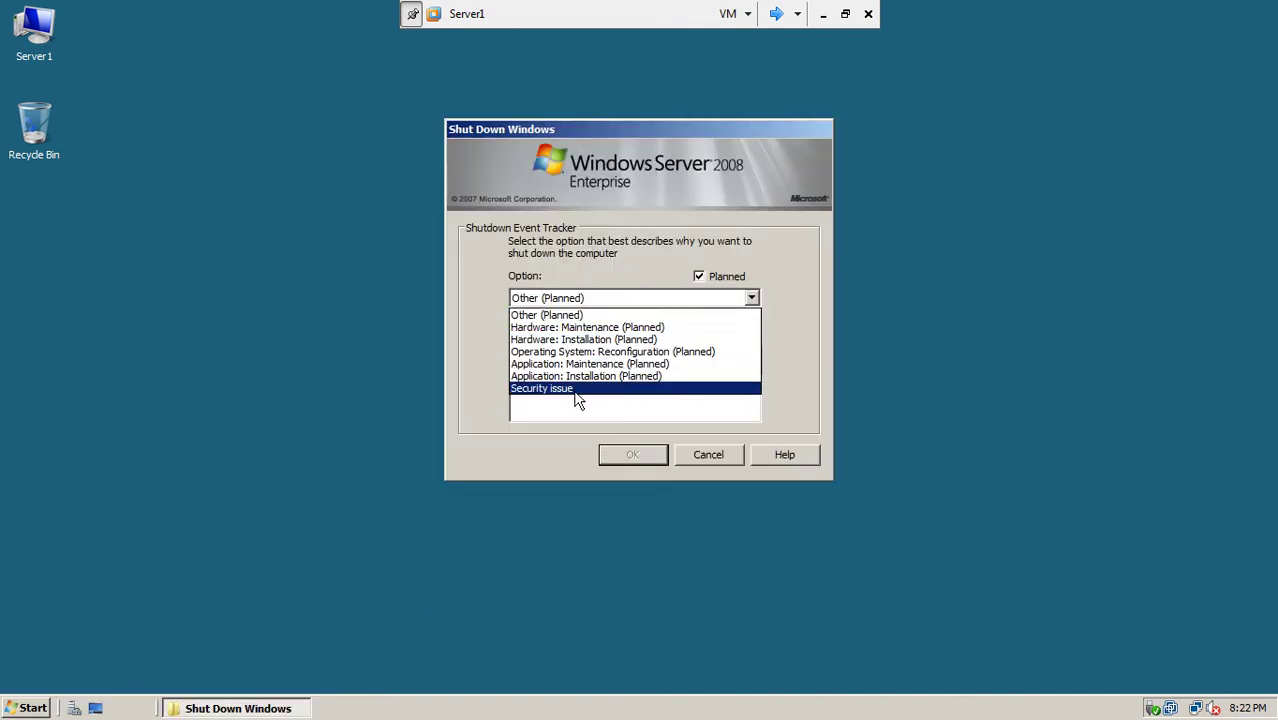
pyautogui.press('Escape')
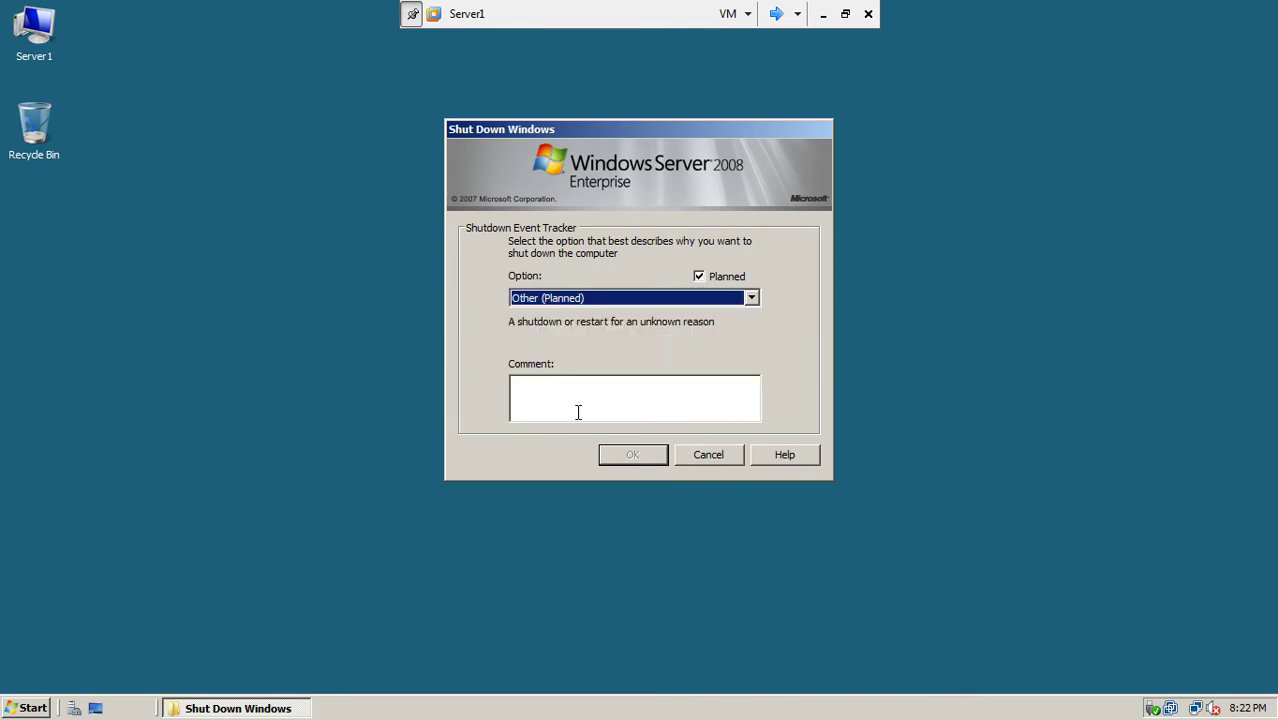
pyautogui.click(578, 411)
pyautogui.write('rev')
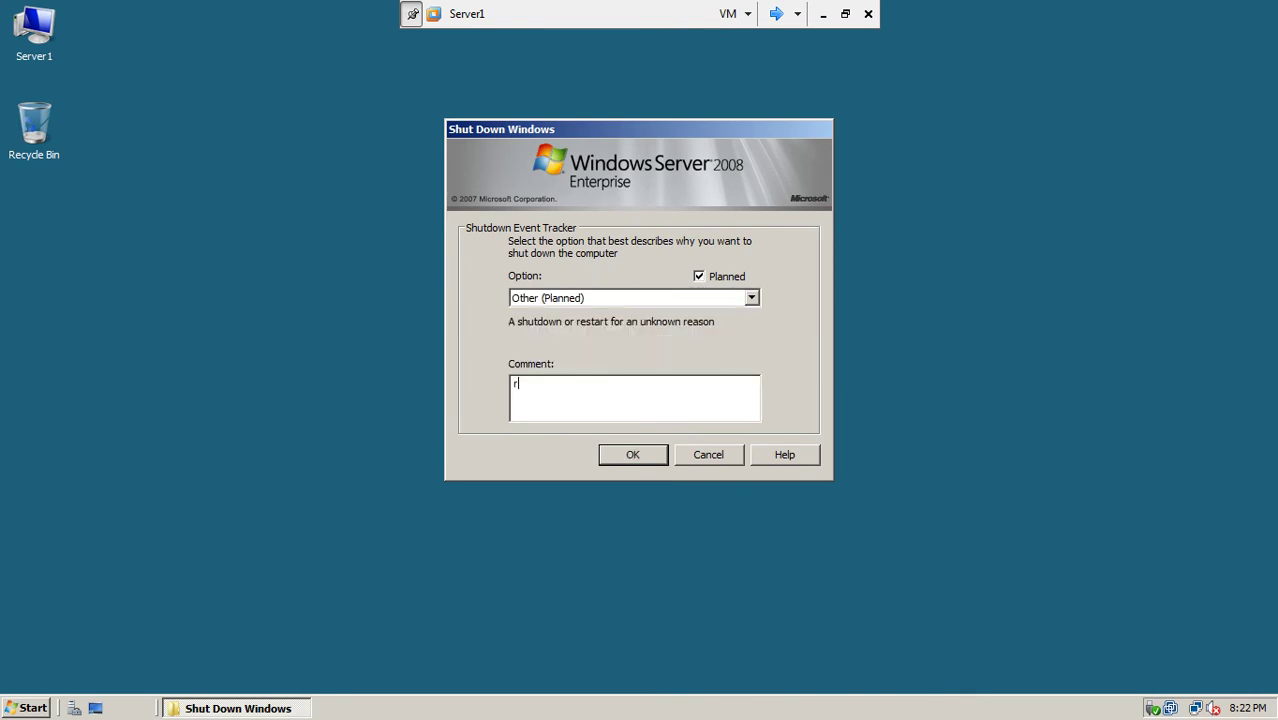
pyautogui.press('BackSpace')
pyautogui.press('BackSpace')
pyautogui.press('BackSpace')
pyautogui.write('restore')
# Confirm the planned restart and dismiss the Ctrl+Alt+Delete notice while Server1 reboots
pyautogui.click(630, 455)
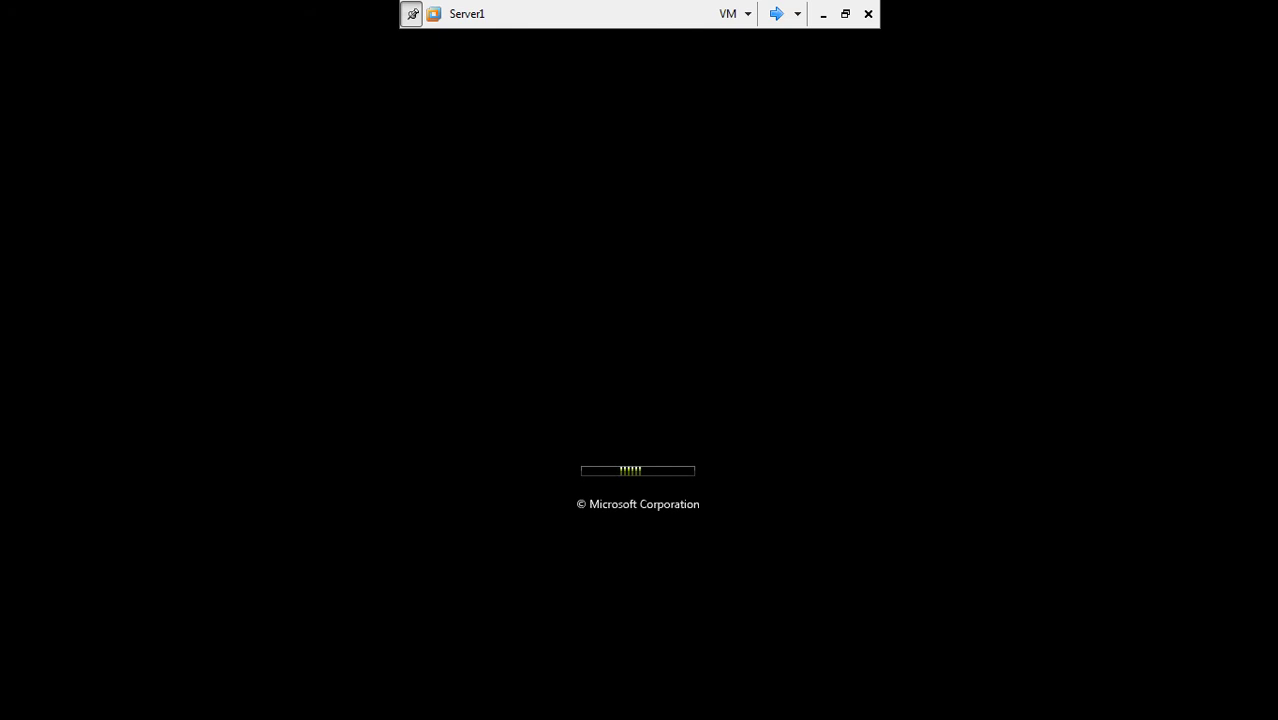
pyautogui.hotkey('ctrl', 'alt', 'Delete')
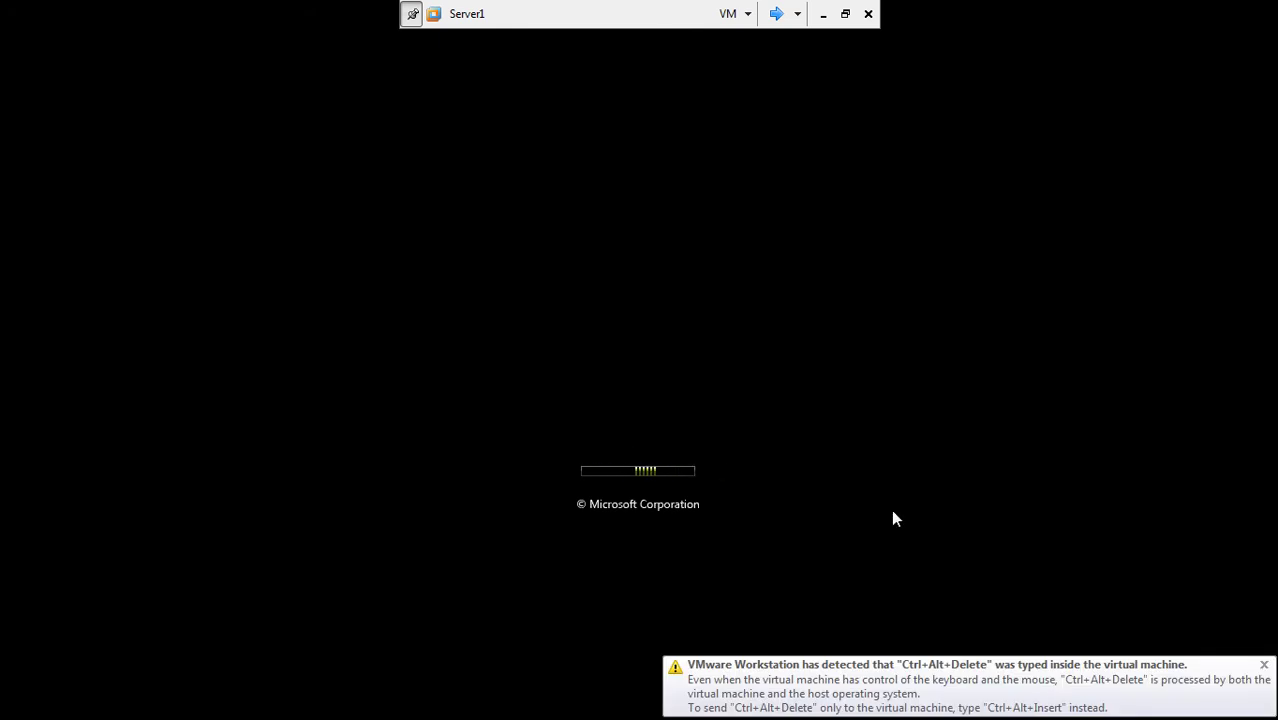
pyautogui.click(1263, 665)
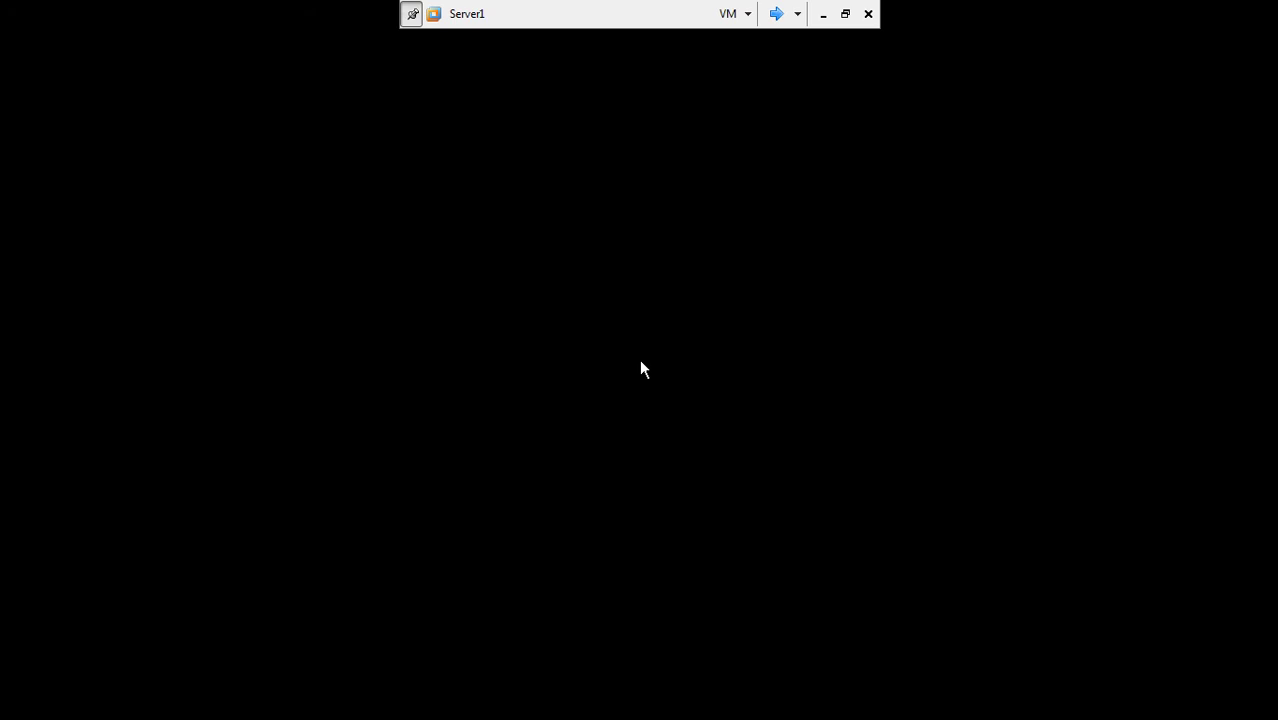
# Exit full screen, maximize VMware Workstation, power Server1 off, then power it on
pyautogui.click(845, 15)
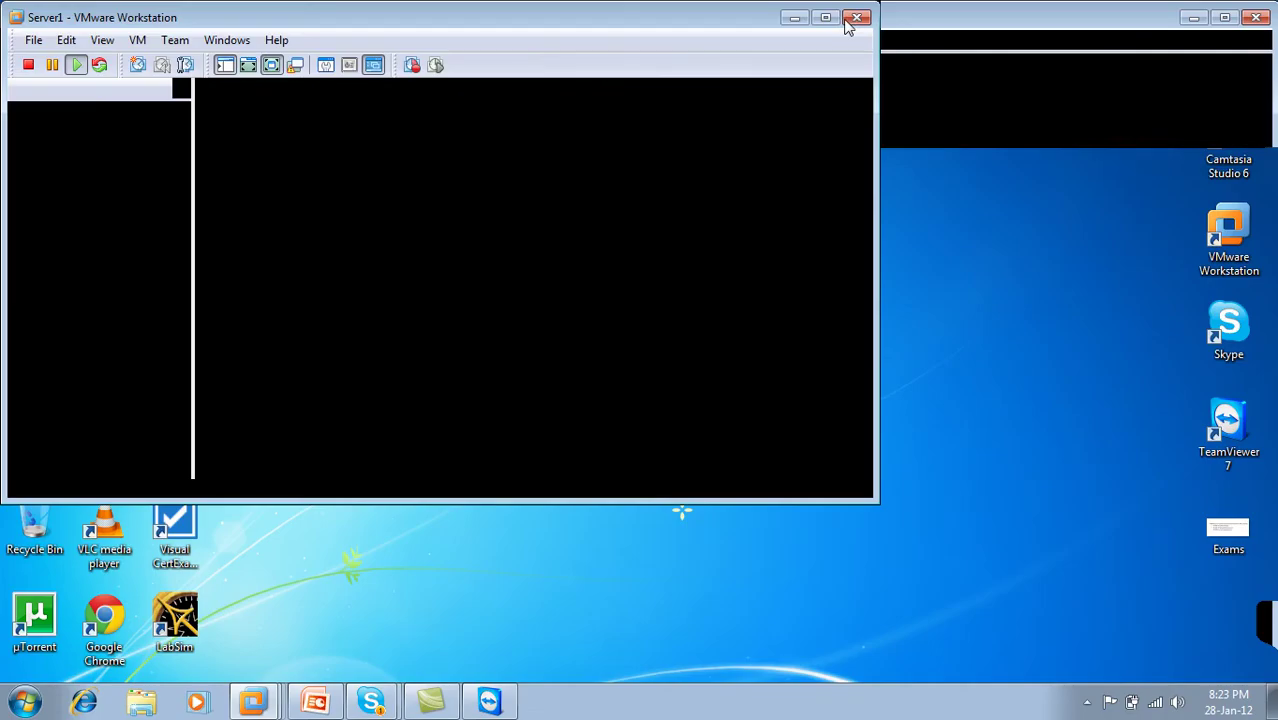
pyautogui.doubleClick(566, 22)
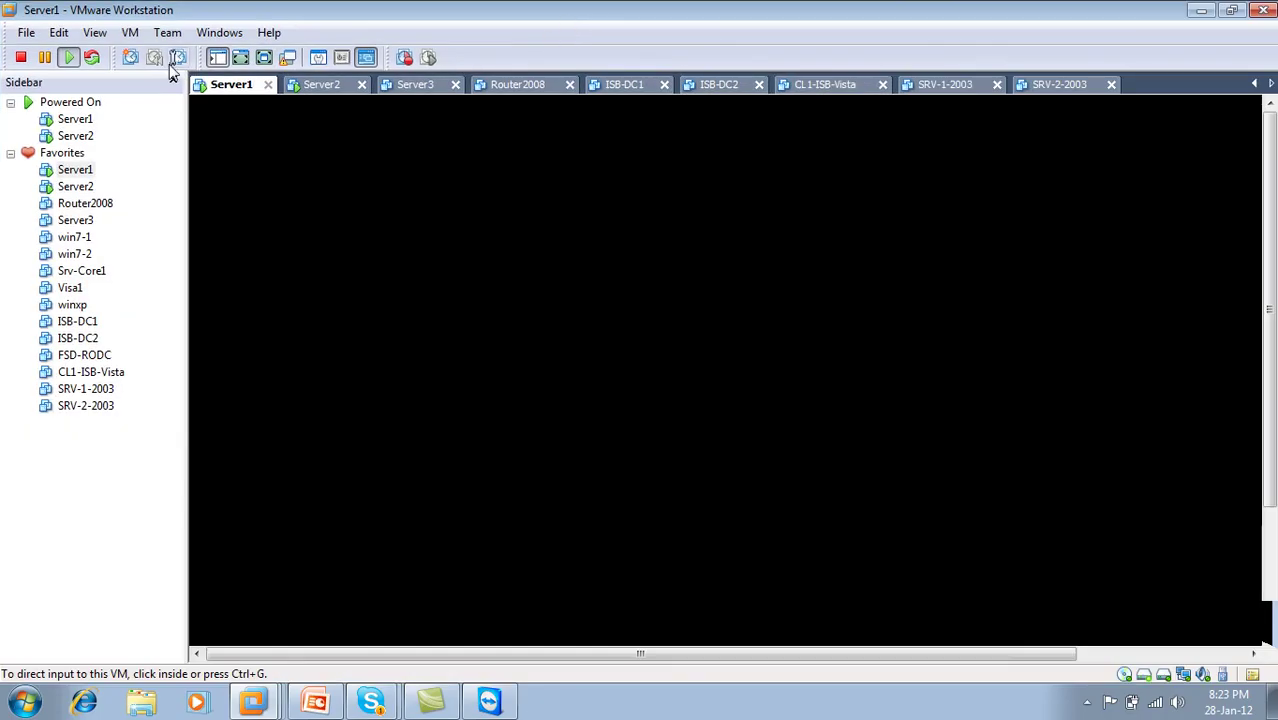
pyautogui.click(20, 57)
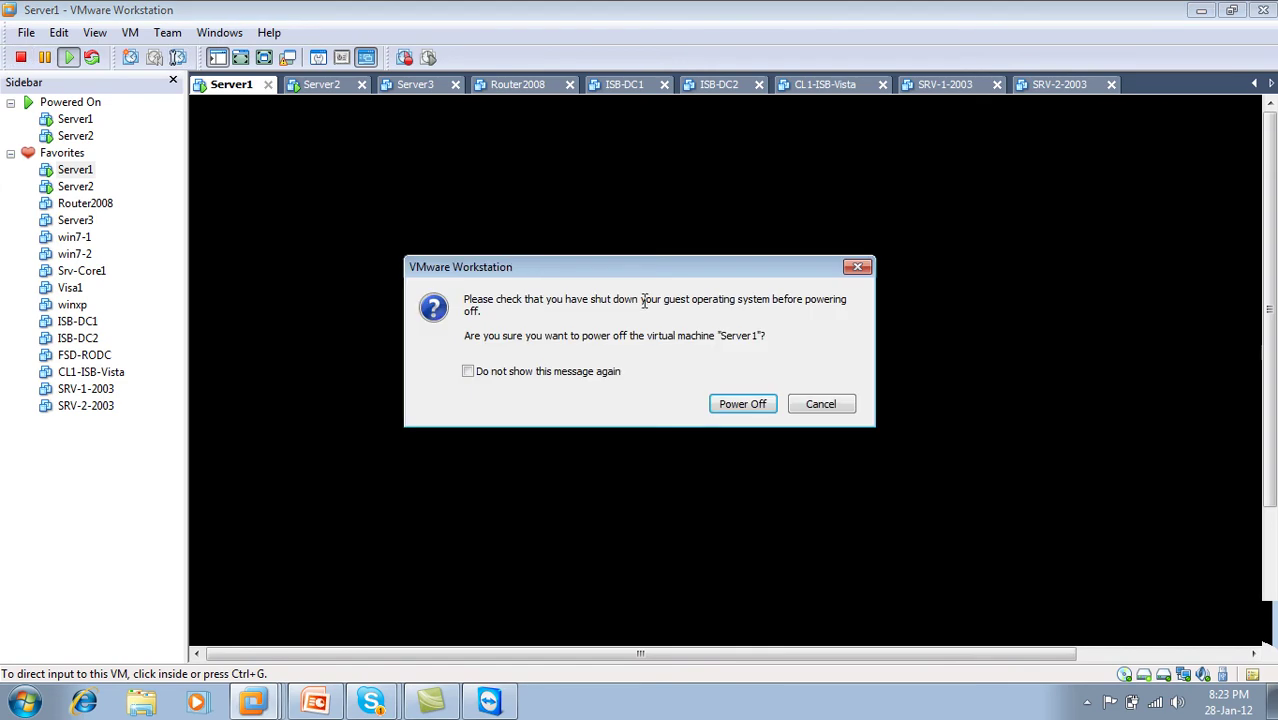
pyautogui.click(722, 404)
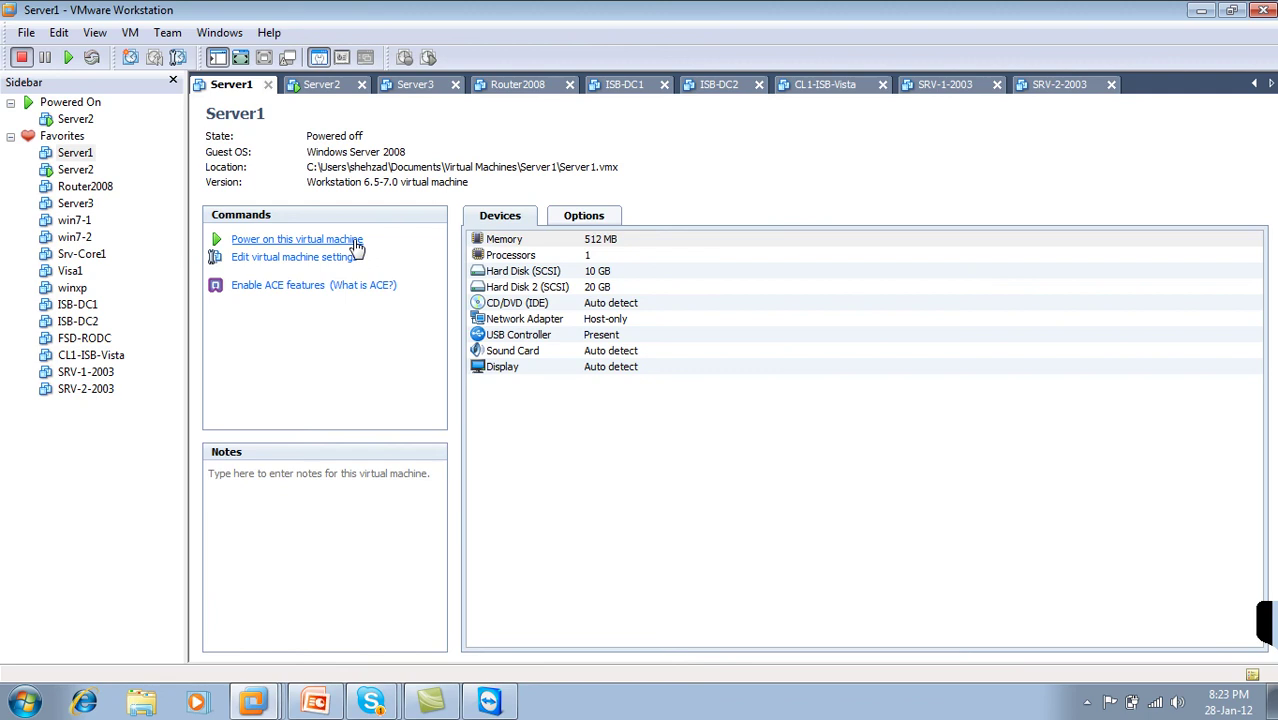
pyautogui.click(353, 247)
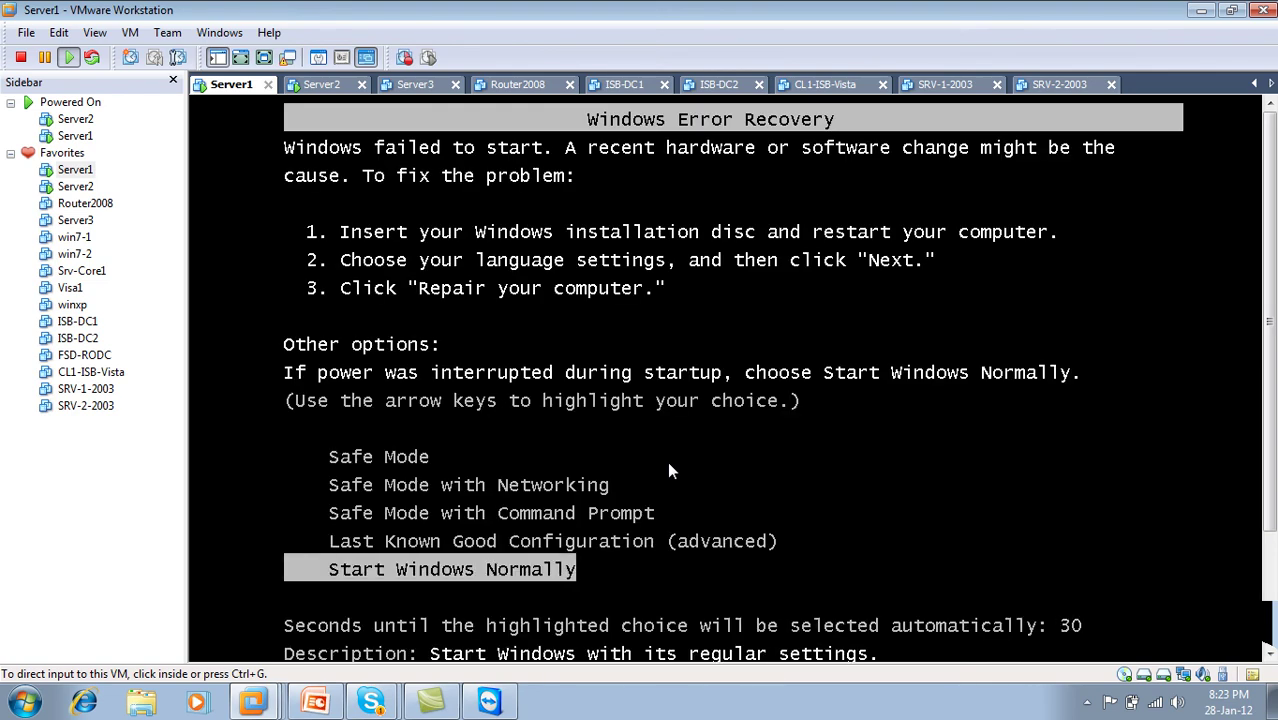
# In full screen, choose Start Windows Normally from the Windows Error Recovery menu
pyautogui.click(288, 50)
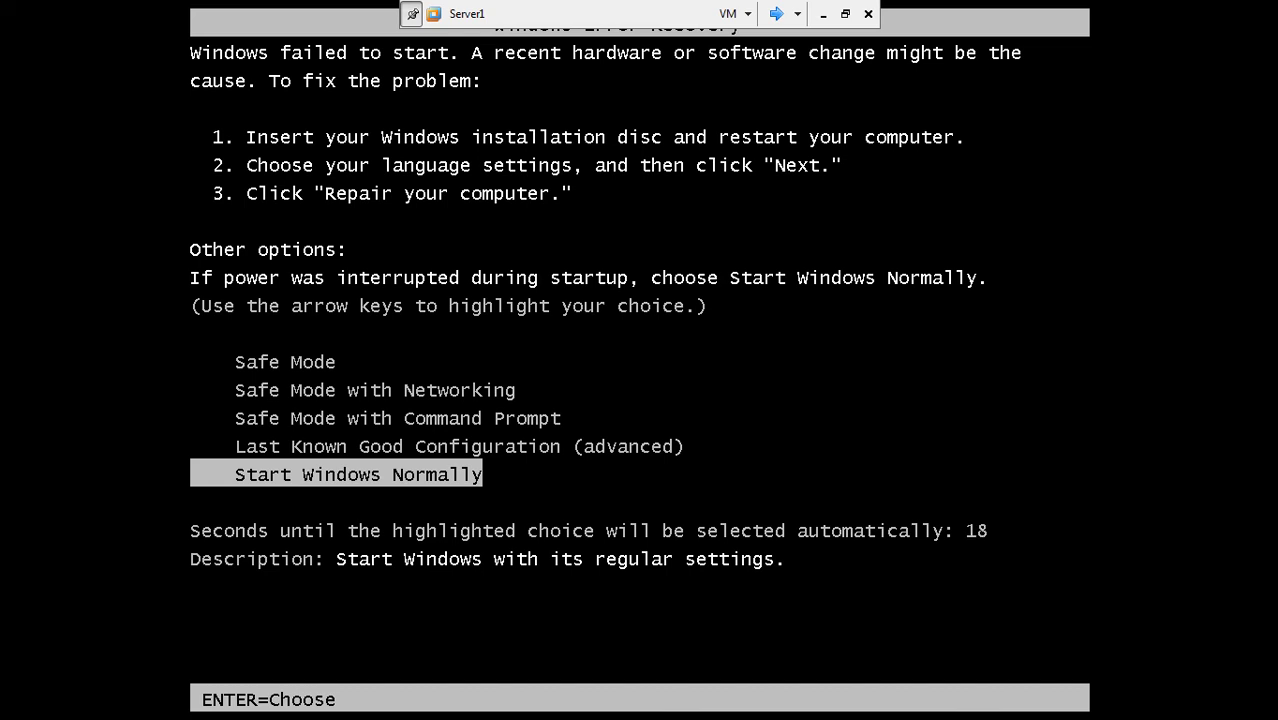
pyautogui.press('Up')
pyautogui.press('Up')
pyautogui.press('Up')
pyautogui.press('Up')
pyautogui.press('Up')
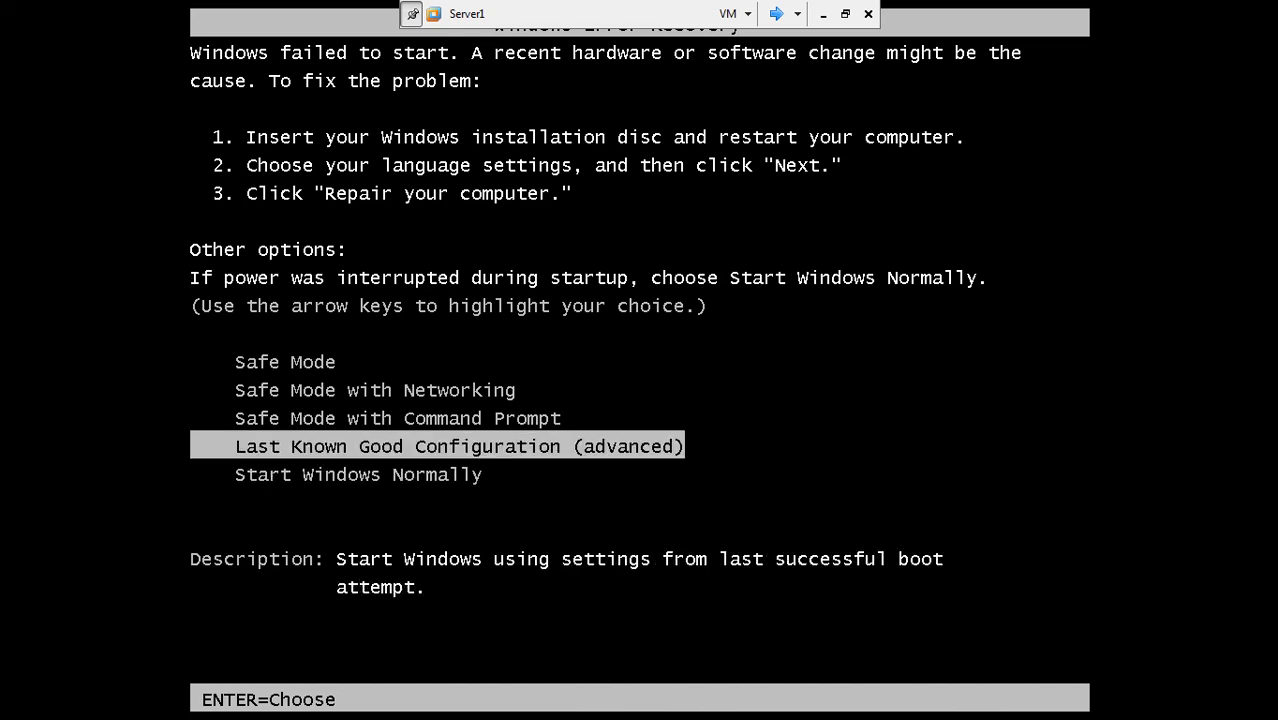
pyautogui.press('Up')
pyautogui.press('Up')
pyautogui.press('Up')
pyautogui.press('Up')
pyautogui.press('Up')
pyautogui.press('Up')
pyautogui.press('Up')
pyautogui.press('Up')
pyautogui.press('Up')
pyautogui.press('Up')
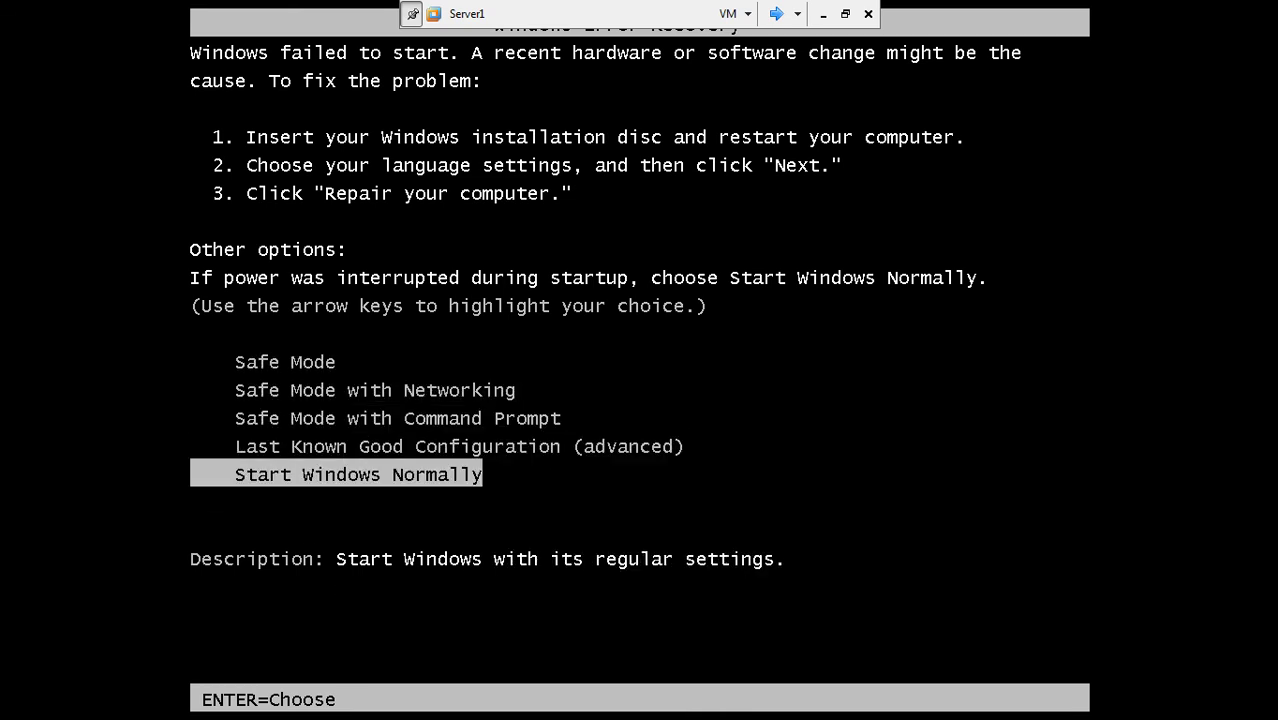
pyautogui.press('Return')
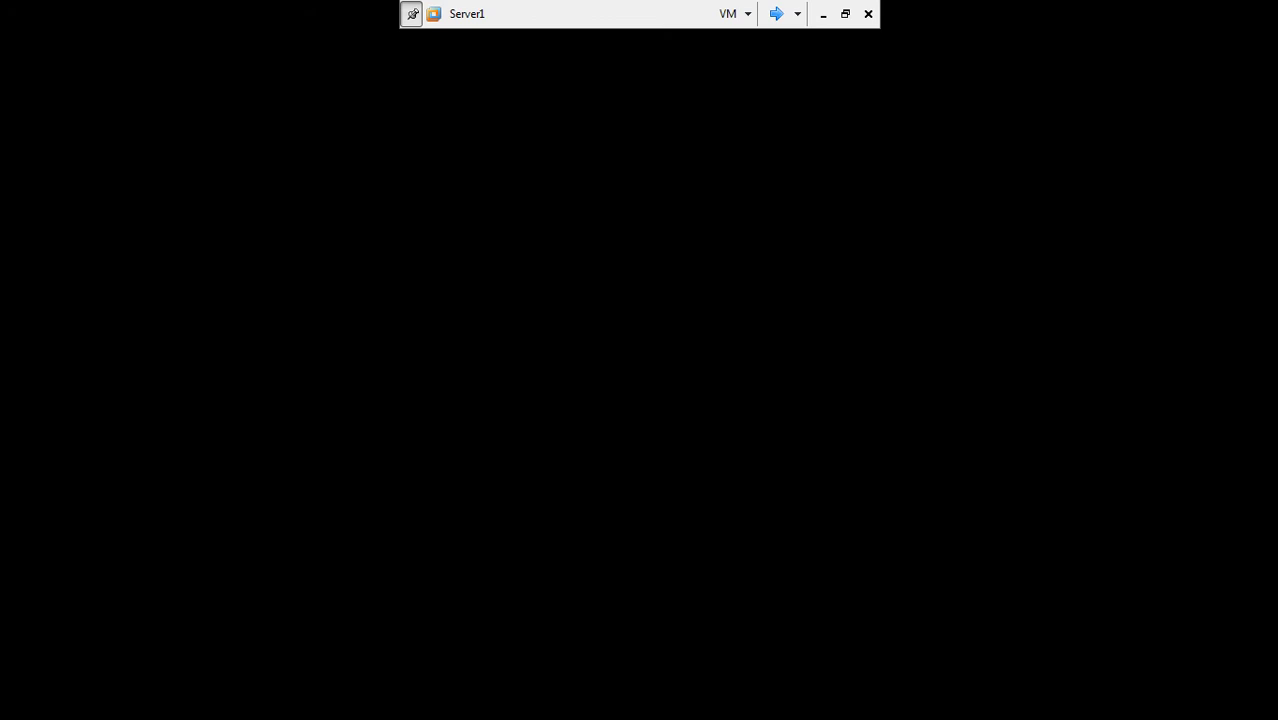
pyautogui.click(845, 13)
pyautogui.doubleClick(645, 18)
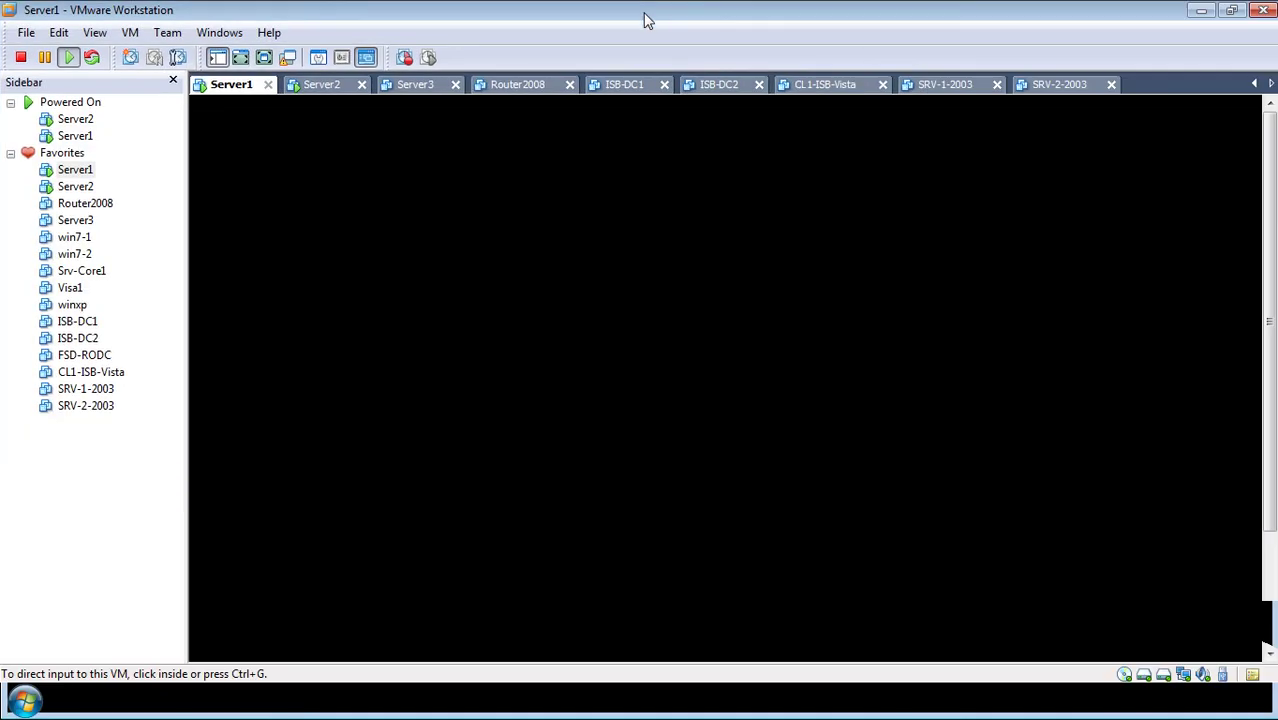
pyautogui.moveTo(1264, 360); pyautogui.dragTo(1274, 520)
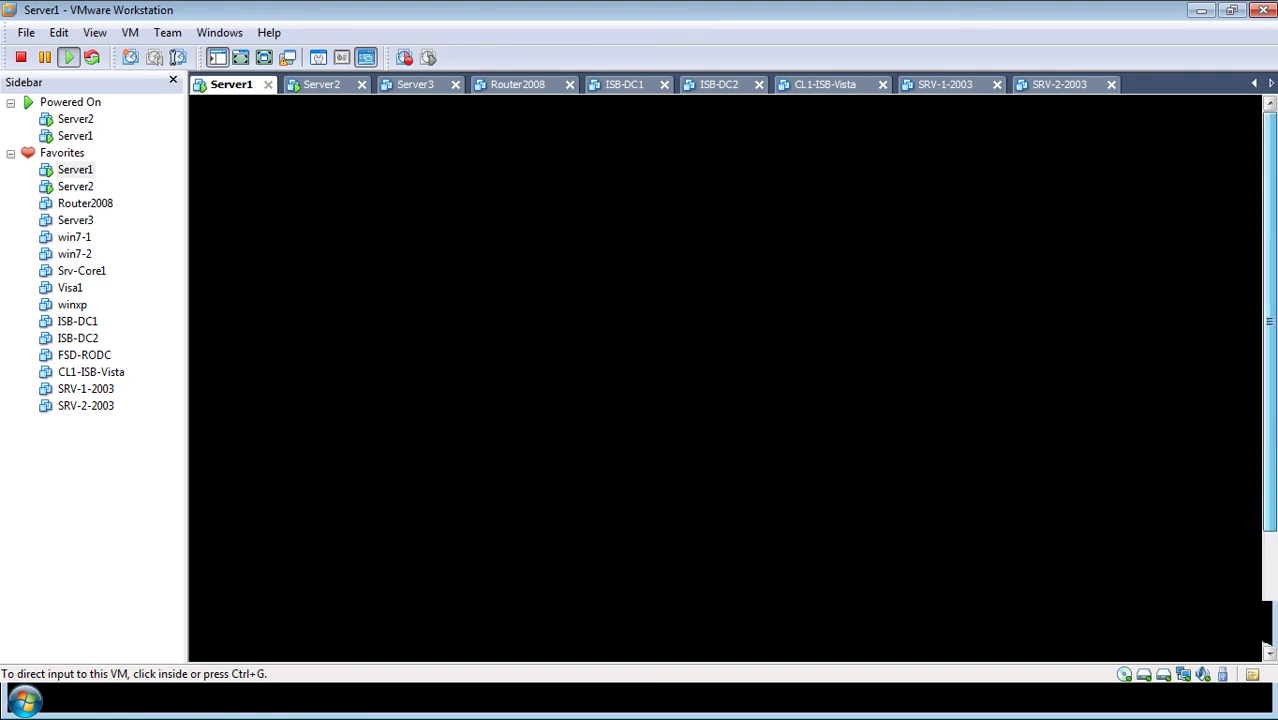
pyautogui.click(337, 86)
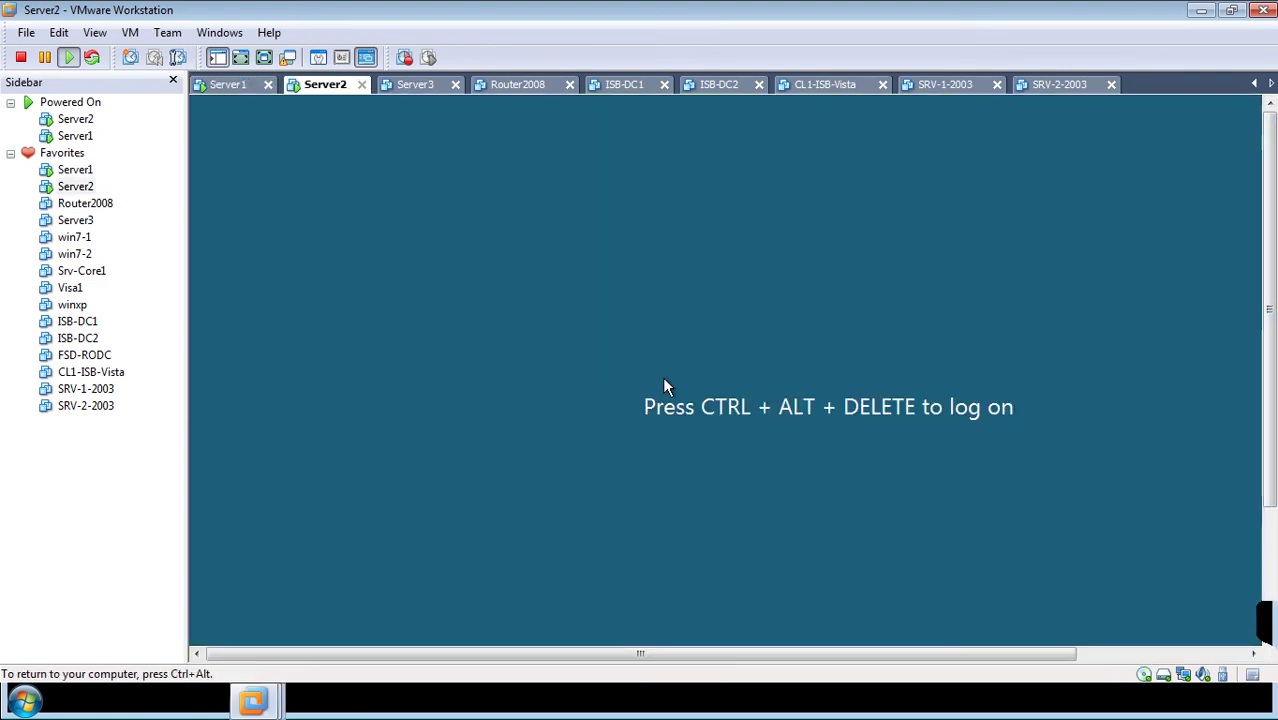
pyautogui.press('ctrl+alt+Insert')
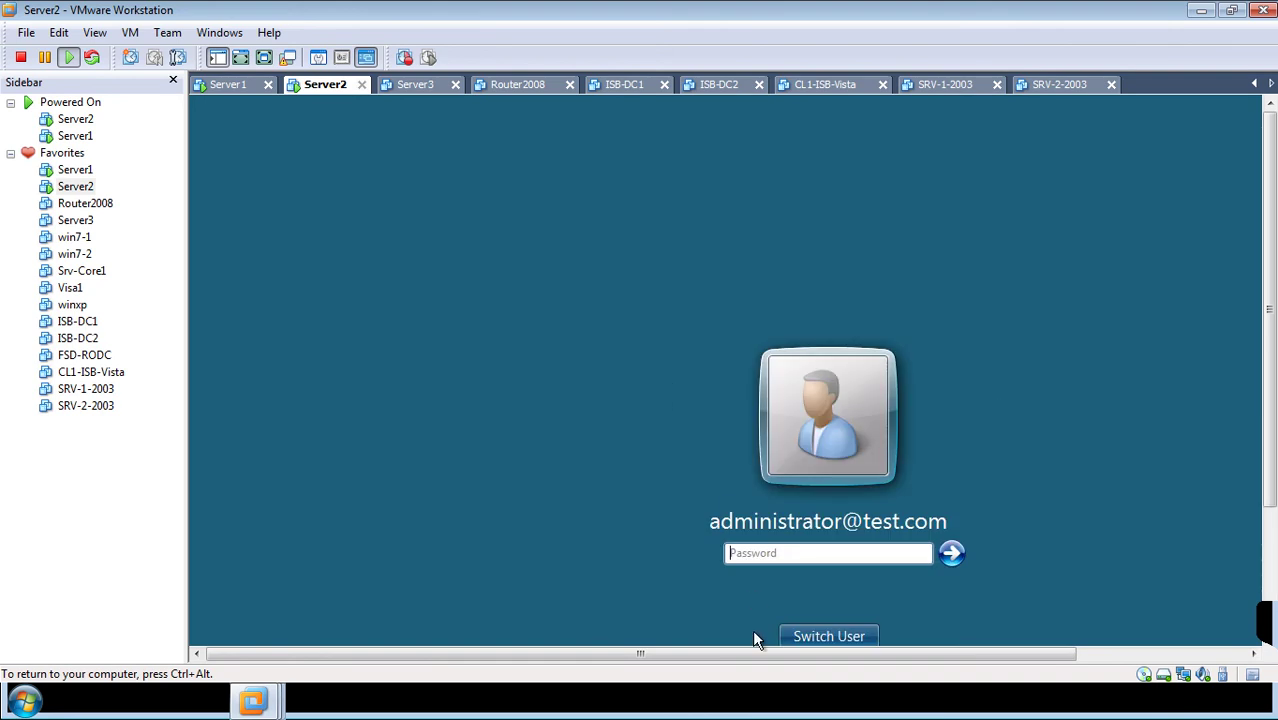
pyautogui.hotkey('ctrl', 'alt')
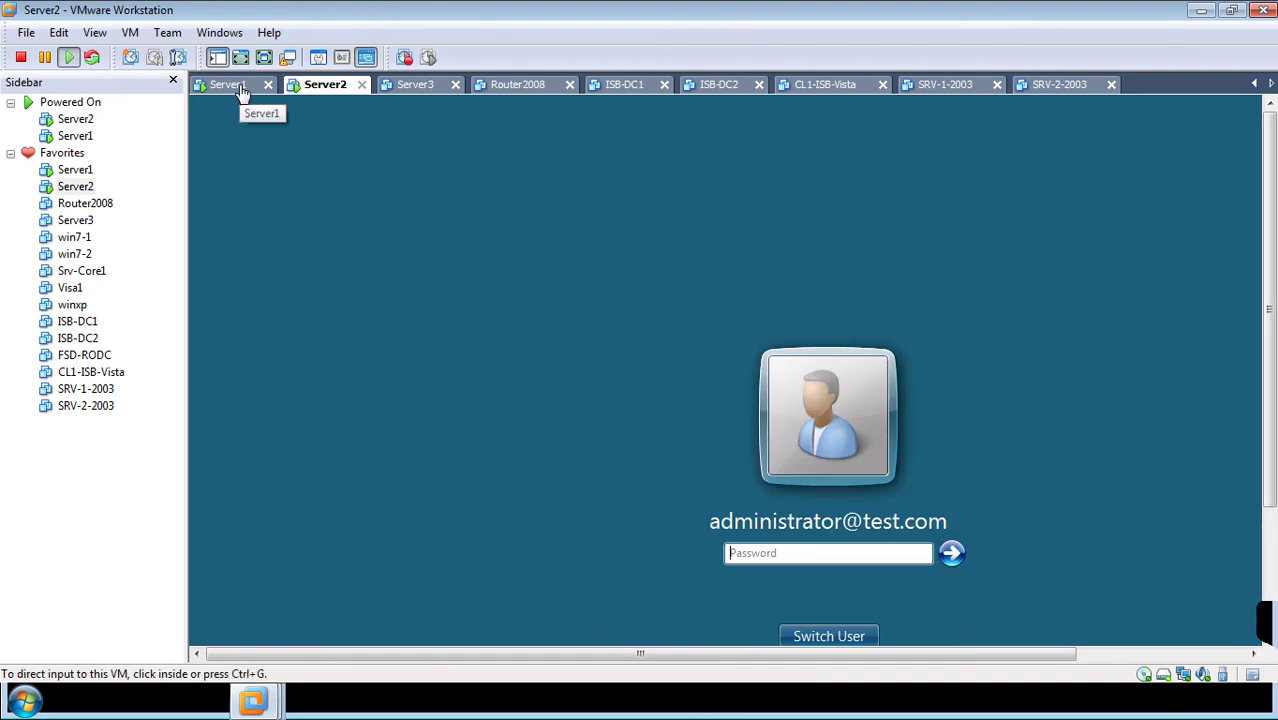
pyautogui.click(240, 88)
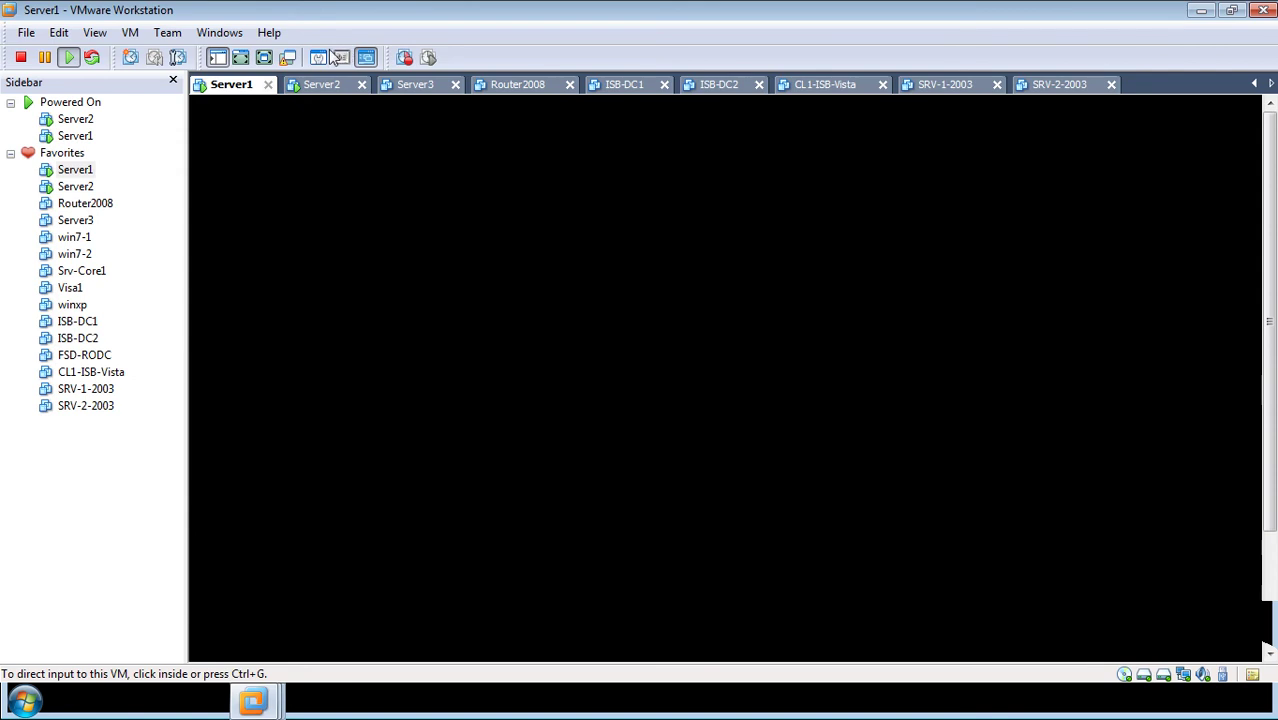
pyautogui.click(264, 57)
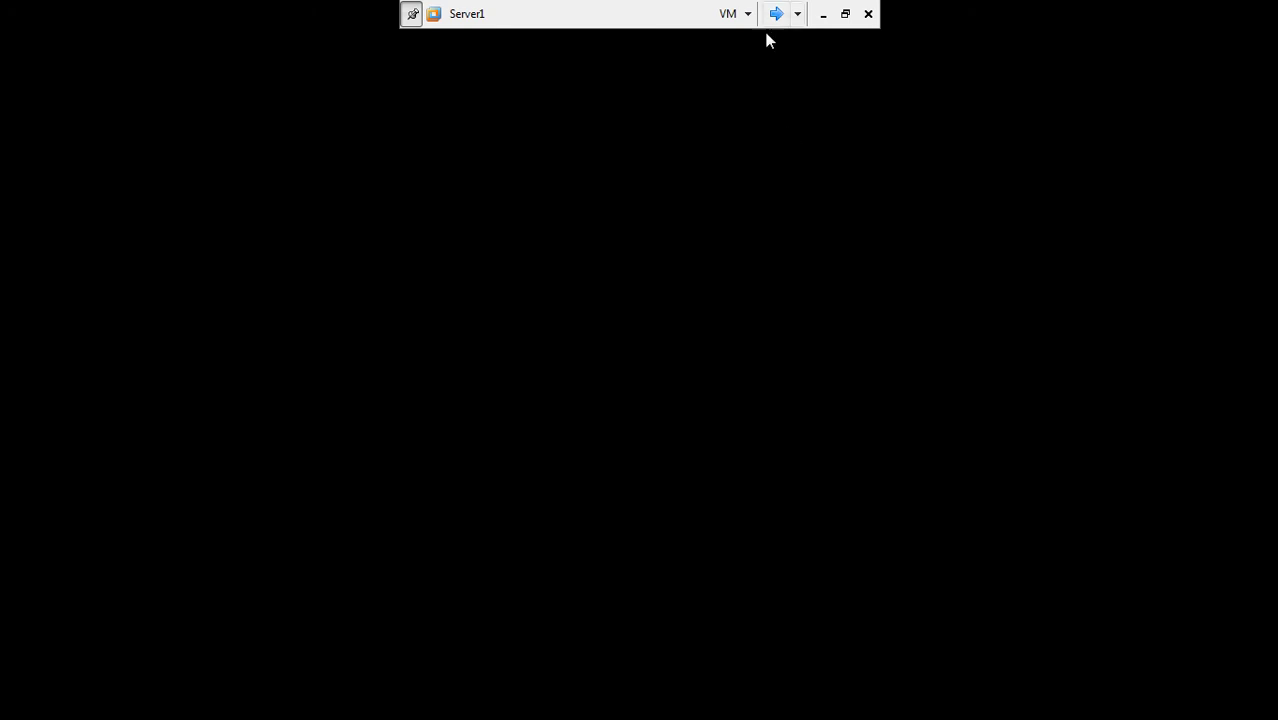
# Power off Server1, power it back on, and view its console full screen at the VMware splash
pyautogui.click(845, 14)
pyautogui.doubleClick(678, 30)
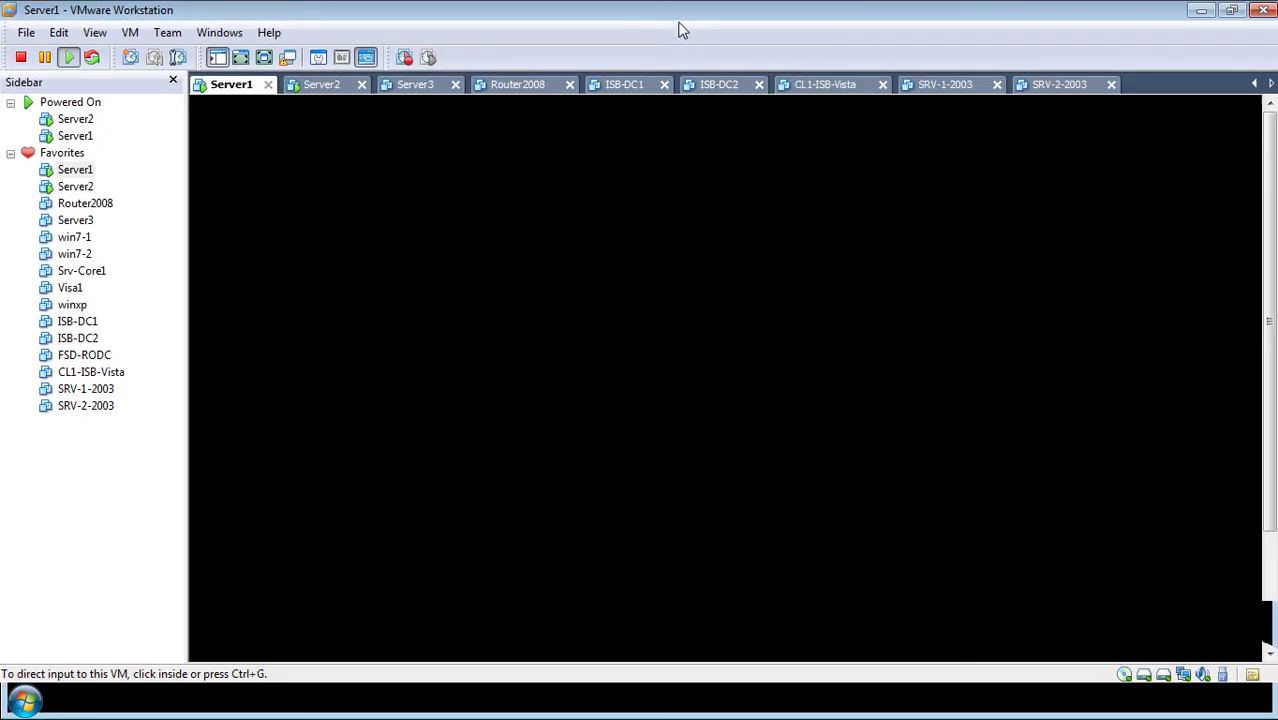
pyautogui.click(20, 57)
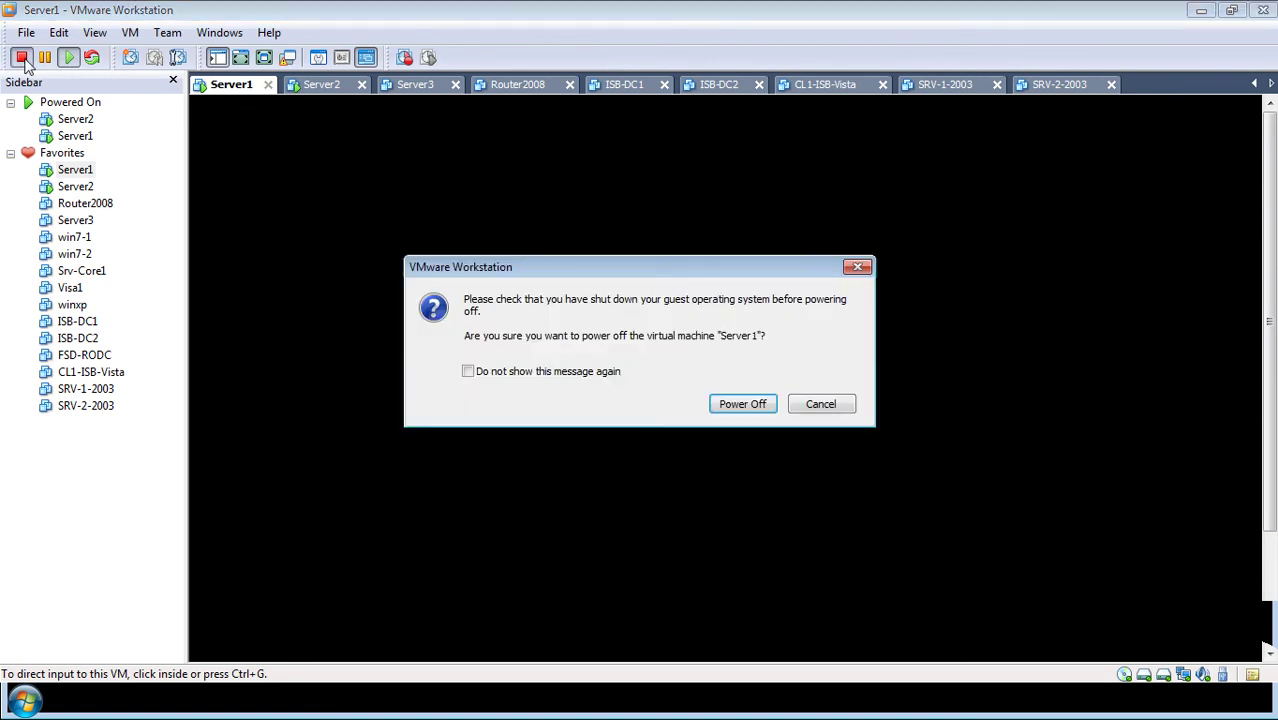
pyautogui.click(742, 404)
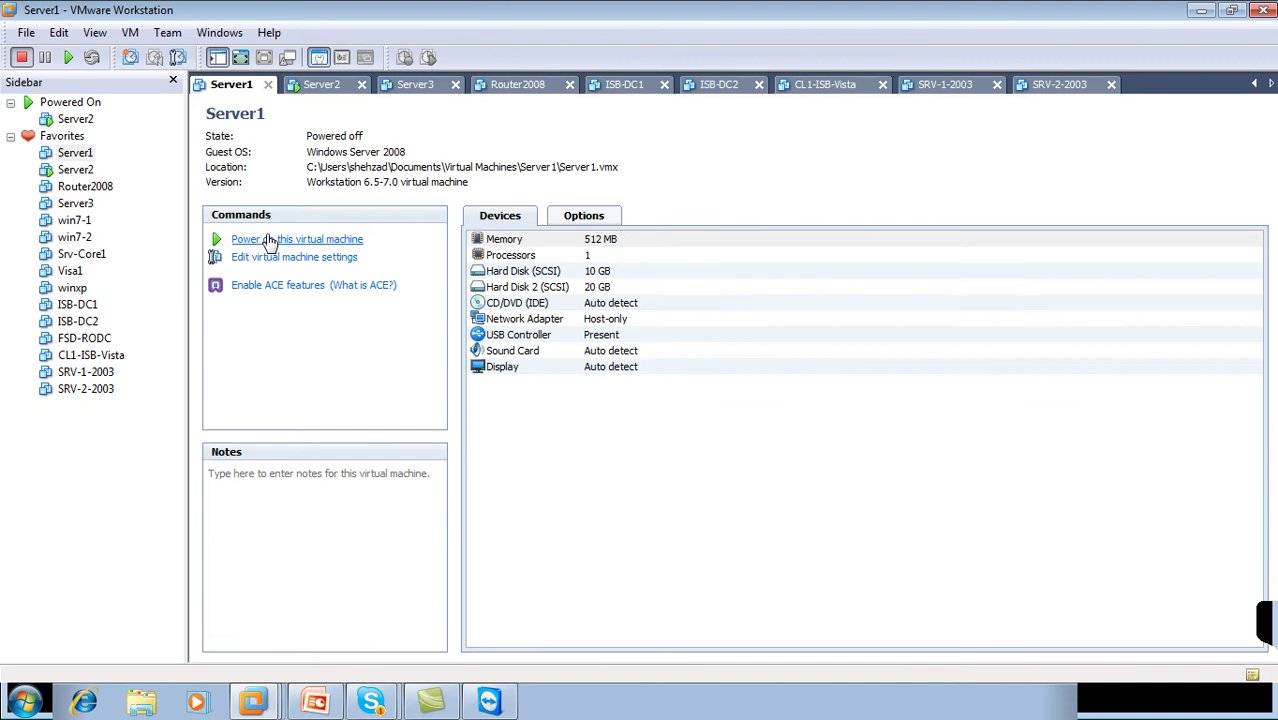
pyautogui.click(270, 243)
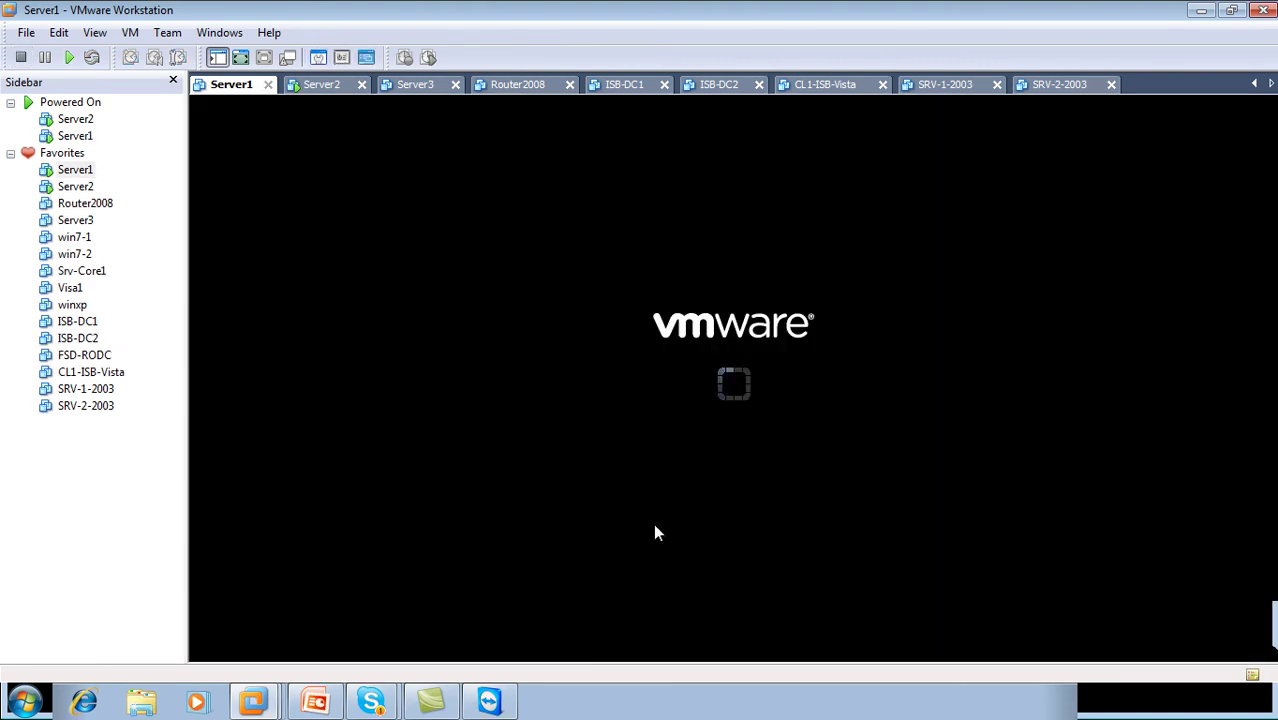
pyautogui.click(278, 57)
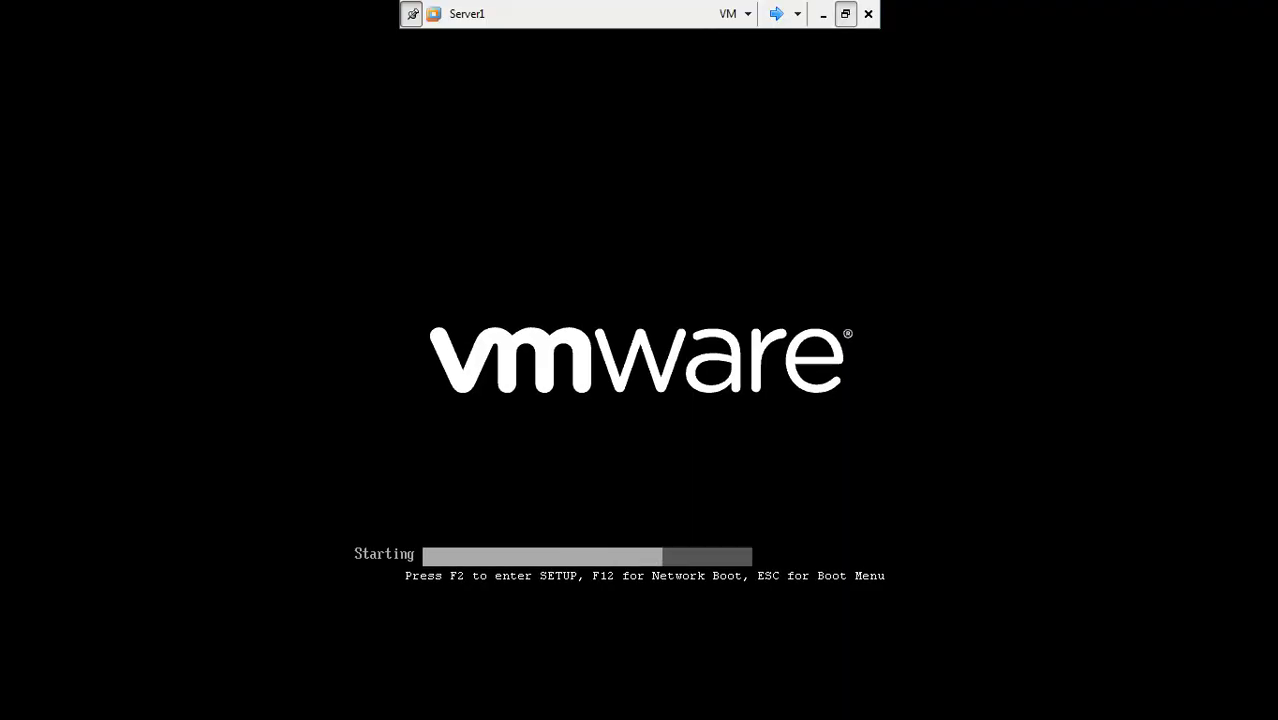
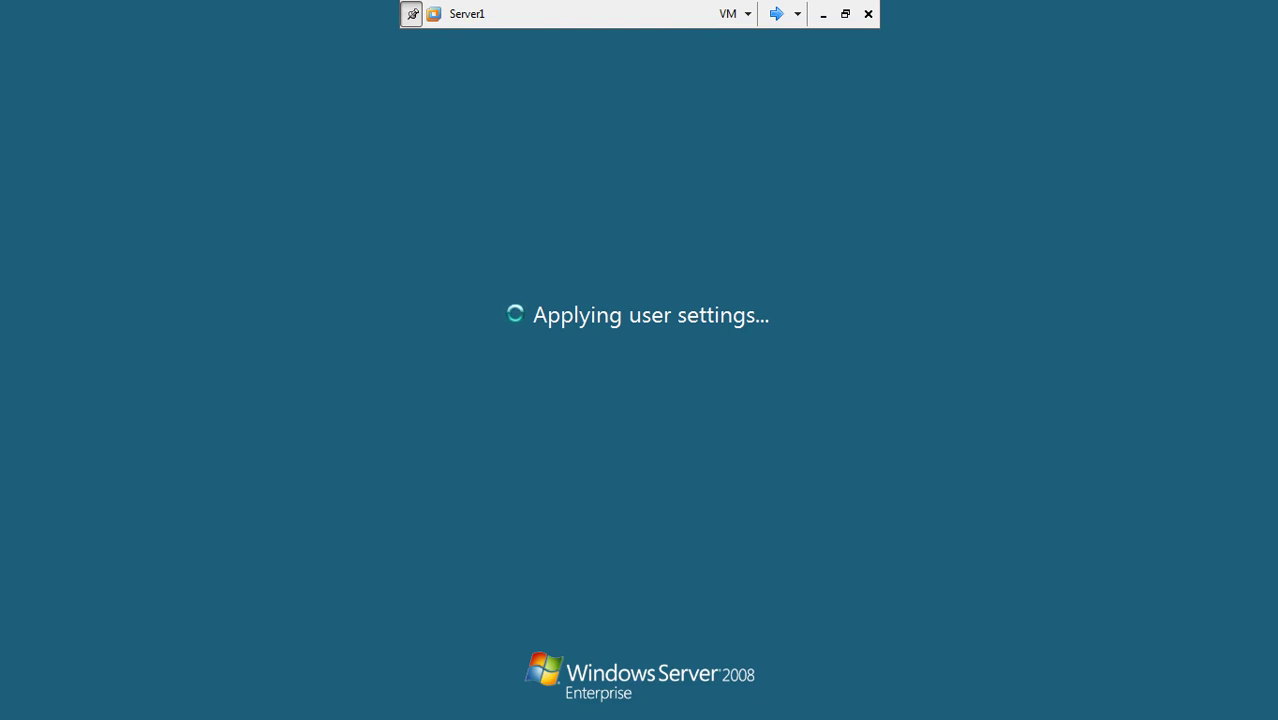
# Switch the console to Server2 and back to Server1 while its logon finishes
pyautogui.click(776, 14)
pyautogui.click(776, 14)
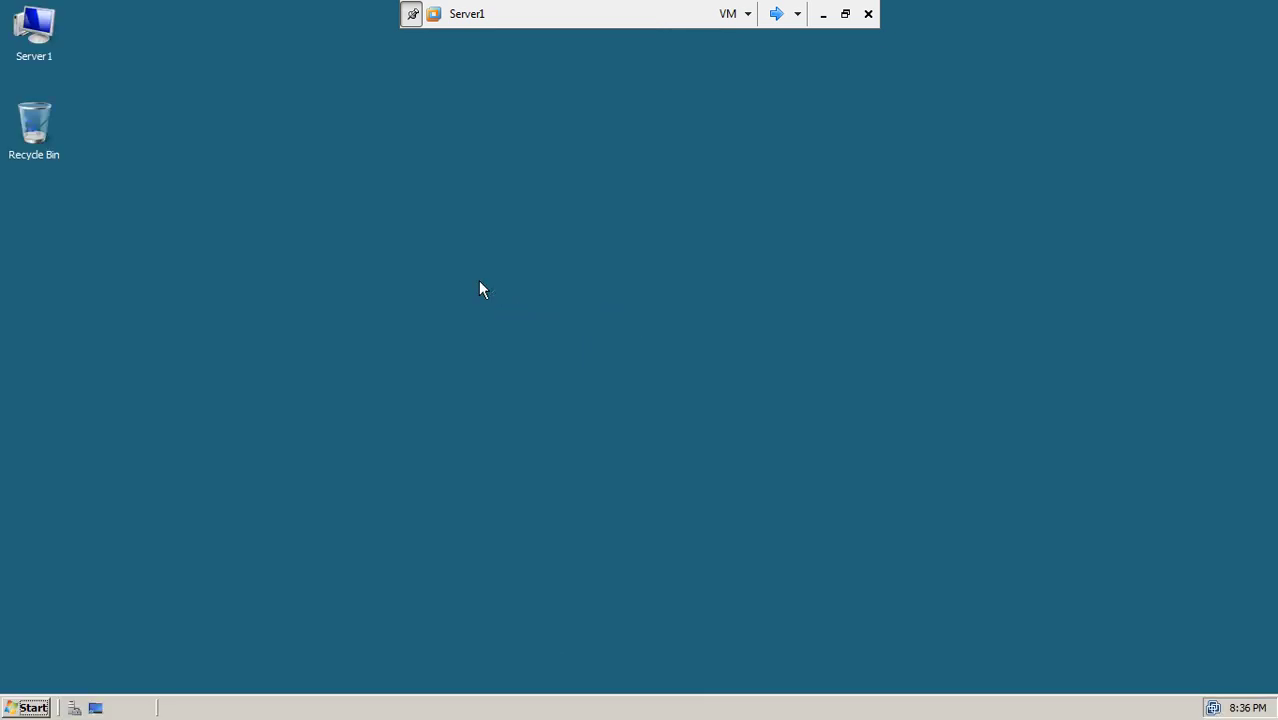
# Launch Active Directory Users and Computers, refresh the desktop, and dismiss the password-expiry reminder
pyautogui.click(28, 708)
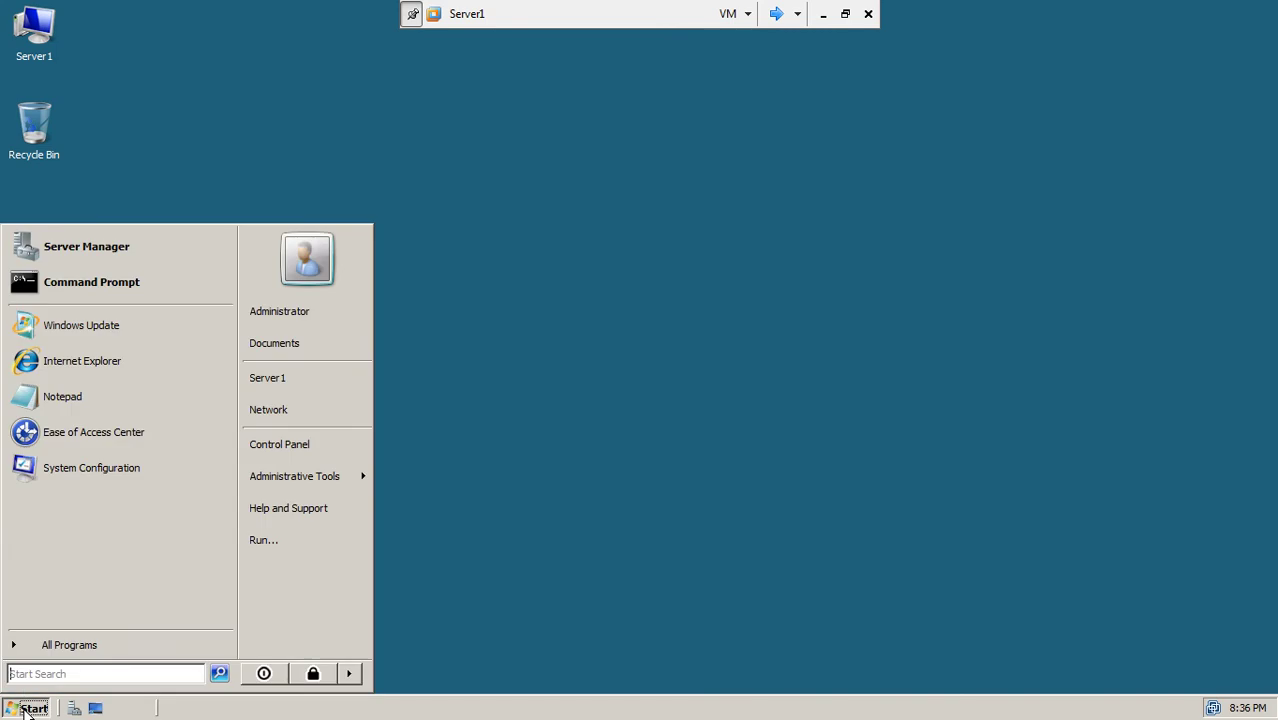
pyautogui.moveTo(283, 476)
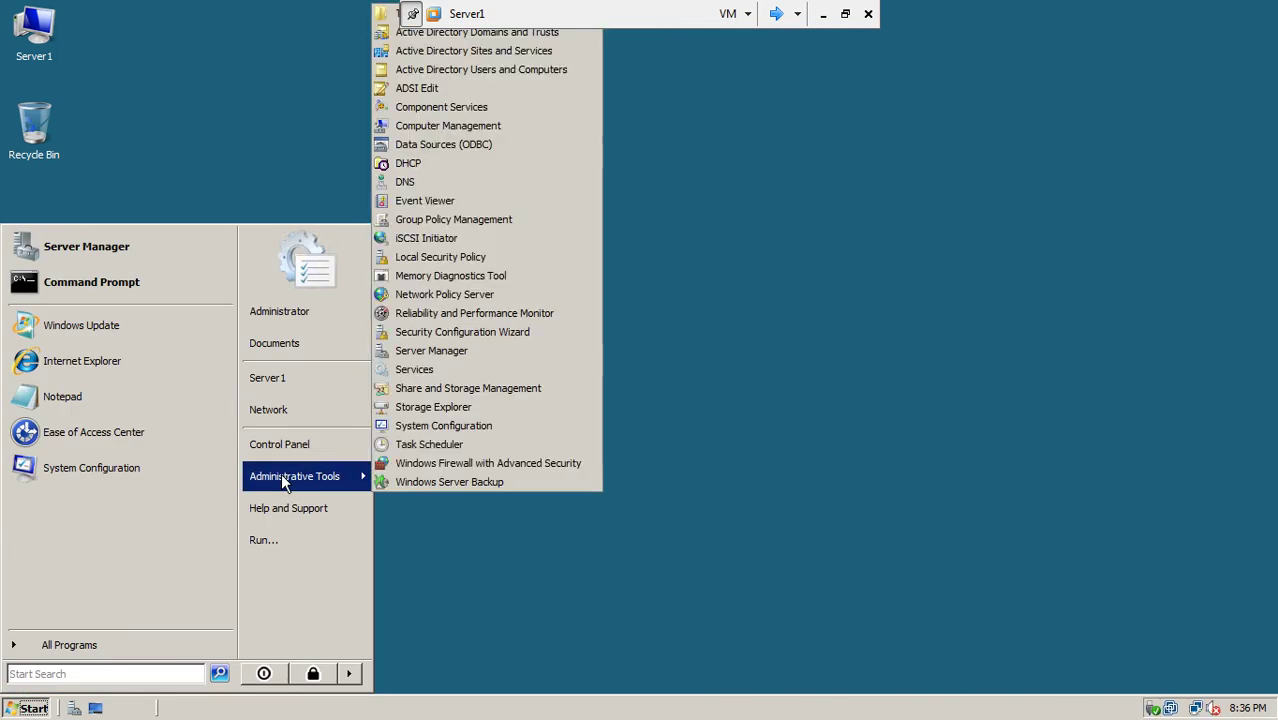
pyautogui.click(513, 72)
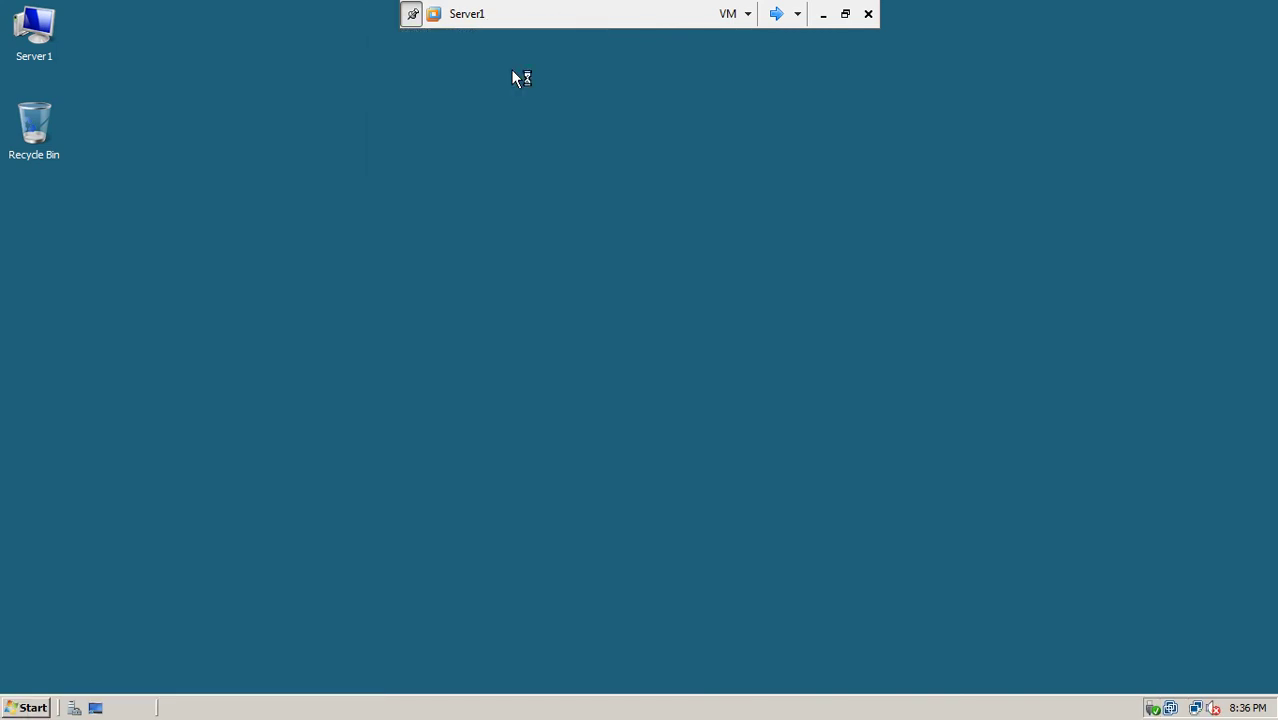
pyautogui.rightClick(318, 302)
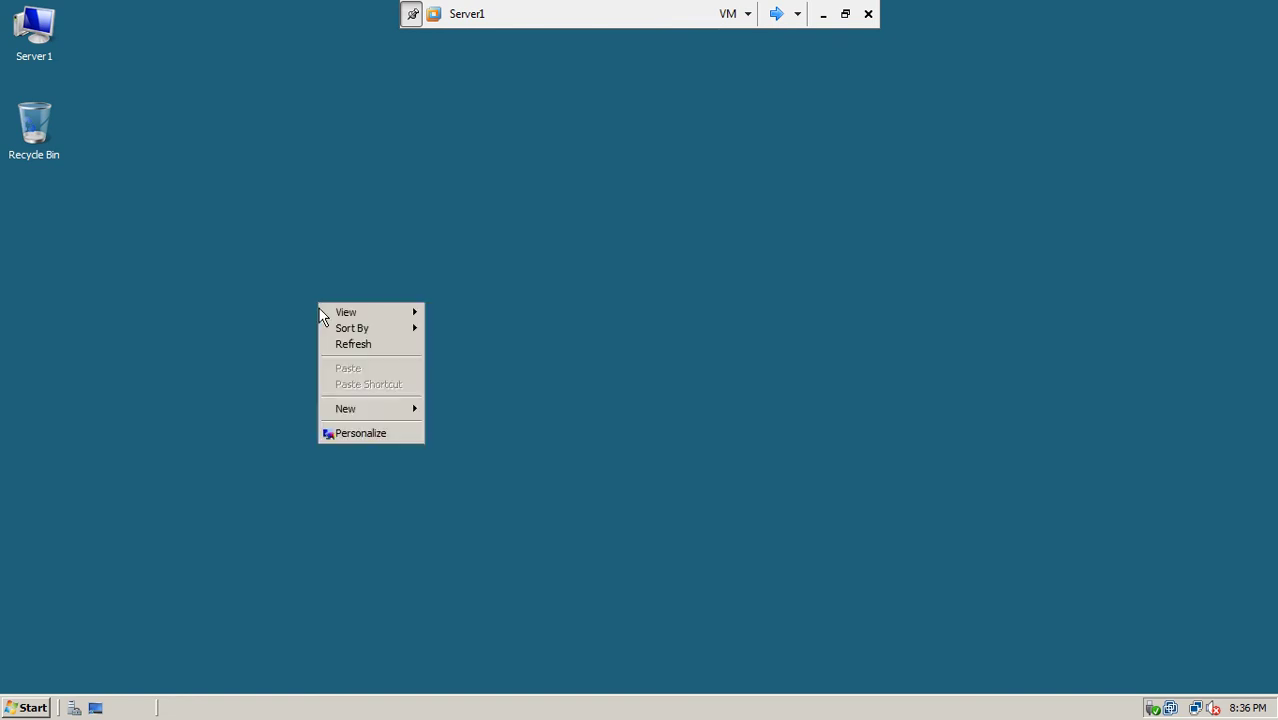
pyautogui.click(338, 342)
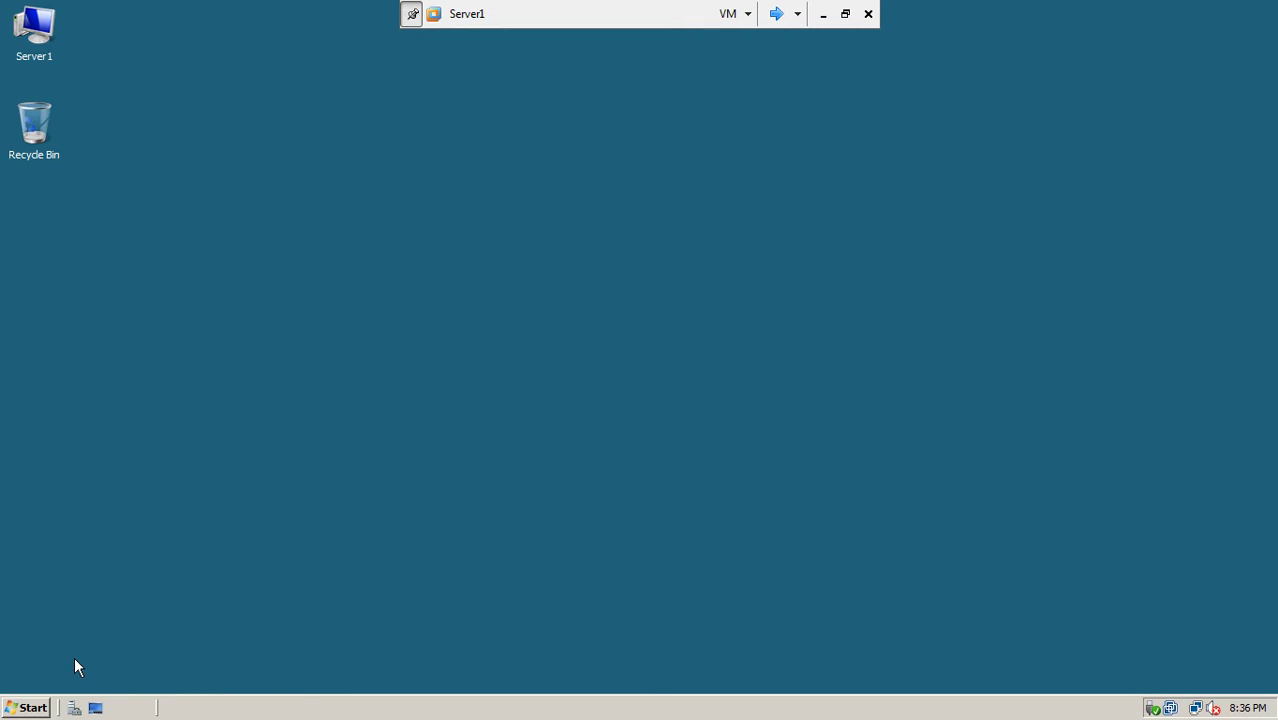
pyautogui.click(27, 707)
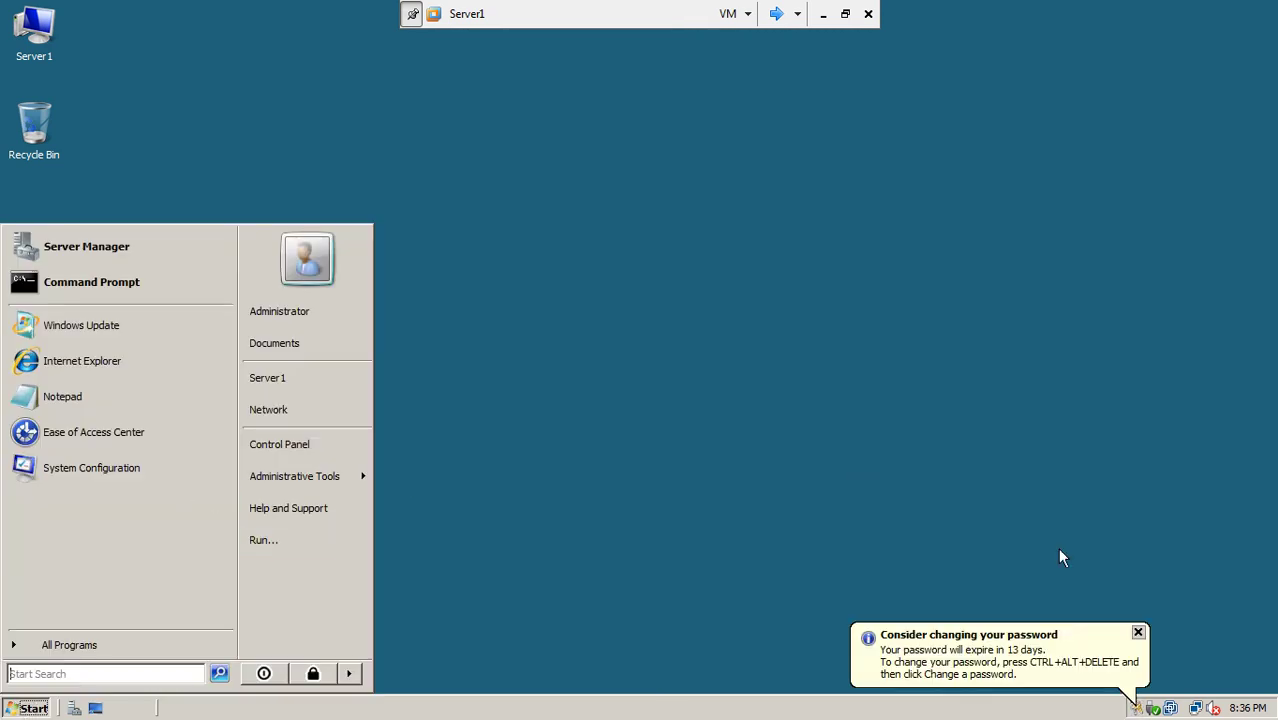
pyautogui.click(1138, 633)
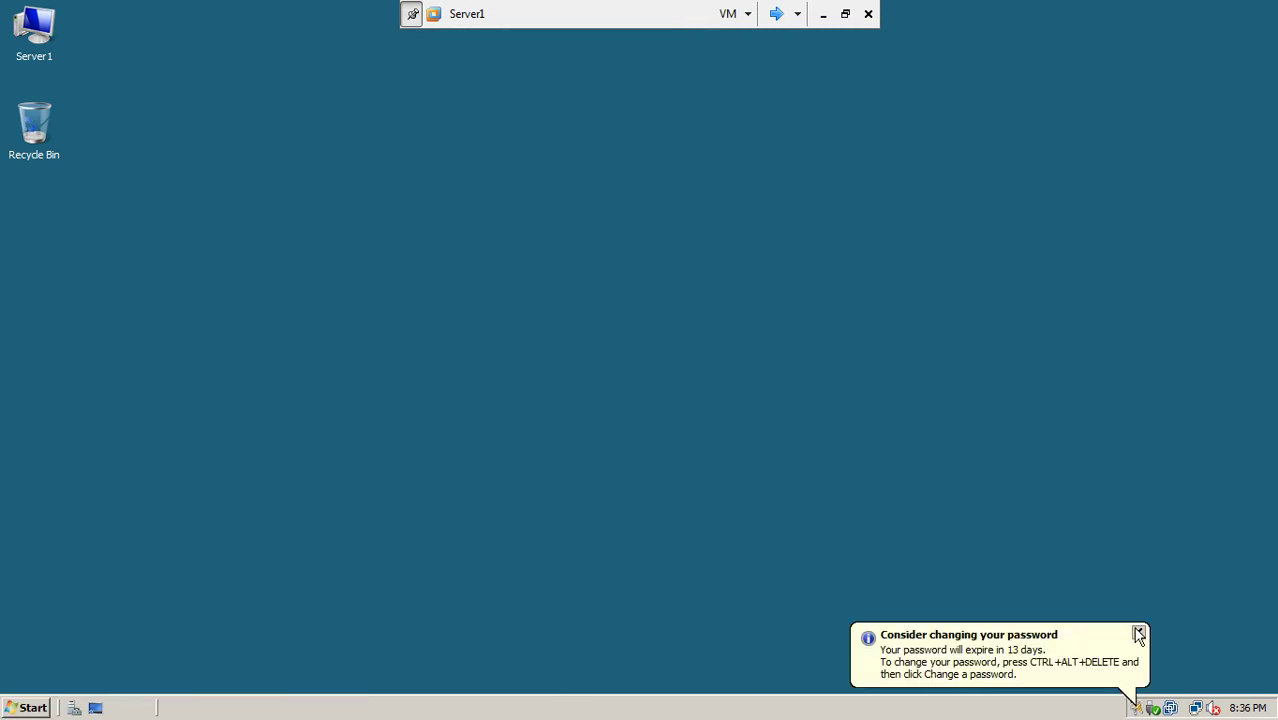
pyautogui.click(1138, 633)
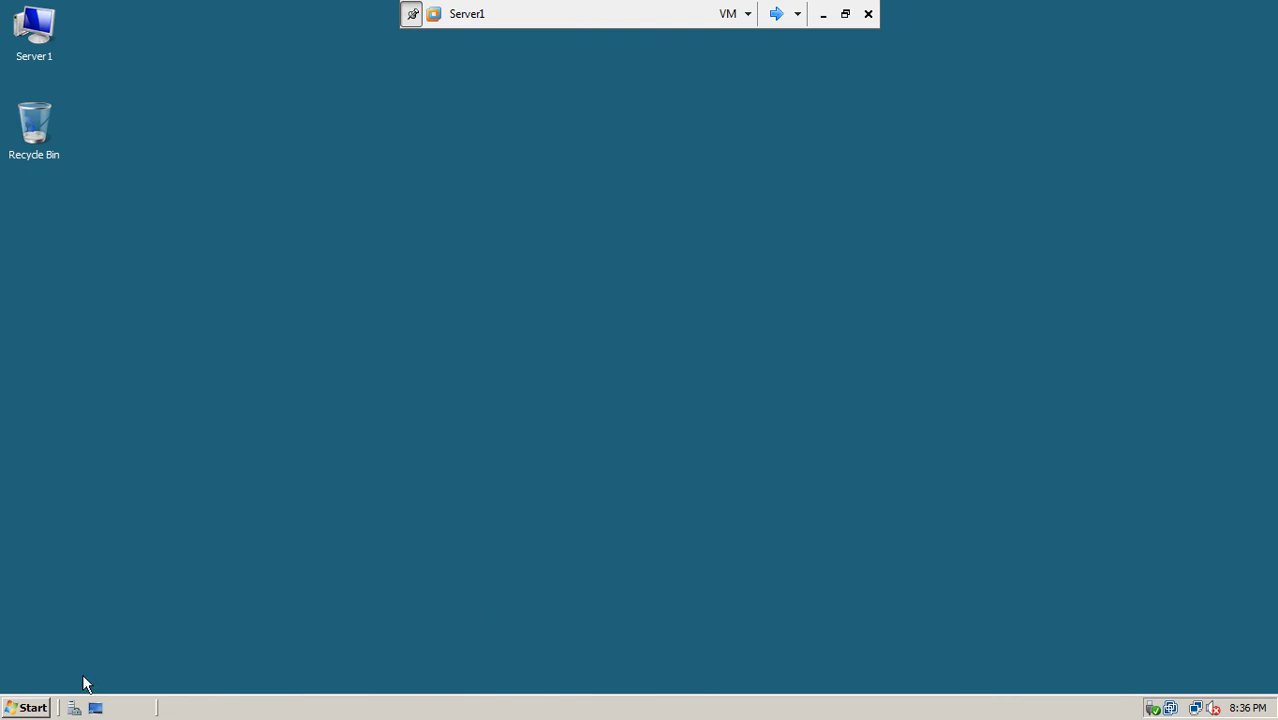
# Launch Active Directory Users and Computers again and refresh the desktop repeatedly while it loads
pyautogui.click(27, 707)
pyautogui.moveTo(315, 466)
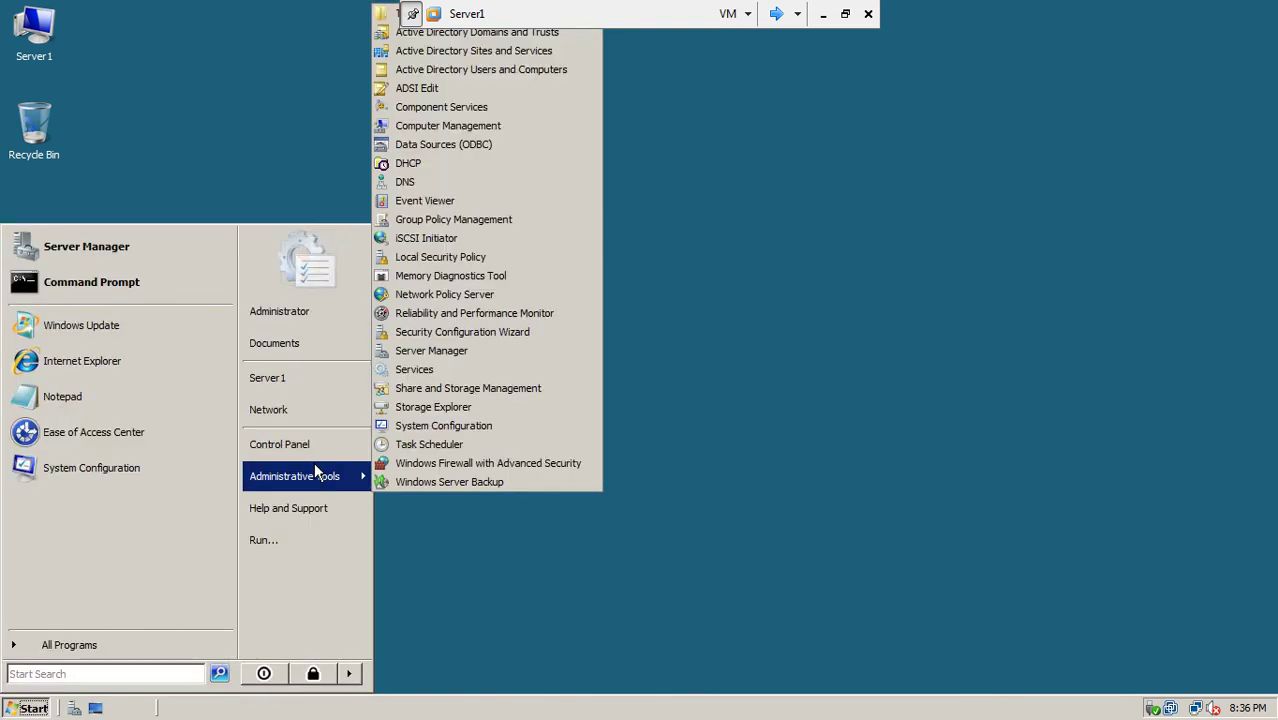
pyautogui.click(468, 72)
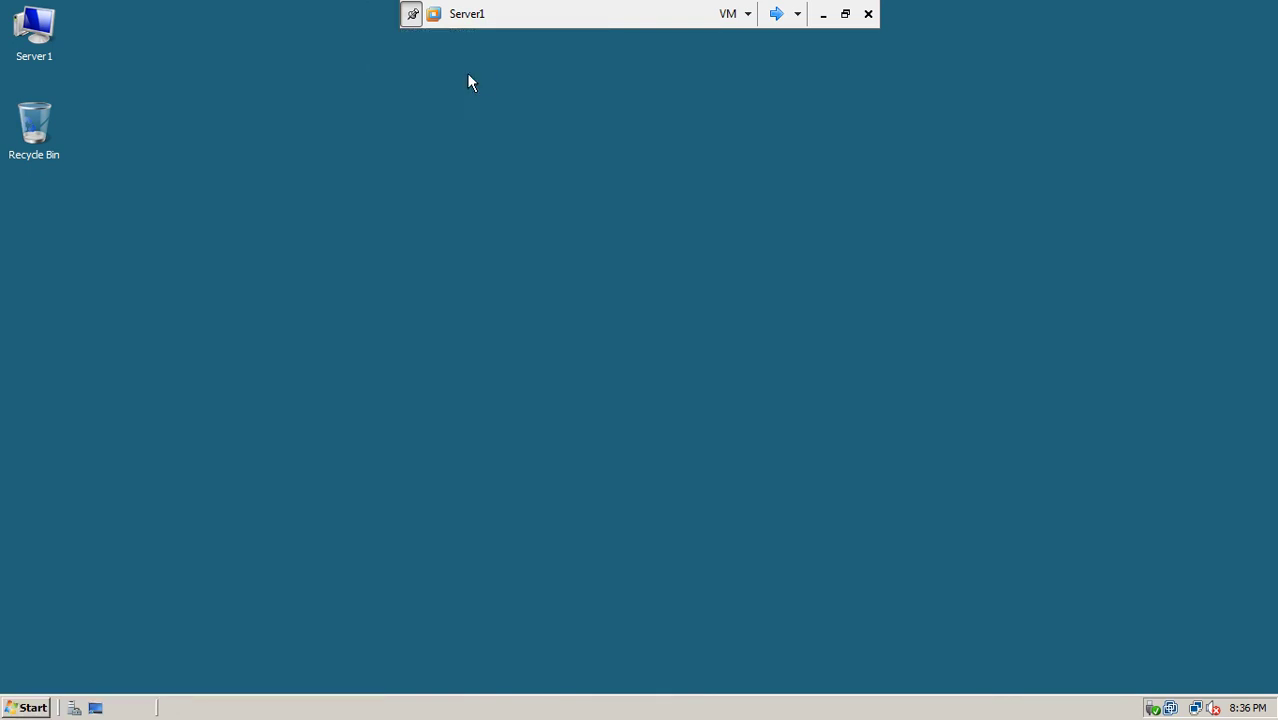
pyautogui.rightClick(533, 368)
pyautogui.click(559, 411)
pyautogui.rightClick(559, 414)
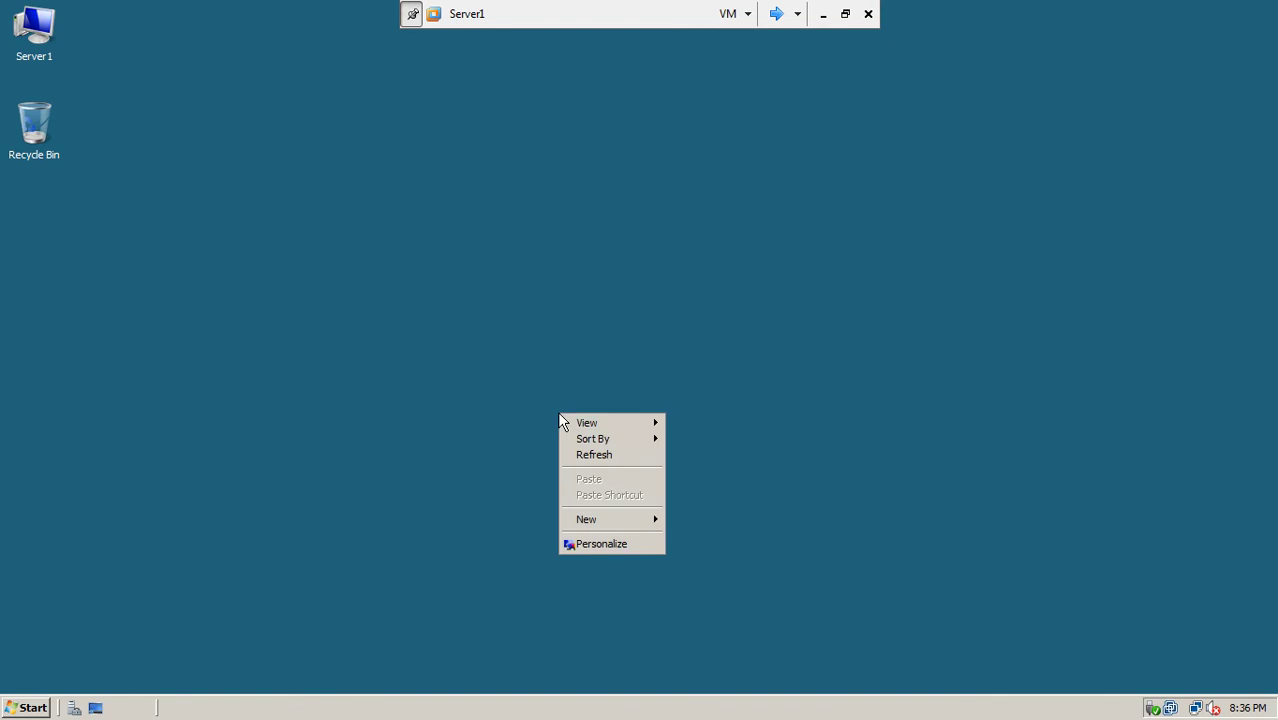
pyautogui.click(585, 455)
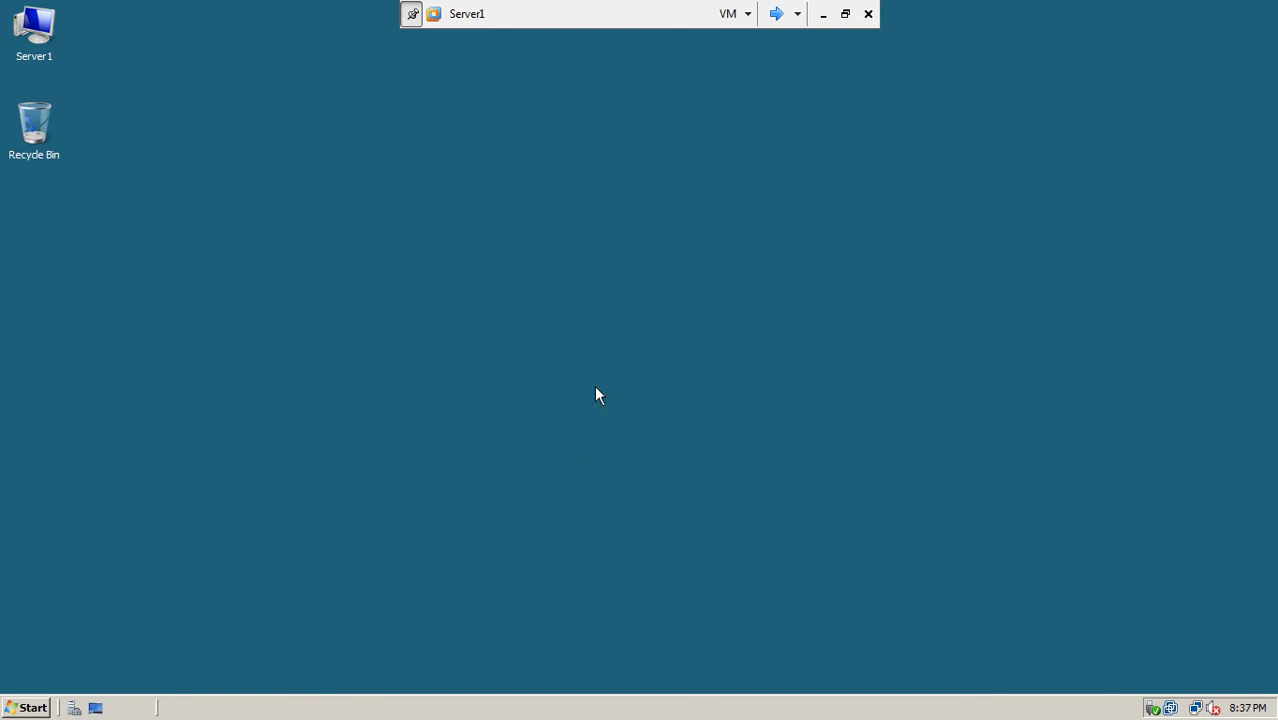
pyautogui.rightClick(667, 143)
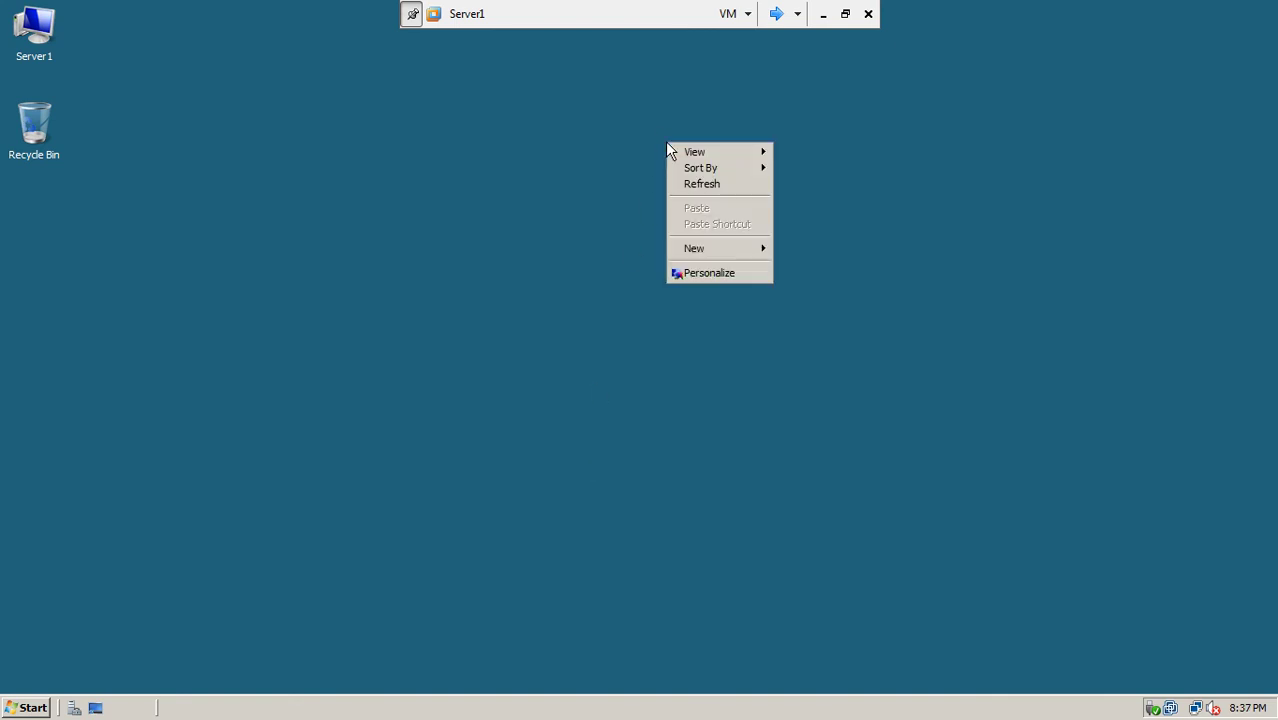
pyautogui.click(694, 189)
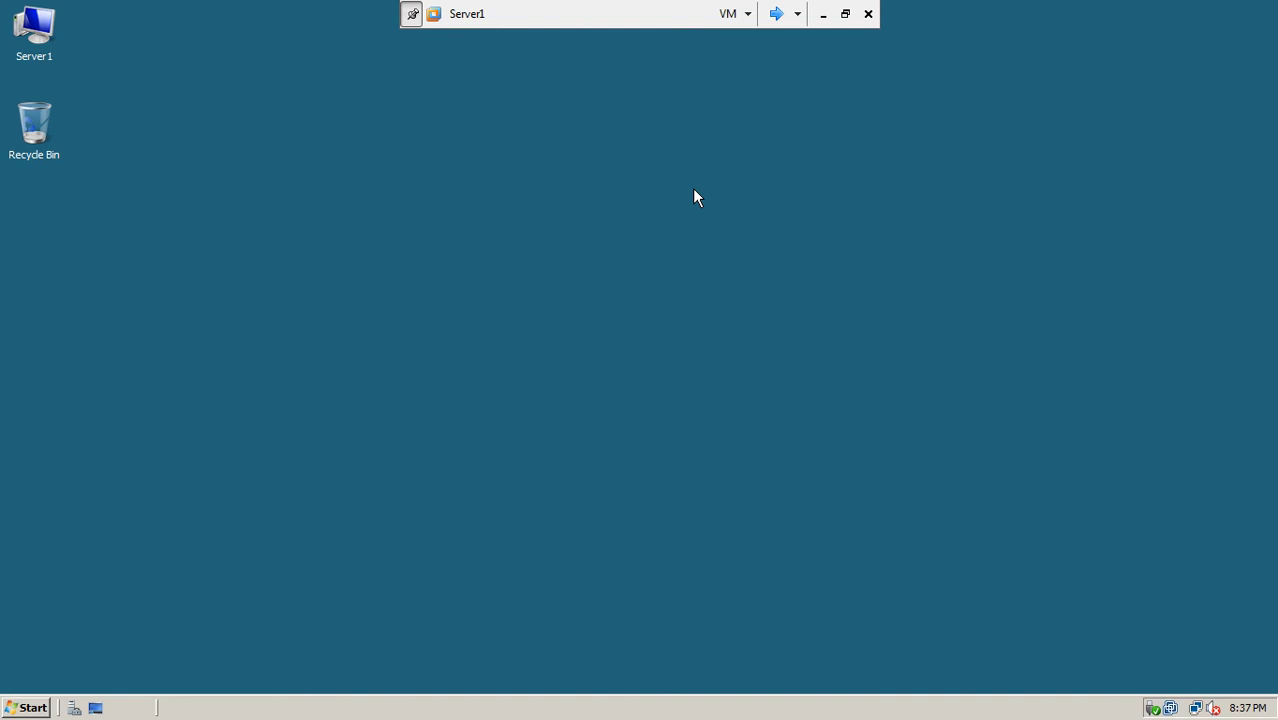
pyautogui.rightClick(697, 197)
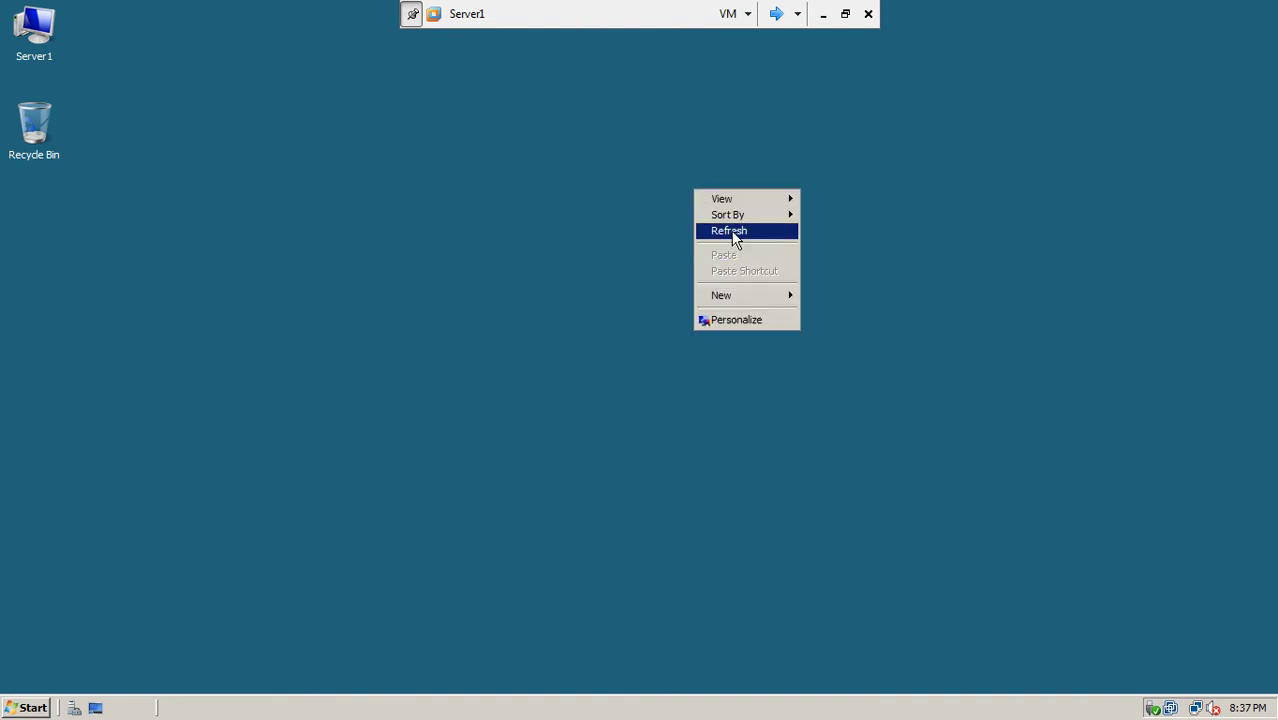
pyautogui.click(731, 229)
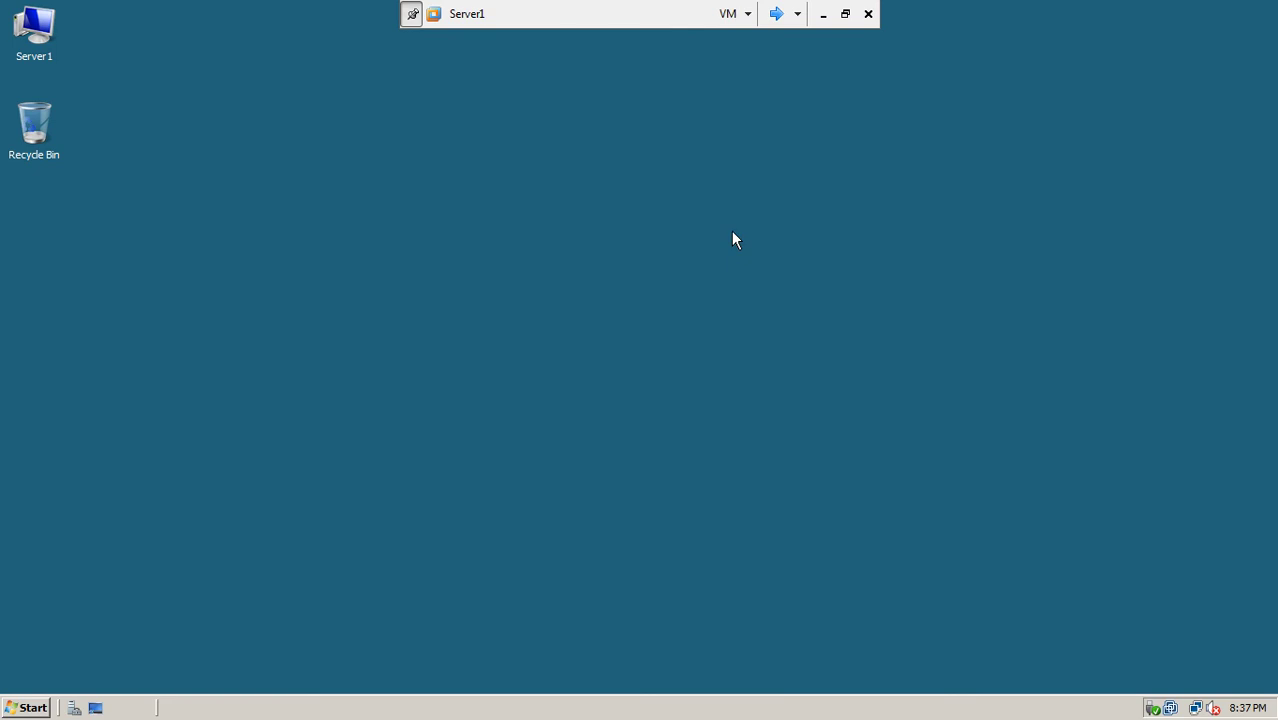
# Switch the console to Server2 and back to Server1, then open the Start menu
pyautogui.click(778, 13)
pyautogui.click(776, 13)
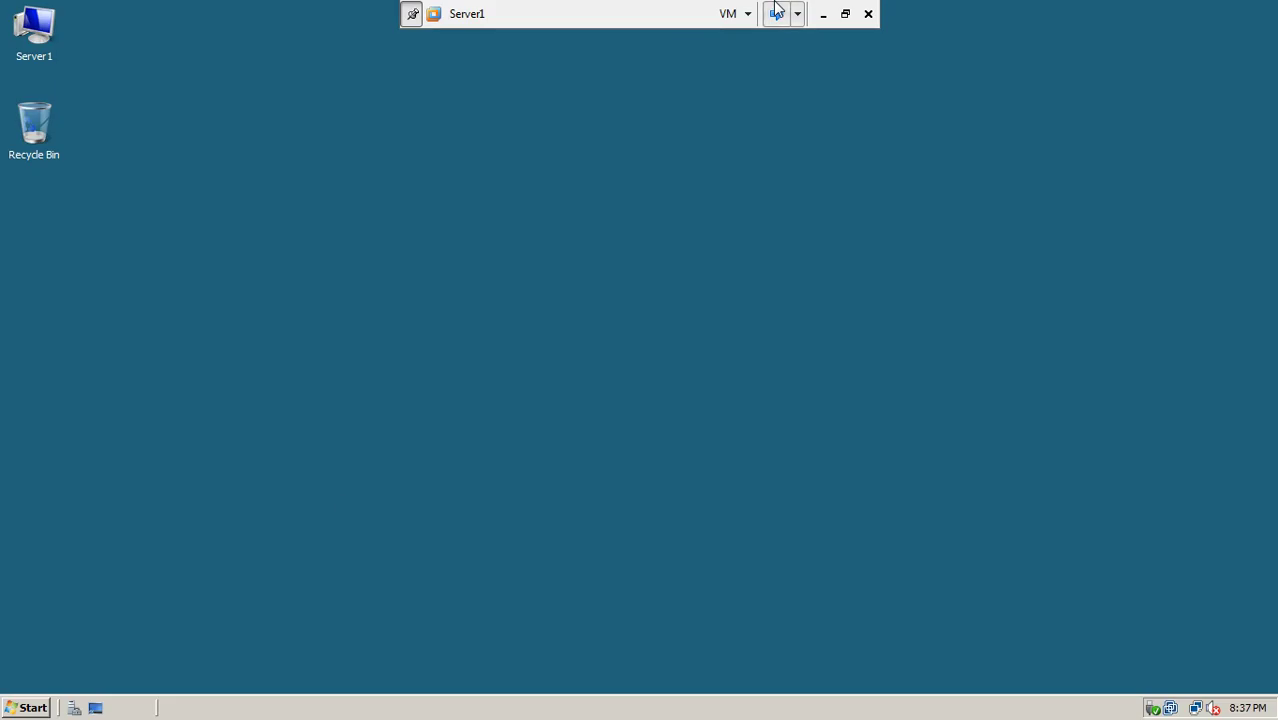
pyautogui.click(30, 708)
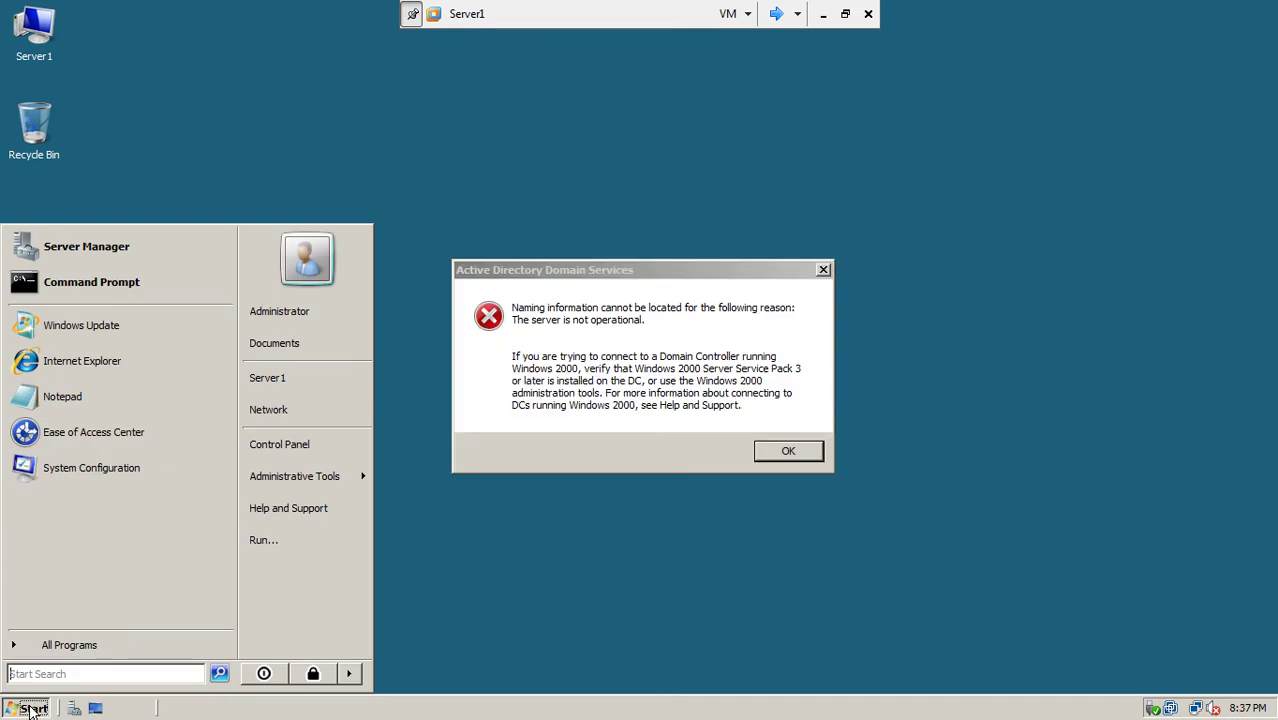
# Dismiss the Active Directory connection errors, close the ADUC windows, and refresh the desktop
pyautogui.click(771, 450)
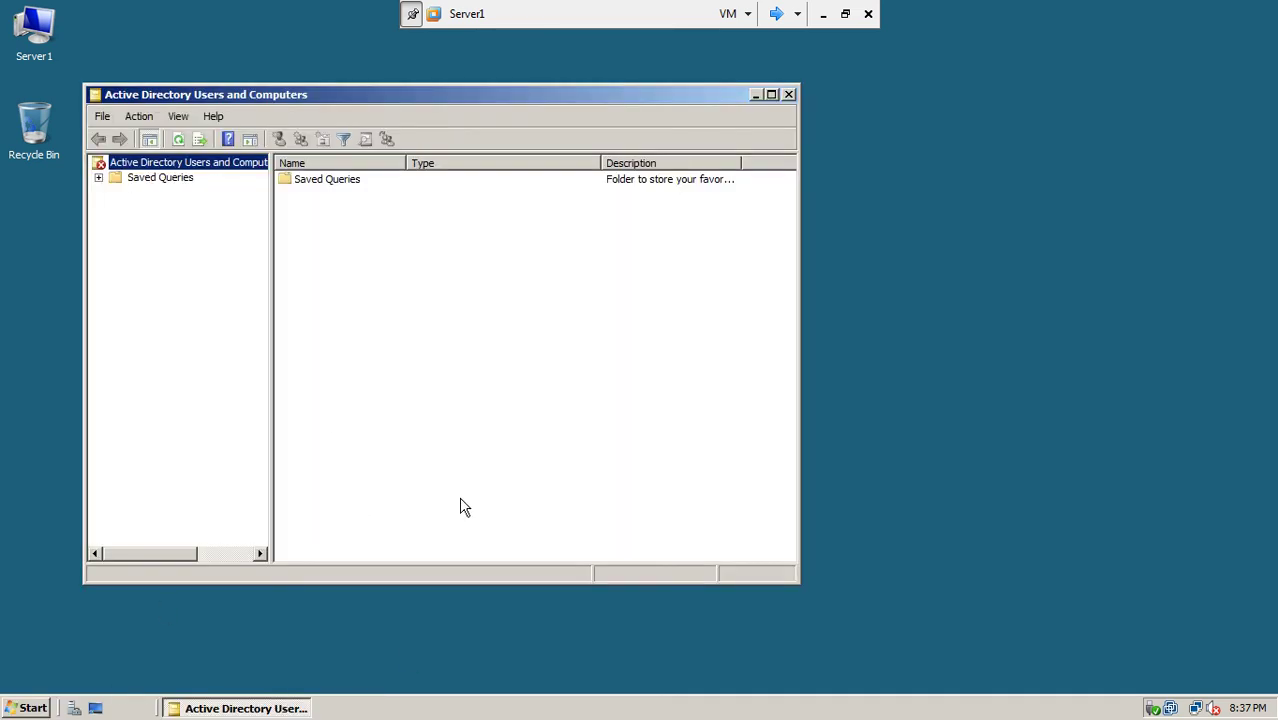
pyautogui.click(788, 95)
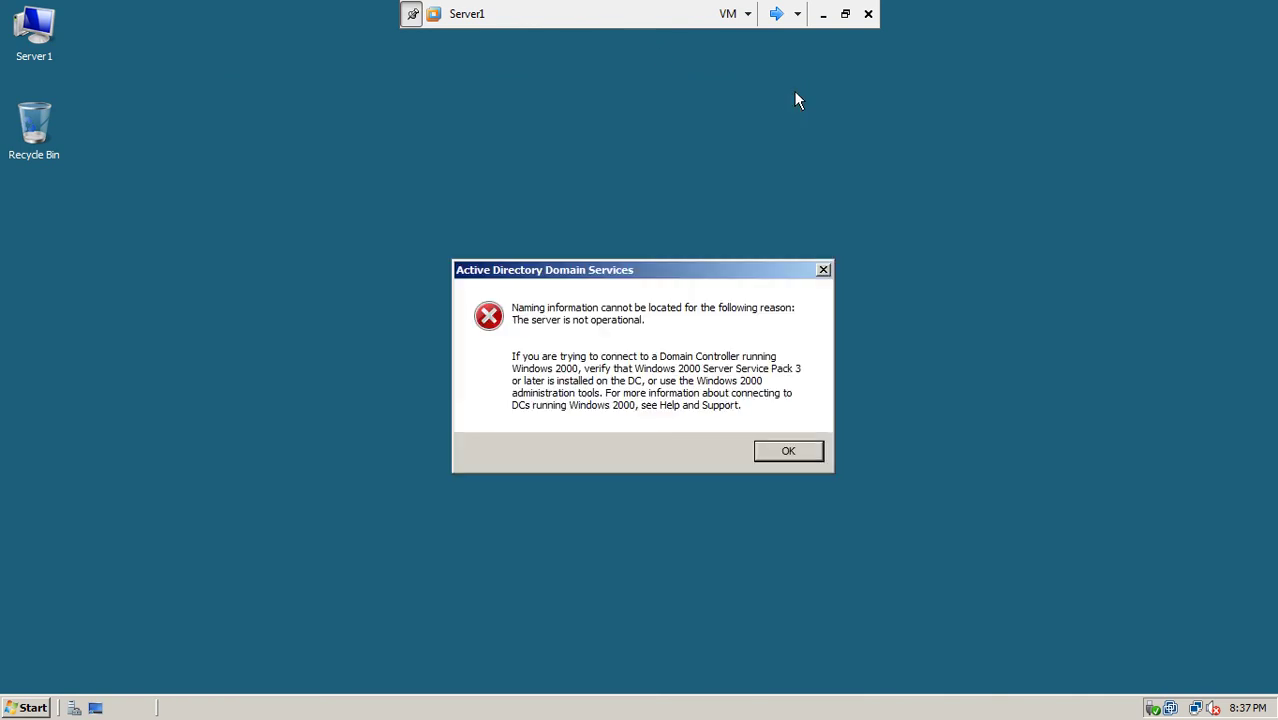
pyautogui.click(770, 452)
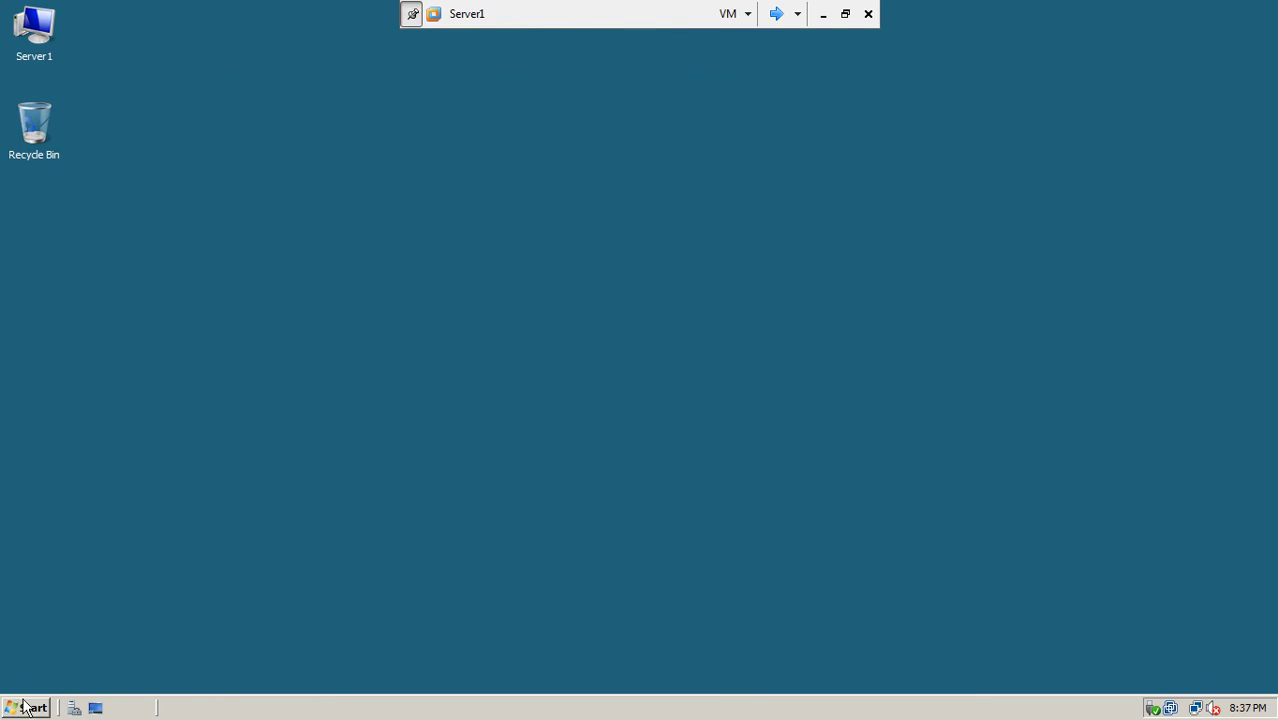
pyautogui.click(24, 708)
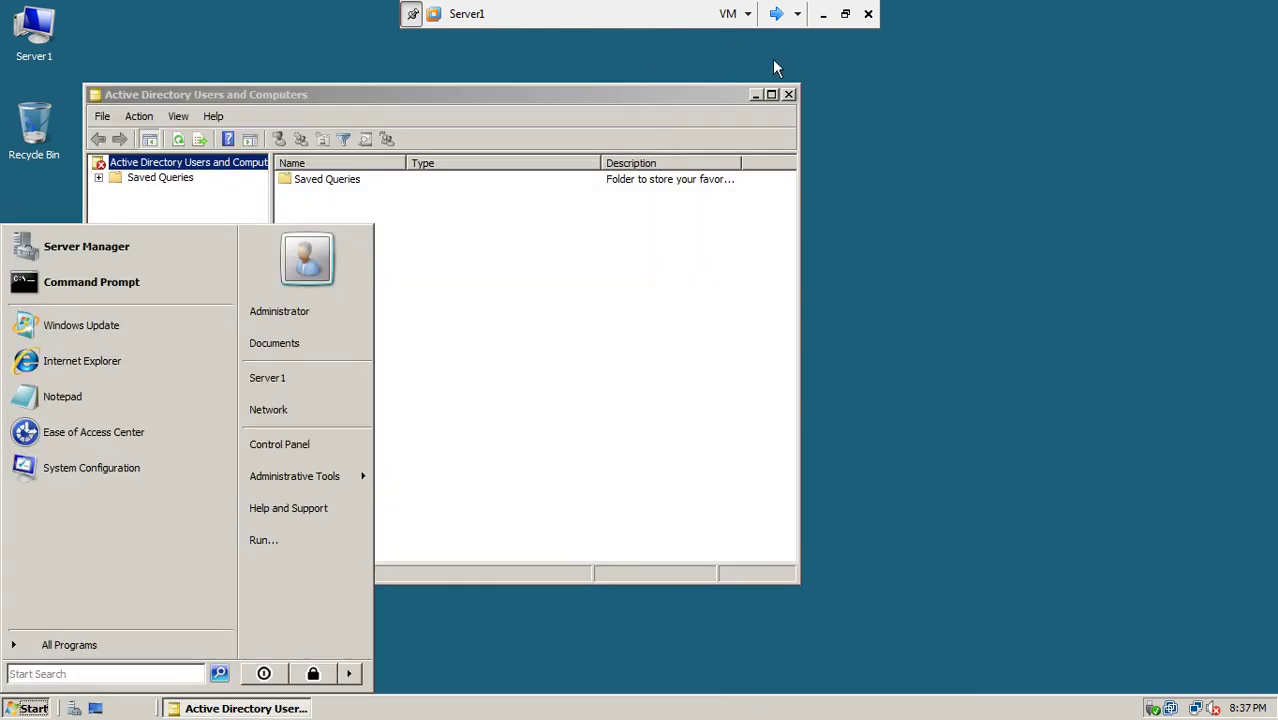
pyautogui.click(788, 95)
pyautogui.click(788, 95)
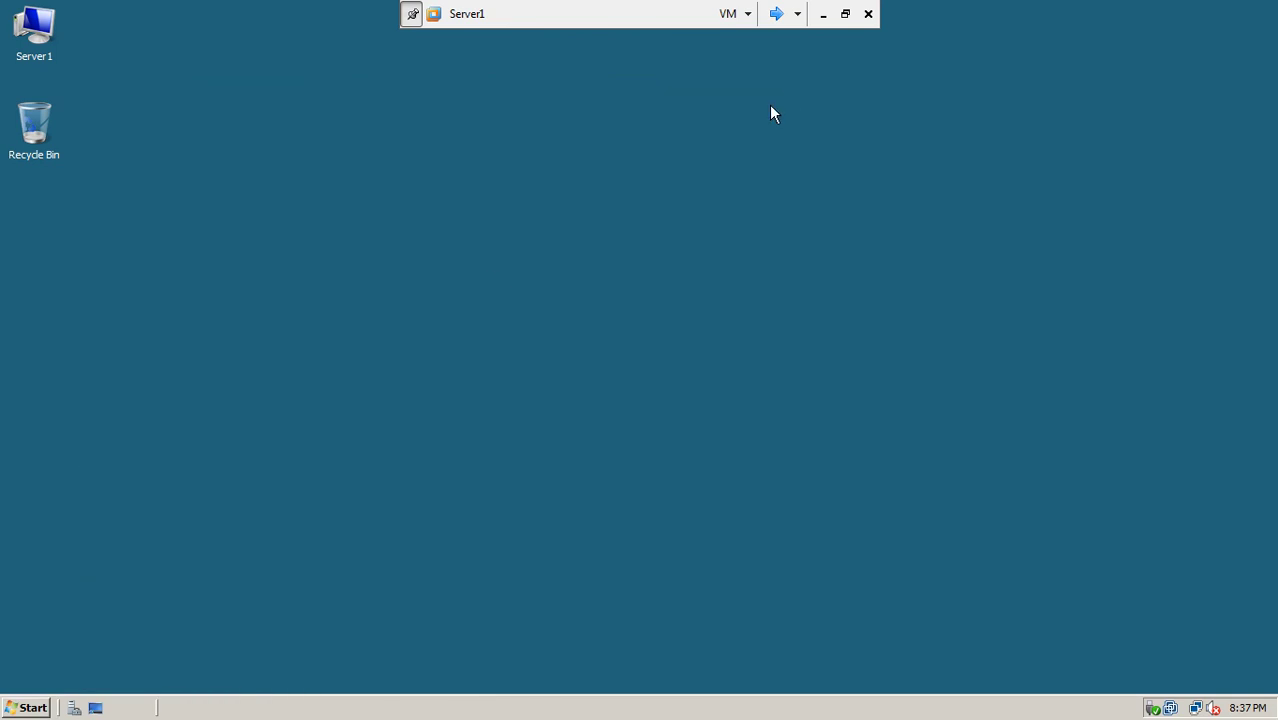
pyautogui.rightClick(496, 283)
pyautogui.click(518, 318)
# Relaunch Active Directory Users and Computers and refresh the desktop
pyautogui.click(26, 708)
pyautogui.moveTo(329, 479)
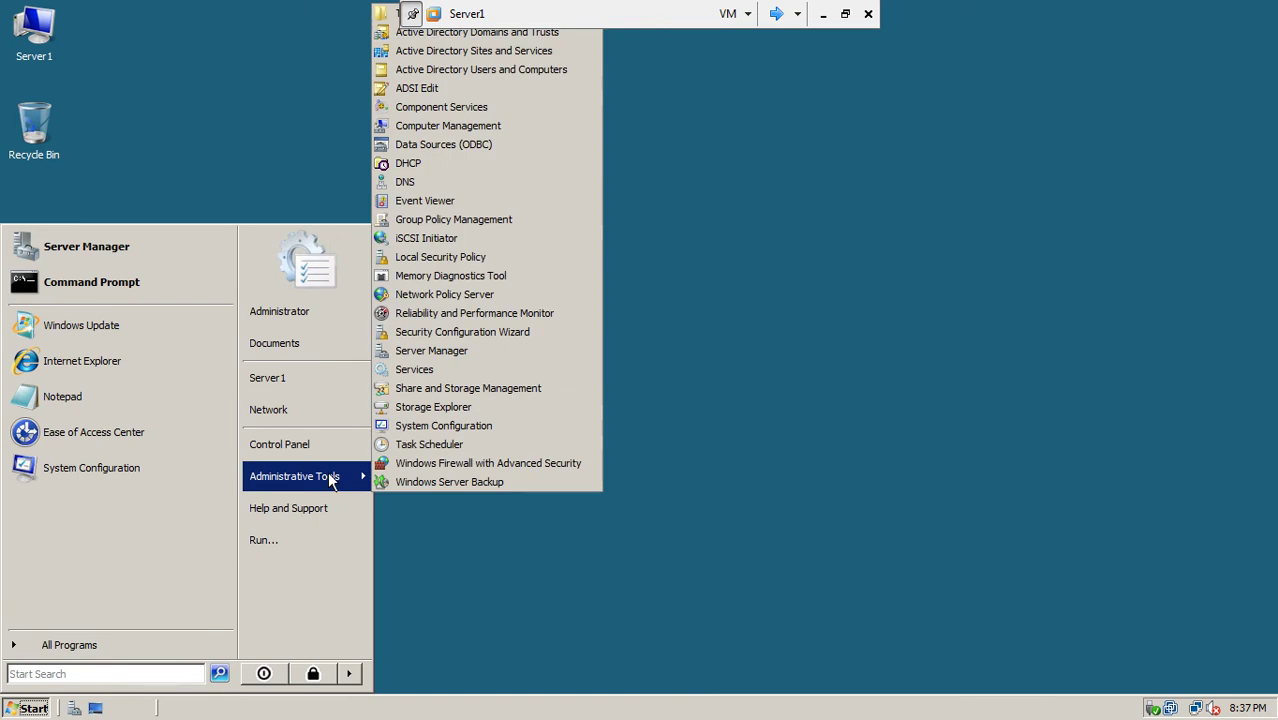
pyautogui.click(499, 69)
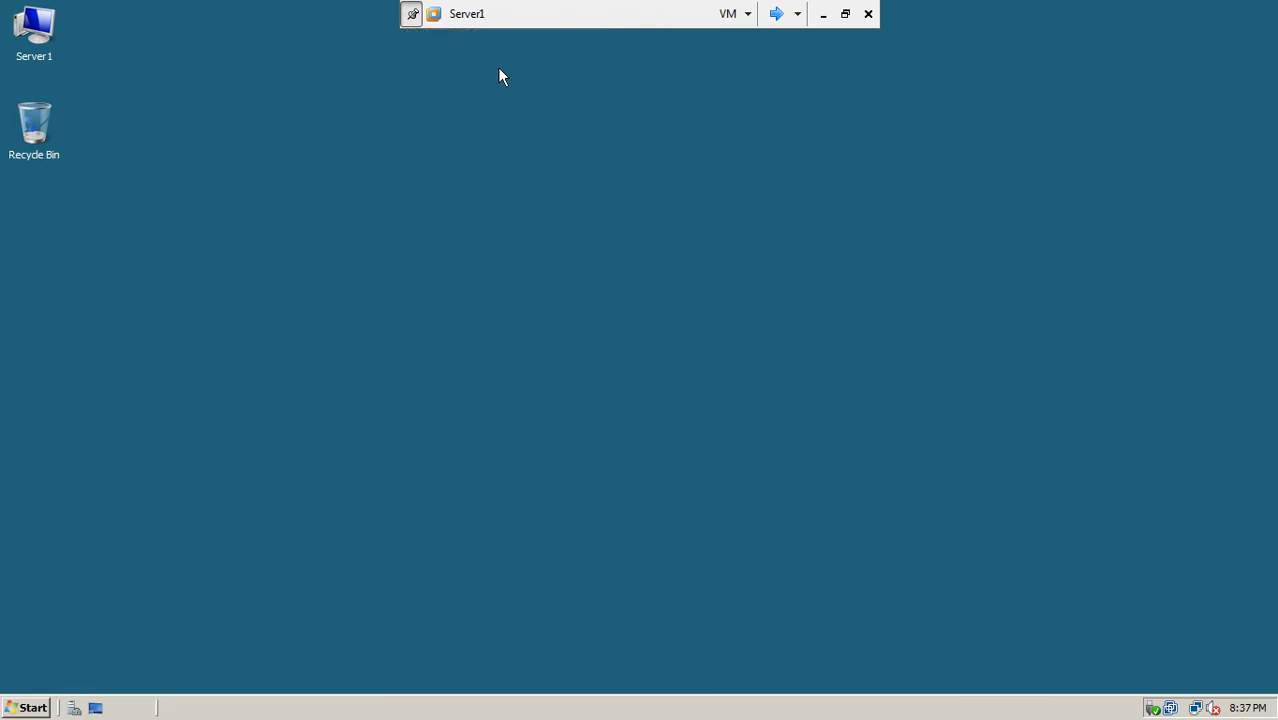
pyautogui.rightClick(346, 409)
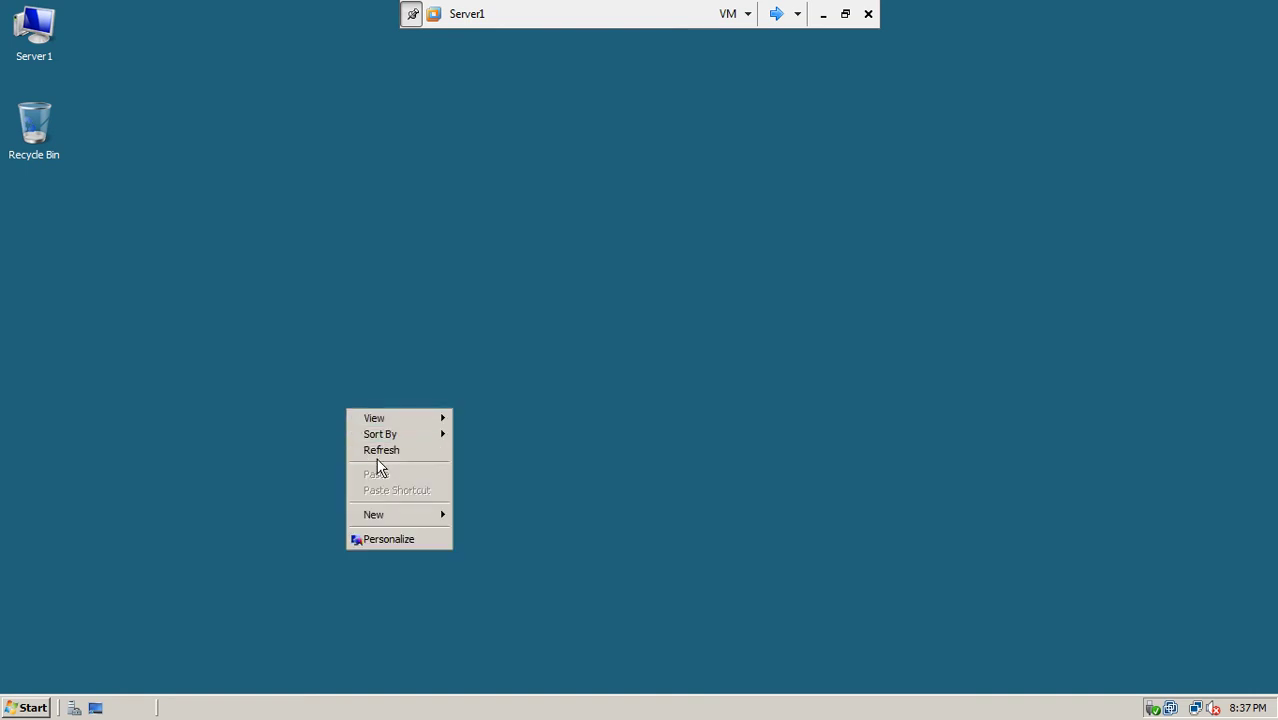
pyautogui.click(385, 452)
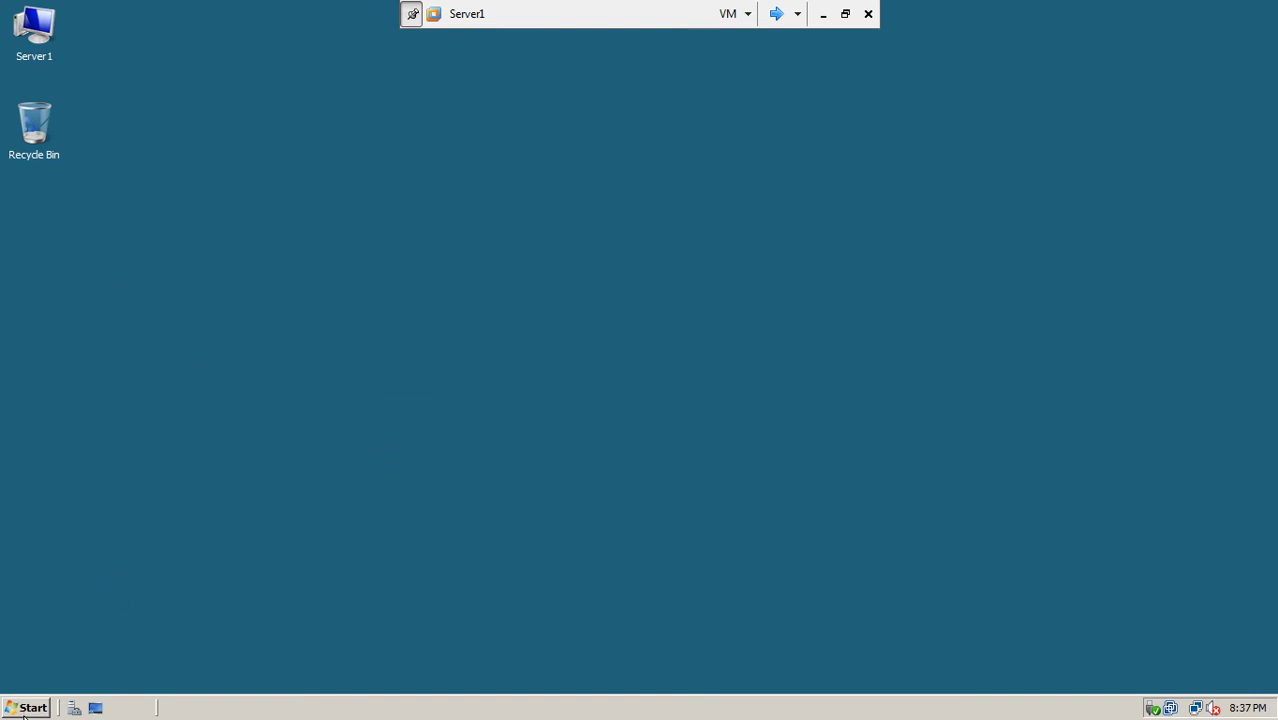
# Launch Active Directory Sites and Services and refresh the desktop
pyautogui.click(24, 708)
pyautogui.moveTo(300, 480)
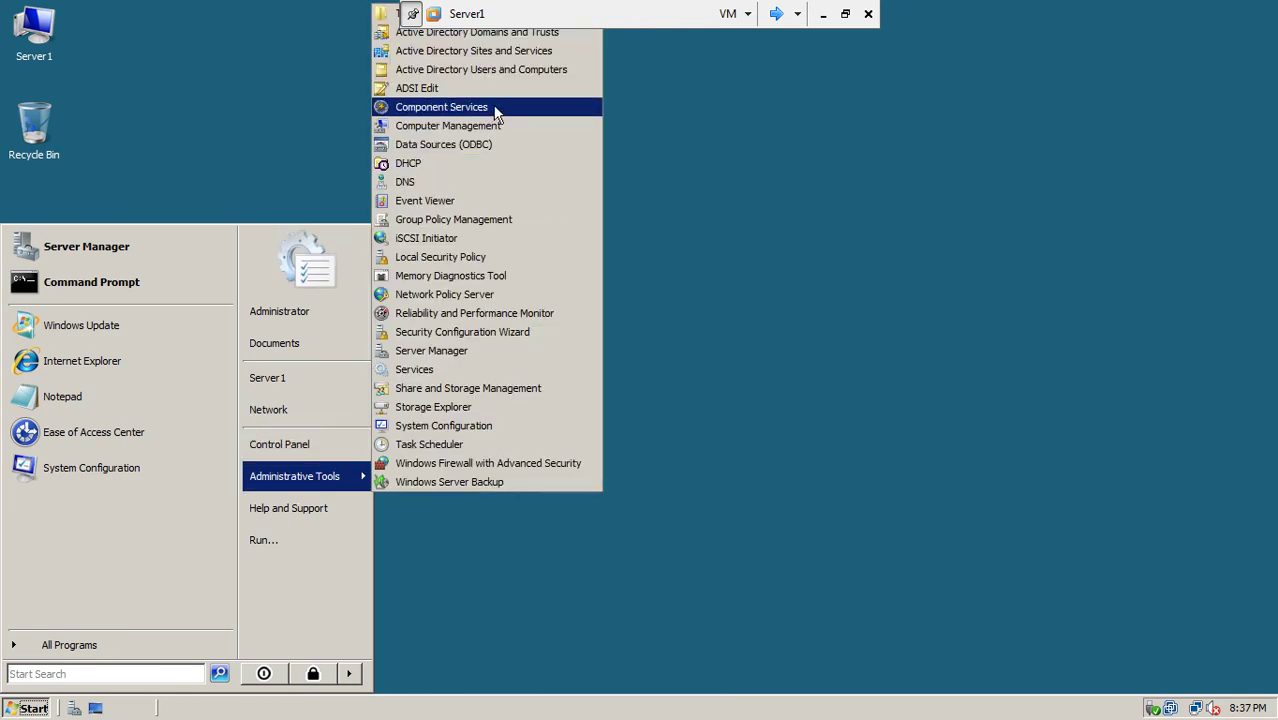
pyautogui.click(523, 50)
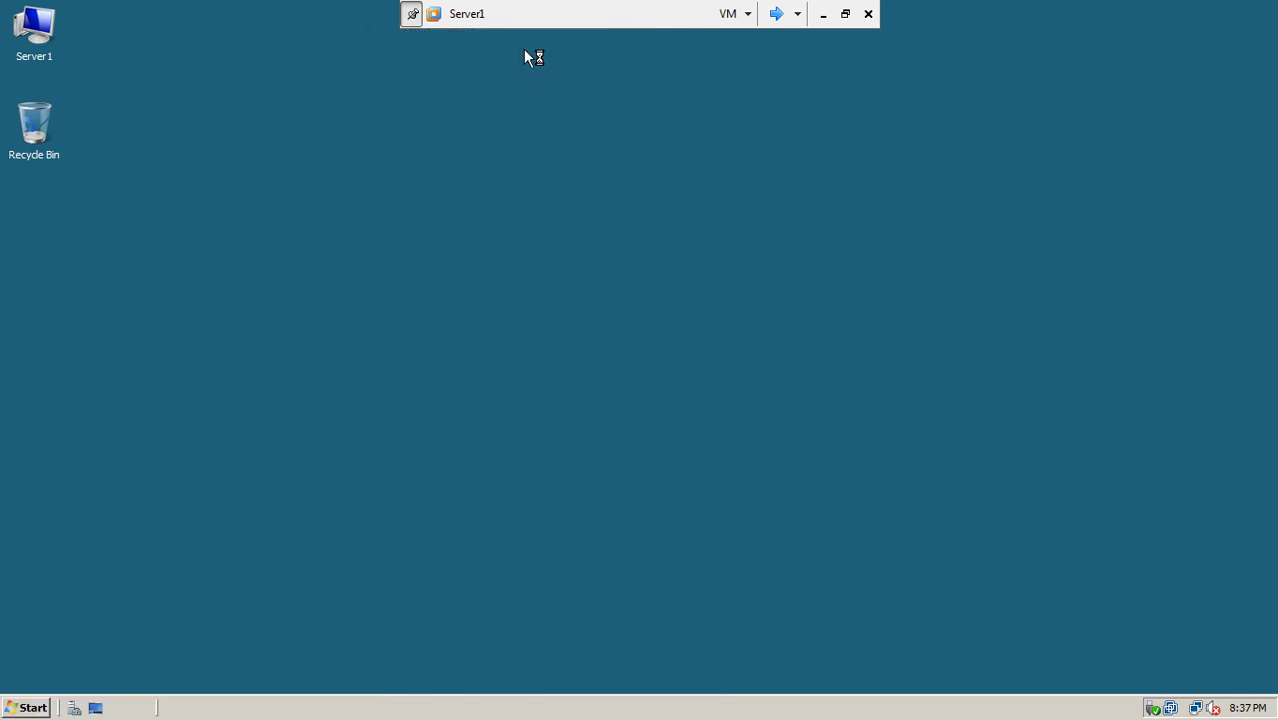
pyautogui.rightClick(447, 358)
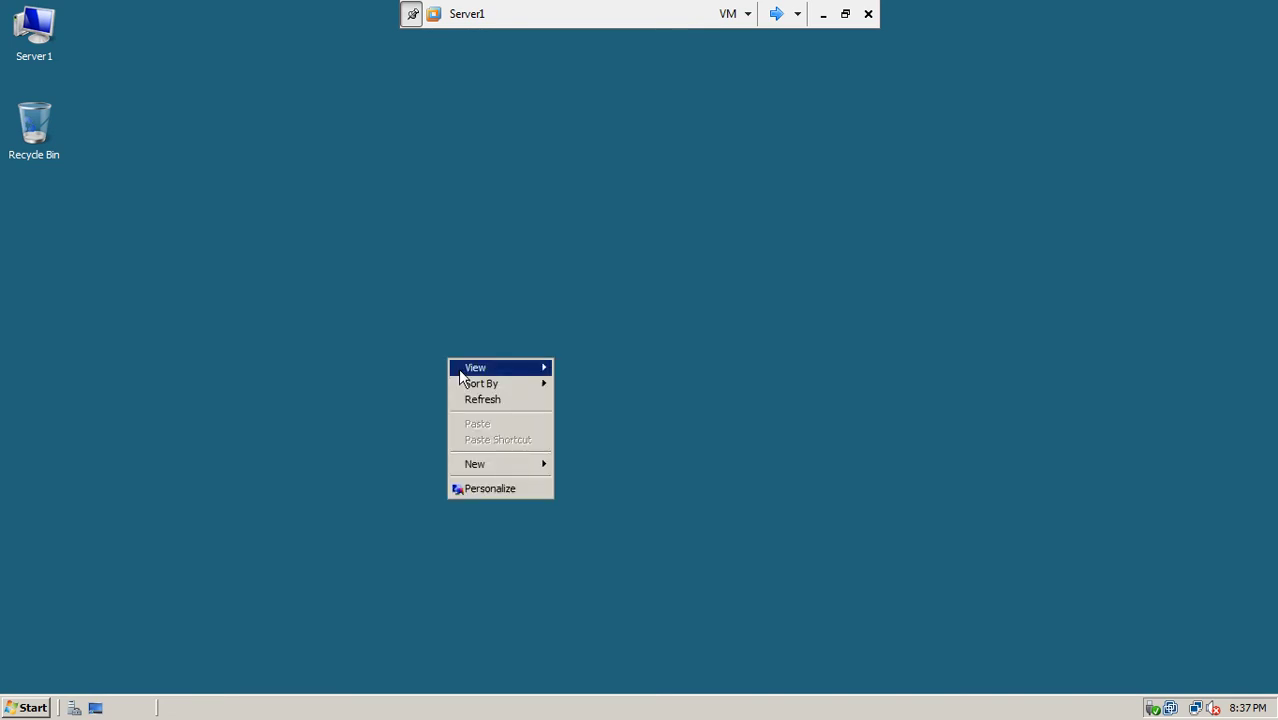
pyautogui.click(478, 398)
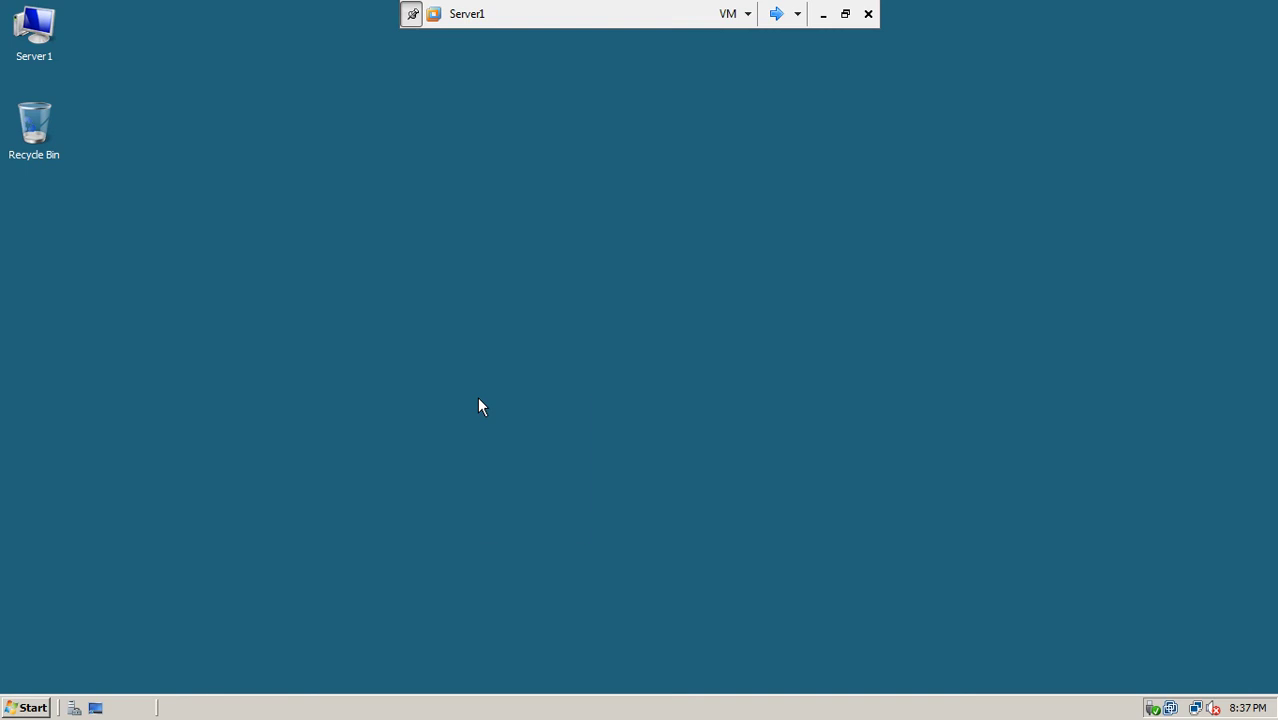
pyautogui.rightClick(478, 399)
# Refresh the desktop again, close Sites and Services, and expand the test.com domain
pyautogui.click(530, 449)
pyautogui.rightClick(616, 74)
pyautogui.click(647, 116)
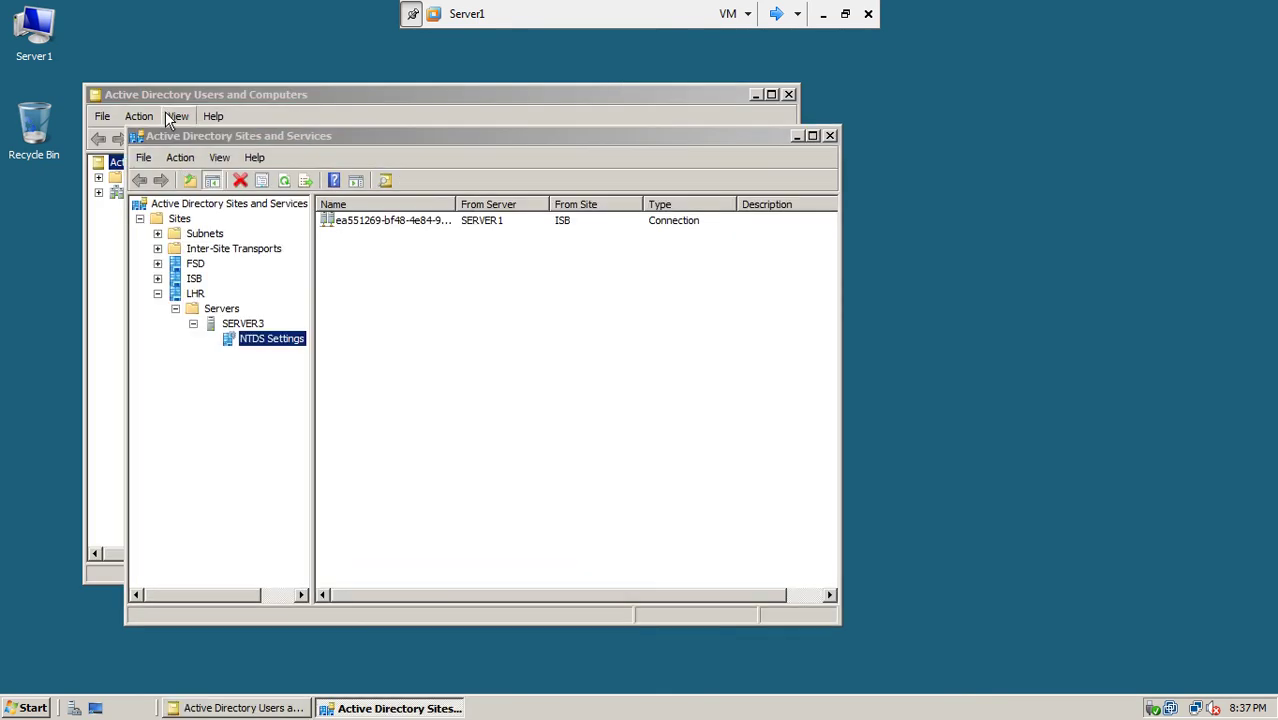
pyautogui.click(829, 136)
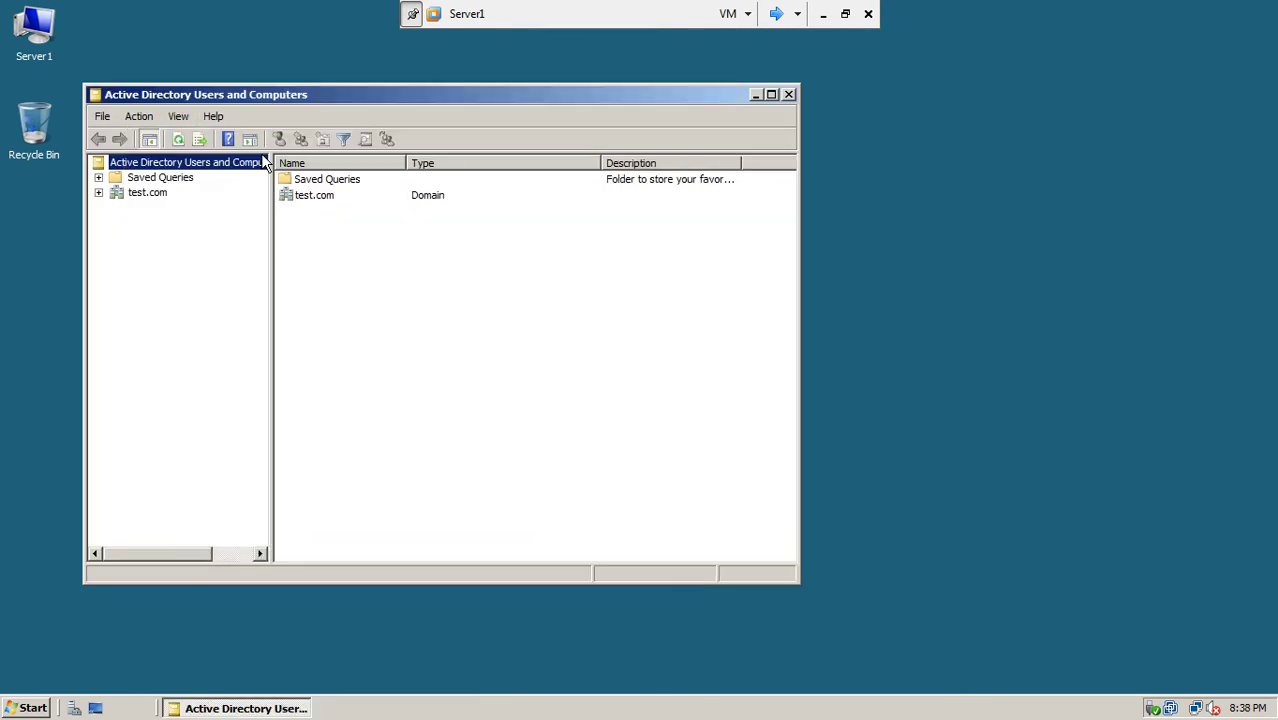
pyautogui.click(98, 192)
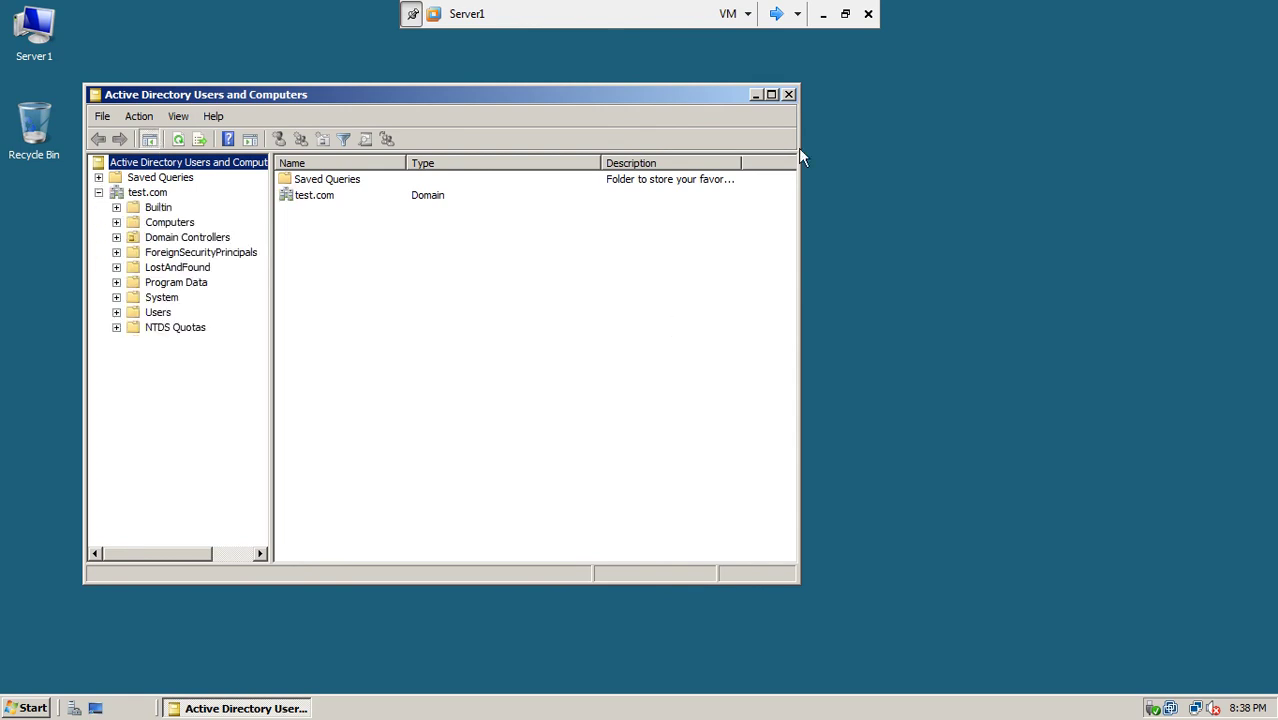
# Close Active Directory Users and Computers and bring up the Start menu's restart choices
pyautogui.click(789, 95)
pyautogui.click(33, 708)
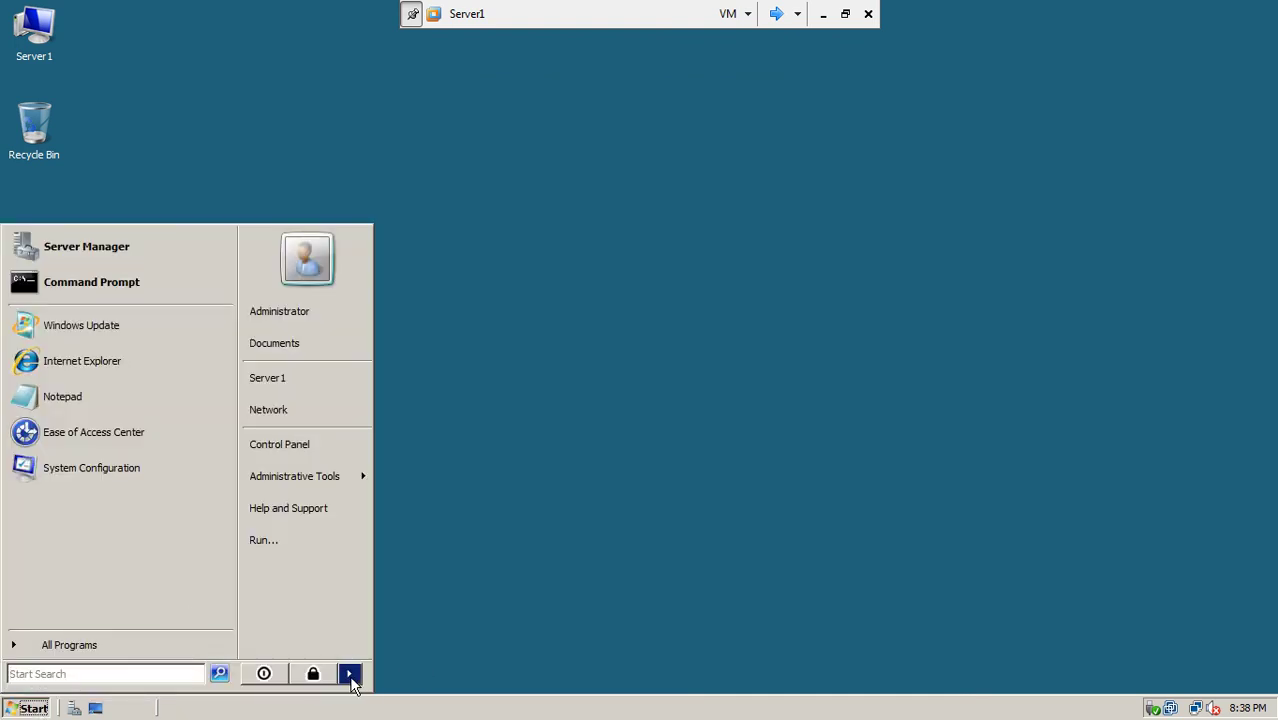
pyautogui.click(349, 673)
# Restart Server1 with Hardware: Installation (Planned) as the shutdown reason
pyautogui.click(400, 652)
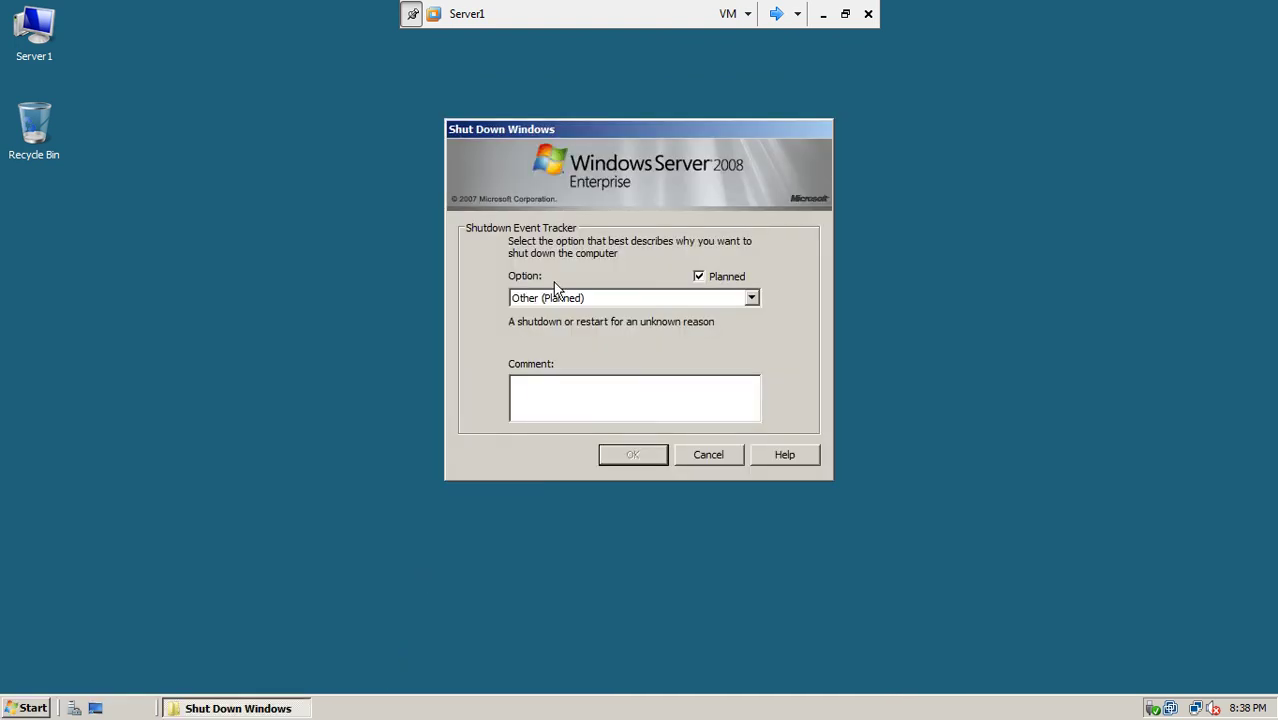
pyautogui.click(594, 298)
pyautogui.click(580, 340)
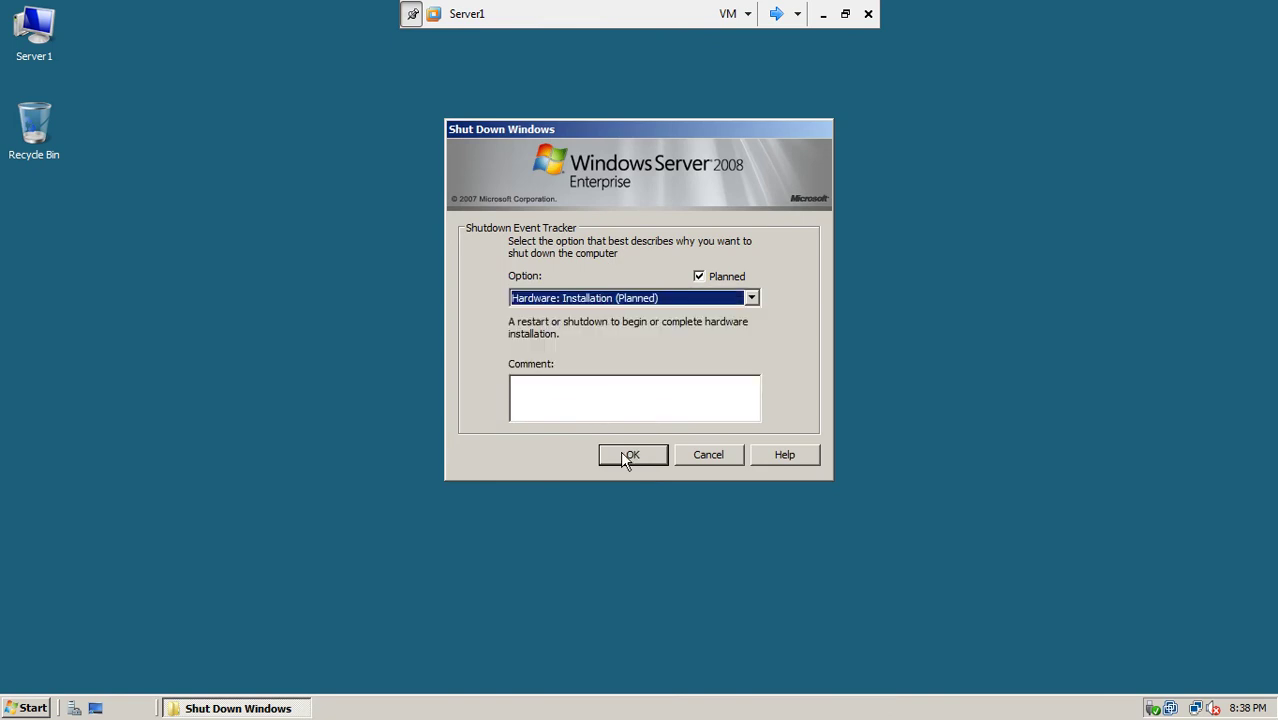
pyautogui.click(627, 456)
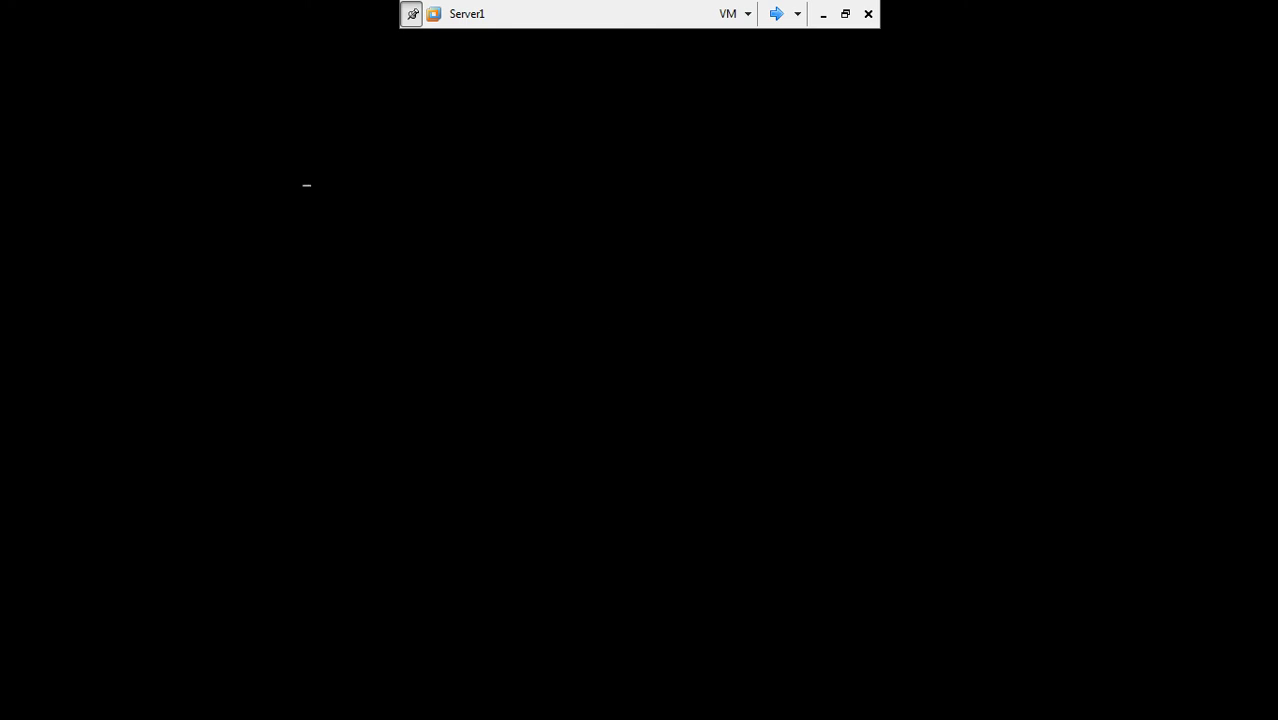
# Choose Directory Services Restore Mode from the F8 Advanced Boot Options menu
pyautogui.press('F8')
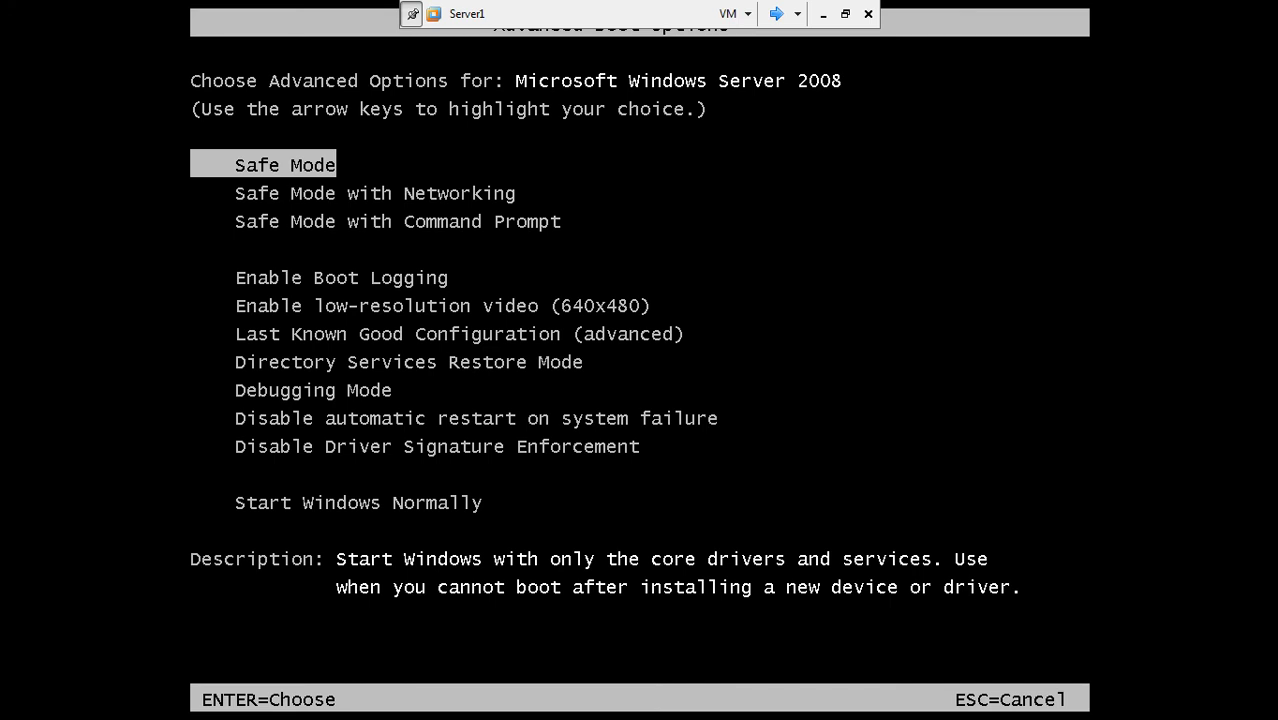
pyautogui.press('Down')
pyautogui.press('Down')
pyautogui.press('Down')
pyautogui.press('Down')
pyautogui.press('Down')
pyautogui.press('Down')
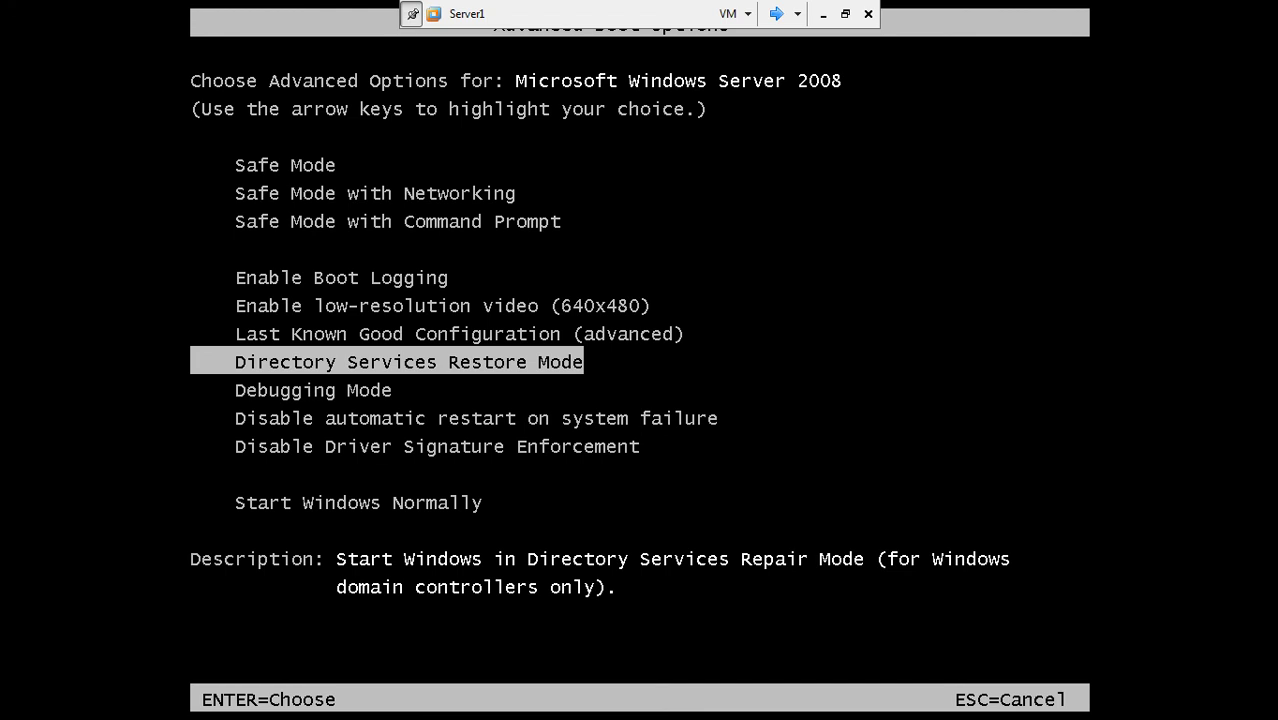
pyautogui.press('Return')
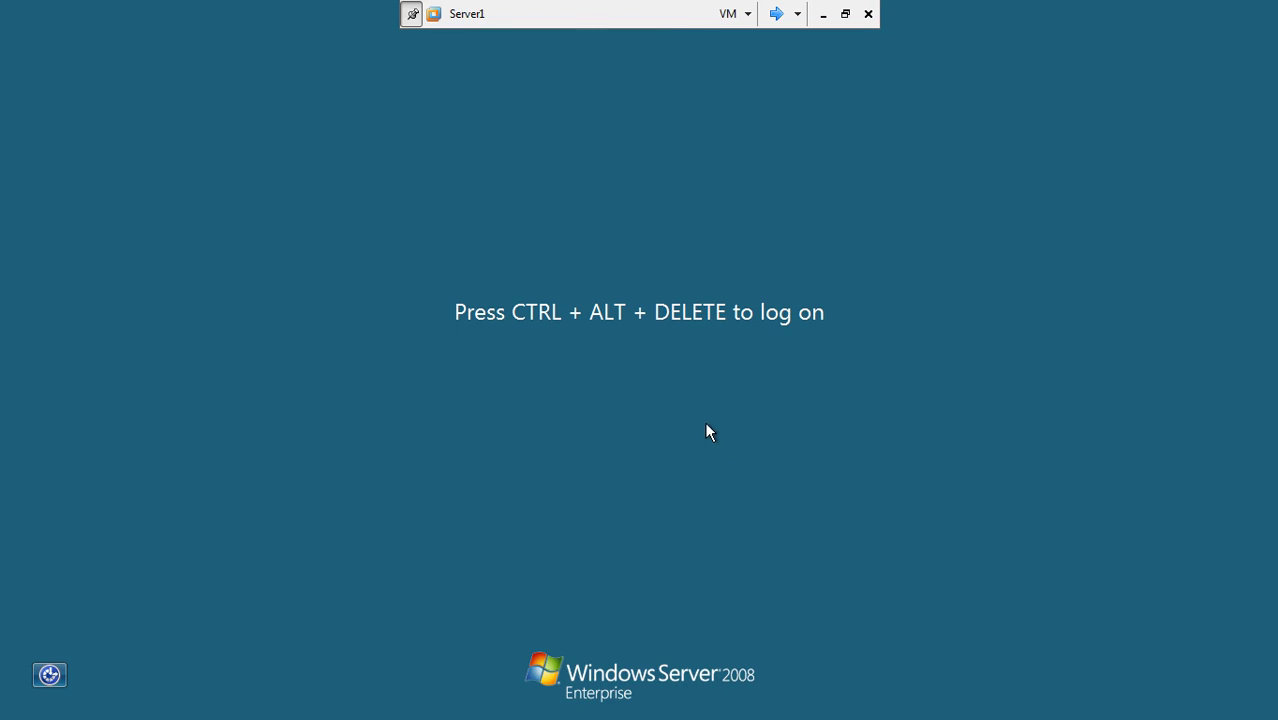
# Choose Other User at the logon screen and enter the local administrator user name
pyautogui.hotkey('ctrl', 'alt', 'End')
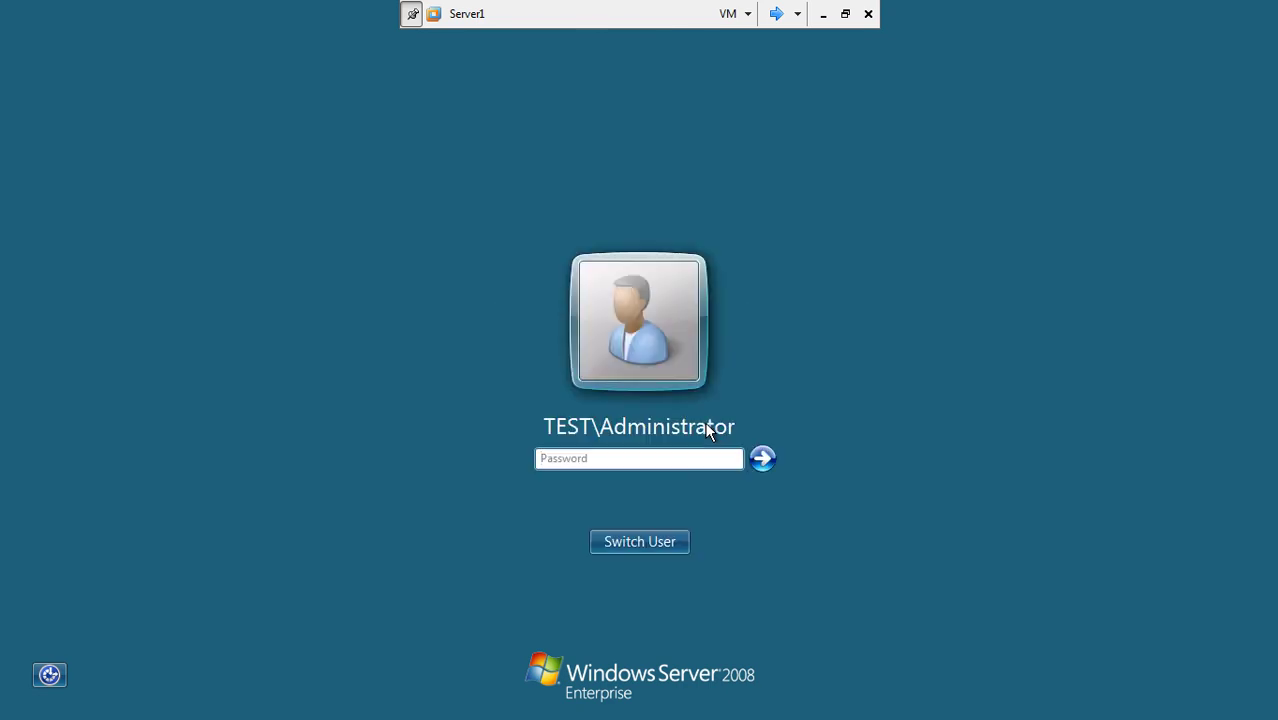
pyautogui.click(638, 545)
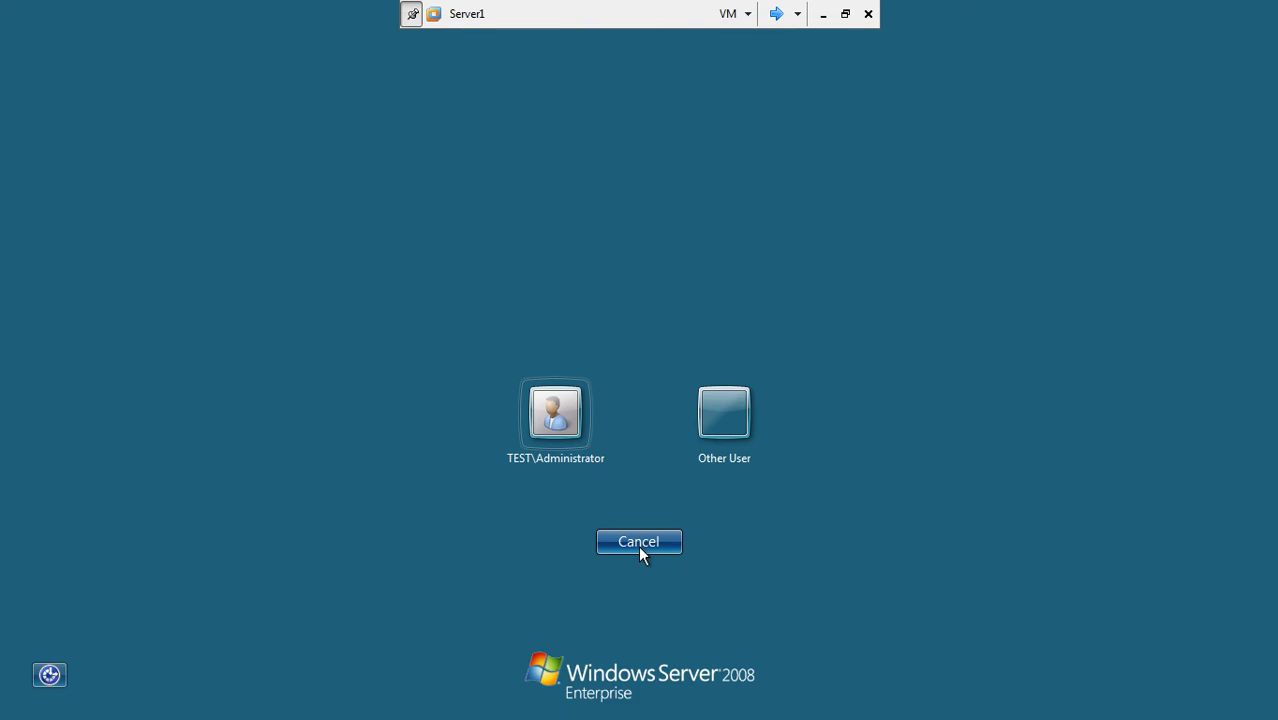
pyautogui.click(722, 417)
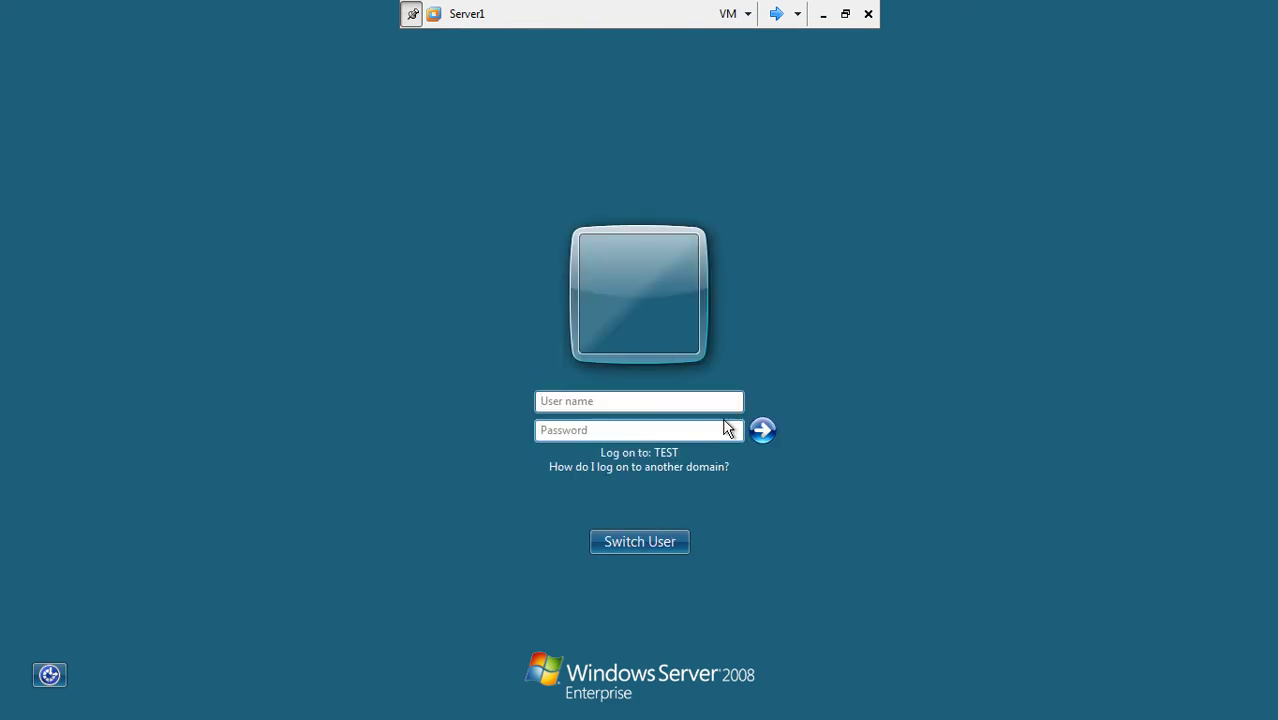
pyautogui.write('administrtor')
pyautogui.press('BackSpace')
pyautogui.press('BackSpace')
pyautogui.press('BackSpace')
pyautogui.press('BackSpace')
pyautogui.write('rator')
pyautogui.press('BackSpace')
pyautogui.click(676, 436)
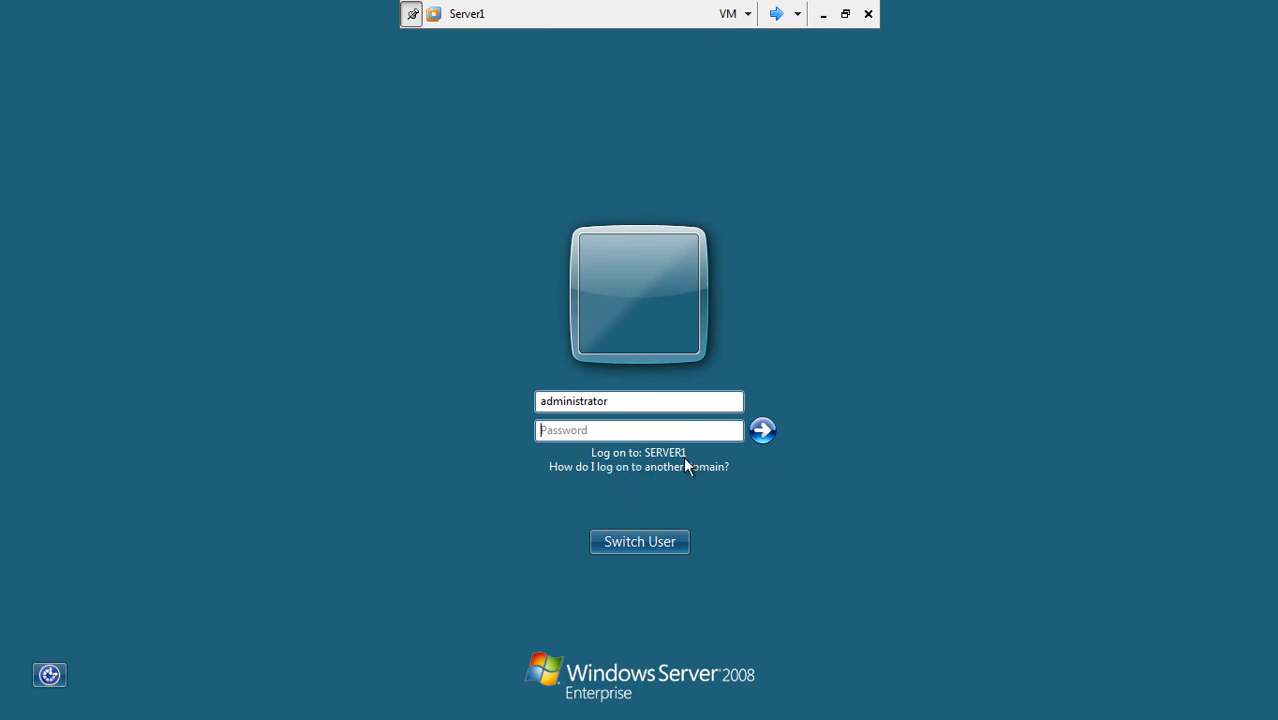
pyautogui.click(543, 402)
pyautogui.write('\\')
# Enter the DSRM password and retry after the incorrect-password errors
pyautogui.click(546, 430)
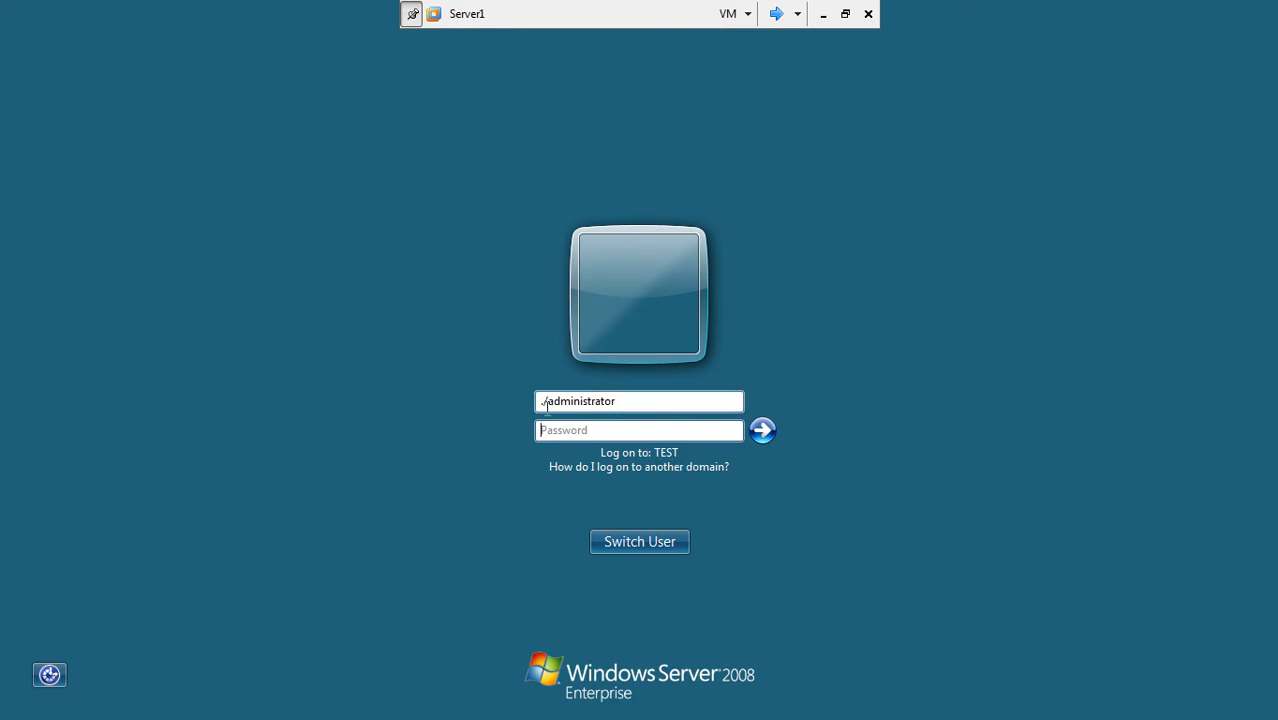
pyautogui.press('Return')
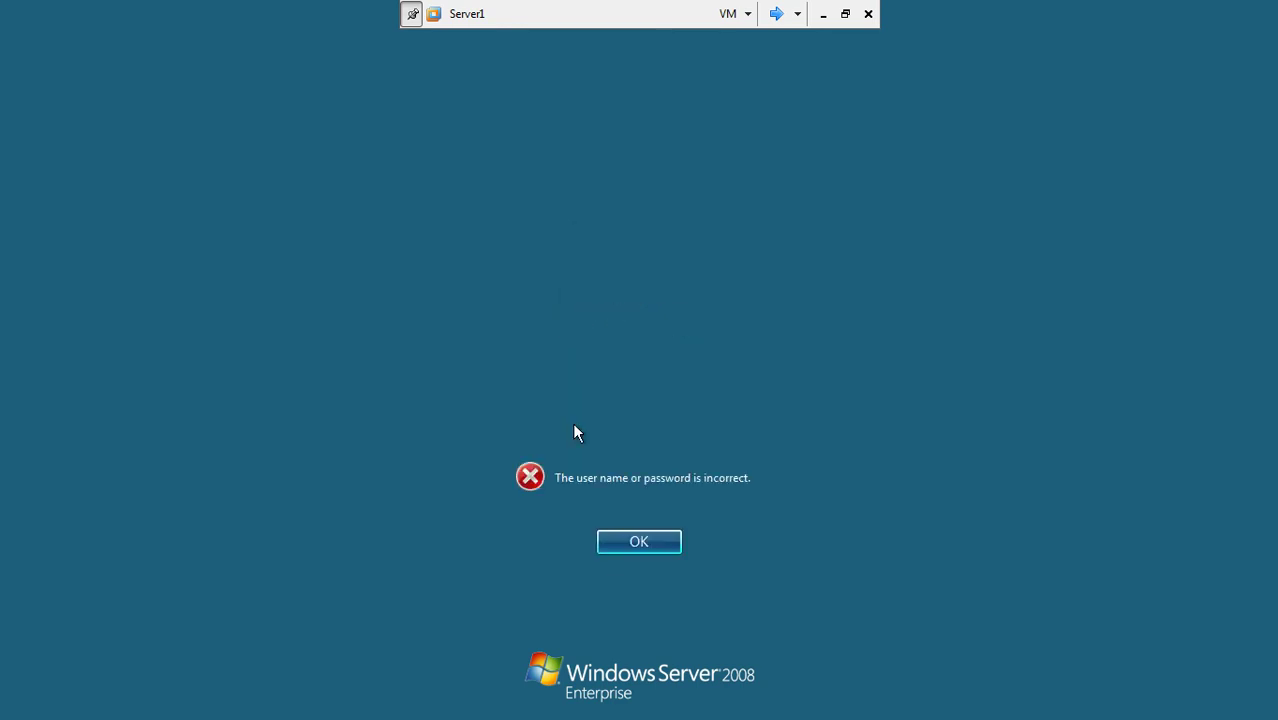
pyautogui.click(621, 540)
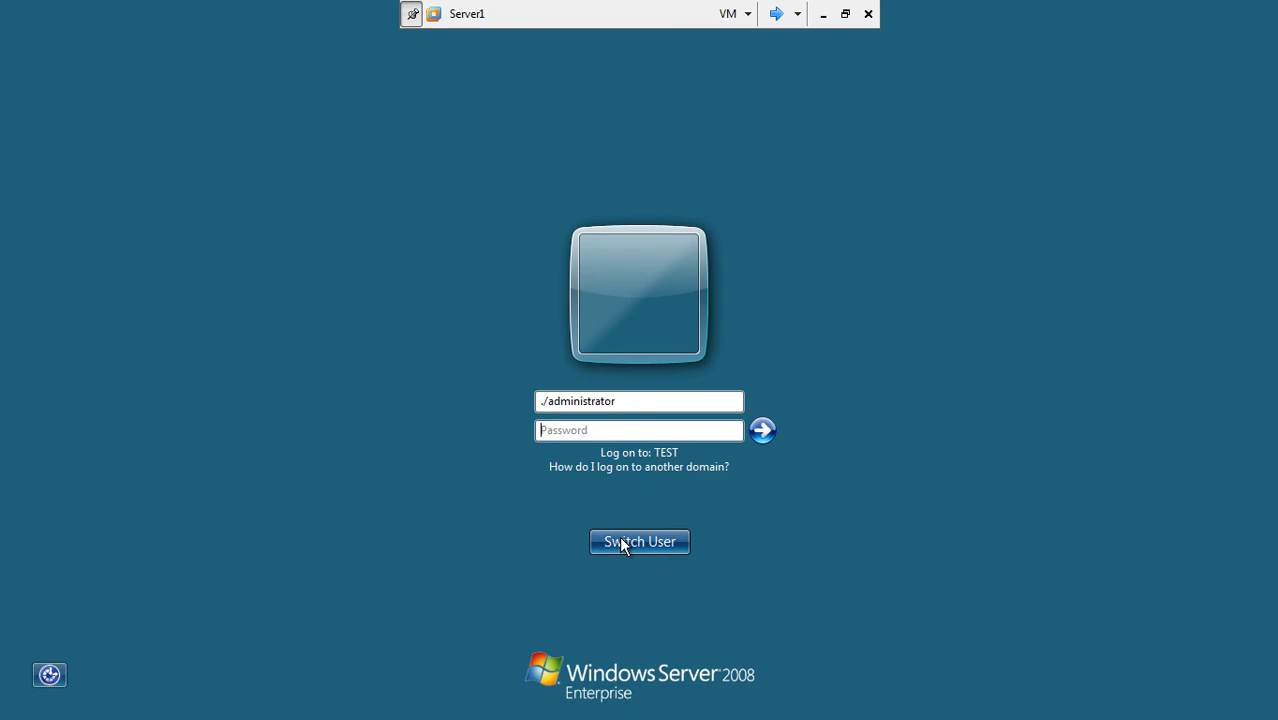
pyautogui.click(617, 434)
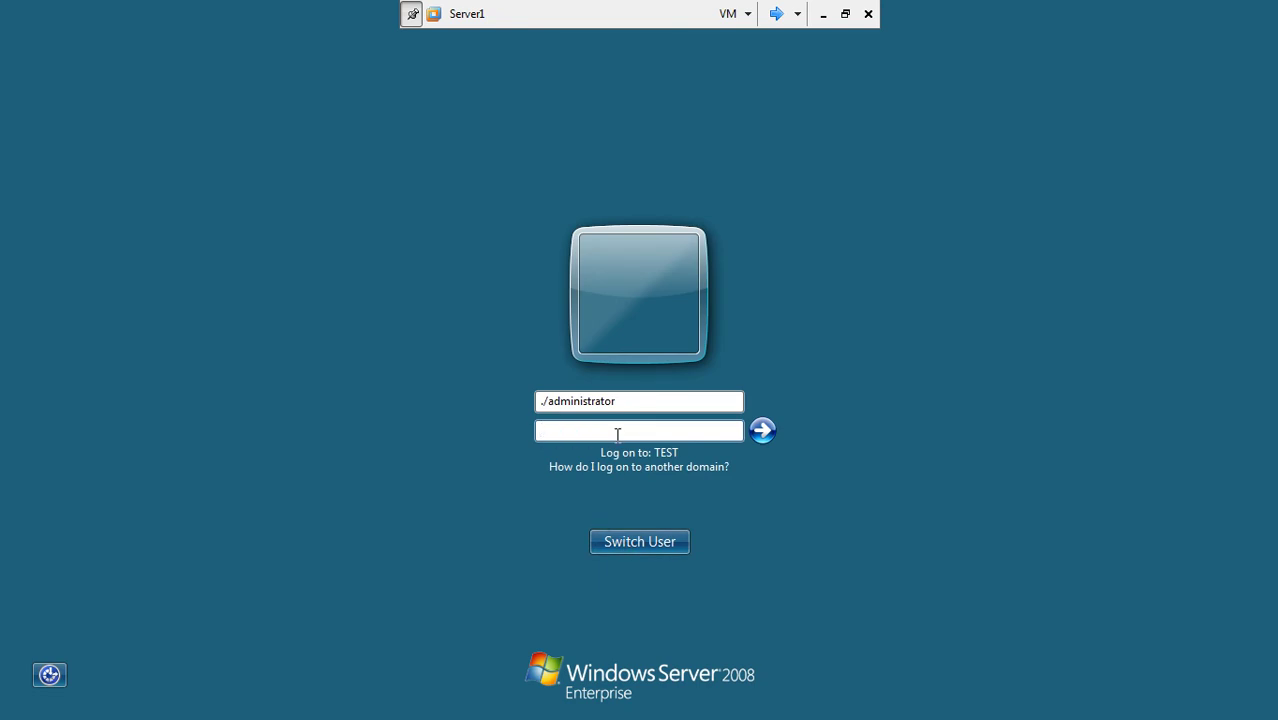
pyautogui.write('*******')
pyautogui.press('Return')
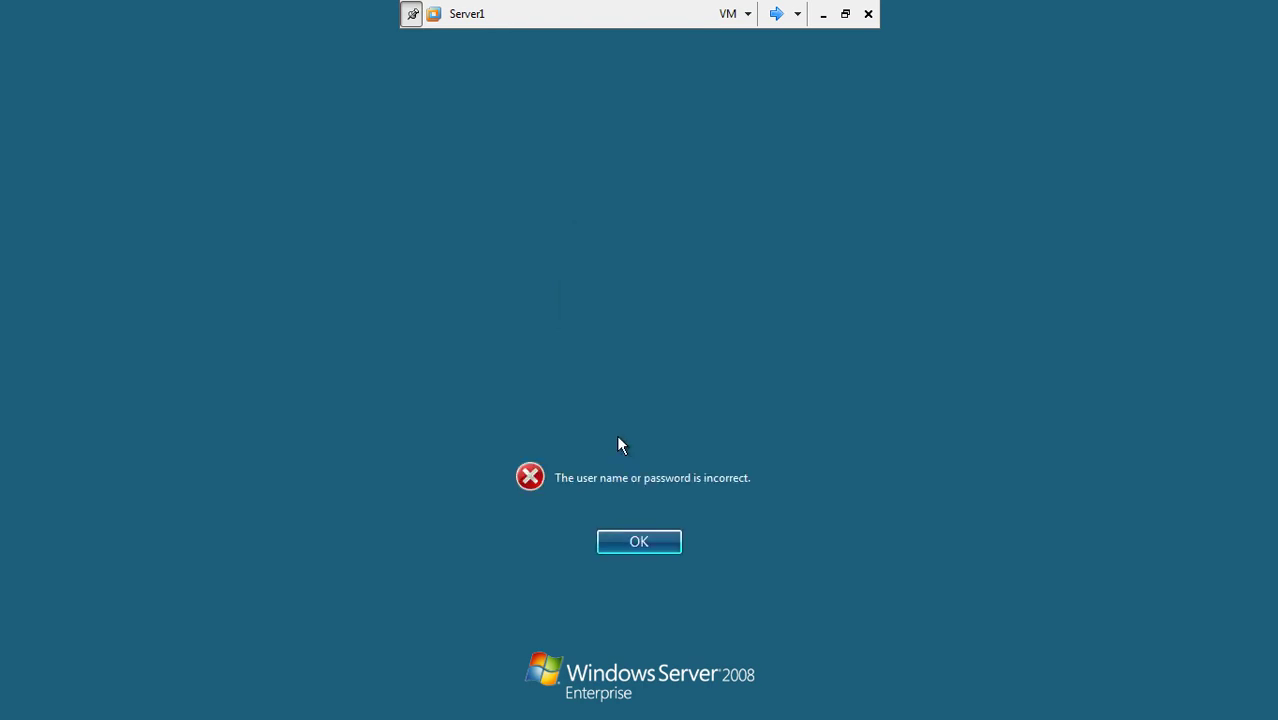
pyautogui.press('Return')
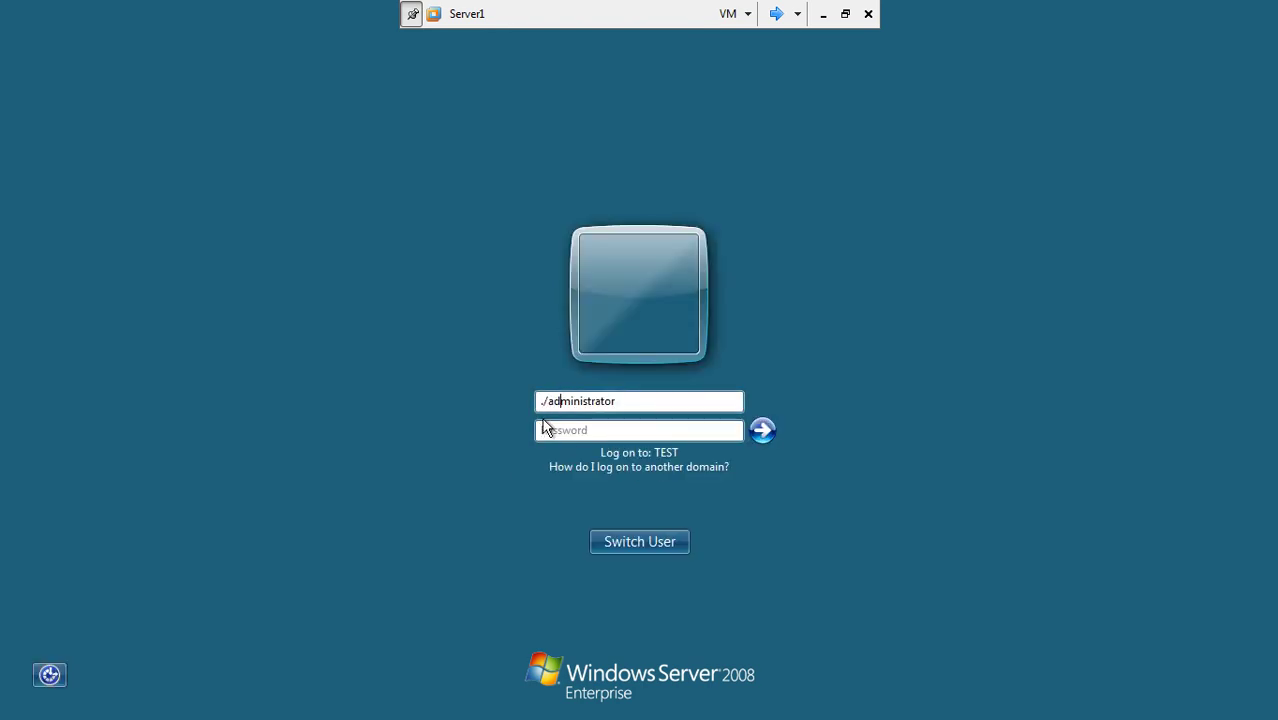
# Remove the prefix from the administrator user name, re-enter the password, and sign in
pyautogui.click(547, 402)
pyautogui.press('BackSpace')
pyautogui.press('BackSpace')
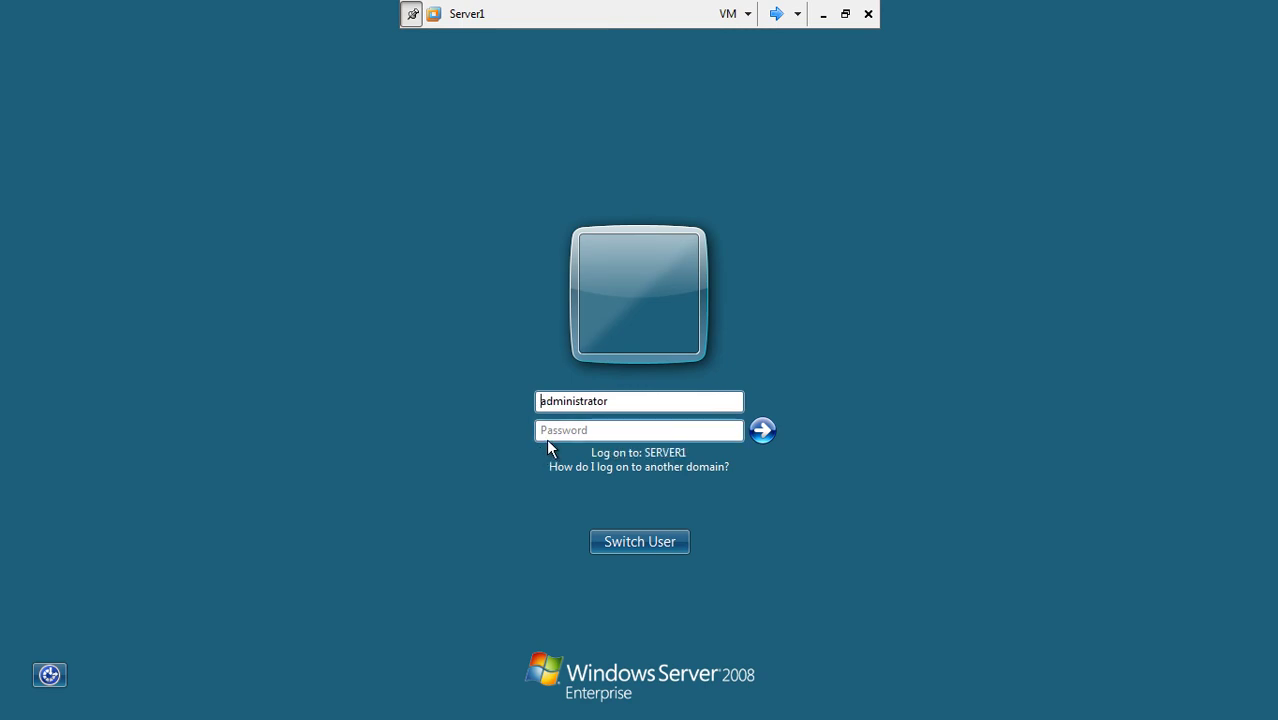
pyautogui.click(555, 430)
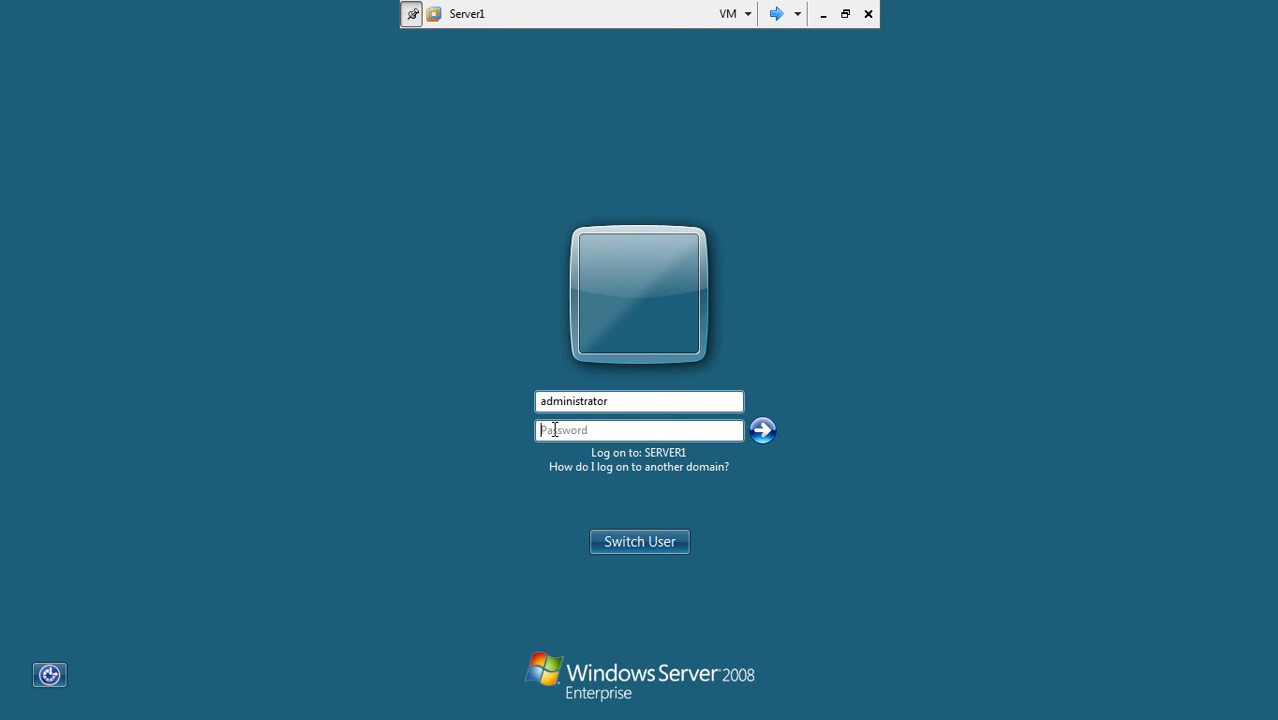
pyautogui.write('•••••••')
pyautogui.press('Return')
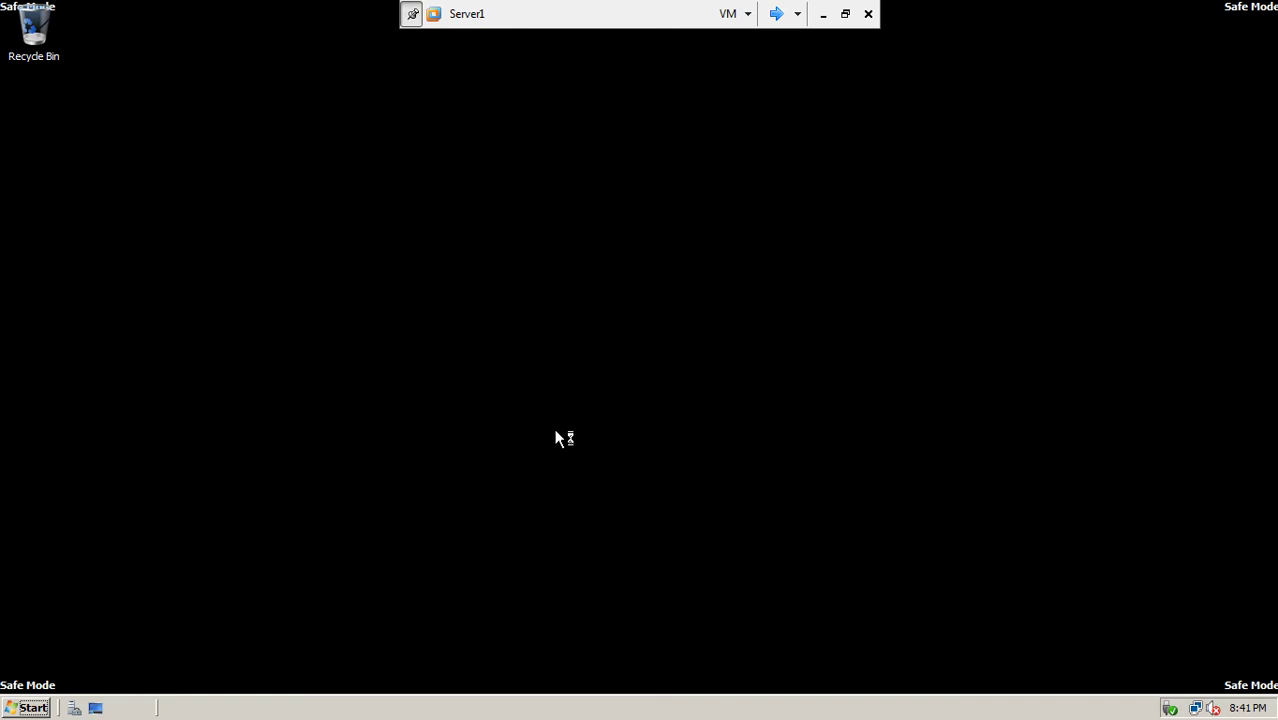
# Open a Command Prompt, close Server Manager, and run wbadmin get versions
pyautogui.click(30, 707)
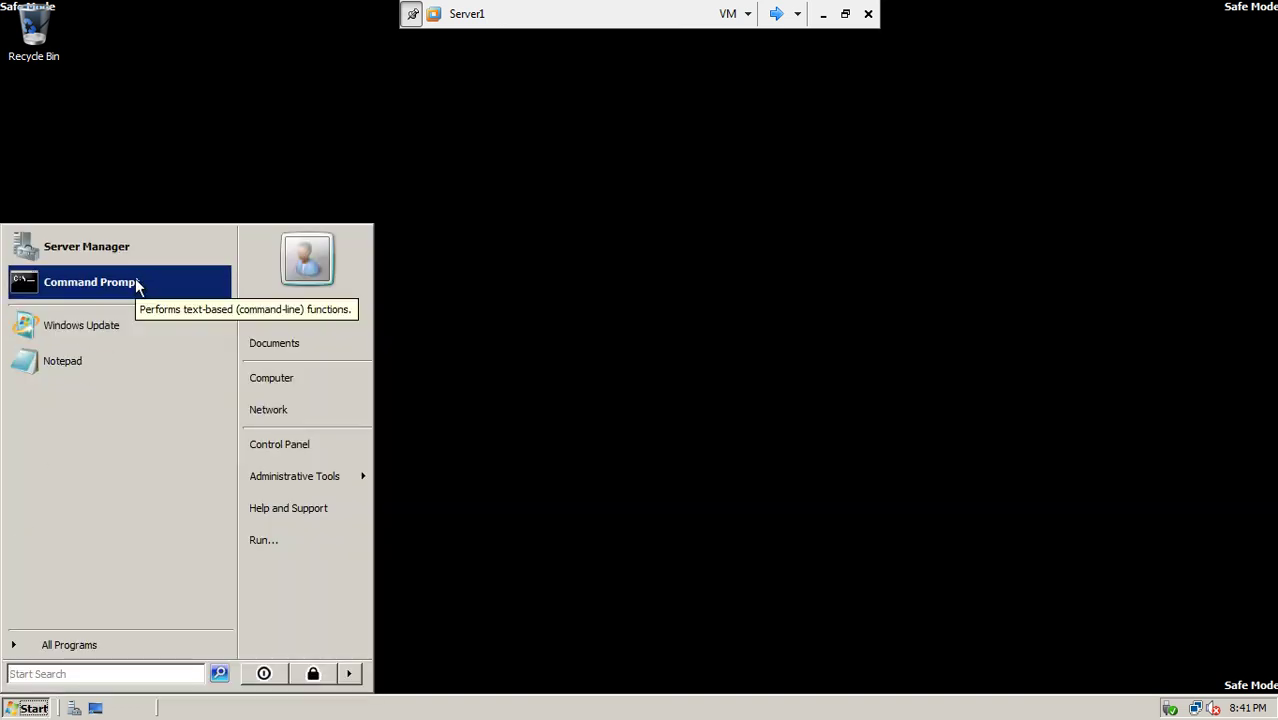
pyautogui.click(135, 279)
pyautogui.moveTo(424, 104); pyautogui.dragTo(700, 179)
pyautogui.click(1065, 13)
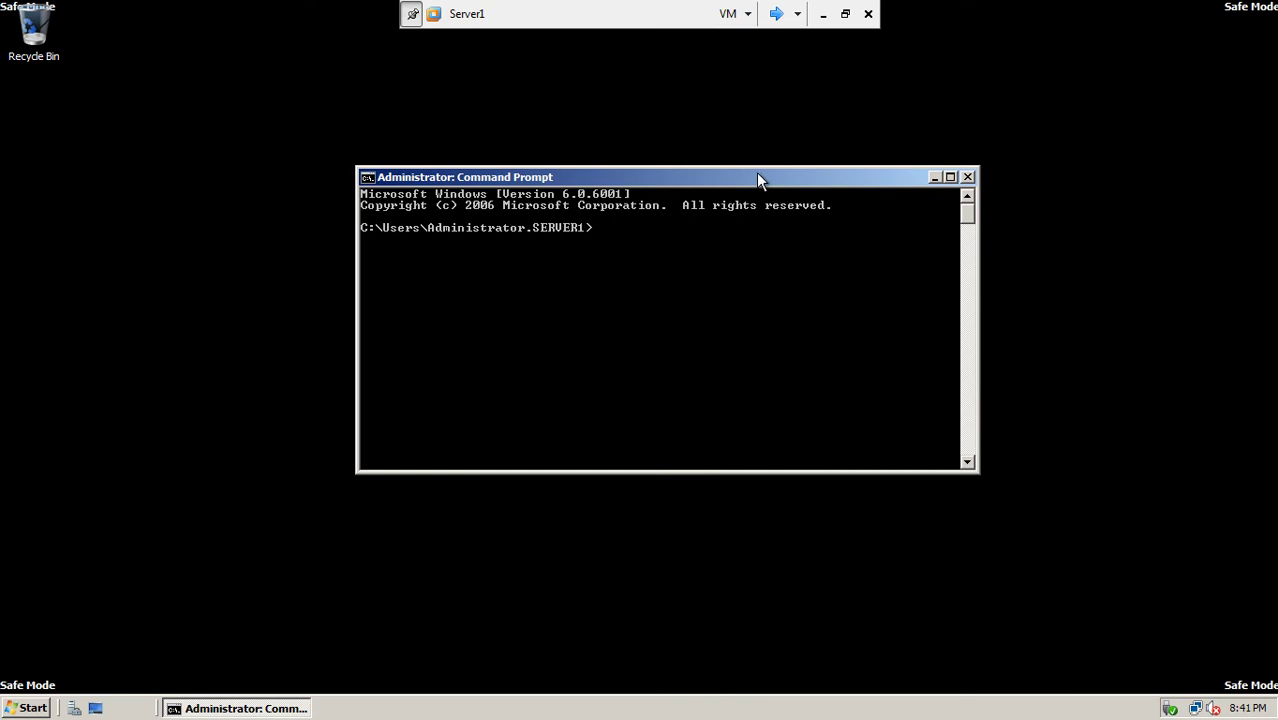
pyautogui.moveTo(757, 173); pyautogui.dragTo(694, 174)
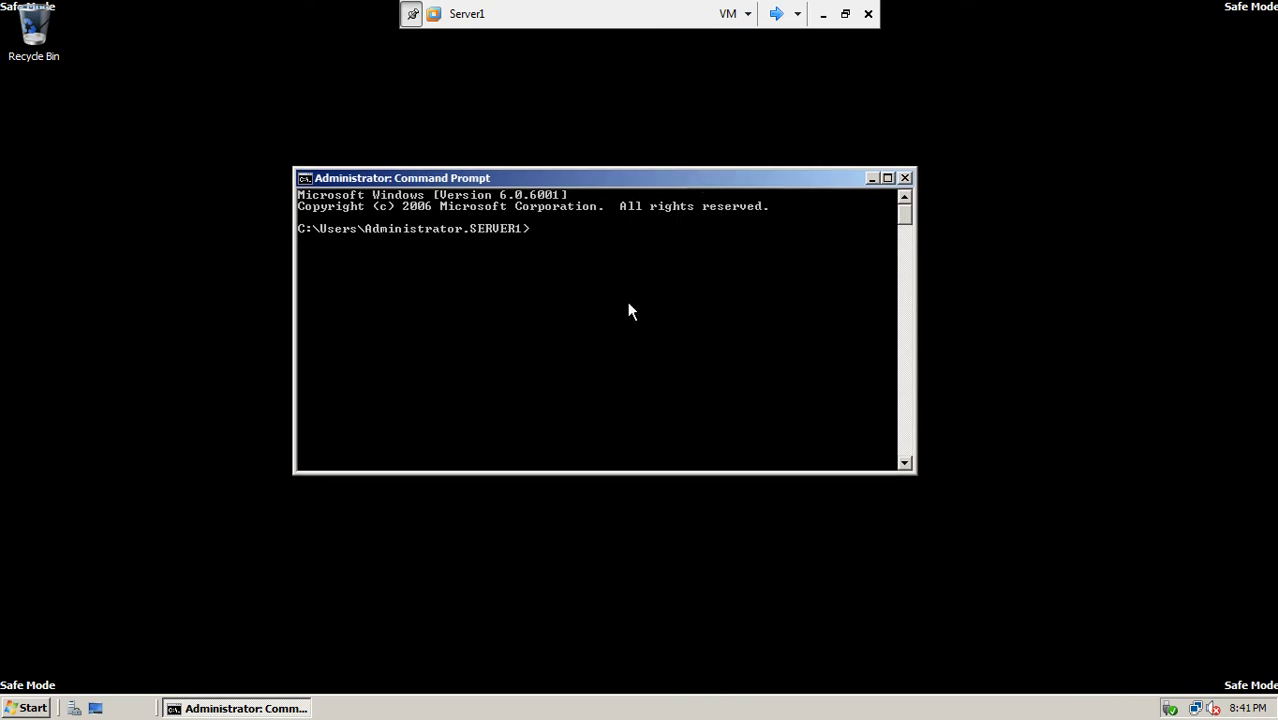
pyautogui.write('wbadmin get version')
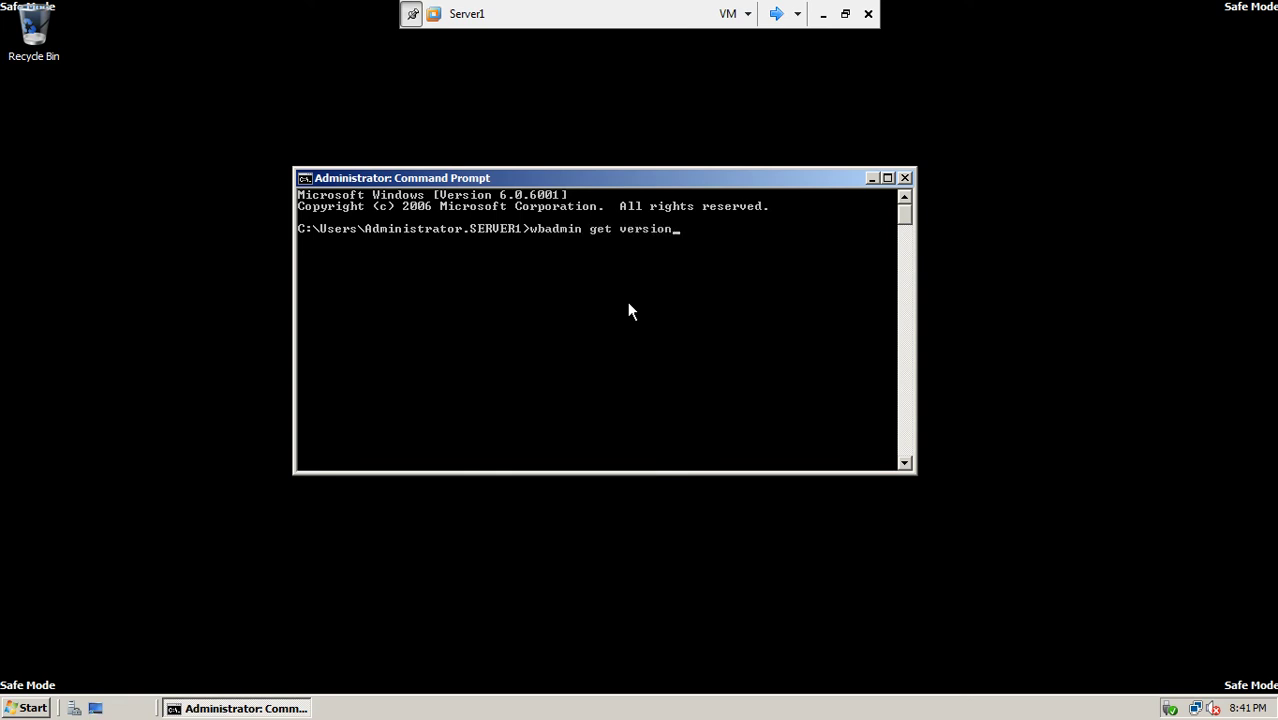
pyautogui.write('s')
pyautogui.press('Return')
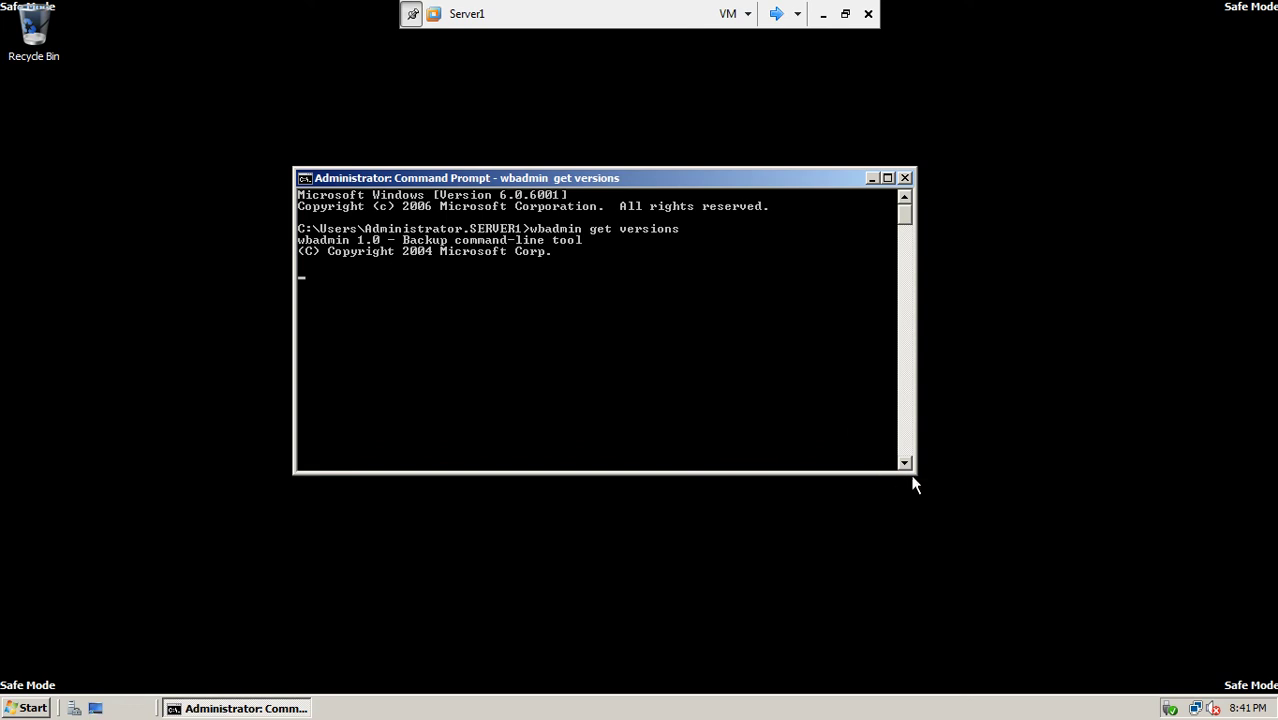
# Copy the 01/26/2012-15:25 version identifier and start typing wbadmin start systemstaterecovery
pyautogui.moveTo(914, 474); pyautogui.dragTo(1012, 615)
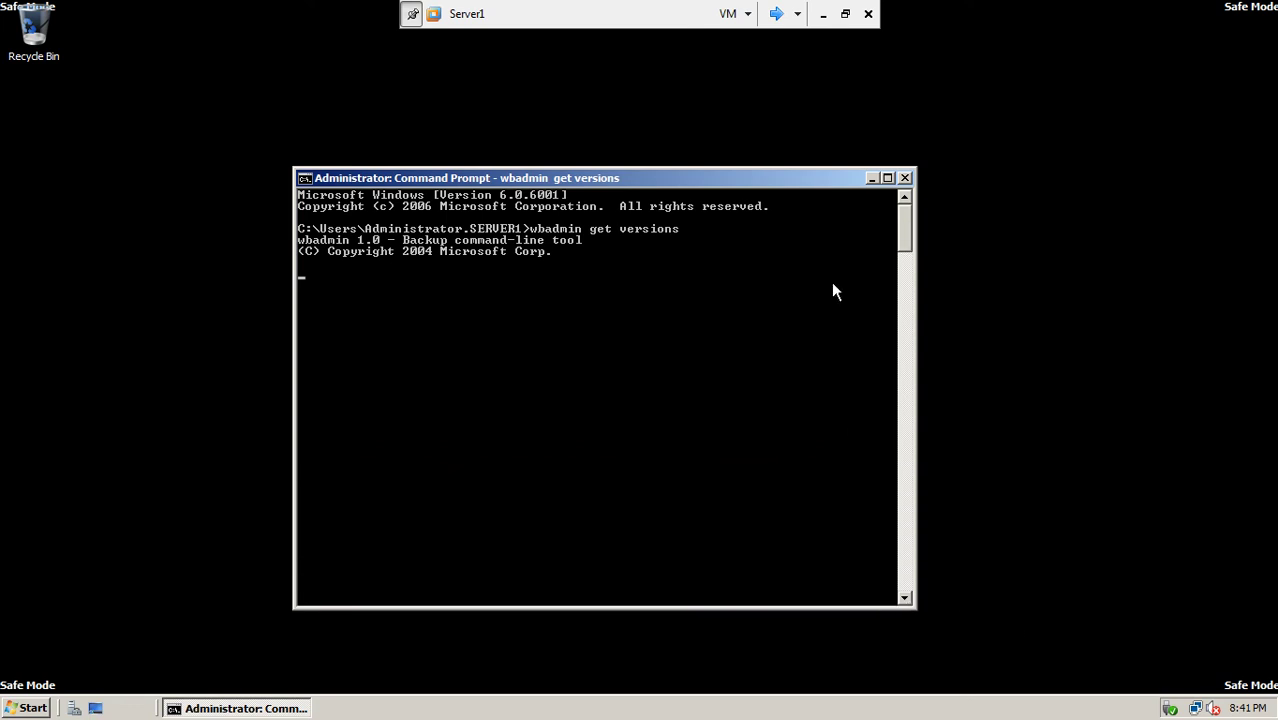
pyautogui.moveTo(788, 177); pyautogui.dragTo(781, 92)
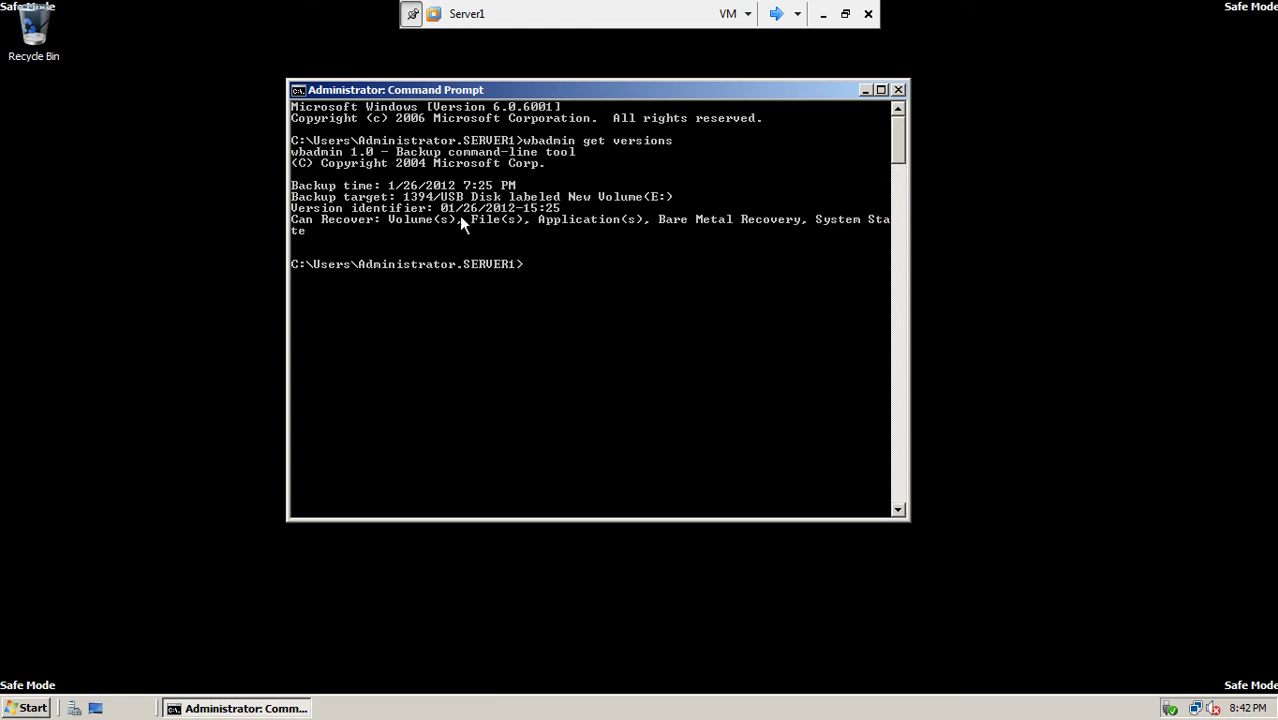
pyautogui.rightClick(447, 241)
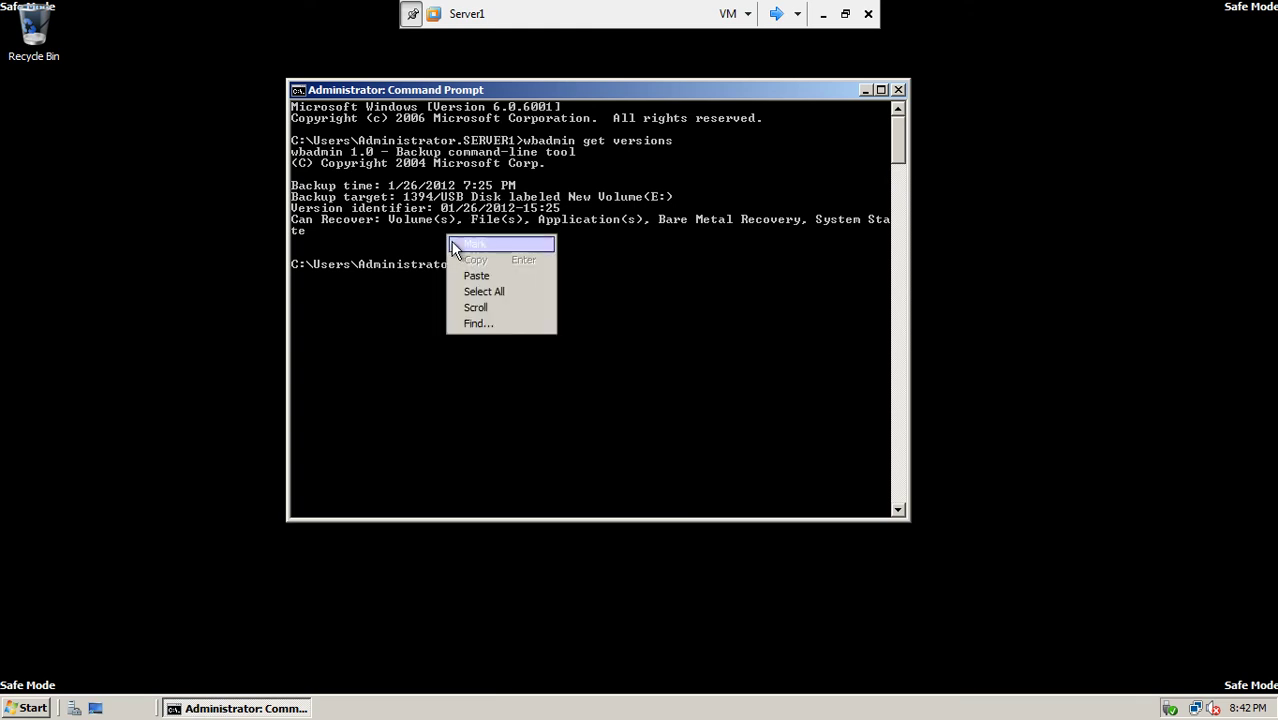
pyautogui.click(455, 241)
pyautogui.moveTo(294, 208); pyautogui.dragTo(571, 210)
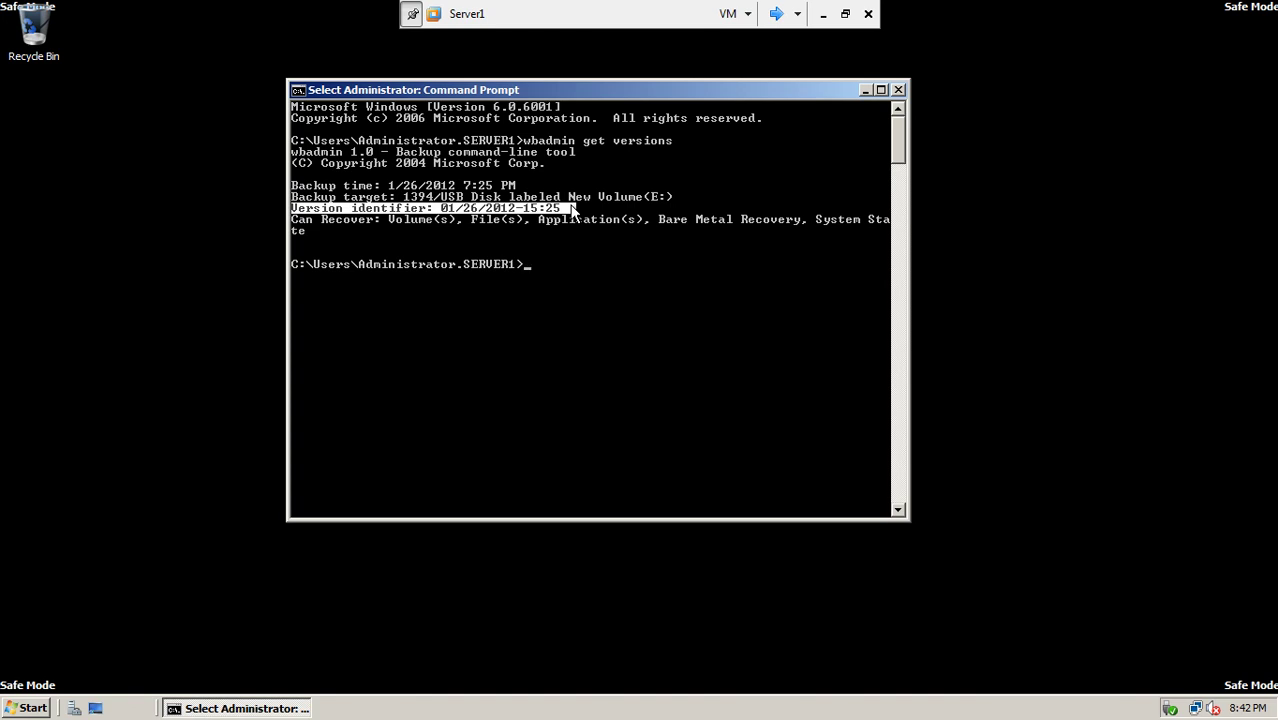
pyautogui.press('Return')
pyautogui.write('wb')
pyautogui.write('admin')
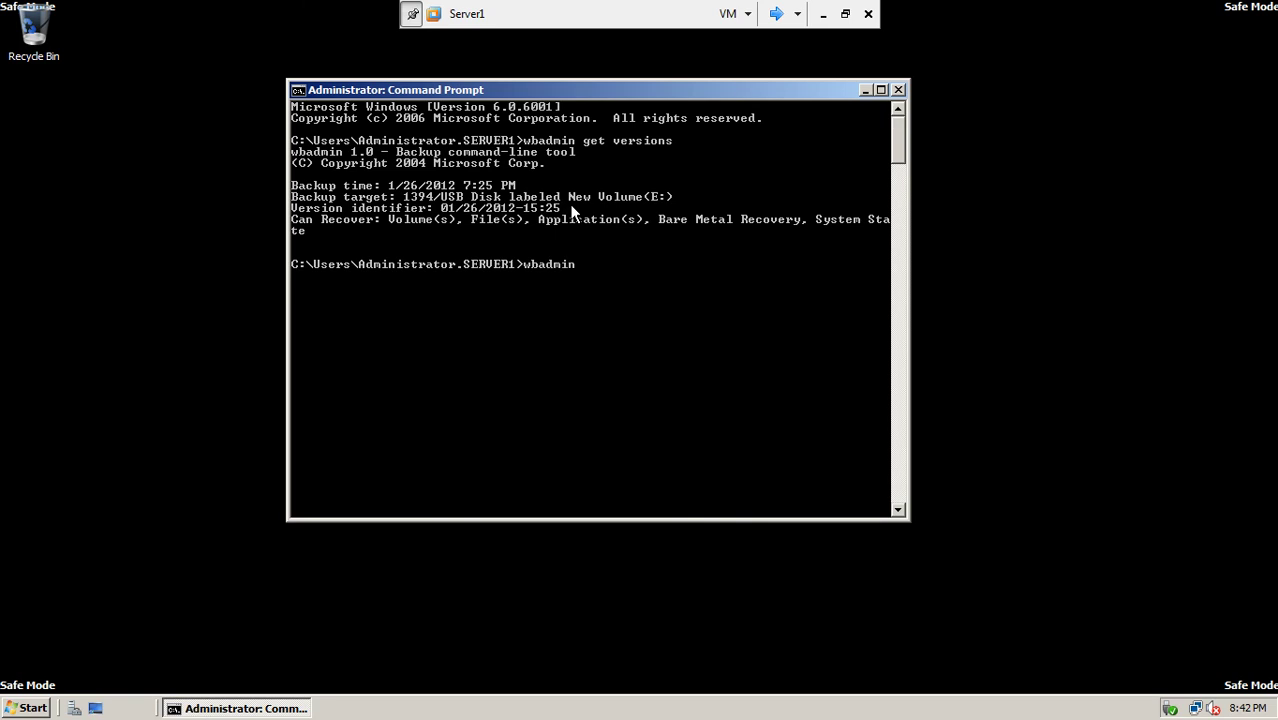
pyautogui.write(' start systemstate')
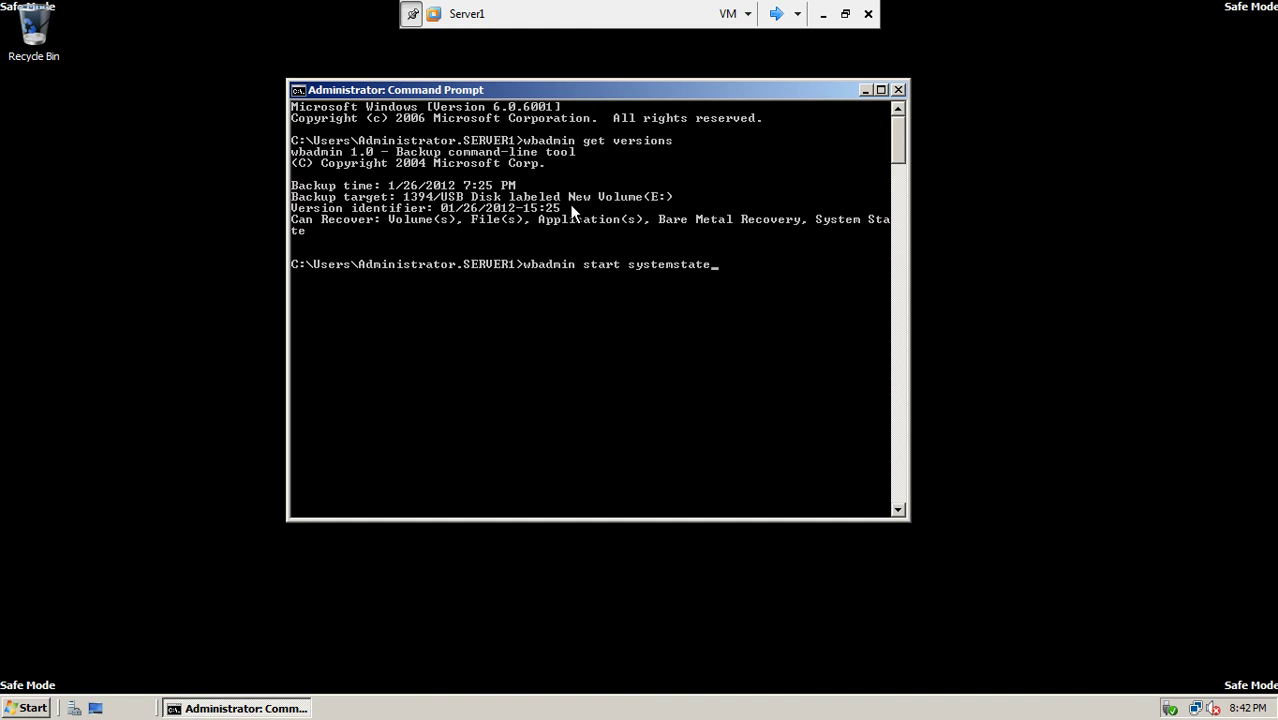
pyautogui.write('recovery -version:')
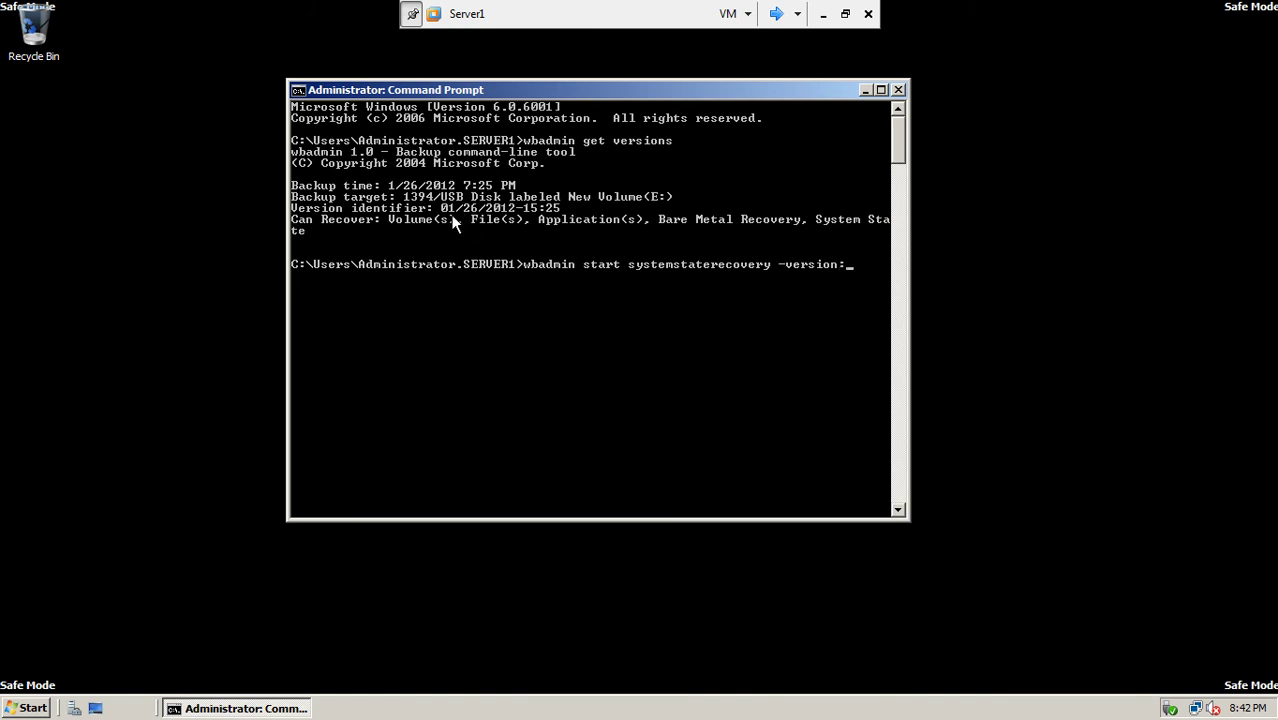
pyautogui.write('01/')
# Finish the command with version 01/26/2012-15:25, run it, and confirm with y
pyautogui.write('26/2012-15:')
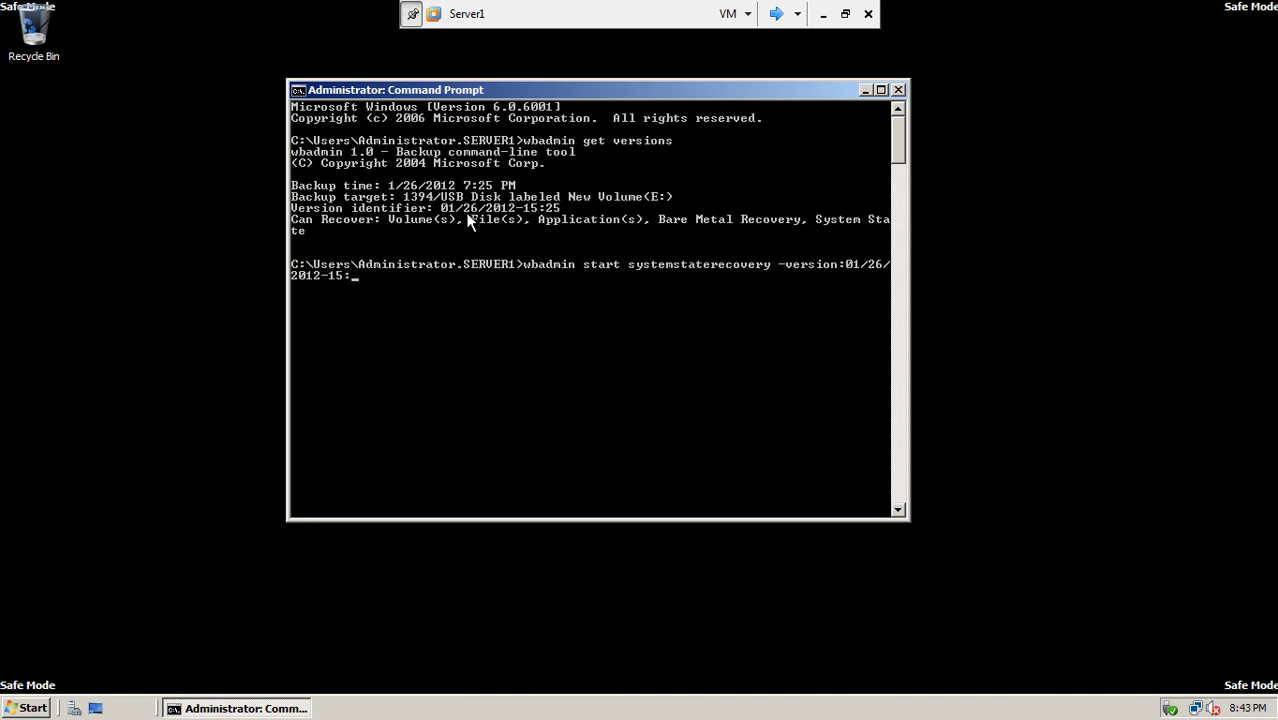
pyautogui.write('25')
pyautogui.press('Return')
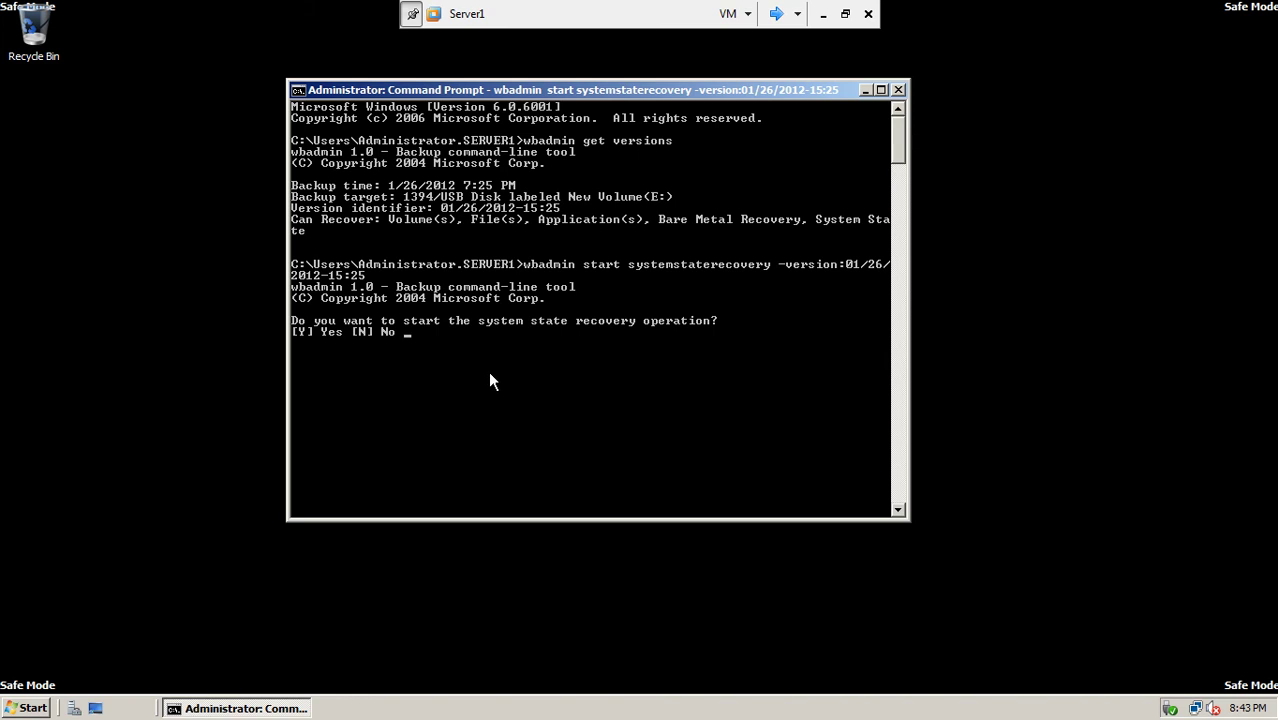
pyautogui.write('y')
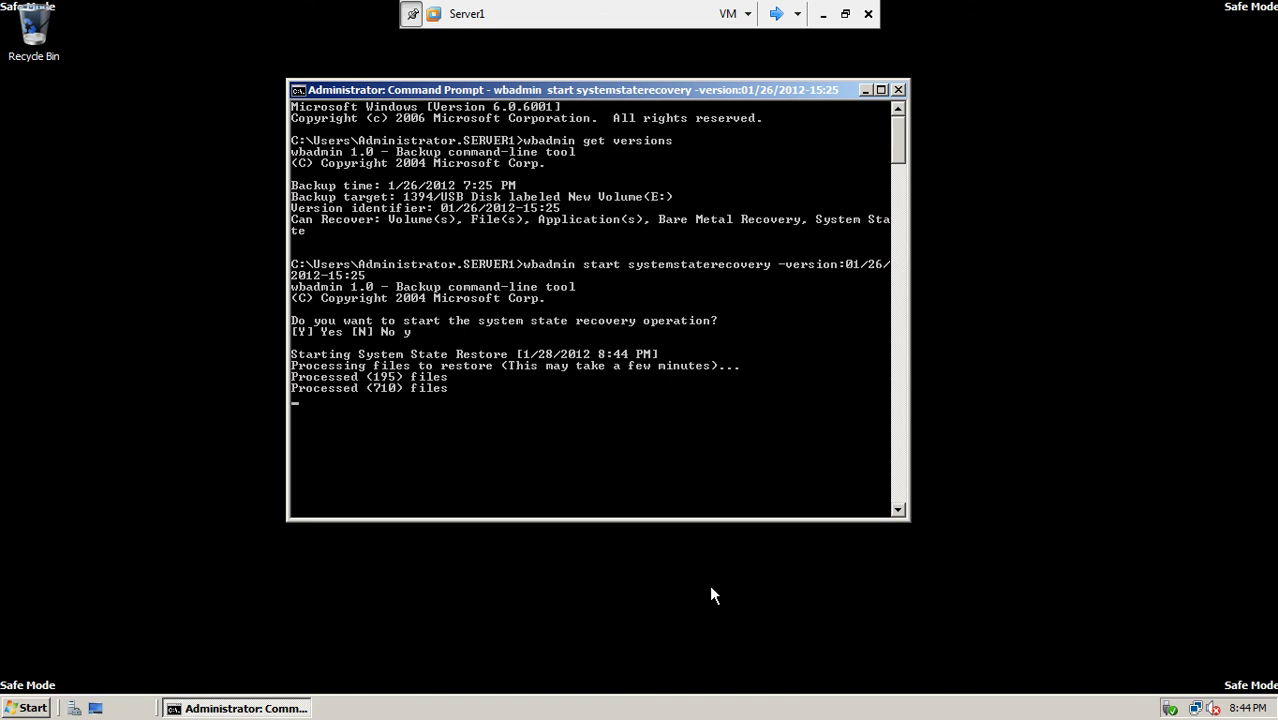
# Minimize the Server1 VM to the Windows 7 host desktop and pause the Camtasia recording
pyautogui.click(824, 14)
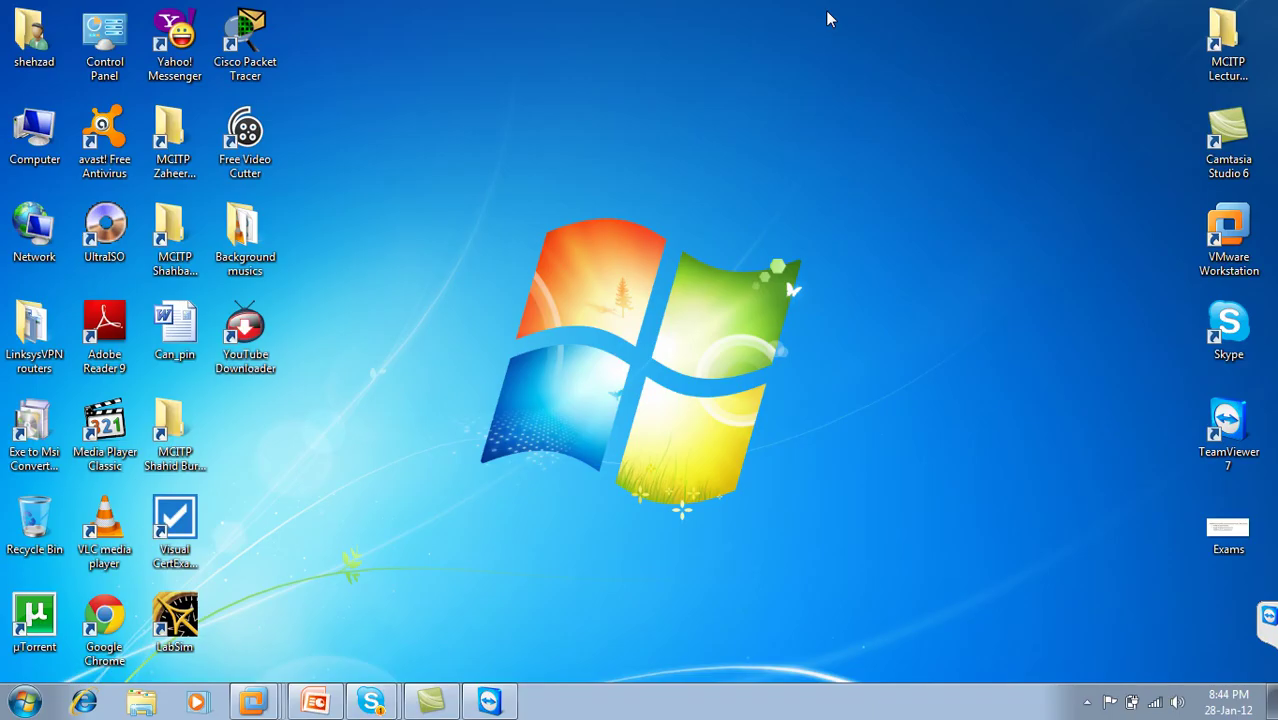
pyautogui.click(1087, 702)
pyautogui.click(1116, 592)
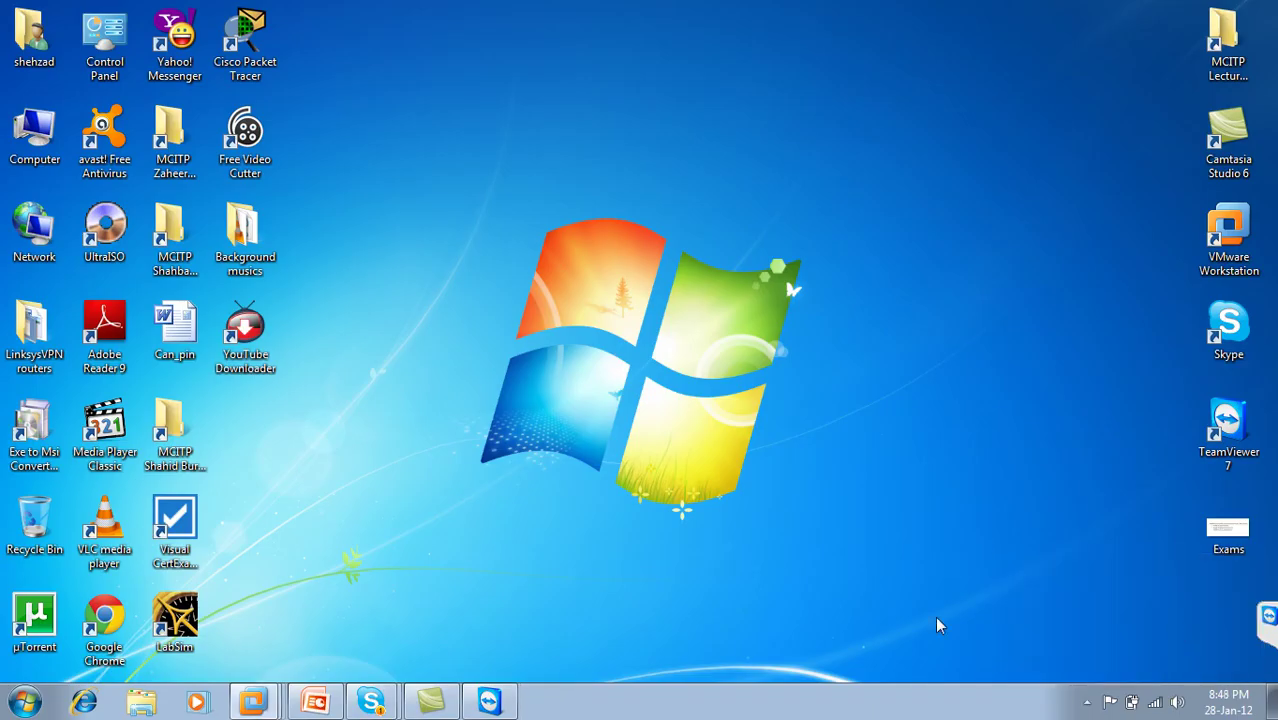
# Return to Server1 to check the restore progress (44540 files, 1% overall), then minimize it
pyautogui.moveTo(253, 702)
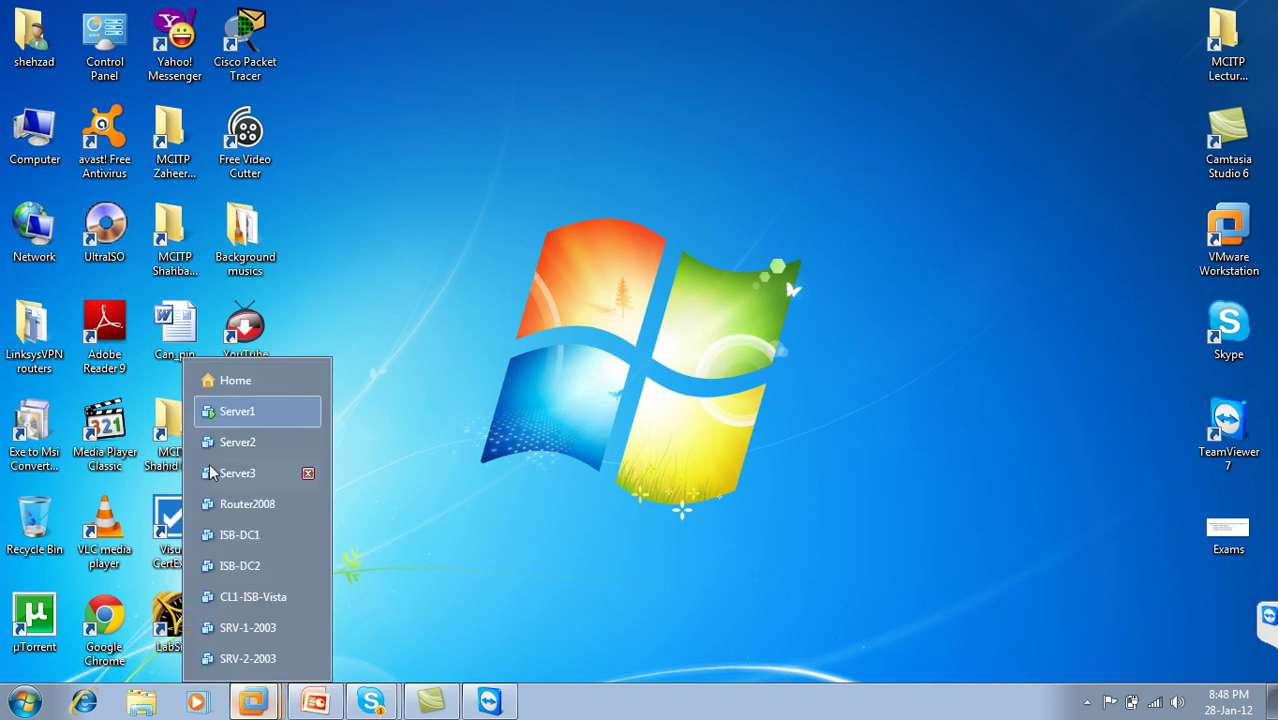
pyautogui.click(261, 411)
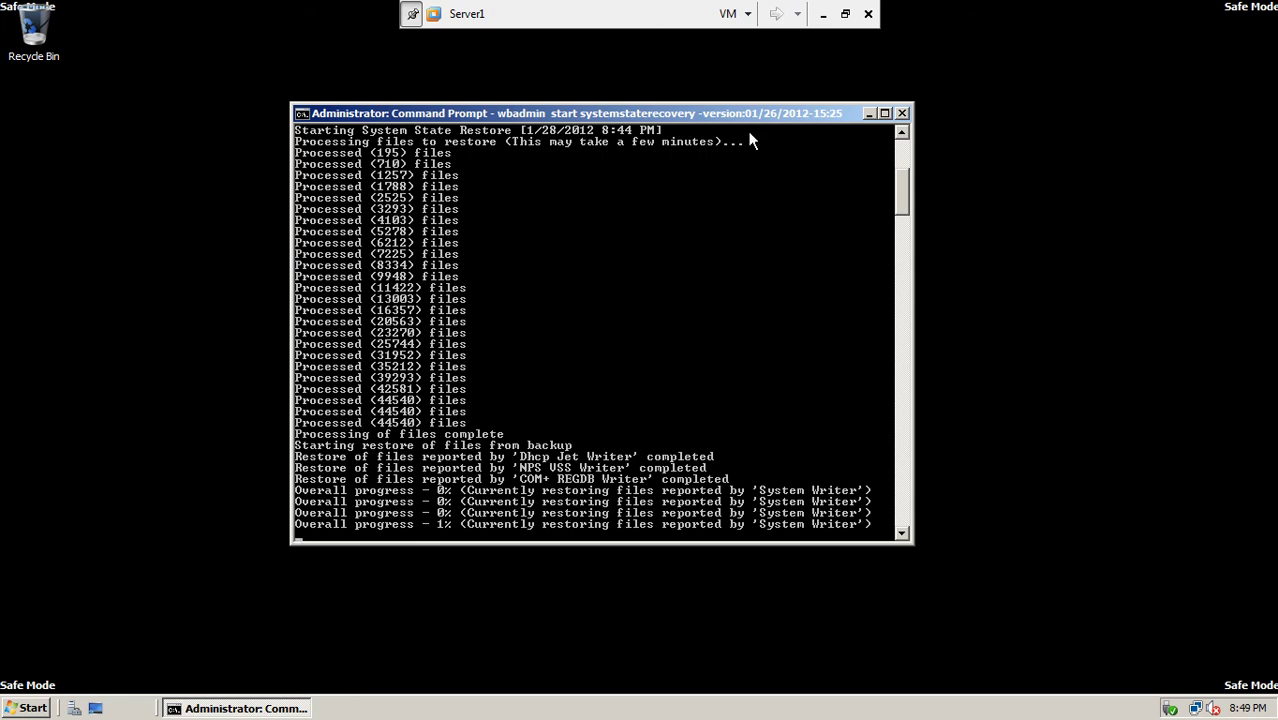
pyautogui.click(824, 13)
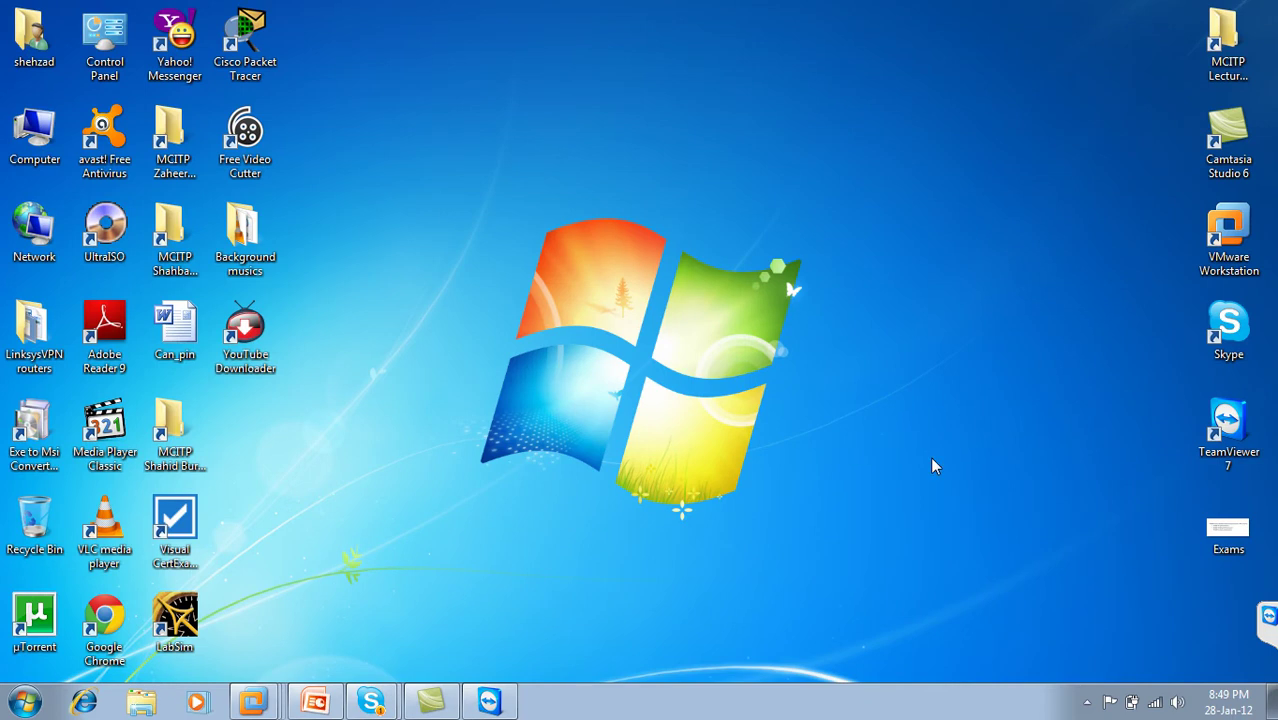
# Pause the Camtasia screen recording from the notification area
pyautogui.click(1088, 700)
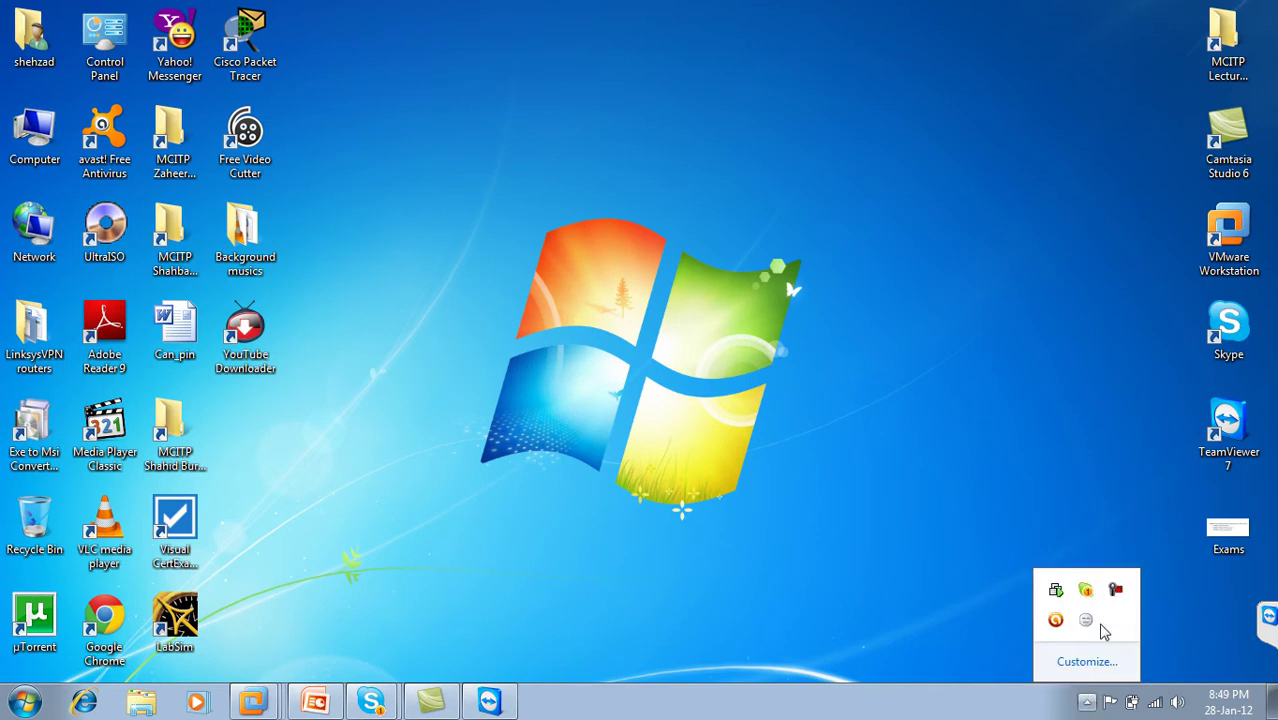
pyautogui.click(1120, 591)
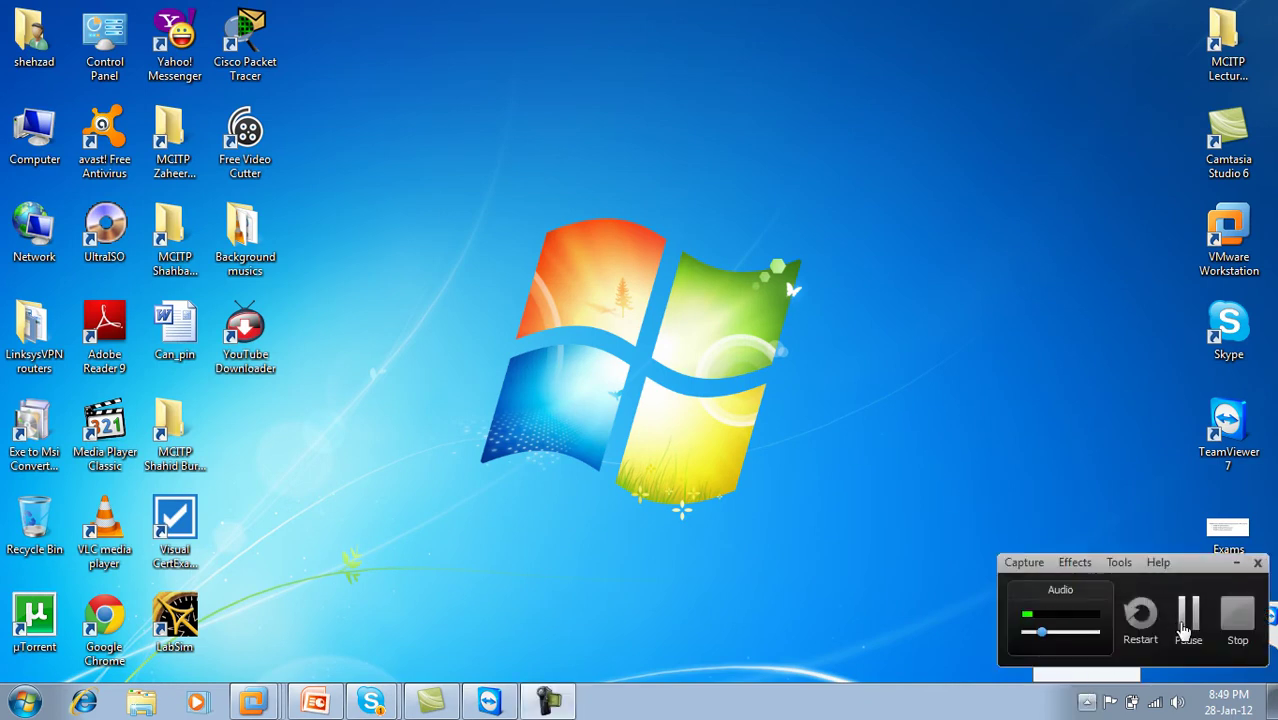
pyautogui.click(1190, 630)
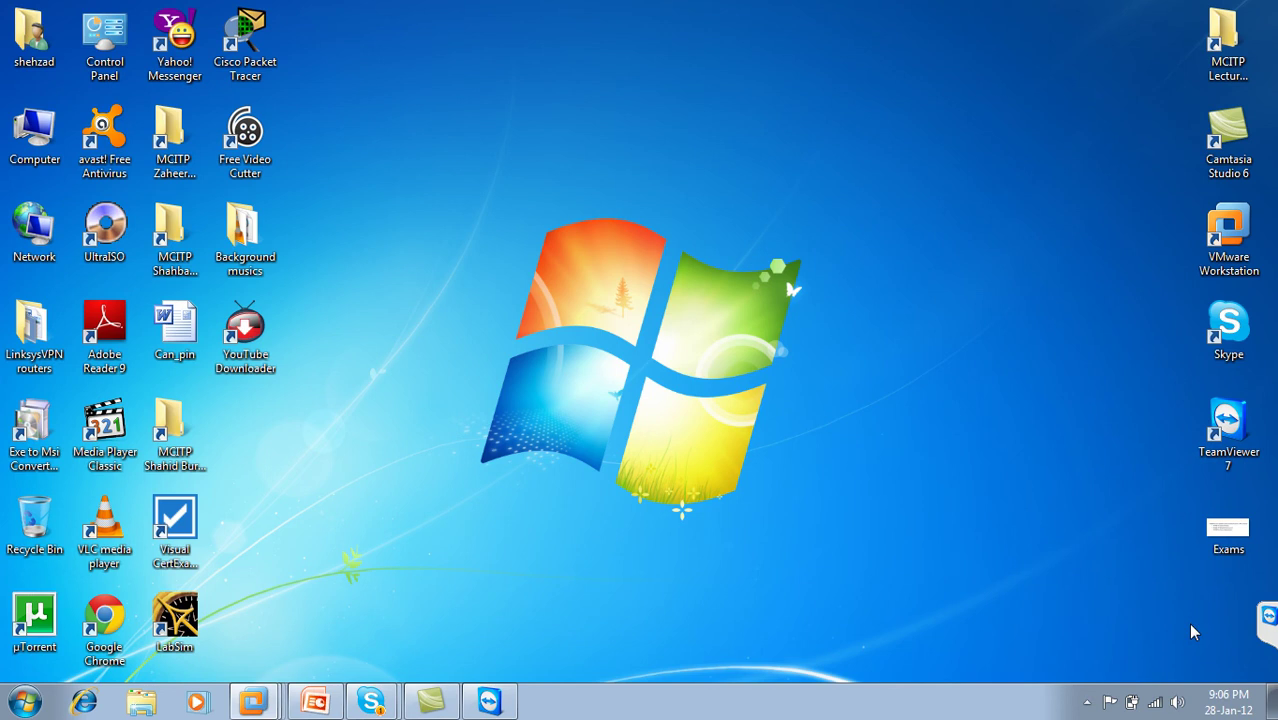
# Switch back to the Server1 console, where the restore shows 95% overall progress
pyautogui.click(1087, 703)
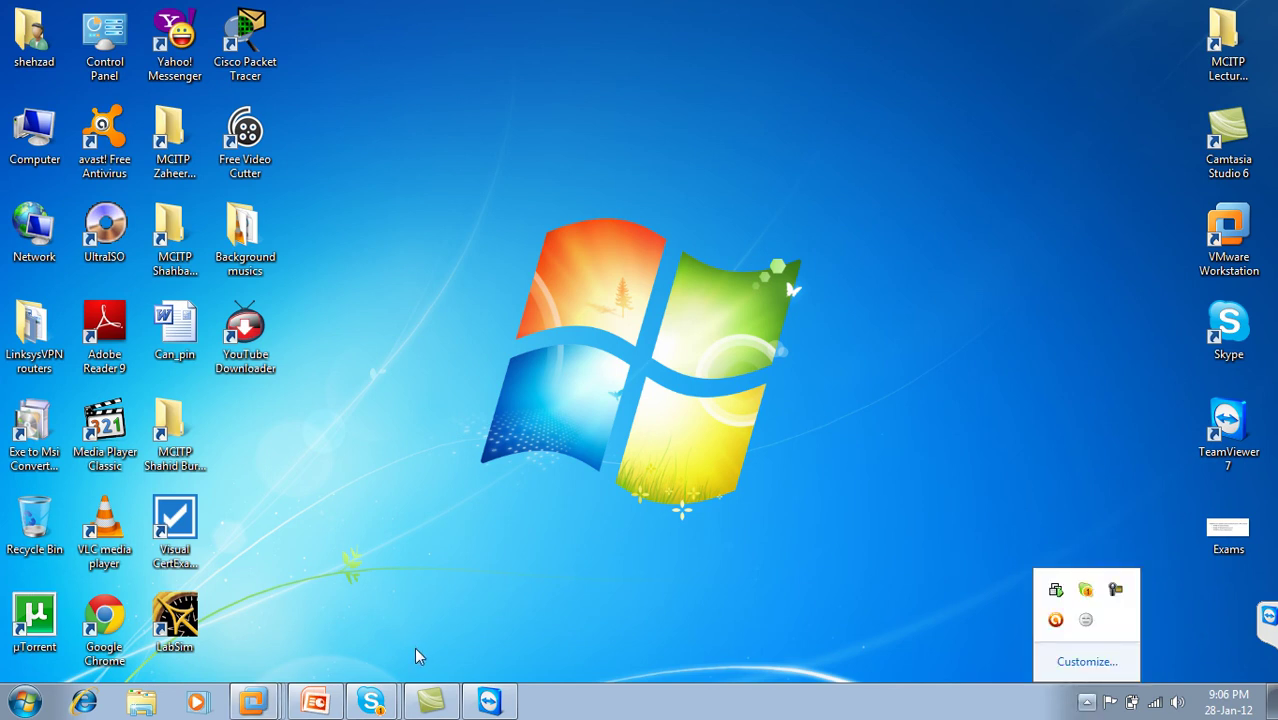
pyautogui.rightClick(254, 700)
pyautogui.click(240, 412)
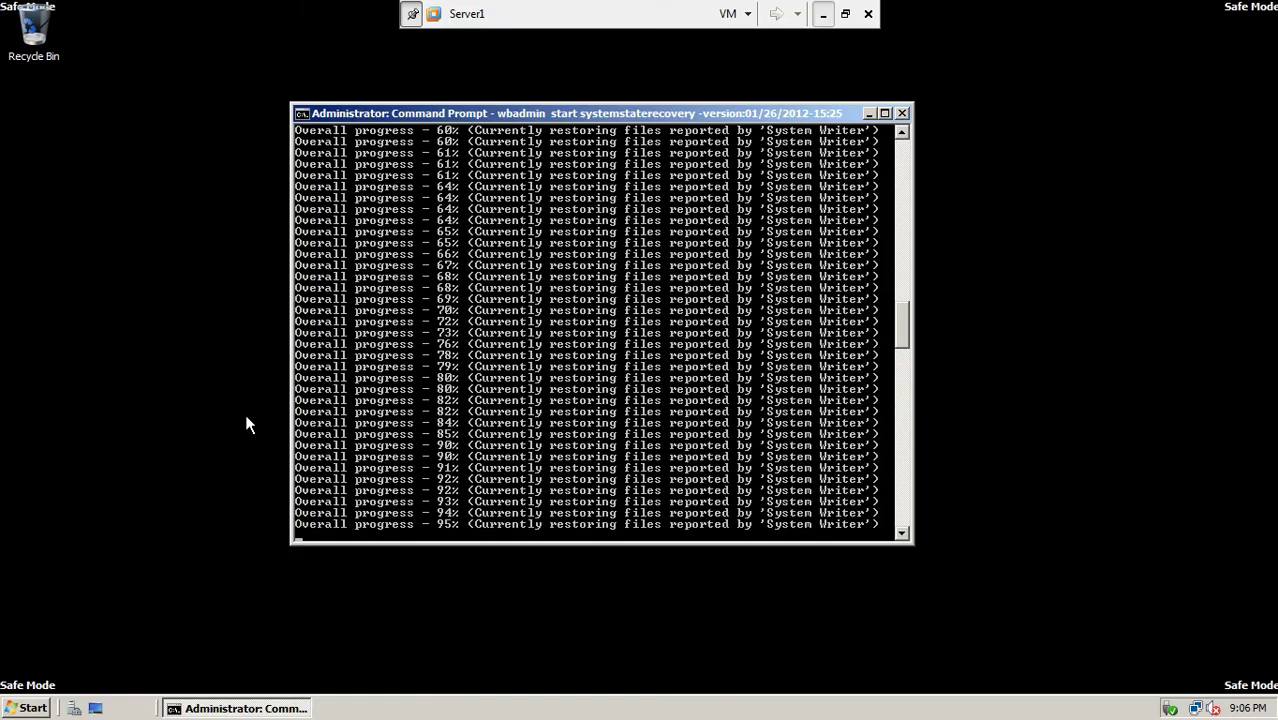
# Wait for 'Restore of system state completed successfully' and focus the Command Prompt
pyautogui.click(483, 558)
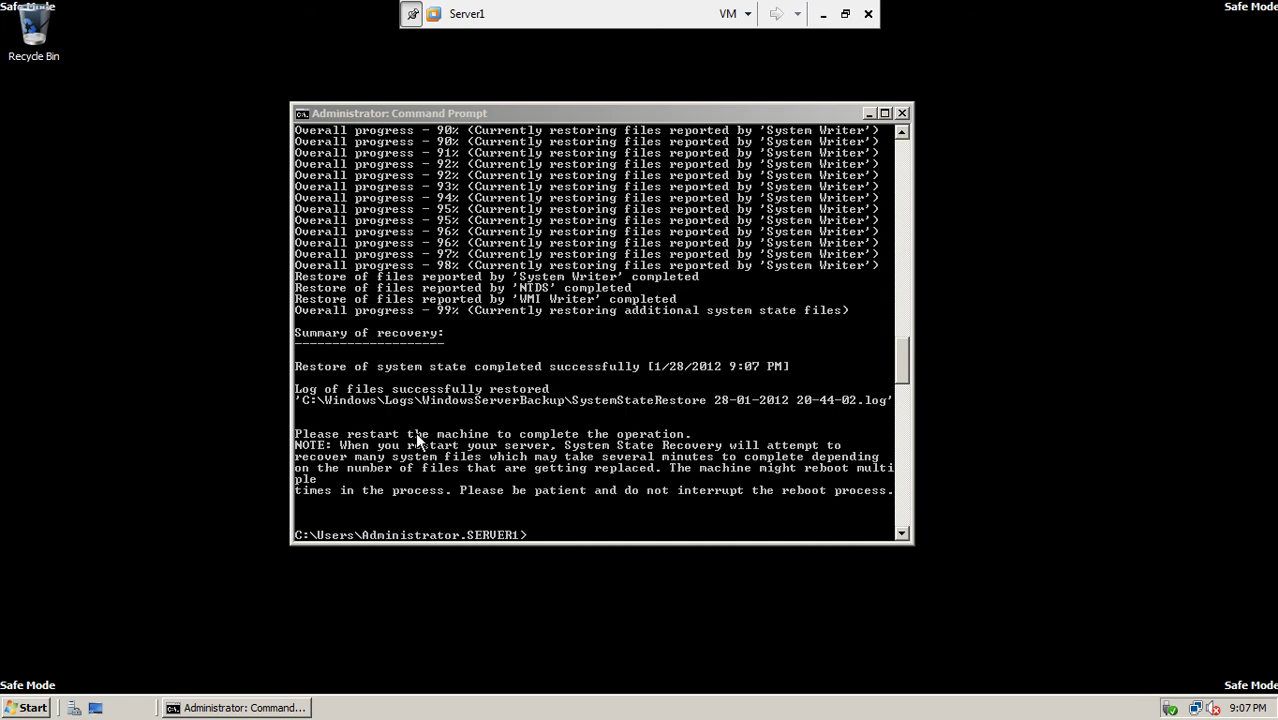
pyautogui.click(621, 531)
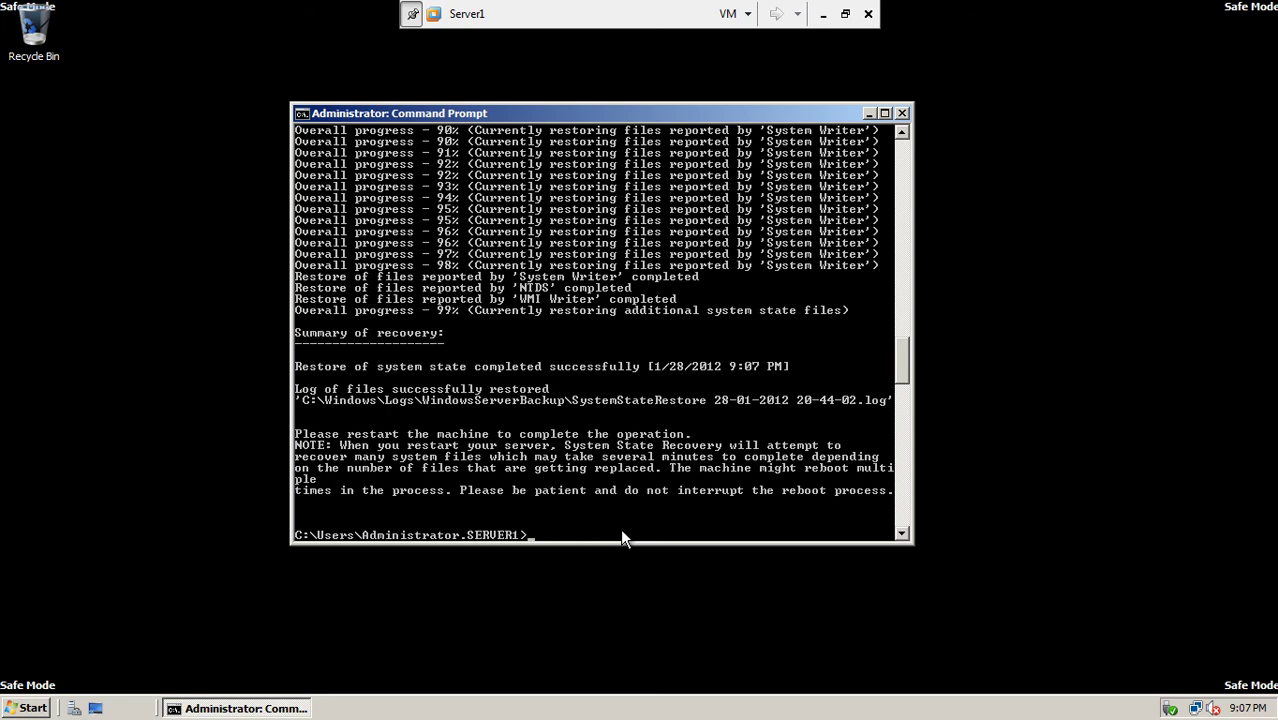
# Start ntdsutil and make ntds the active instance
pyautogui.write('ntdsutil')
pyautogui.press('Return')
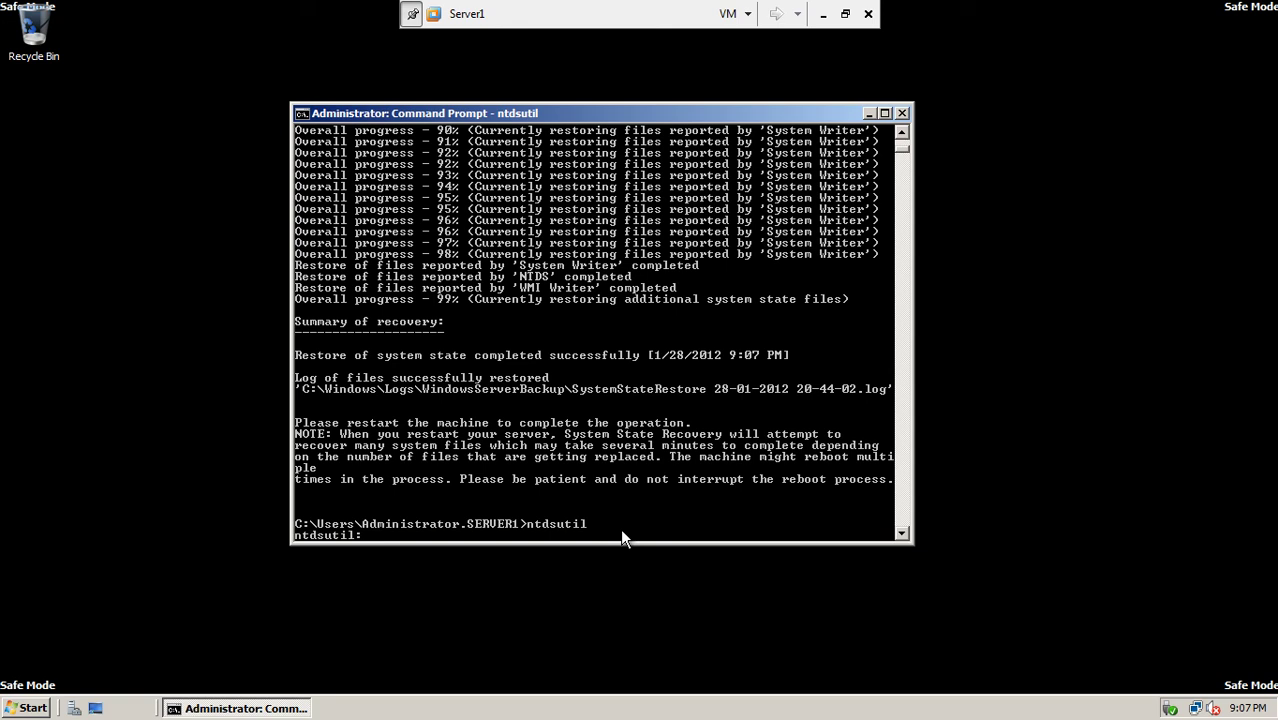
pyautogui.write('activate instance ntds')
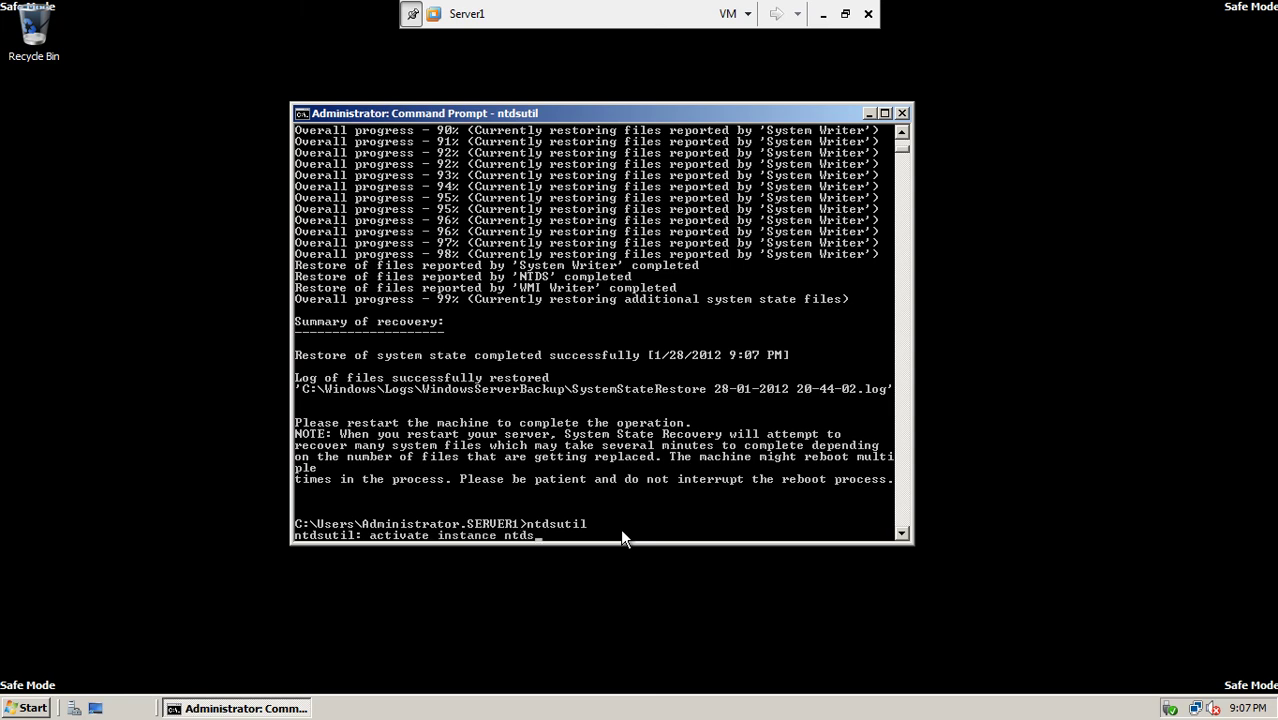
pyautogui.press('Return')
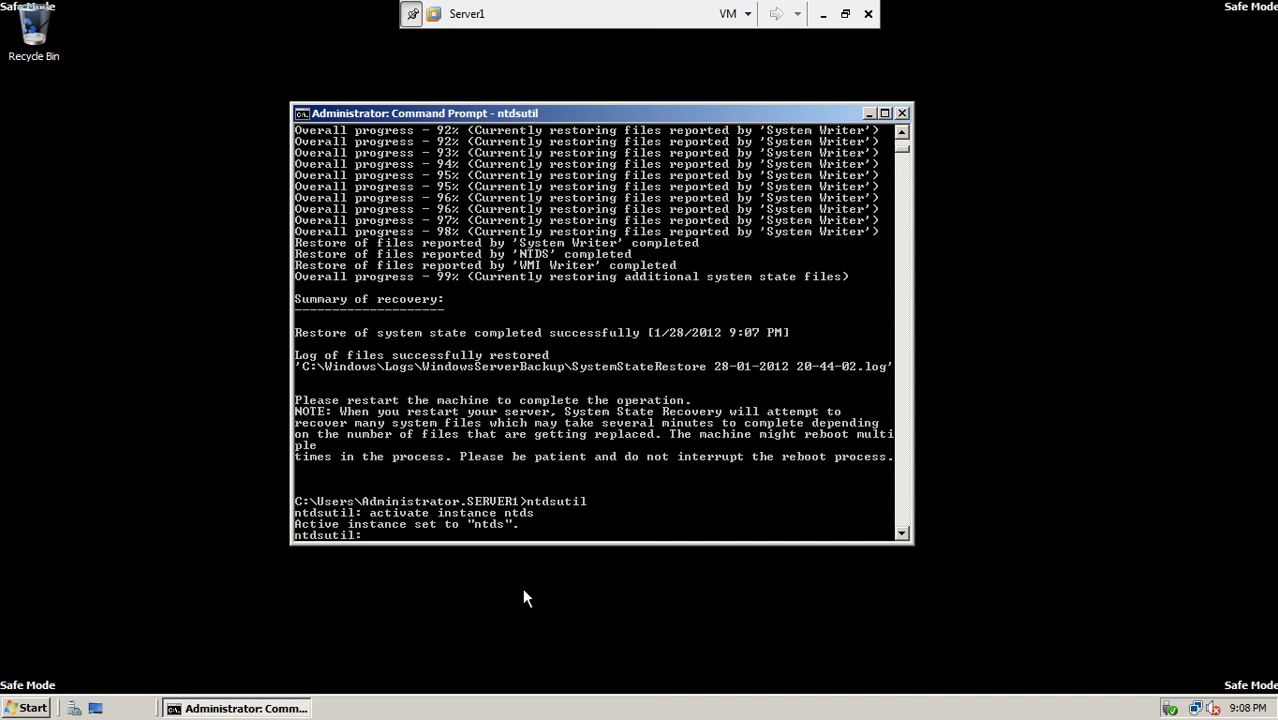
# Enter authoritative restore mode, then try a mistyped help command
pyautogui.write('authoritative restoe')
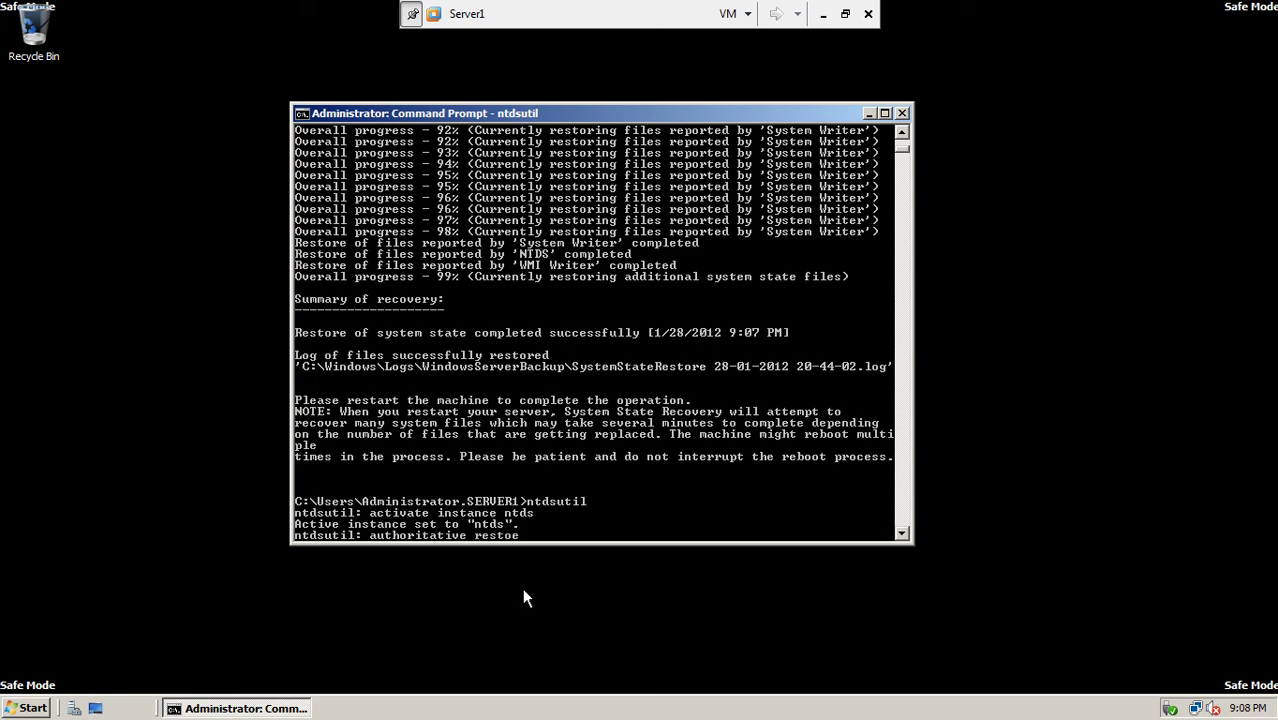
pyautogui.press('BackSpace')
pyautogui.write('re')
pyautogui.press('Return')
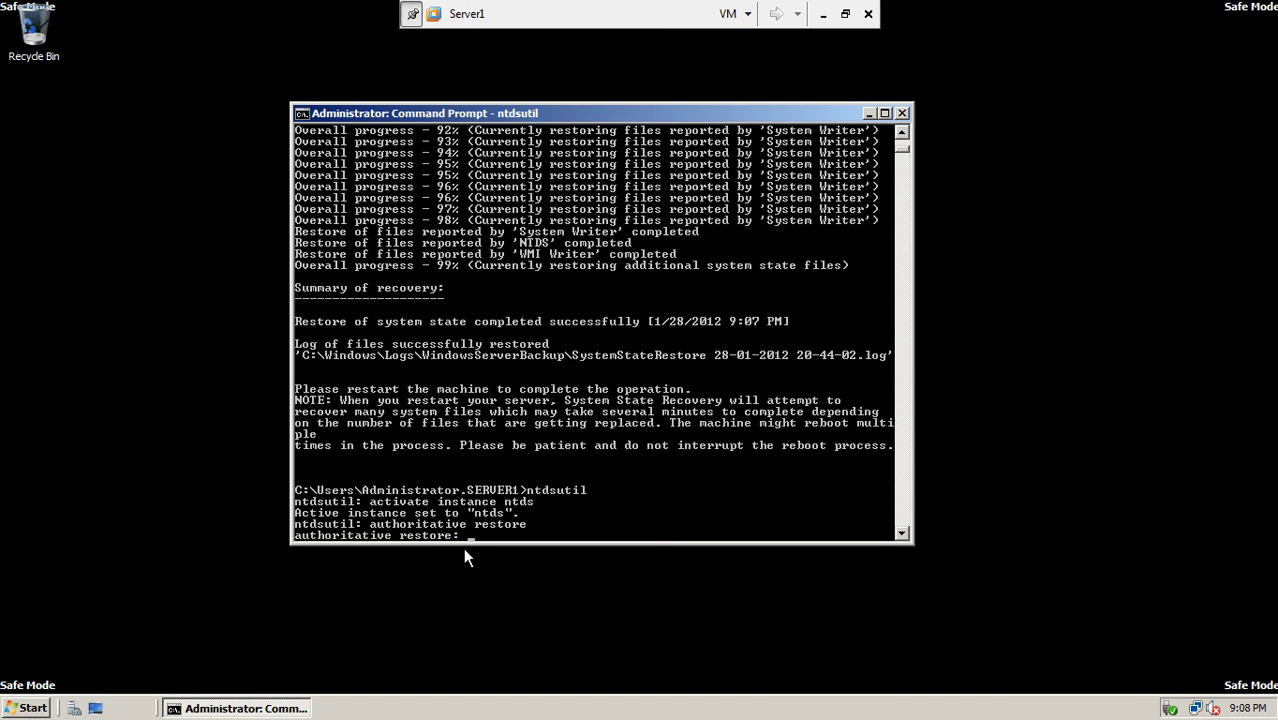
pyautogui.write('hlep')
pyautogui.press('Return')
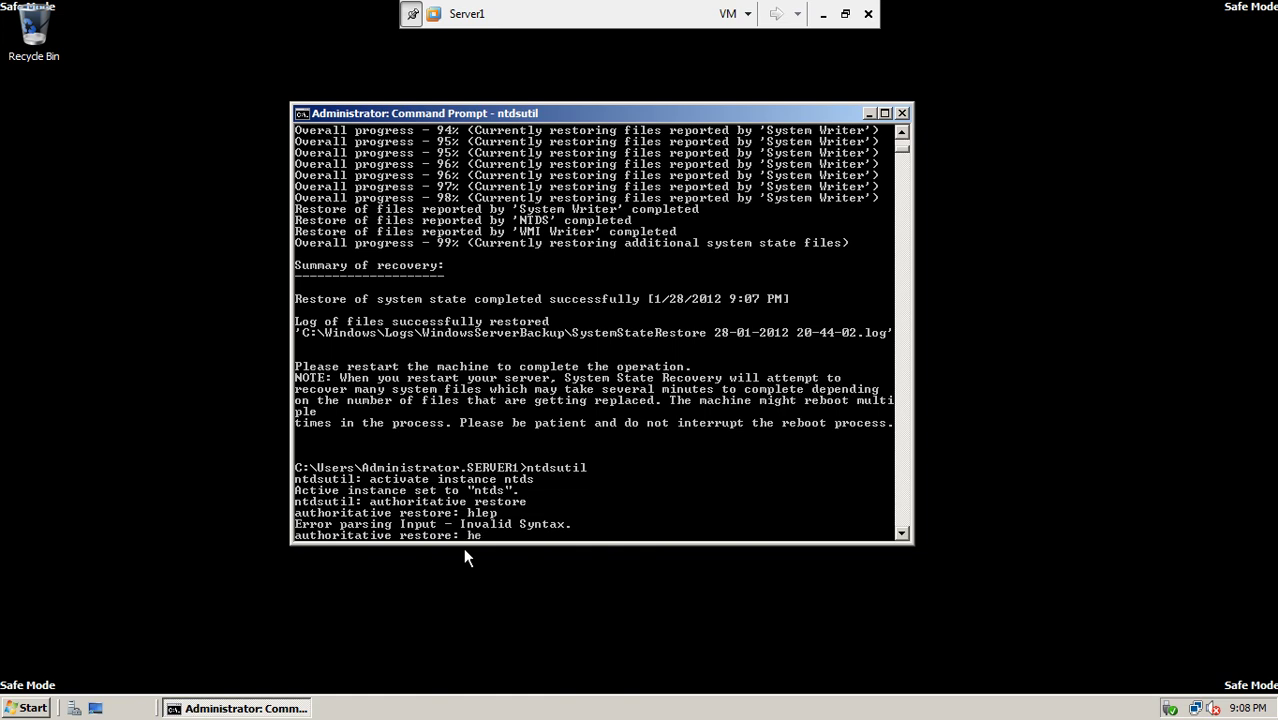
# List the authoritative restore commands, copy the Restore subtree line, and type restore subtree "ou=isbusers
pyautogui.press('Return')
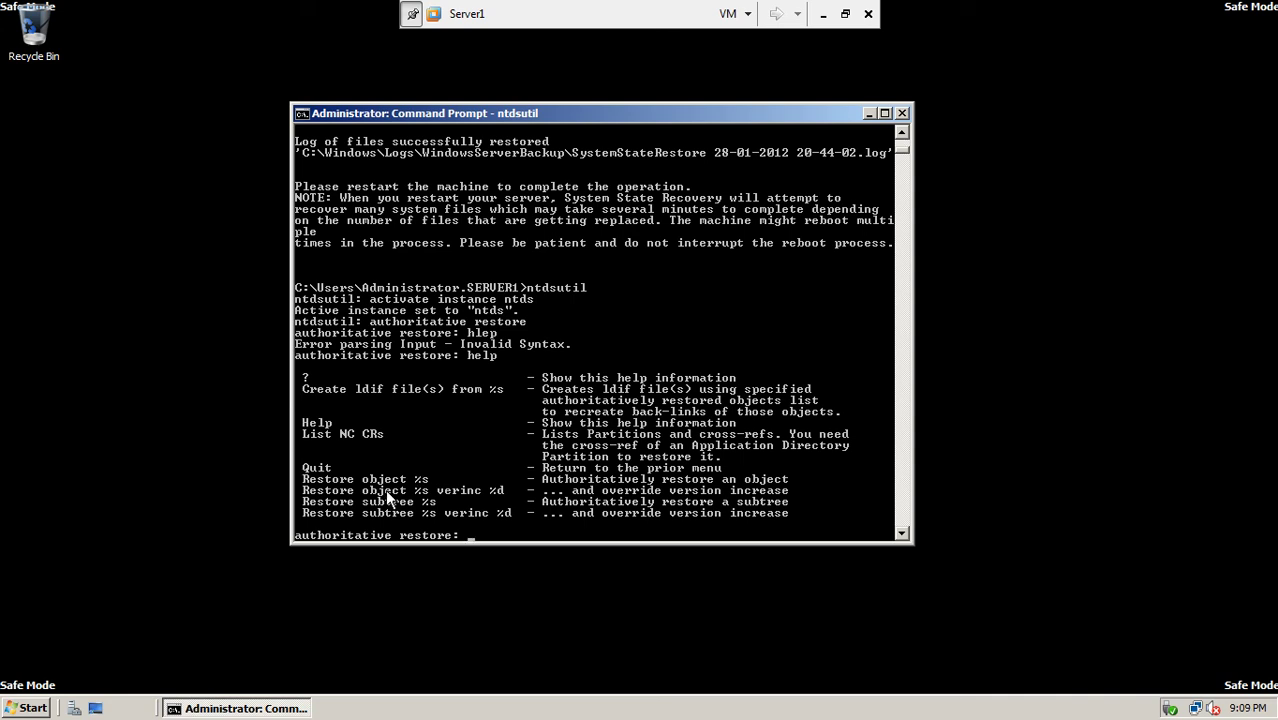
pyautogui.rightClick(385, 489)
pyautogui.click(398, 501)
pyautogui.moveTo(304, 502); pyautogui.dragTo(440, 508)
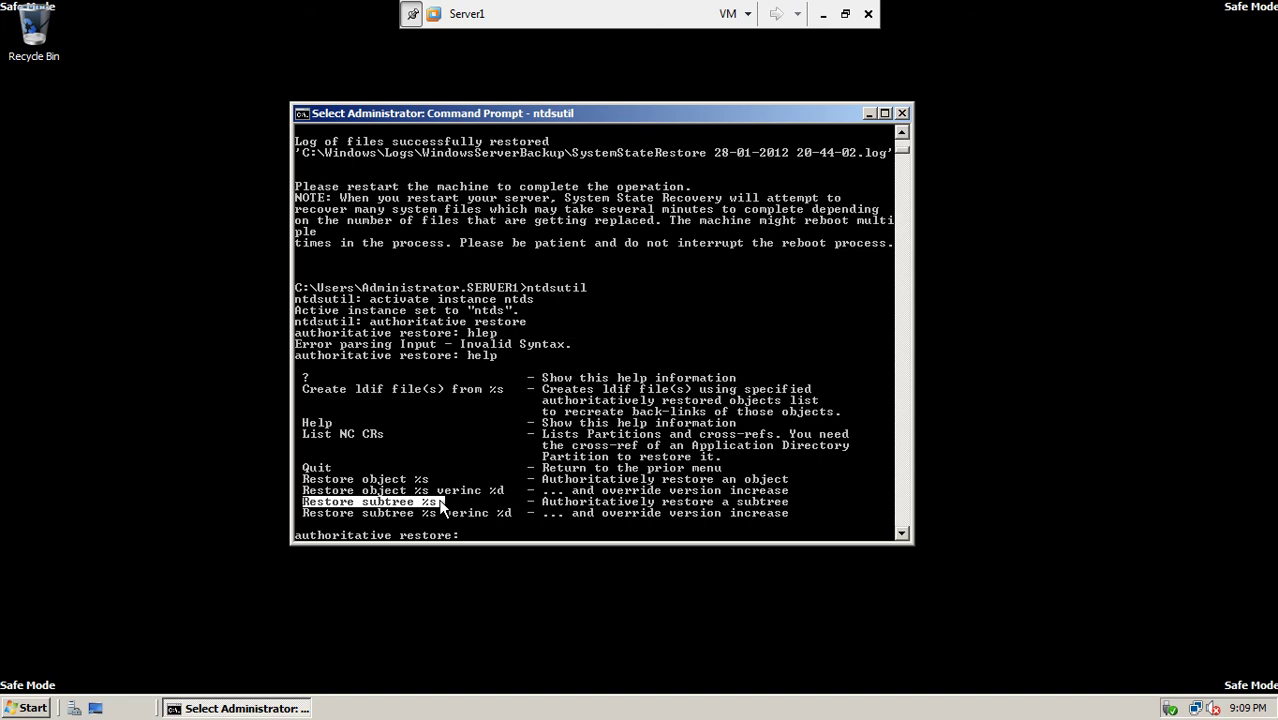
pyautogui.rightClick(497, 541)
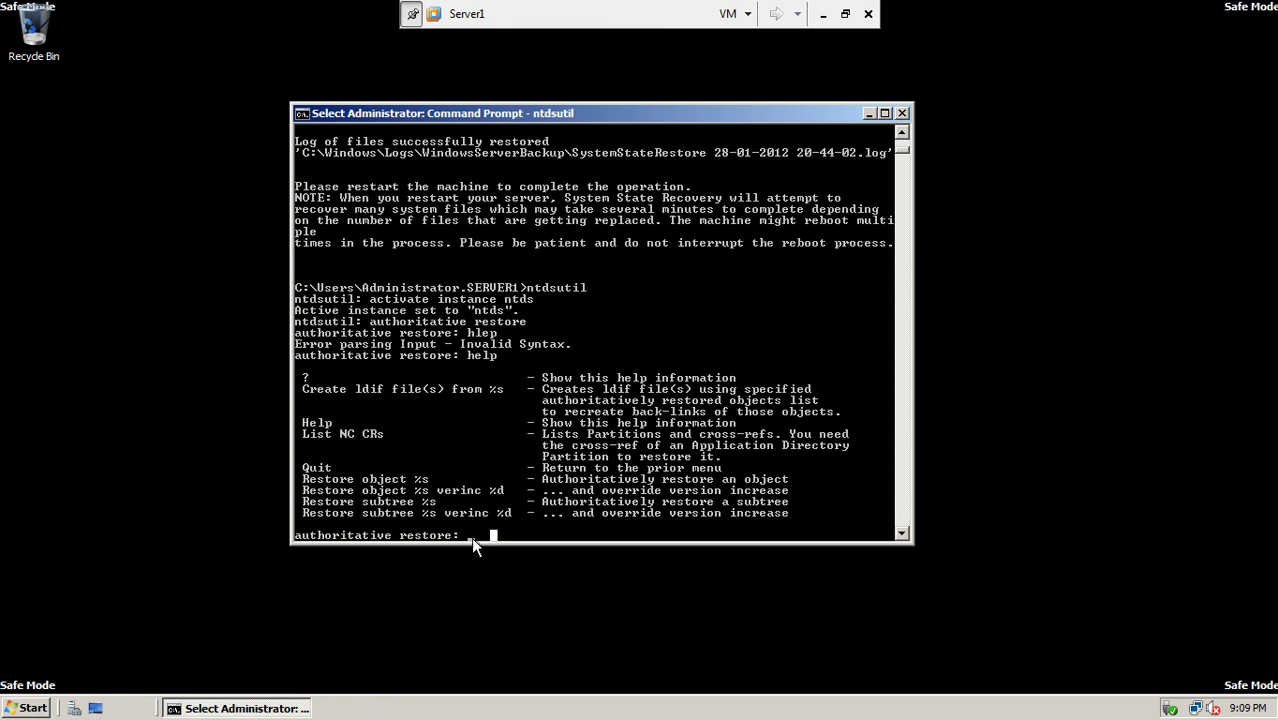
pyautogui.write('restore subtree')
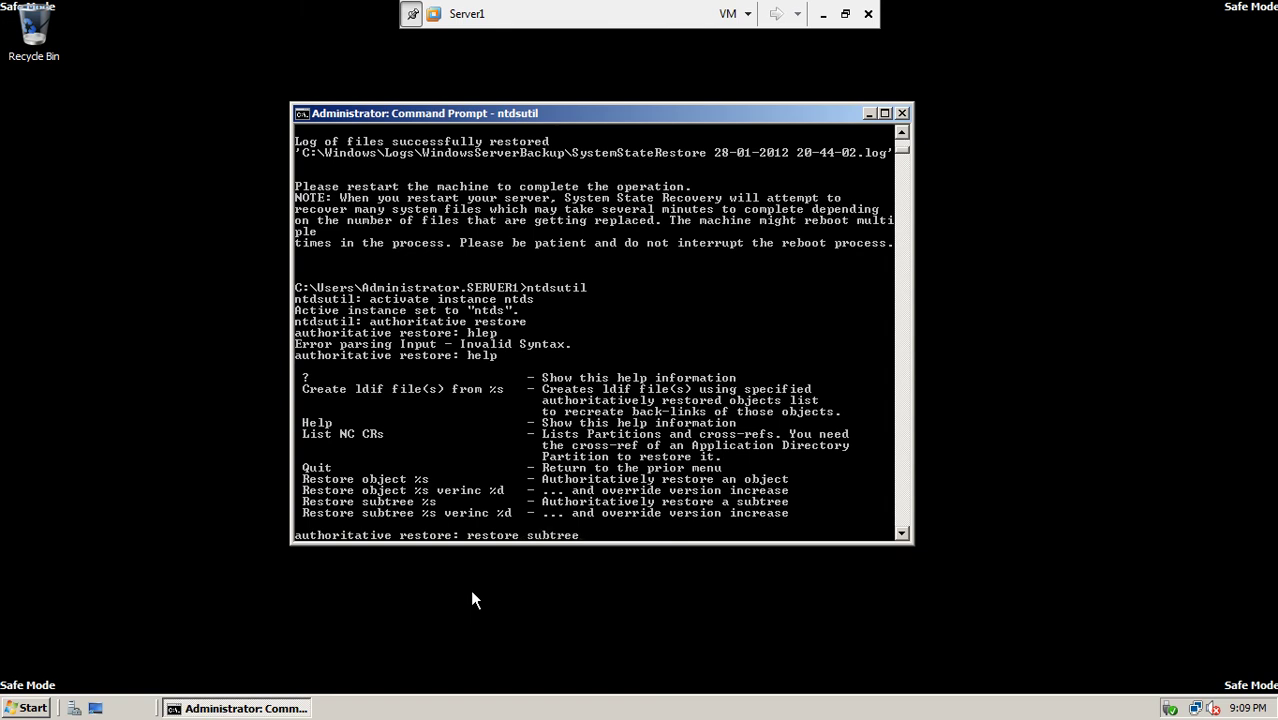
pyautogui.write(' "ou=isbusers')
pyautogui.press('BackSpace')
pyautogui.press('BackSpace')
pyautogui.press('BackSpace')
pyautogui.press('BackSpace')
pyautogui.press('BackSpace')
# Run restore subtree "ou=isbusers,dc=test,dc=com" and confirm Yes in the confirmation dialog
pyautogui.write('ou')
pyautogui.press('BackSpace')
pyautogui.press('BackSpace')
pyautogui.write('ou')
pyautogui.press('BackSpace')
pyautogui.press('BackSpace')
pyautogui.write('users')
pyautogui.write('dc')
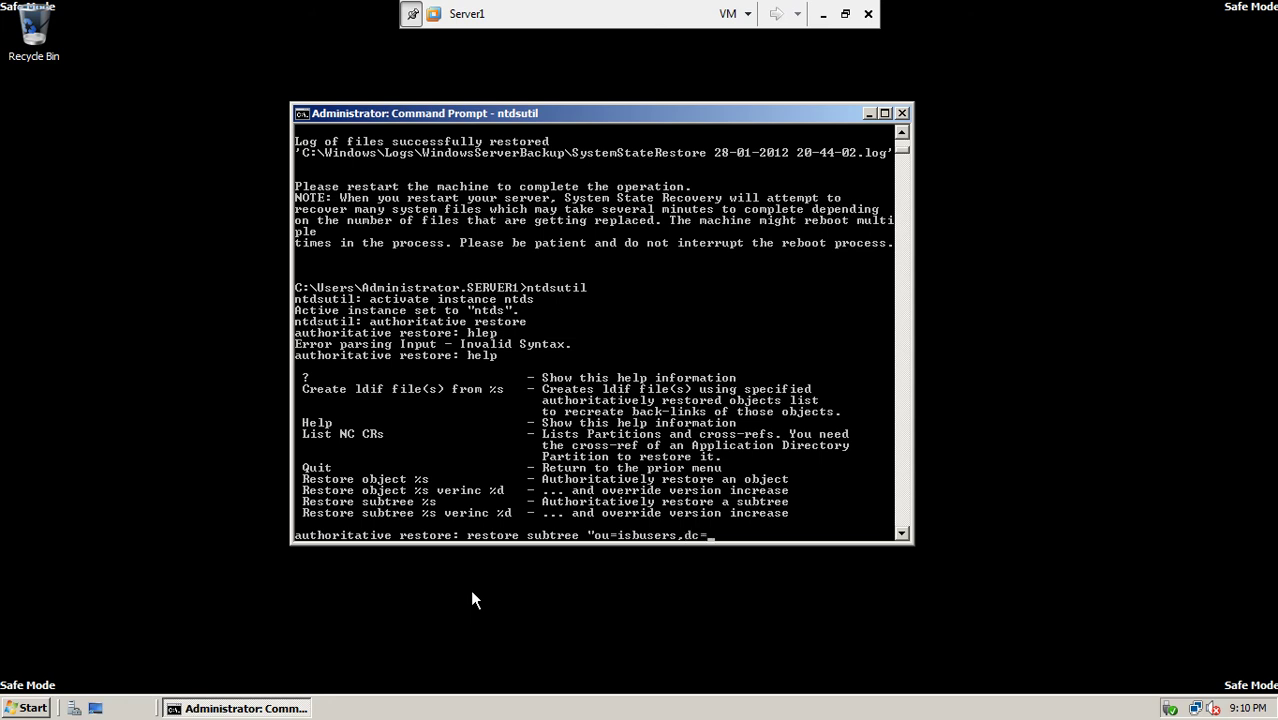
pyautogui.write('=test,dc=com"')
pyautogui.press('Return')
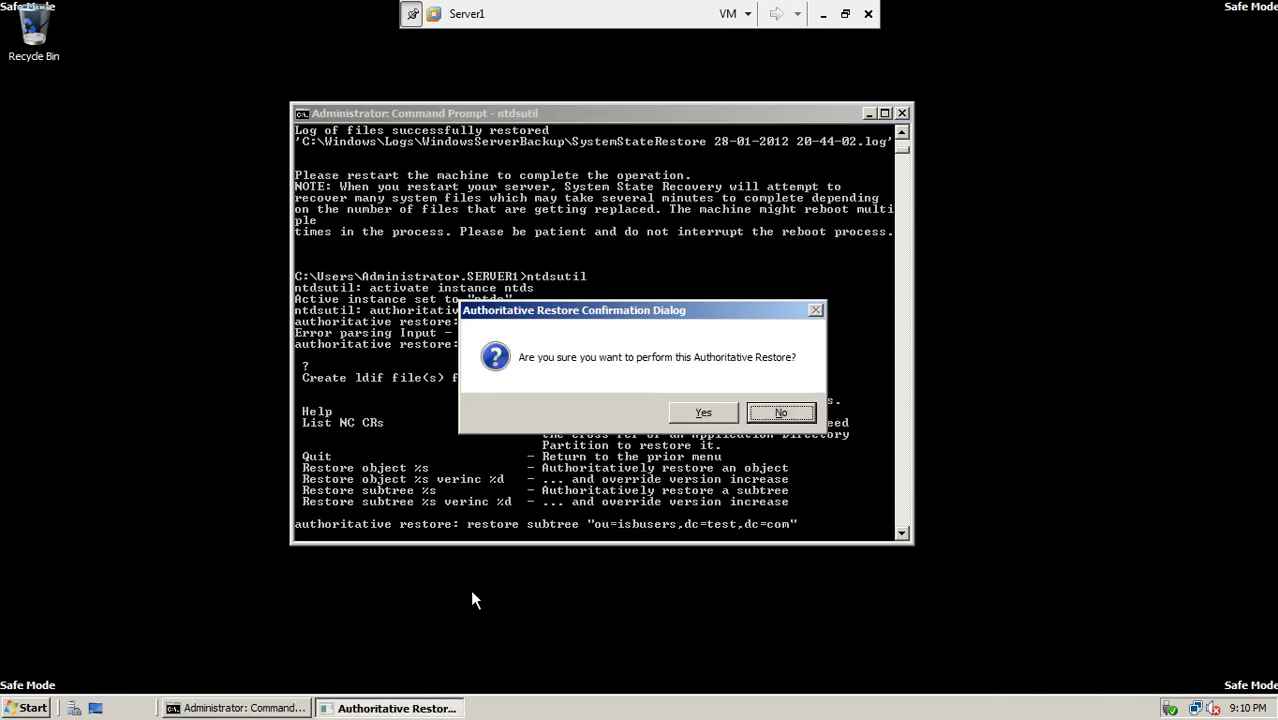
pyautogui.click(703, 414)
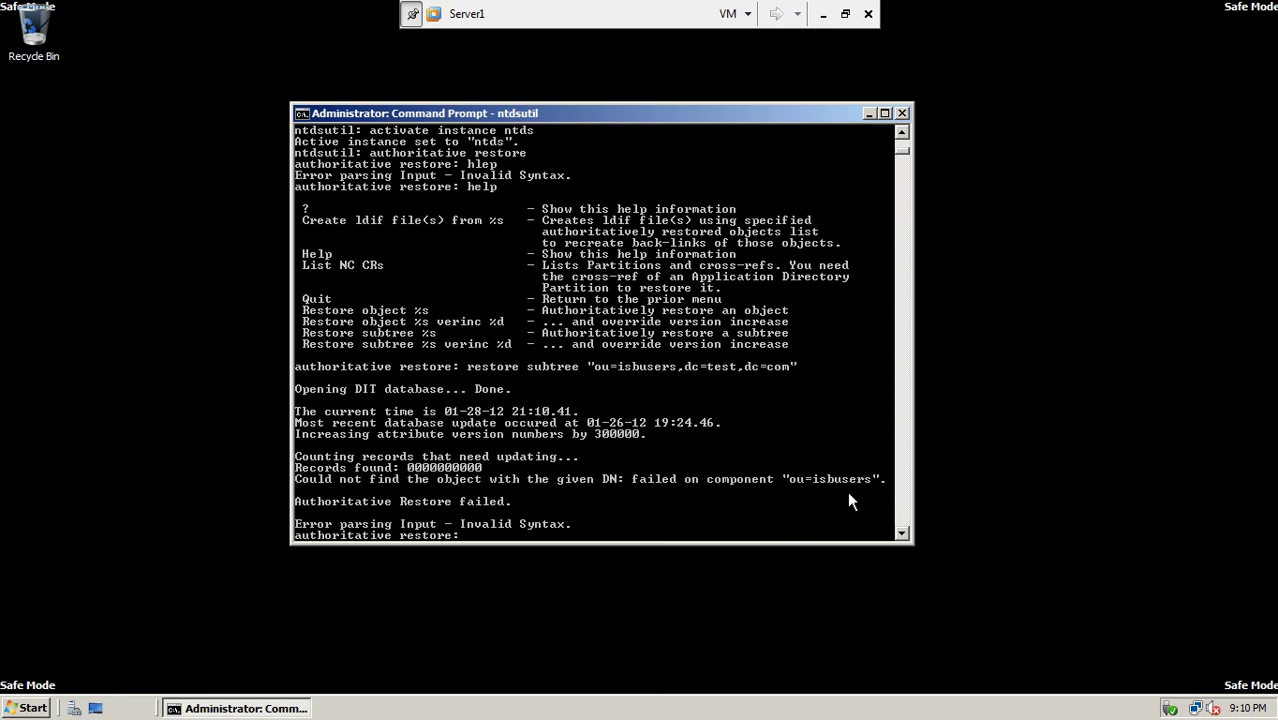
# Edit the recalled command to restore subtree "ou=isbou,dc=test,dc=com", run it and confirm Yes
pyautogui.press('Up')
pyautogui.press('Left')
pyautogui.press('Left')
pyautogui.press('Left')
pyautogui.press('Left')
pyautogui.press('Left')
pyautogui.press('Left')
pyautogui.press('Left')
pyautogui.press('Left')
pyautogui.press('Left')
pyautogui.press('Left')
pyautogui.press('Left')
pyautogui.press('Left')
pyautogui.press('Left')
pyautogui.press('Left')
pyautogui.press('Left')
pyautogui.press('Left')
pyautogui.press('Left')
pyautogui.press('BackSpace')
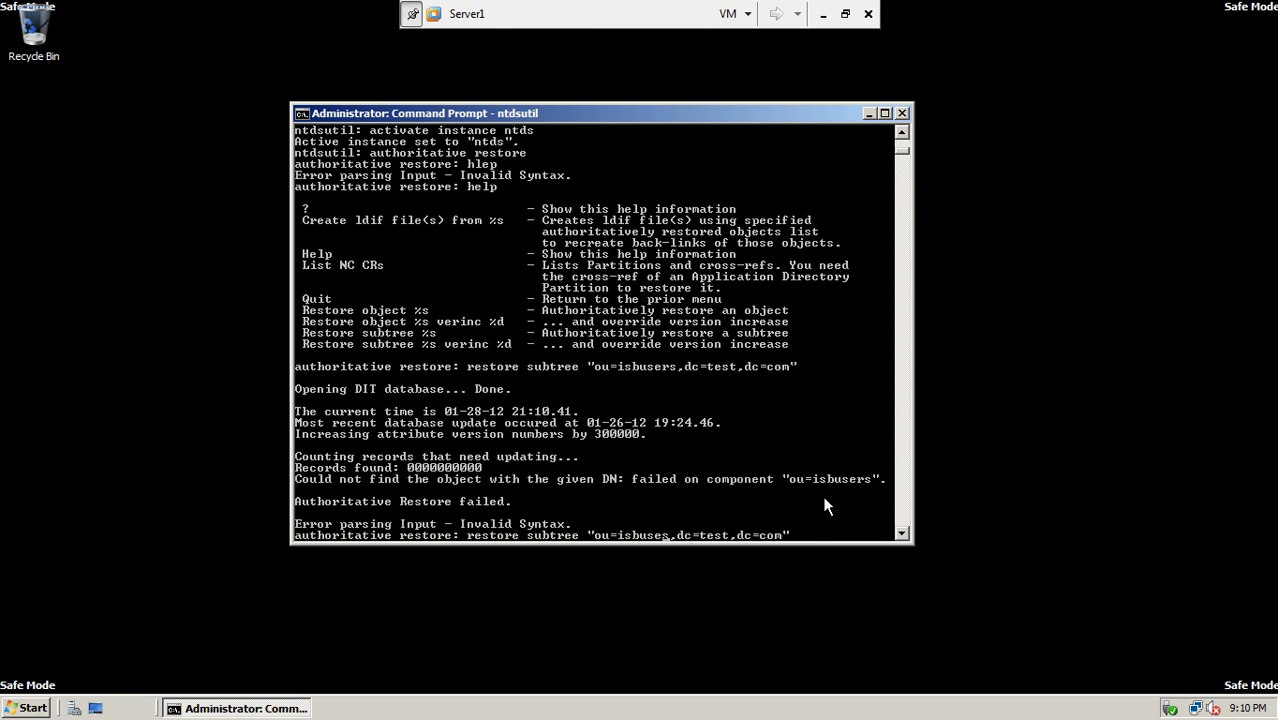
pyautogui.press('Delete')
pyautogui.press('BackSpace')
pyautogui.press('BackSpace')
pyautogui.press('BackSpace')
pyautogui.write('ou')
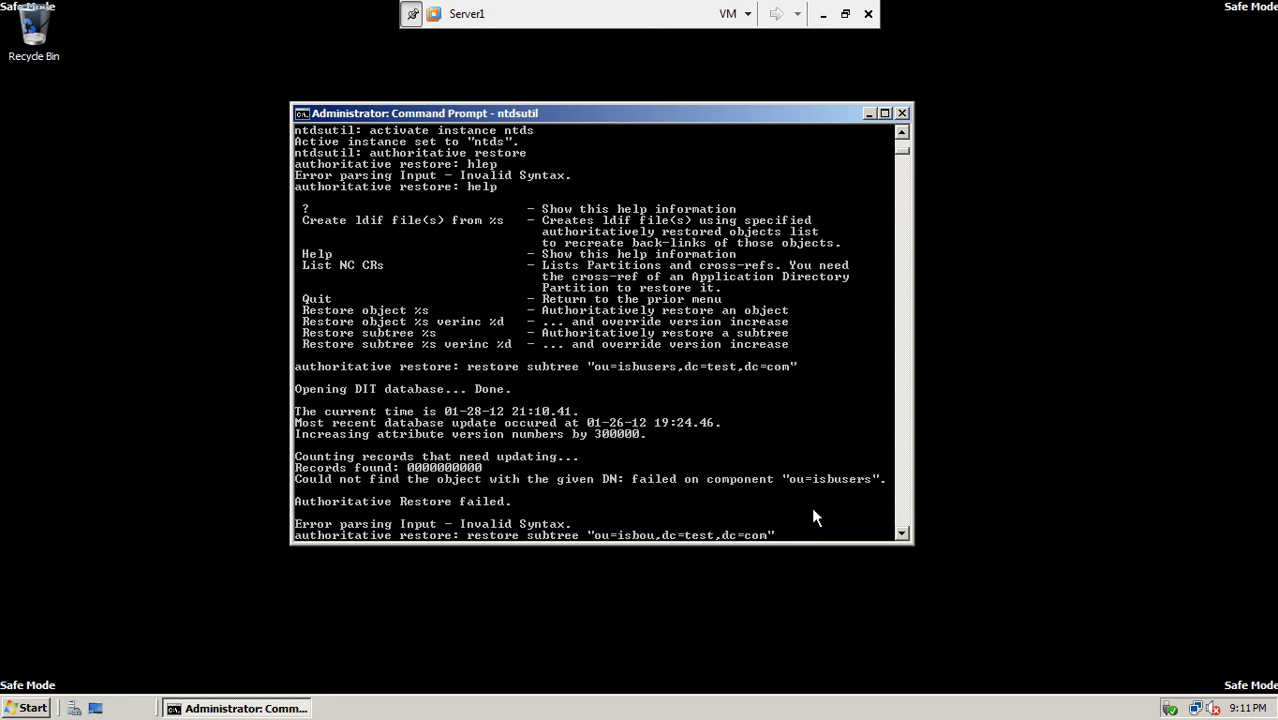
pyautogui.press('Return')
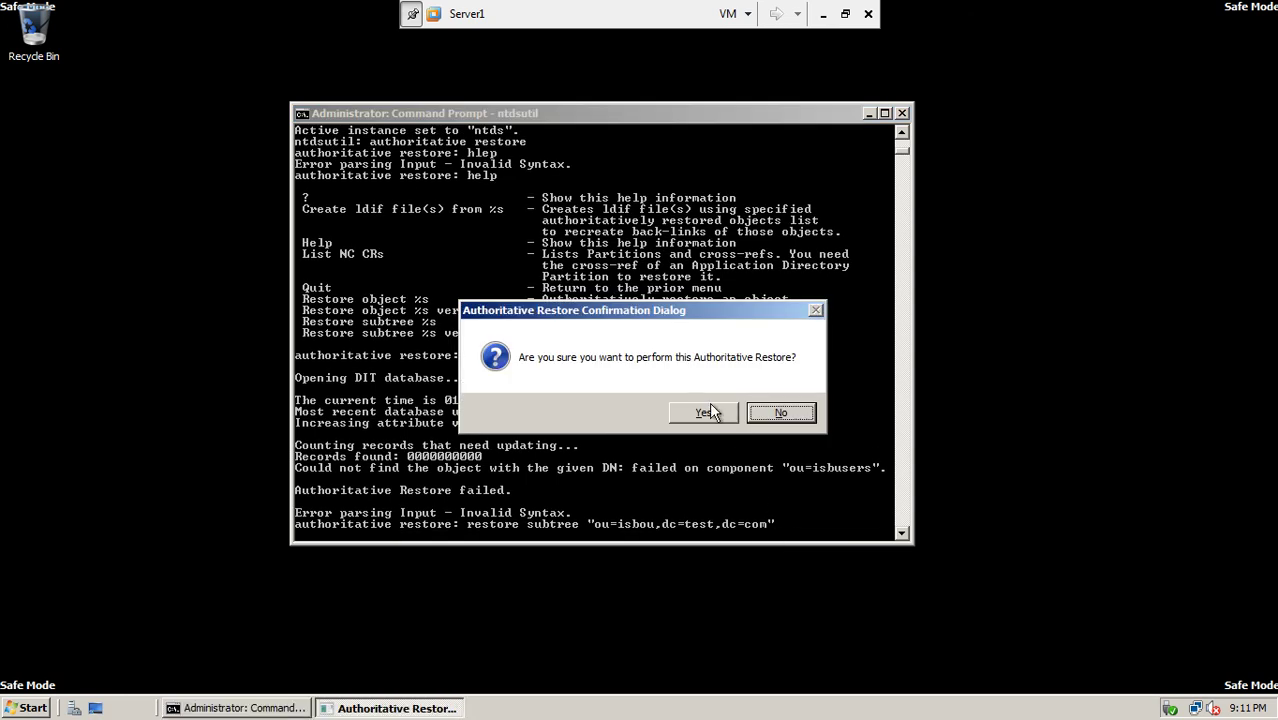
pyautogui.click(707, 412)
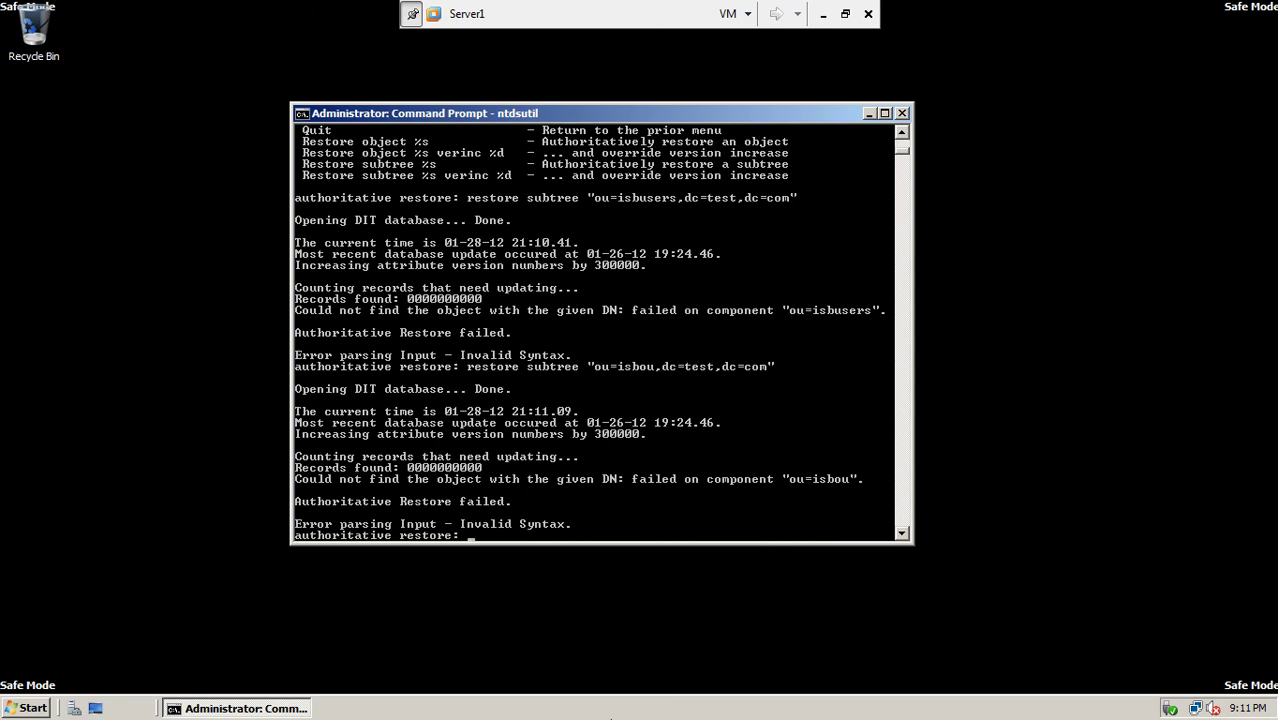
# Recall the last restore command and try retyping the OU name as ISBOU
pyautogui.press('Up')
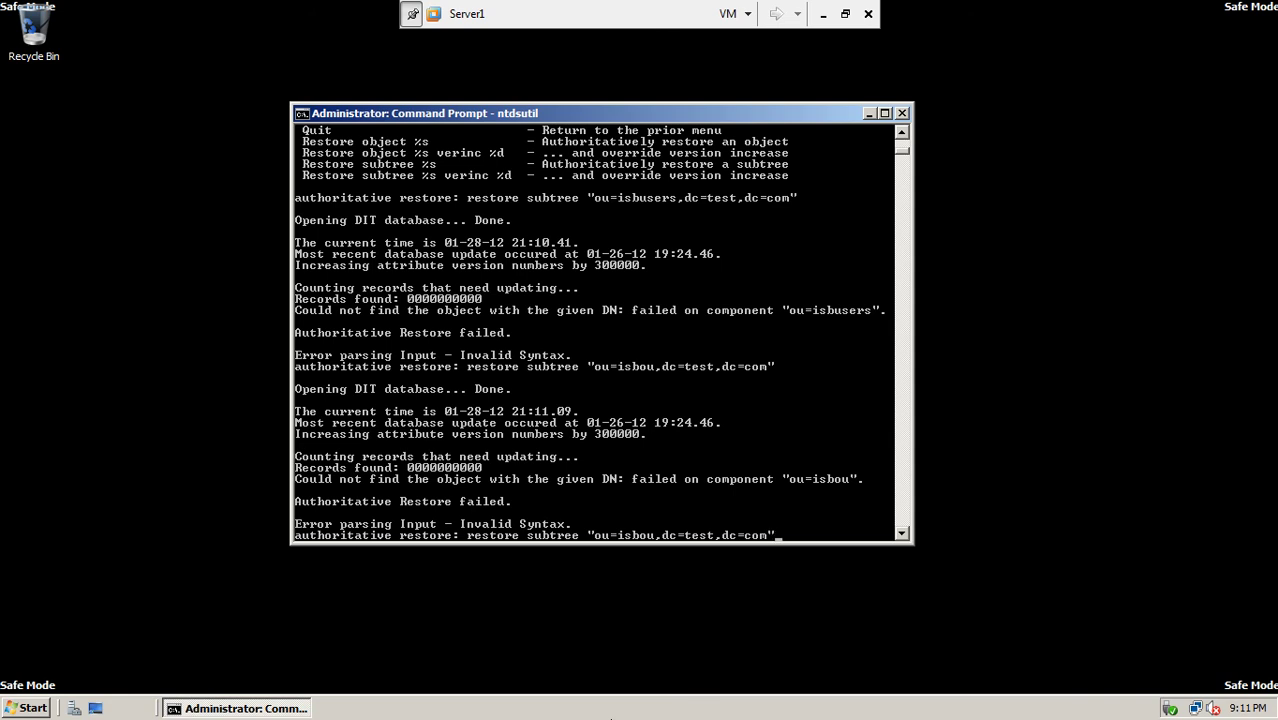
pyautogui.press('BackSpace')
pyautogui.press('BackSpace')
pyautogui.press('BackSpace')
pyautogui.press('BackSpace')
pyautogui.press('BackSpace')
pyautogui.press('BackSpace')
pyautogui.press('BackSpace')
pyautogui.press('BackSpace')
pyautogui.press('BackSpace')
pyautogui.press('BackSpace')
pyautogui.press('BackSpace')
pyautogui.press('BackSpace')
pyautogui.press('BackSpace')
pyautogui.press('BackSpace')
pyautogui.press('BackSpace')
pyautogui.press('BackSpace')
pyautogui.press('BackSpace')
pyautogui.press('BackSpace')
pyautogui.press('BackSpace')
pyautogui.press('BackSpace')
pyautogui.write('IS')
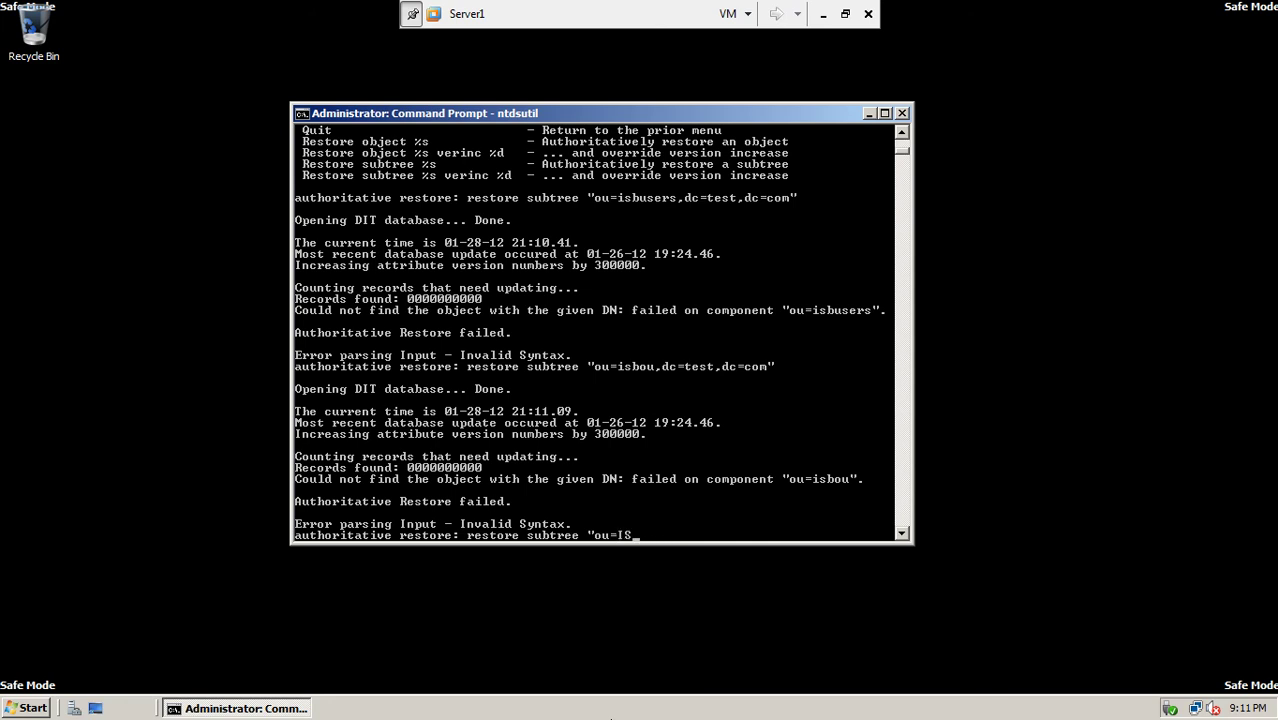
pyautogui.write('BOY')
pyautogui.press('BackSpace')
pyautogui.write('U')
pyautogui.press('BackSpace')
pyautogui.press('BackSpace')
pyautogui.press('BackSpace')
pyautogui.press('BackSpace')
pyautogui.press('BackSpace')
pyautogui.press('BackSpace')
pyautogui.press('BackSpace')
# Recall the isbou command, change it to "ou=isbous,dc=test,dc=com" and run it
pyautogui.press('F8')
pyautogui.press('F8')
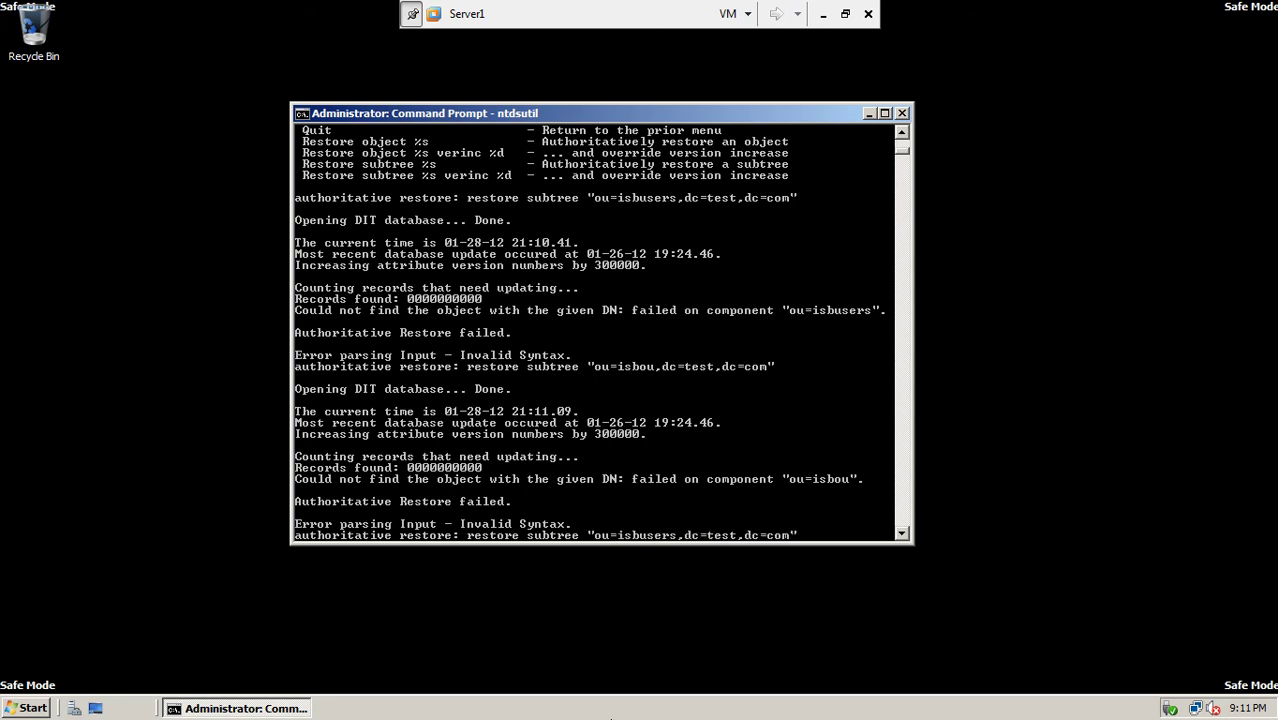
pyautogui.press('Left')
pyautogui.press('Up')
pyautogui.press('Left')
pyautogui.press('Left')
pyautogui.press('Left')
pyautogui.press('Left')
pyautogui.press('Left')
pyautogui.press('Left')
pyautogui.press('Left')
pyautogui.press('Left')
pyautogui.press('Left')
pyautogui.press('Left')
pyautogui.press('Left')
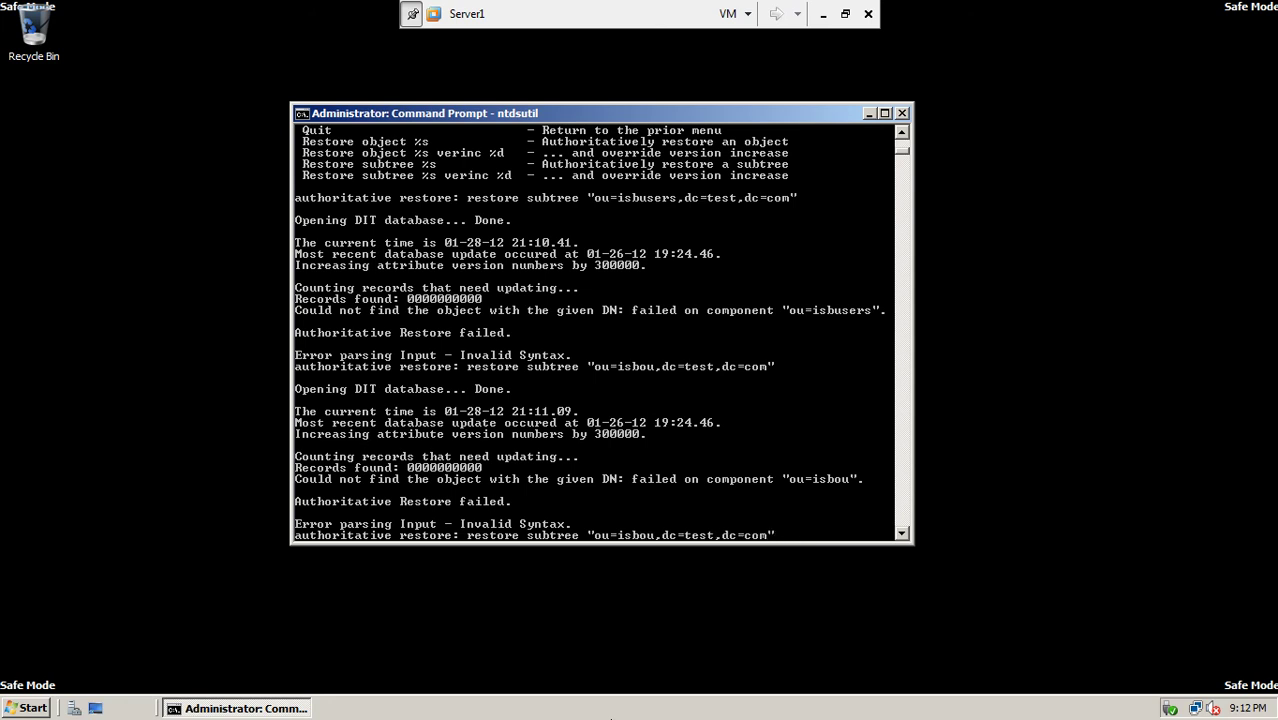
pyautogui.press('Left')
pyautogui.press('Left')
pyautogui.press('Left')
pyautogui.press('Left')
pyautogui.press('Left')
pyautogui.write('s')
pyautogui.press('Return')
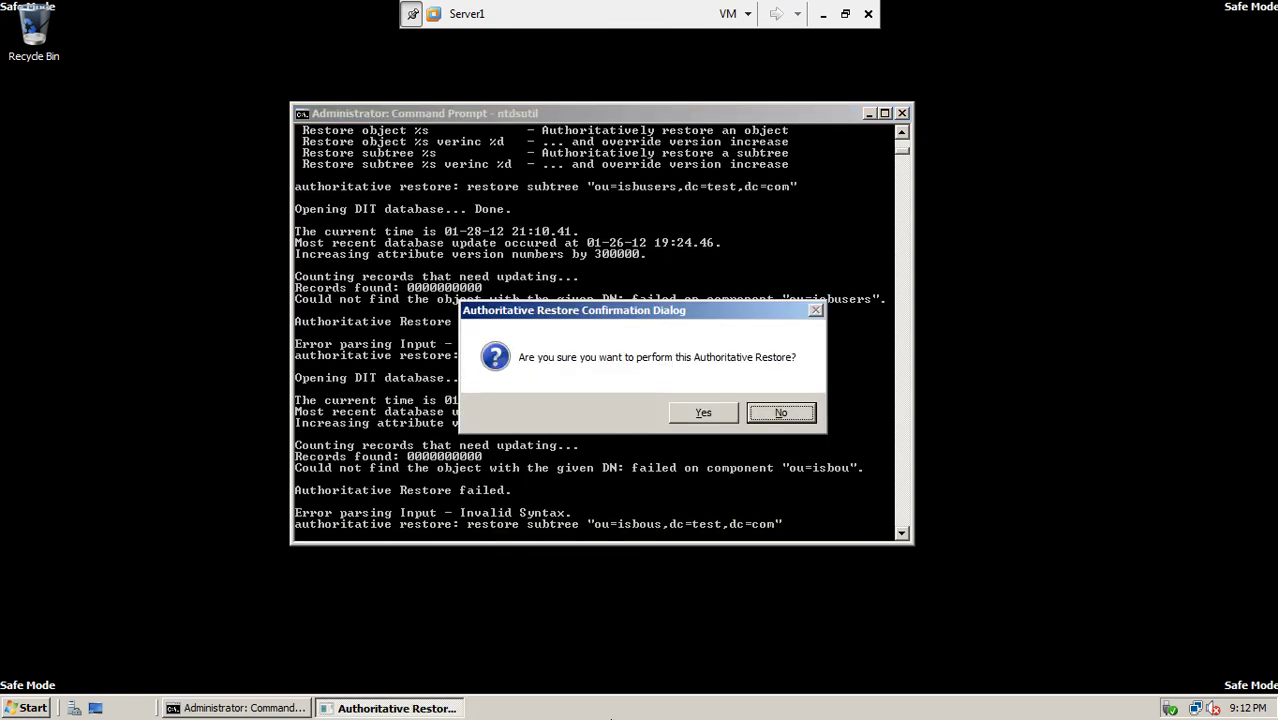
# Confirm Yes to authoritatively restore ou=isbous, updating 20 records
pyautogui.click(704, 416)
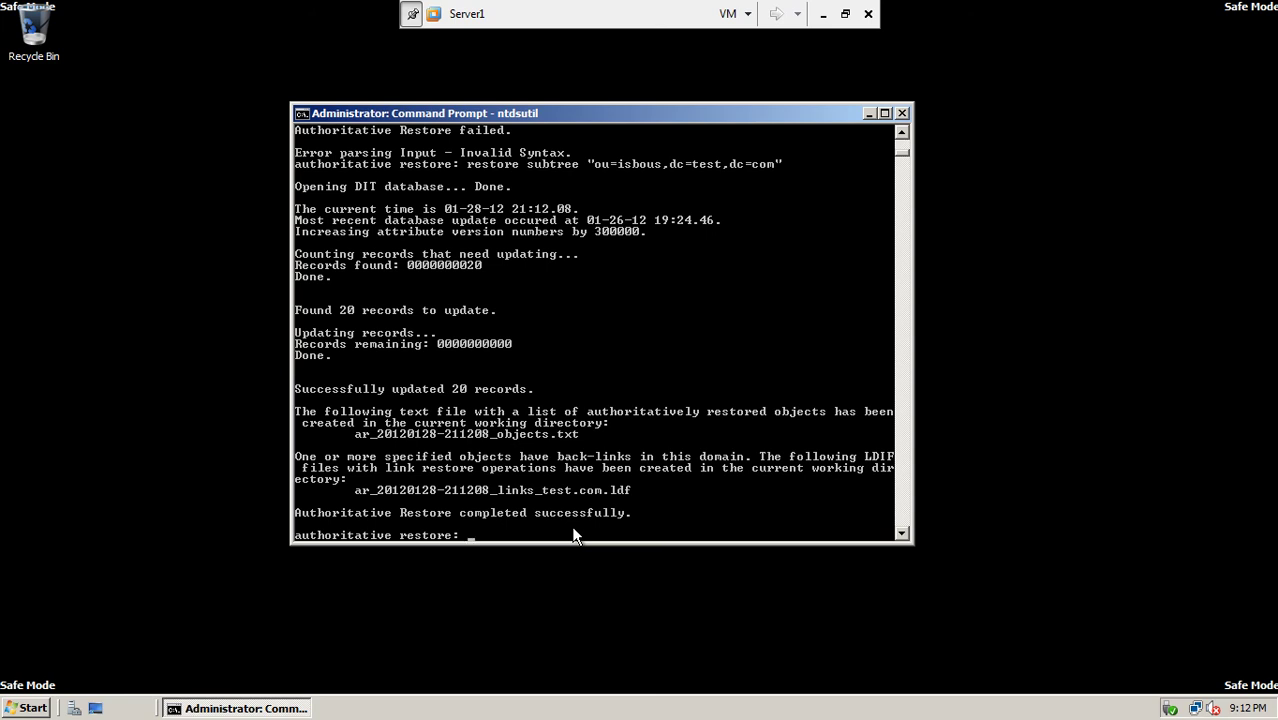
# Quit the authoritative restore menu and ntdsutil, returning to the plain command prompt
pyautogui.write('qu')
pyautogui.write('it')
pyautogui.press('Return')
pyautogui.write('quit')
pyautogui.press('Return')
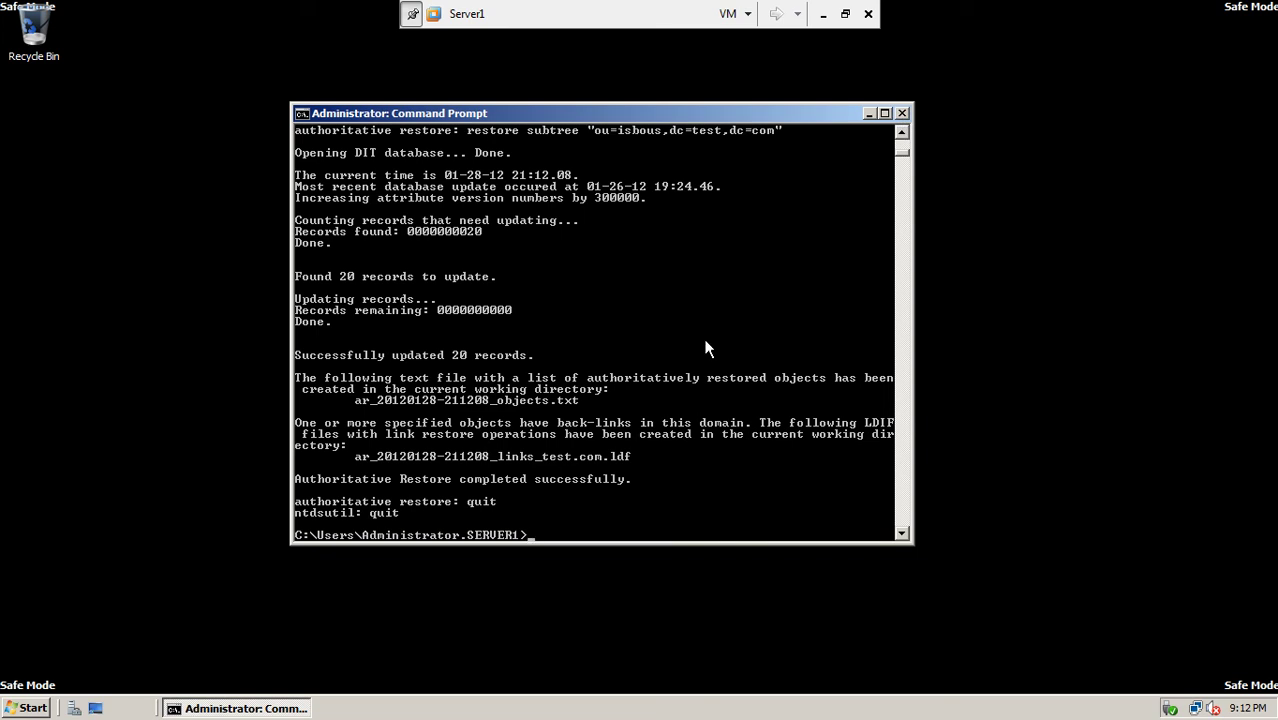
# Close the command prompt, restart Server1 for Hardware: Maintenance (Planned), and minimize the VM
pyautogui.click(902, 113)
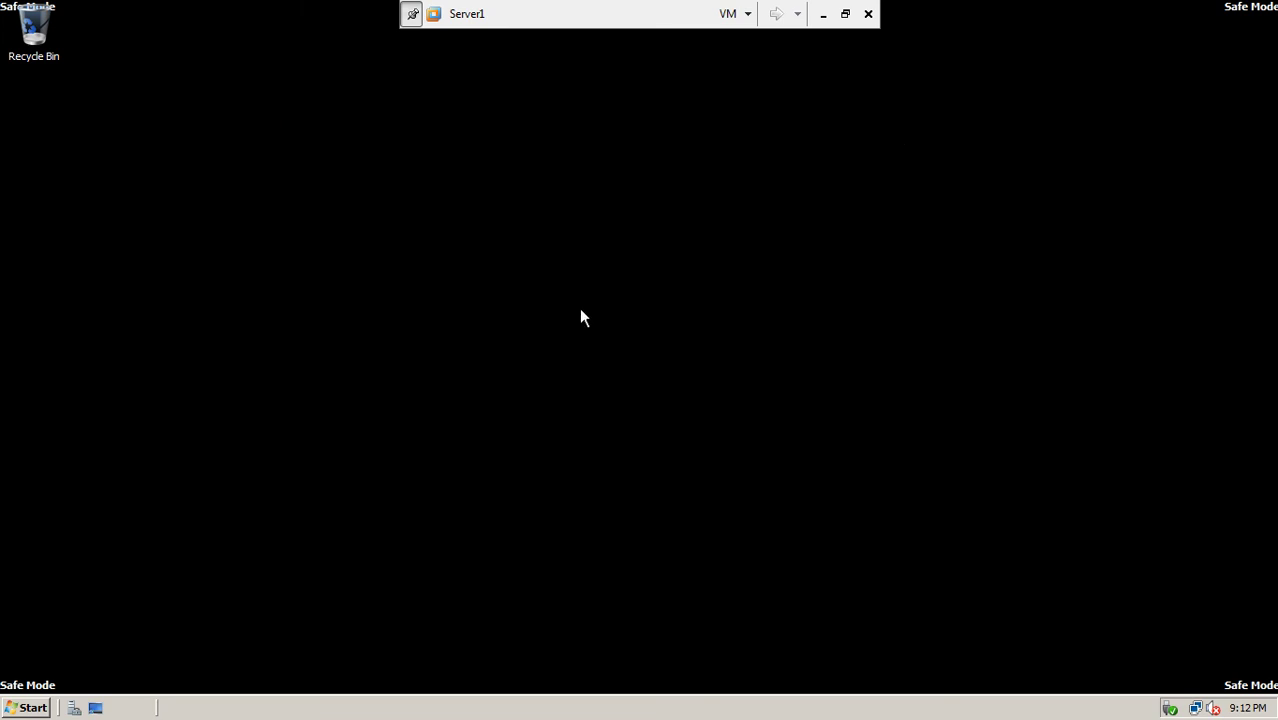
pyautogui.click(27, 707)
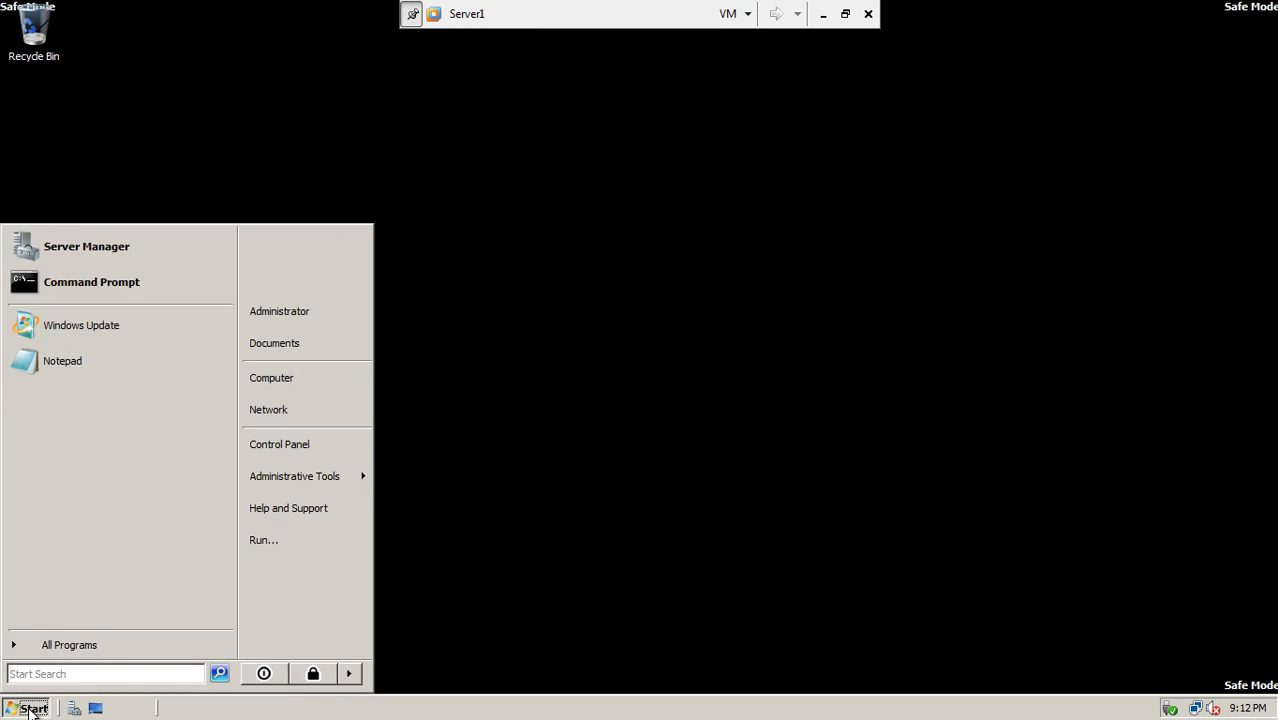
pyautogui.click(350, 676)
pyautogui.click(413, 652)
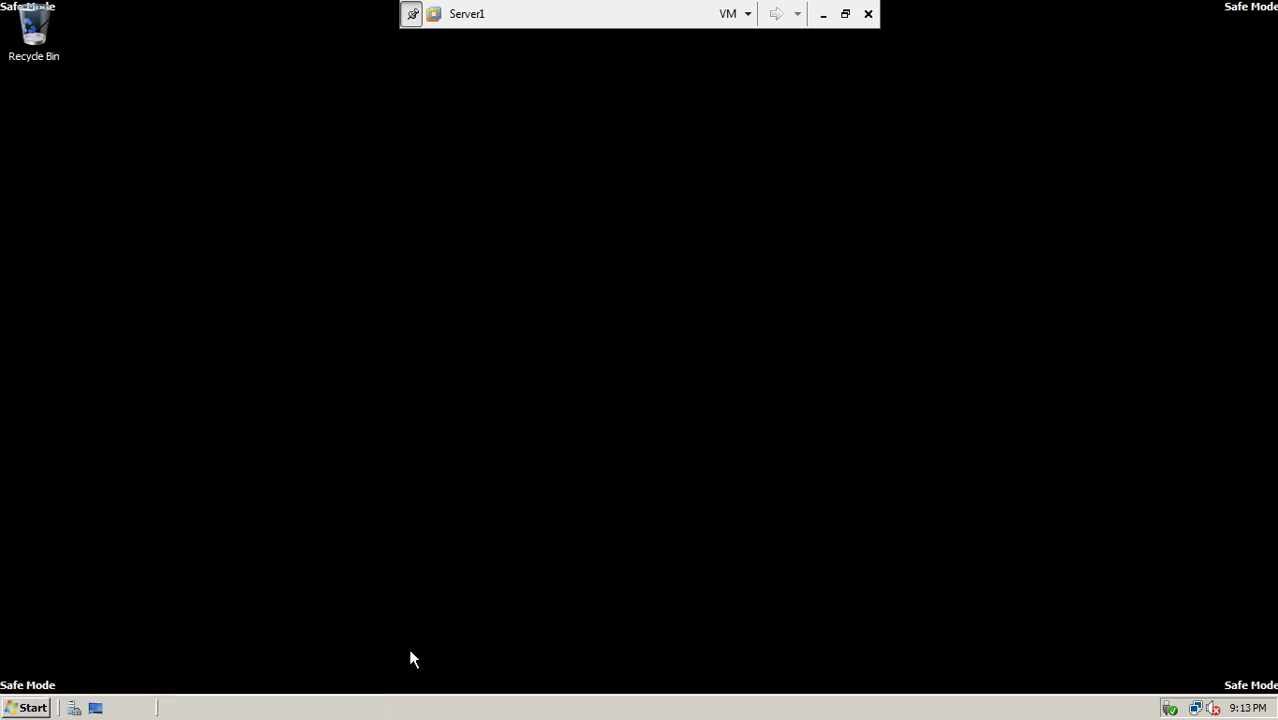
pyautogui.click(639, 300)
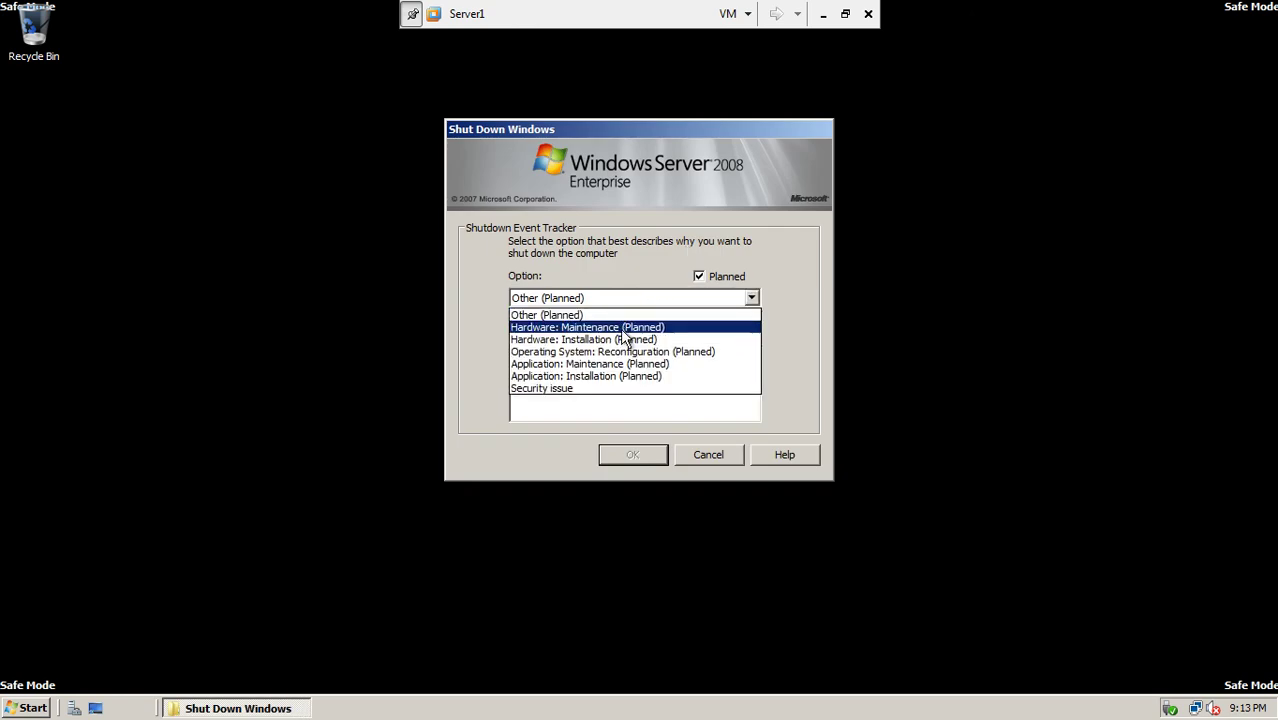
pyautogui.click(610, 322)
pyautogui.click(610, 454)
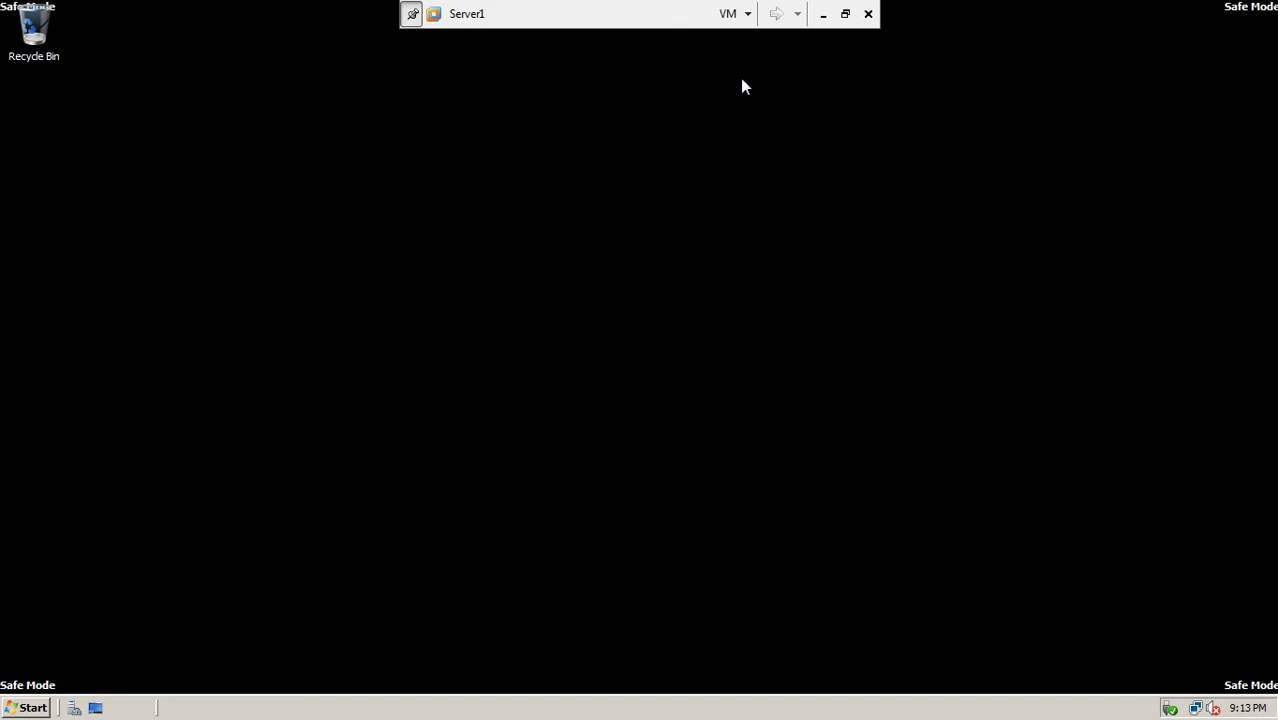
pyautogui.click(824, 20)
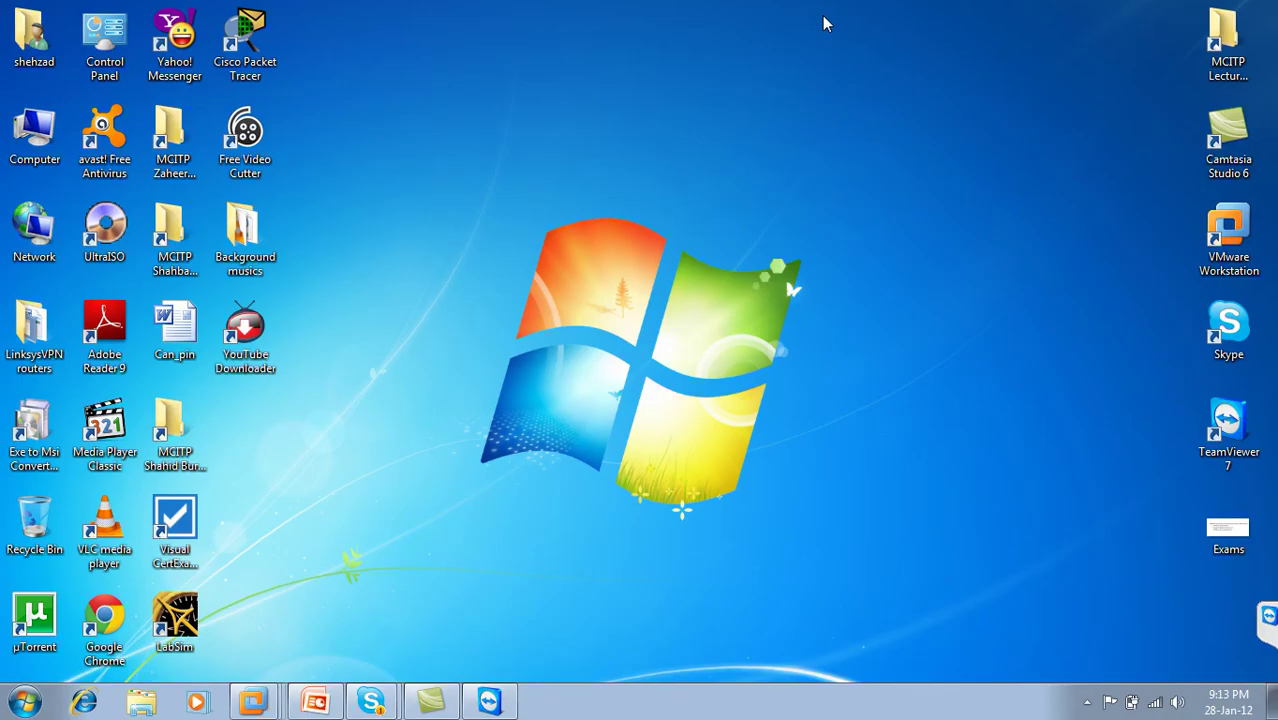
# Pause the screen recording from its notification-area icon
pyautogui.click(1087, 701)
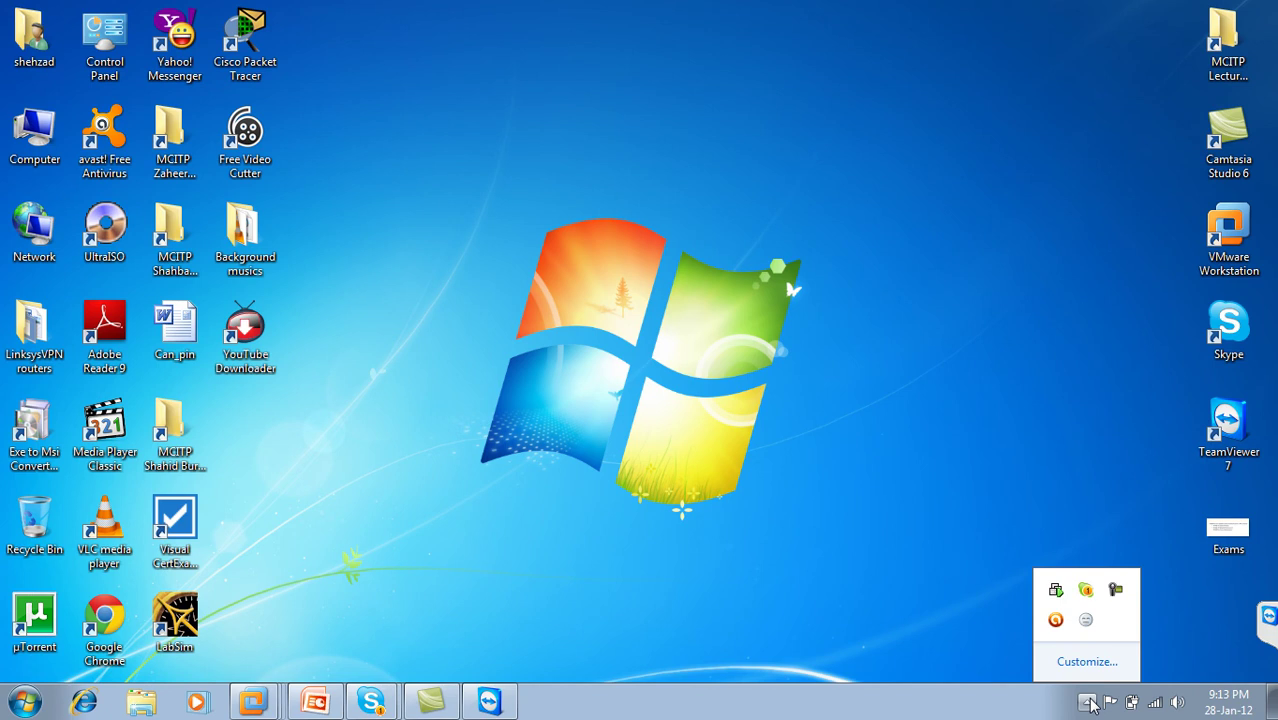
pyautogui.click(1118, 588)
pyautogui.click(1187, 609)
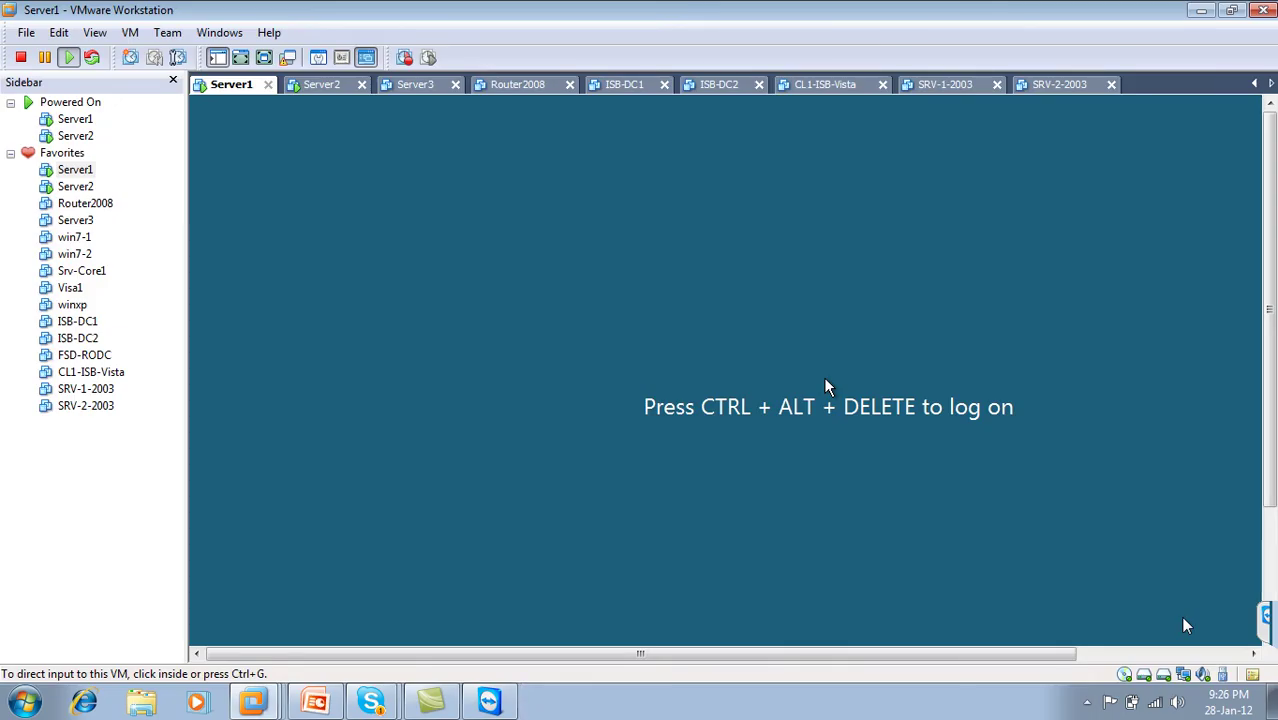
# Show Server1 full screen and sign in as the domain Administrator with the account password
pyautogui.click(264, 57)
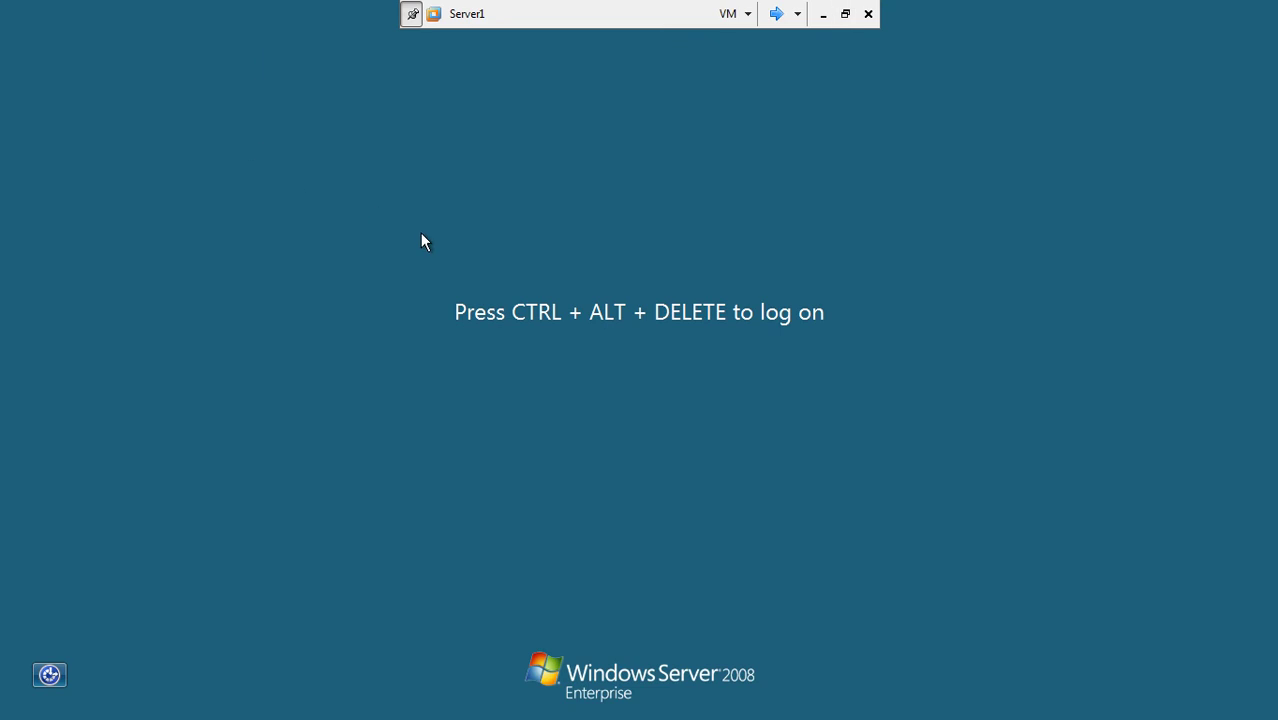
pyautogui.hotkey('ctrl', 'alt', 'Delete')
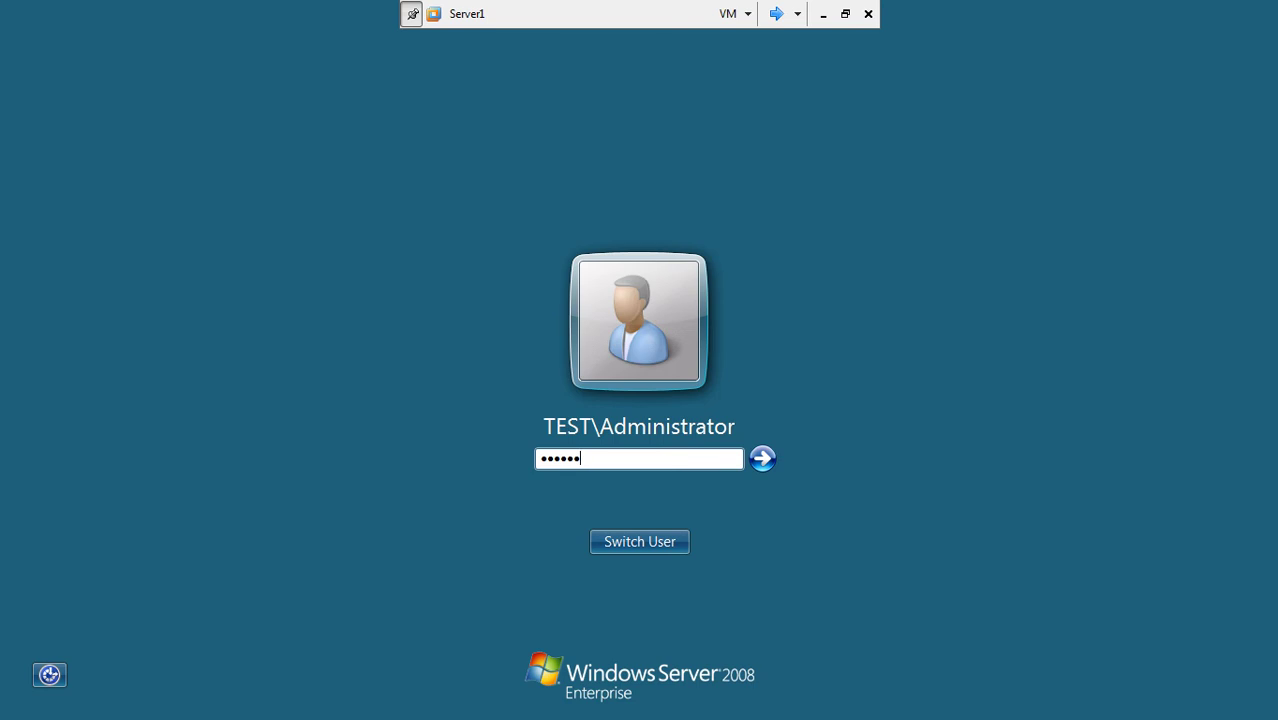
pyautogui.press('Return')
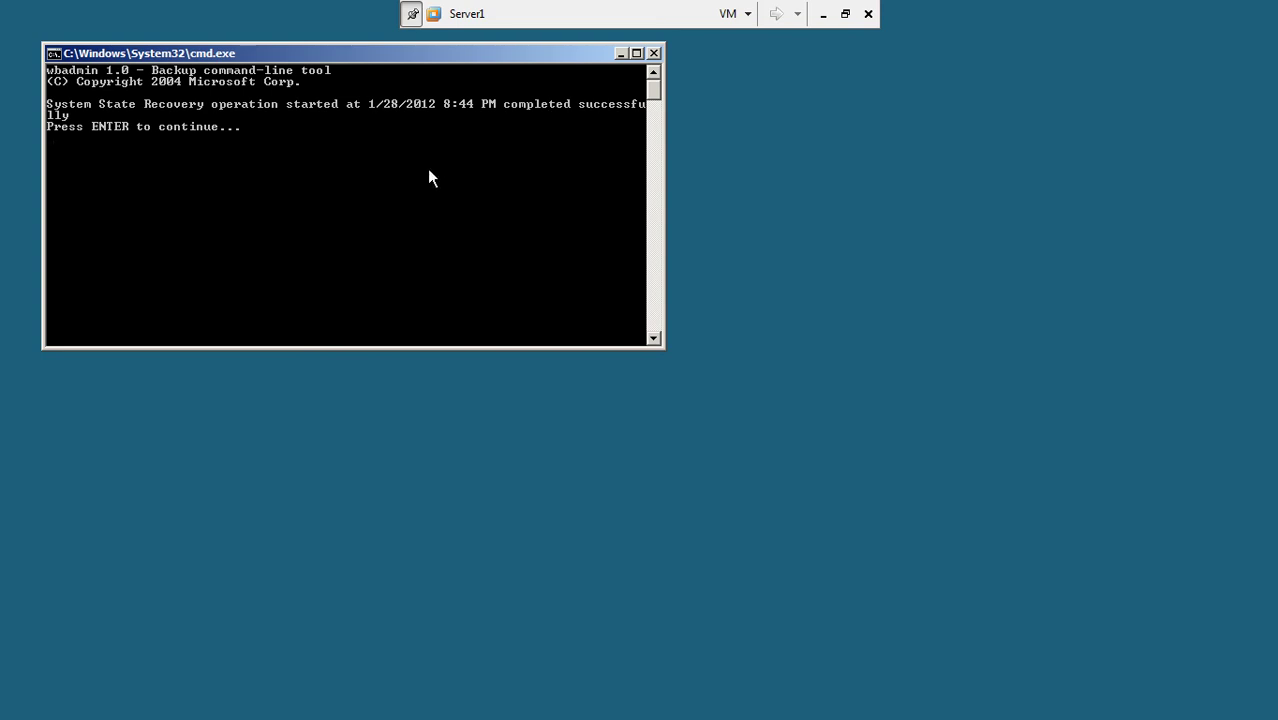
# Dismiss the system state recovery completed message with Enter
pyautogui.press('Return')
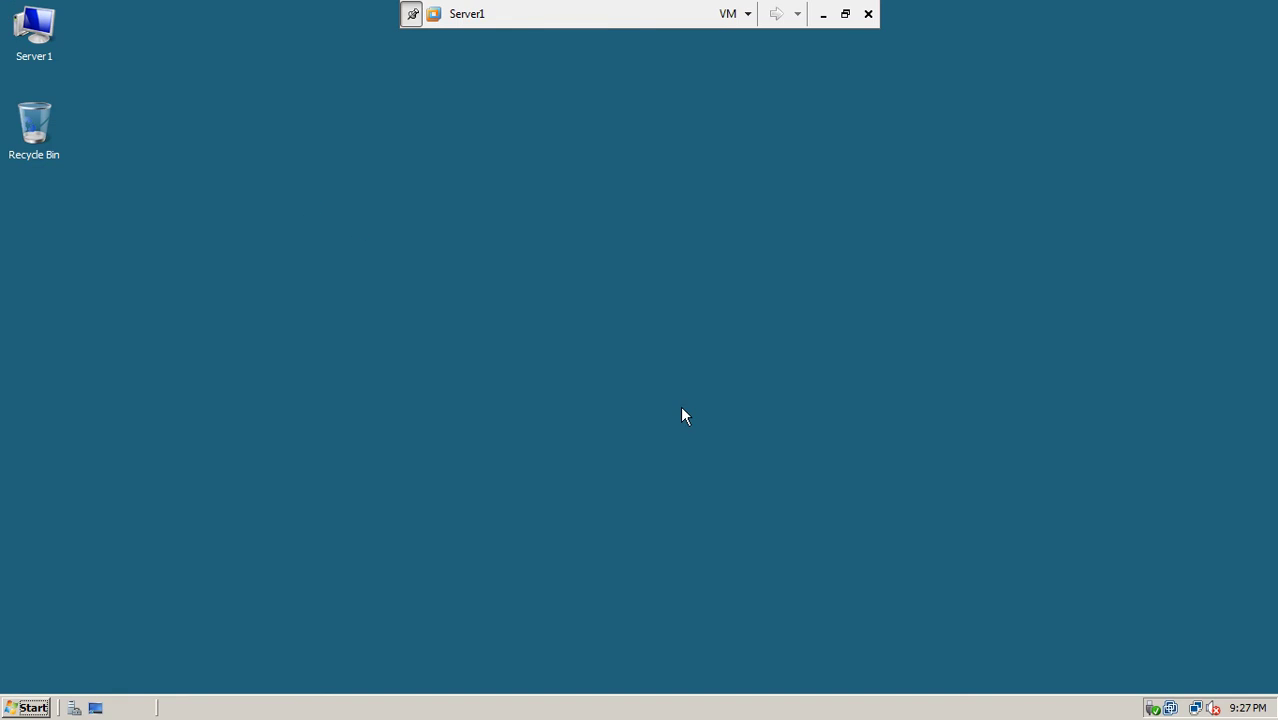
# Refresh the desktop and launch Active Directory Users and Computers from Administrative Tools
pyautogui.rightClick(565, 299)
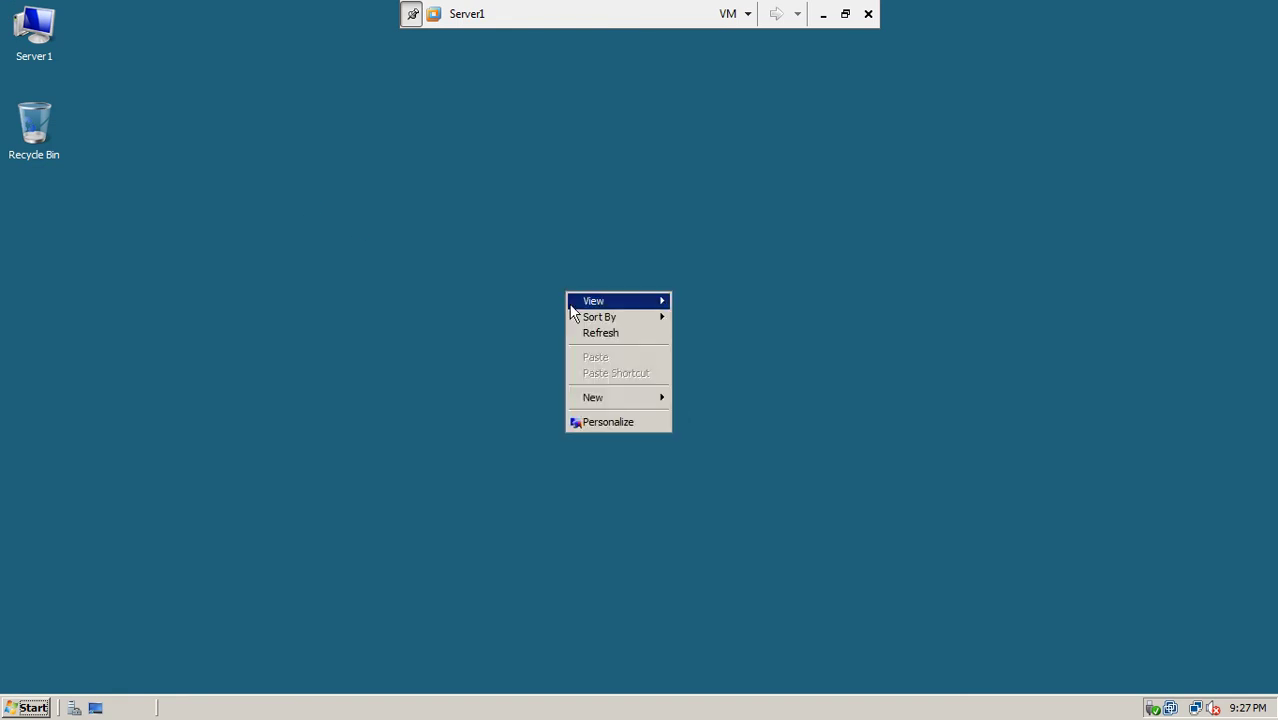
pyautogui.click(584, 333)
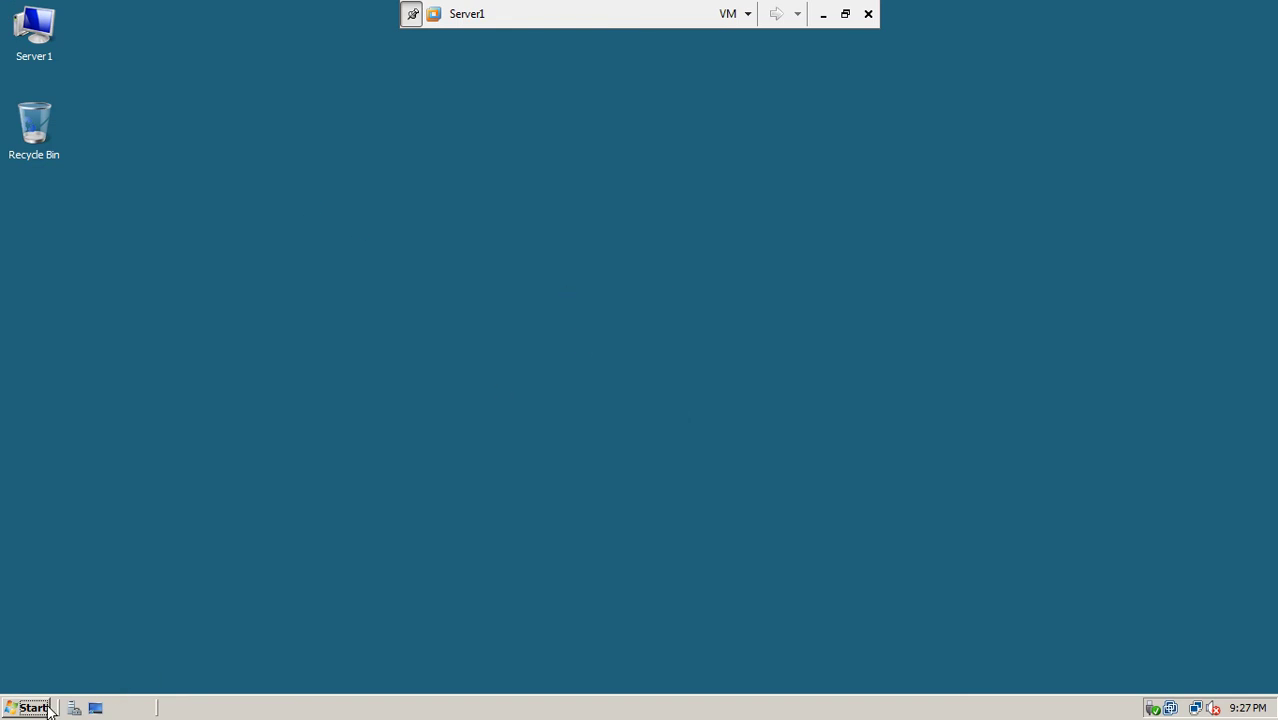
pyautogui.click(30, 708)
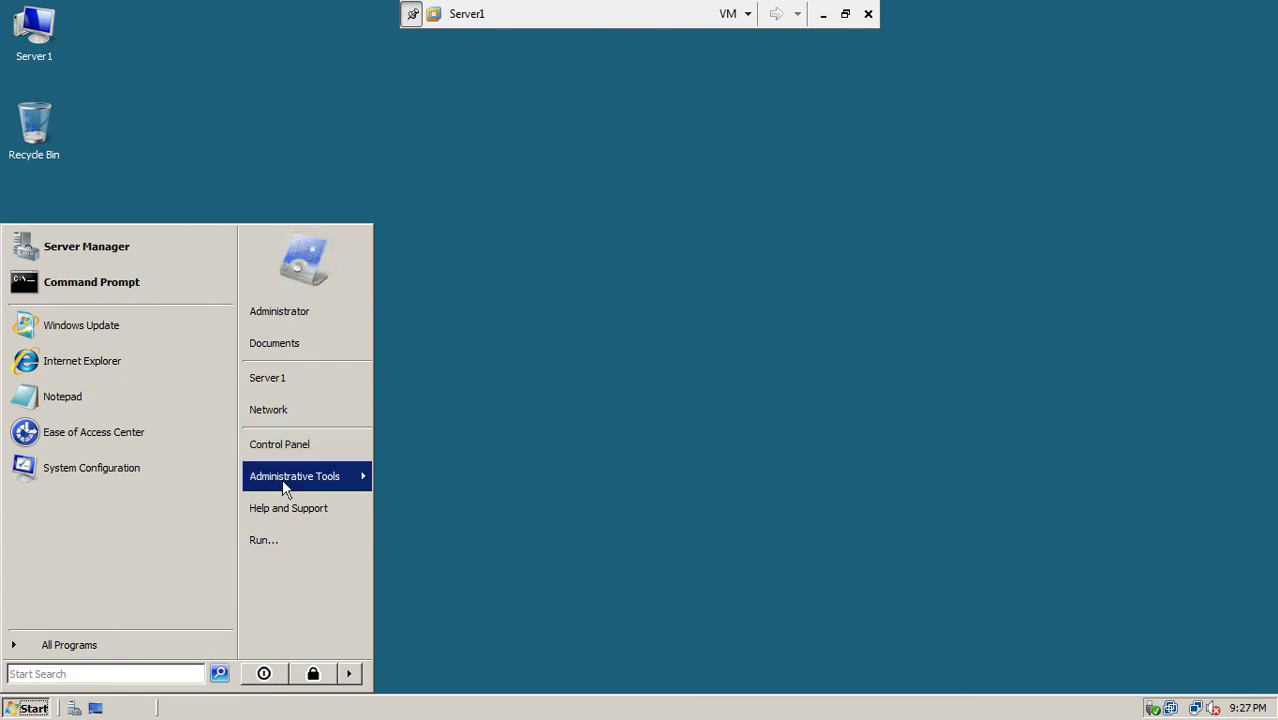
pyautogui.moveTo(283, 478)
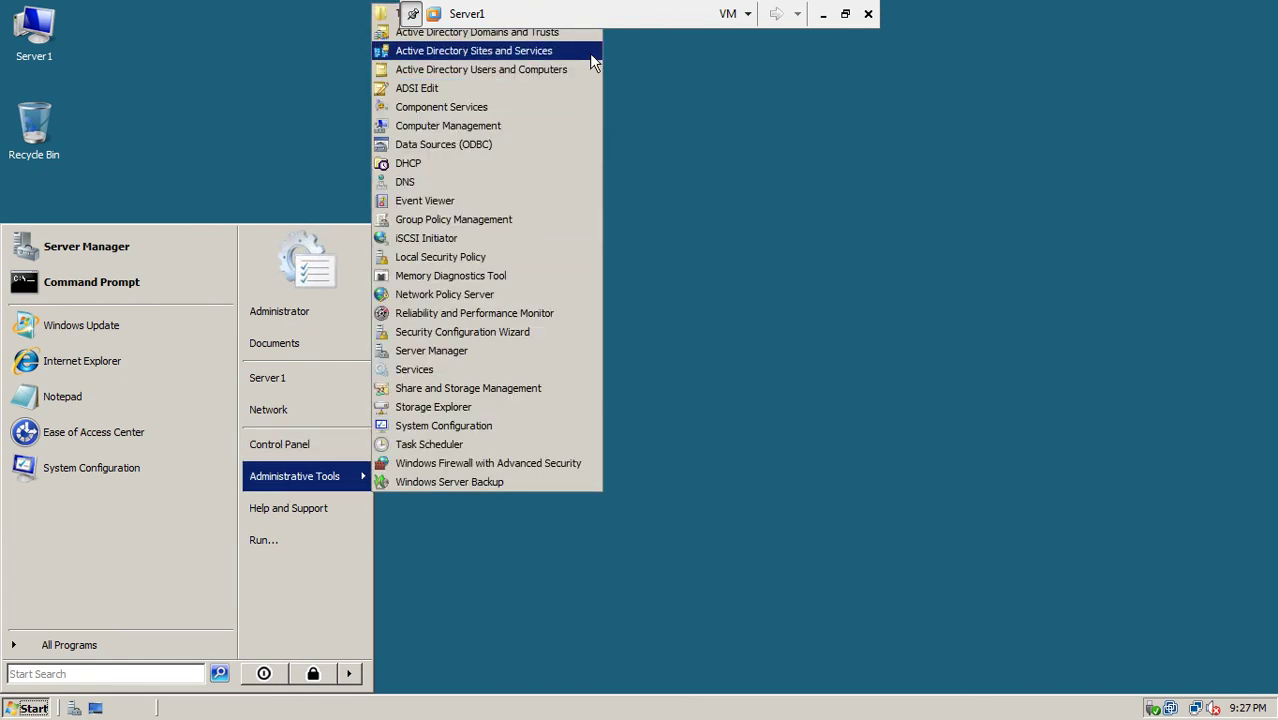
pyautogui.click(563, 70)
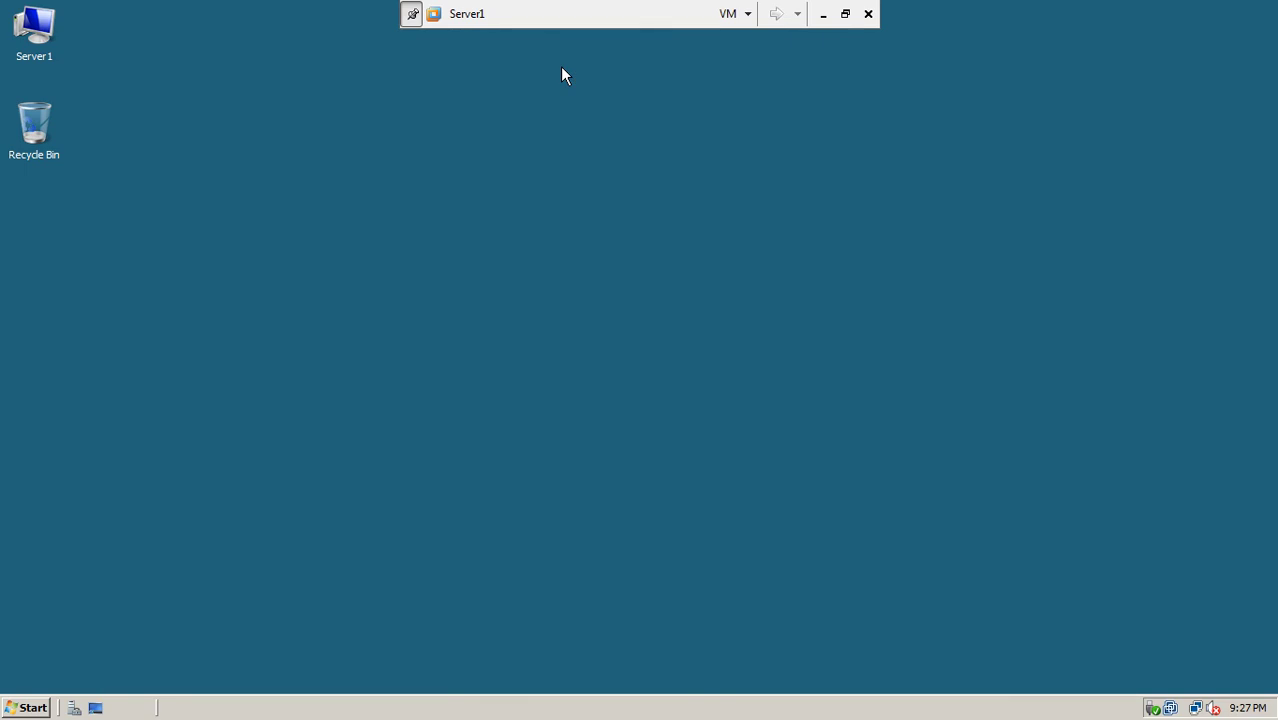
pyautogui.rightClick(541, 208)
pyautogui.click(556, 245)
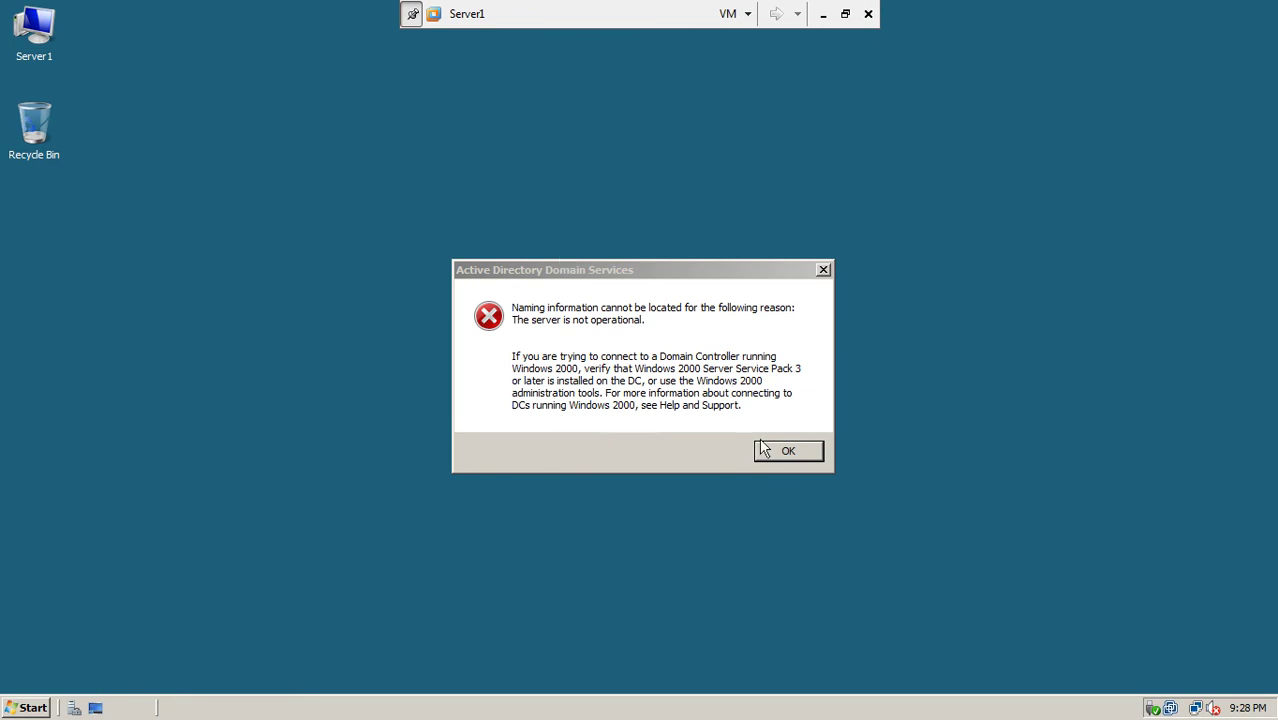
# Dismiss the server-not-operational error, close Active Directory Users and Computers, and refresh the desktop
pyautogui.click(788, 452)
pyautogui.rightClick(578, 369)
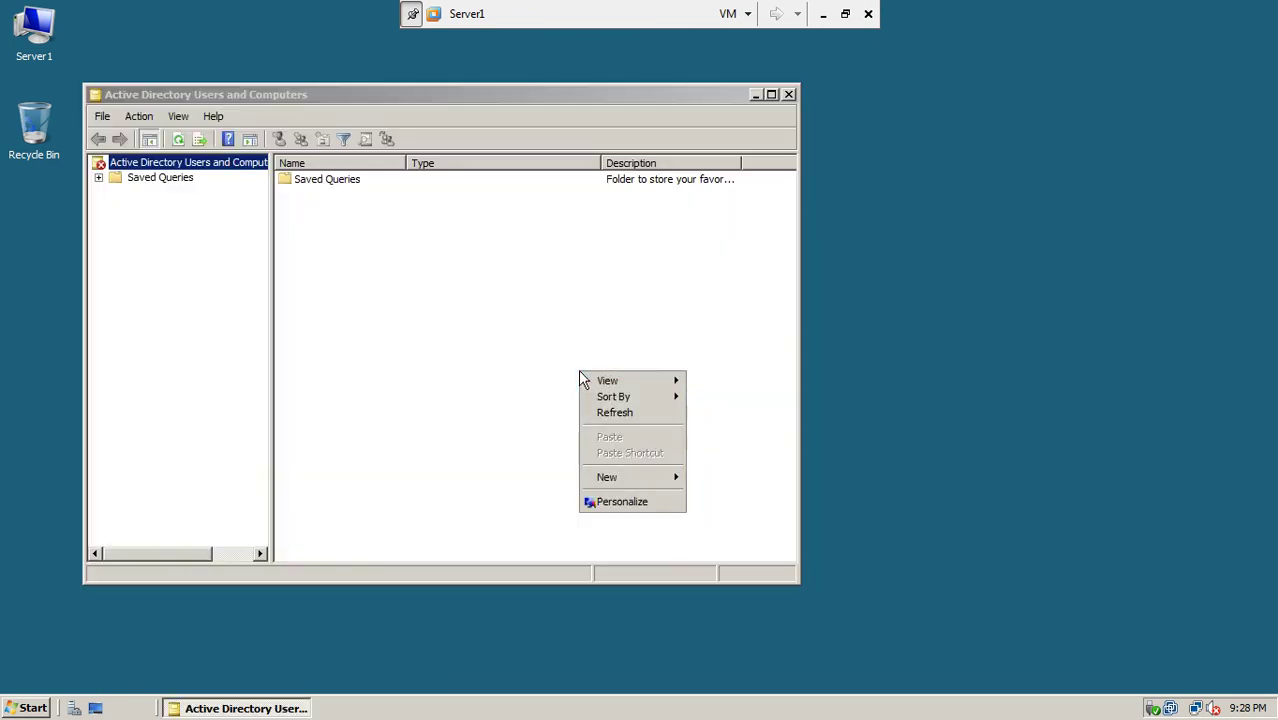
pyautogui.click(605, 412)
pyautogui.click(788, 94)
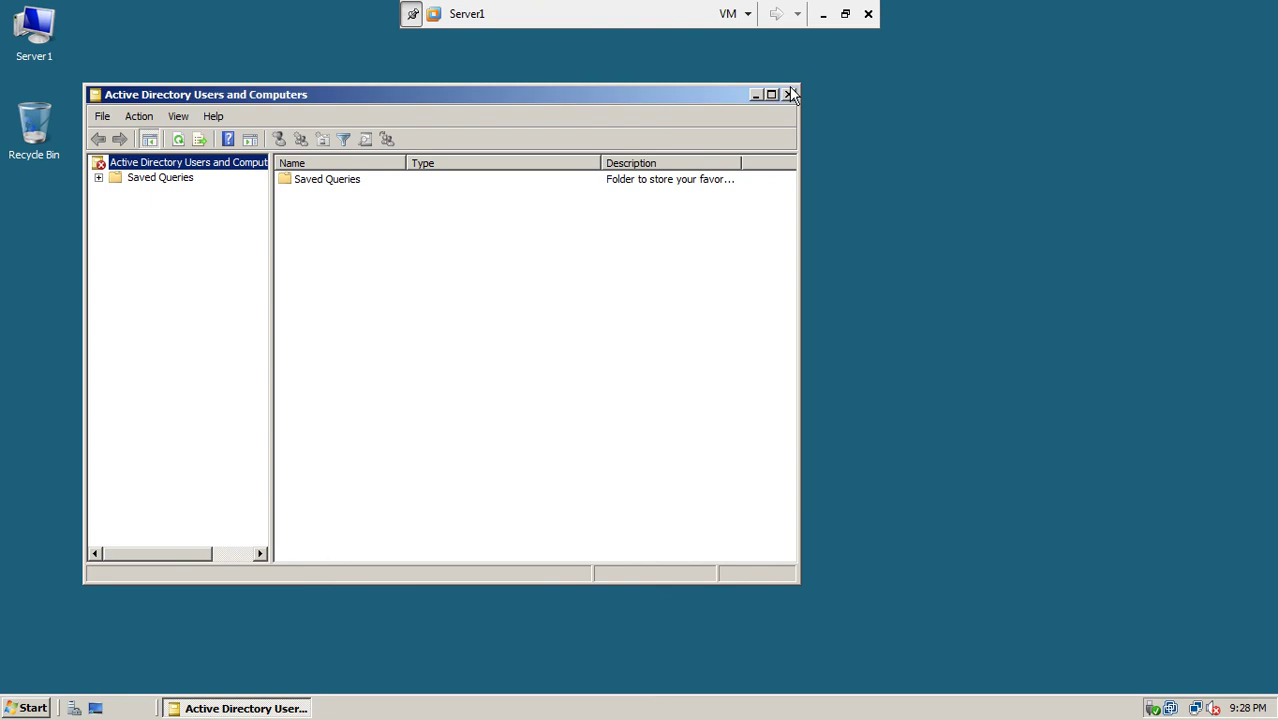
pyautogui.rightClick(784, 99)
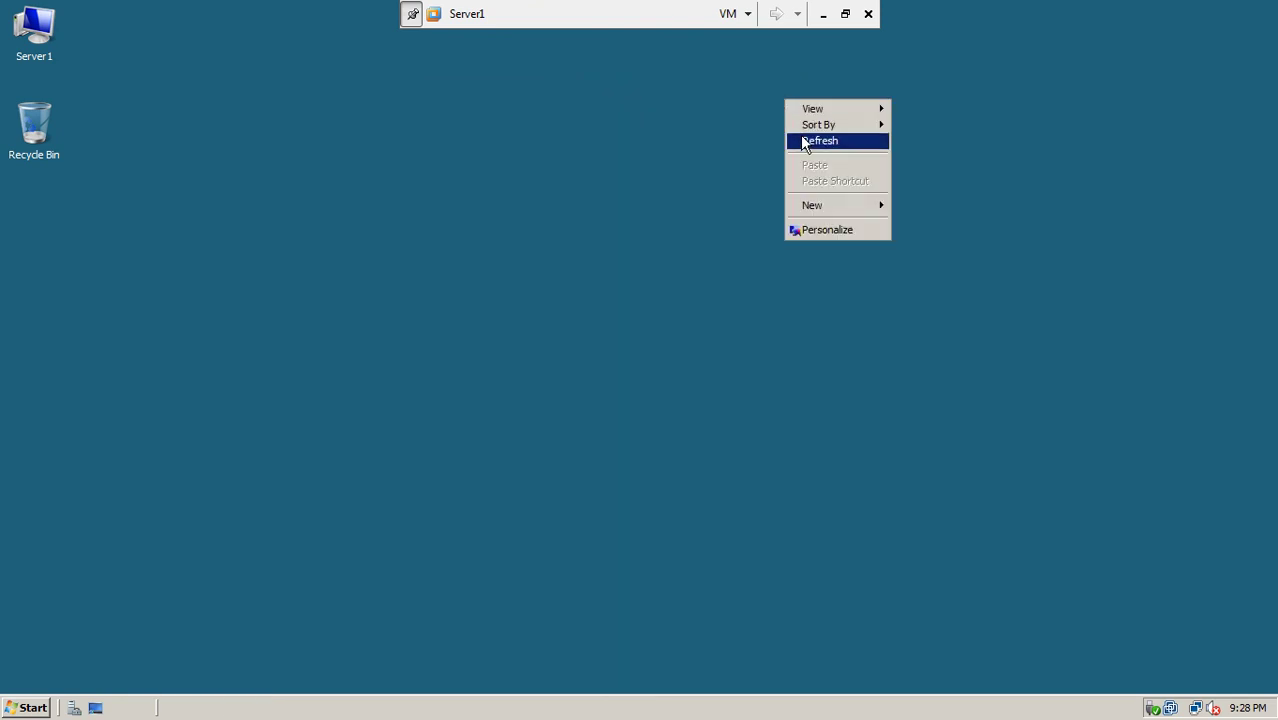
pyautogui.click(802, 138)
pyautogui.rightClick(507, 317)
pyautogui.click(524, 357)
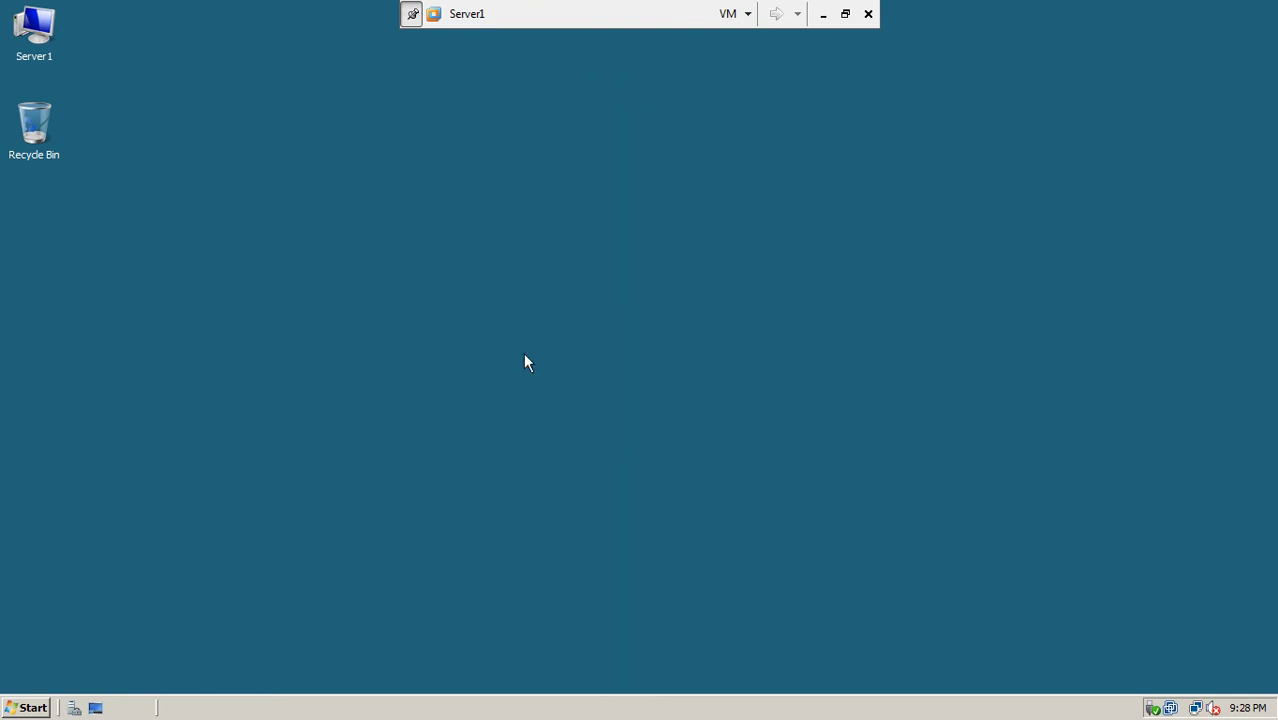
pyautogui.rightClick(524, 354)
pyautogui.click(539, 396)
# Relaunch Active Directory Users and Computers and refresh the desktop while it loads
pyautogui.click(24, 708)
pyautogui.moveTo(300, 476)
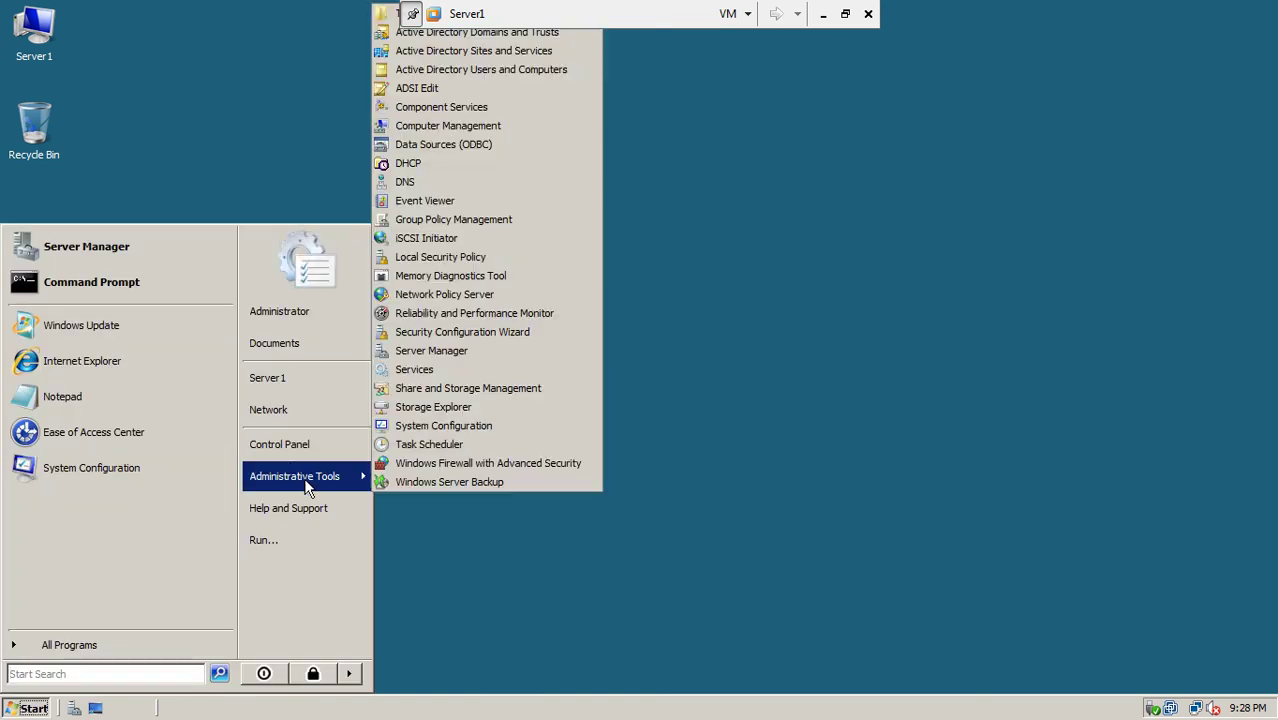
pyautogui.click(516, 69)
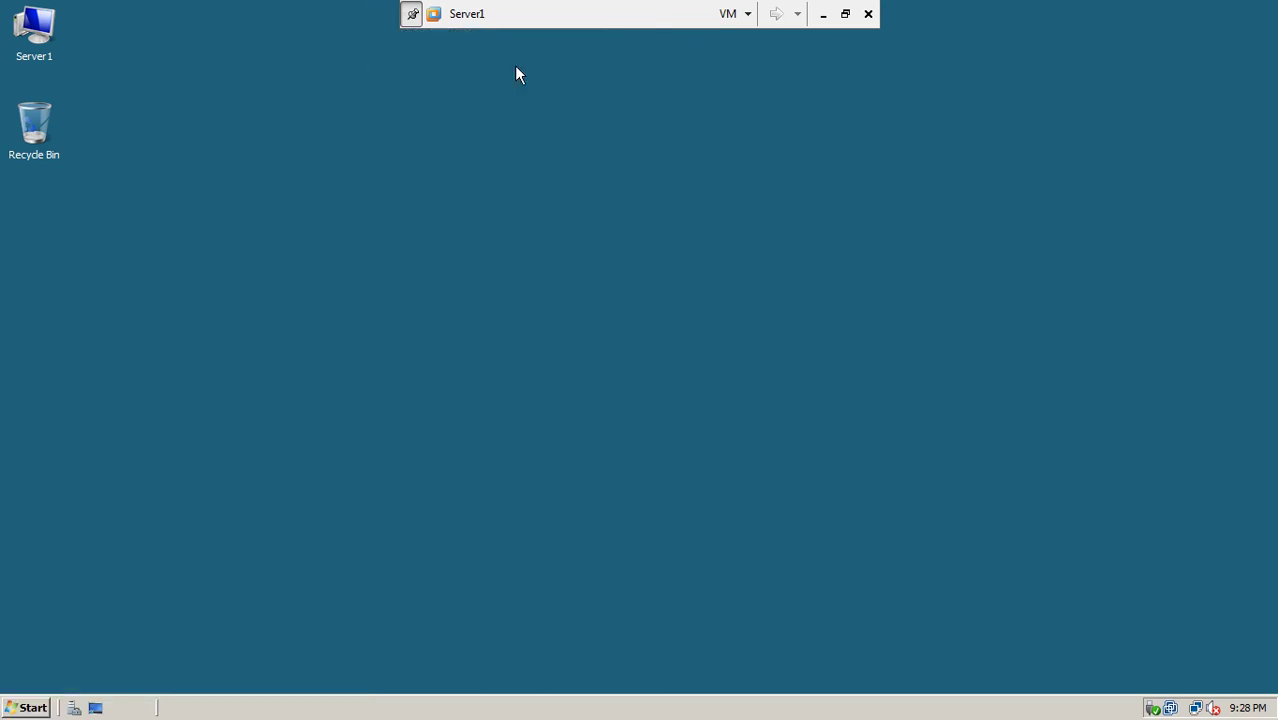
pyautogui.rightClick(478, 361)
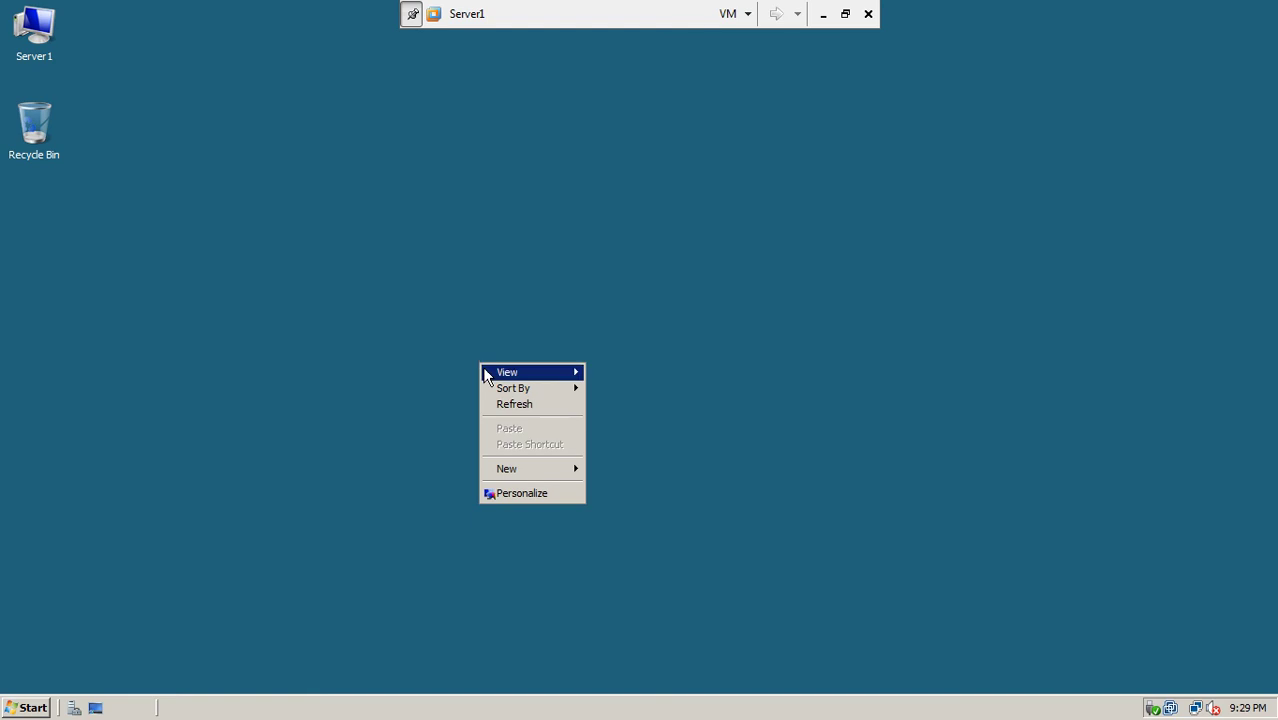
pyautogui.click(510, 408)
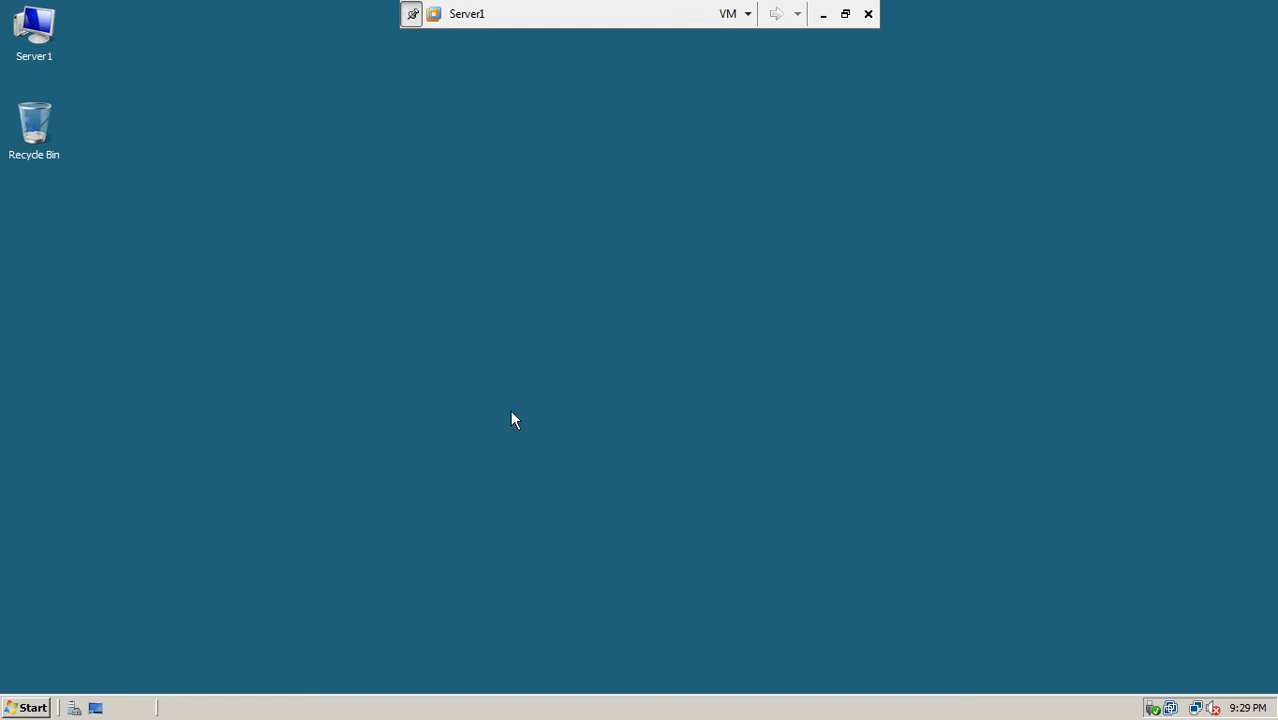
pyautogui.rightClick(511, 410)
pyautogui.click(536, 454)
pyautogui.rightClick(869, 151)
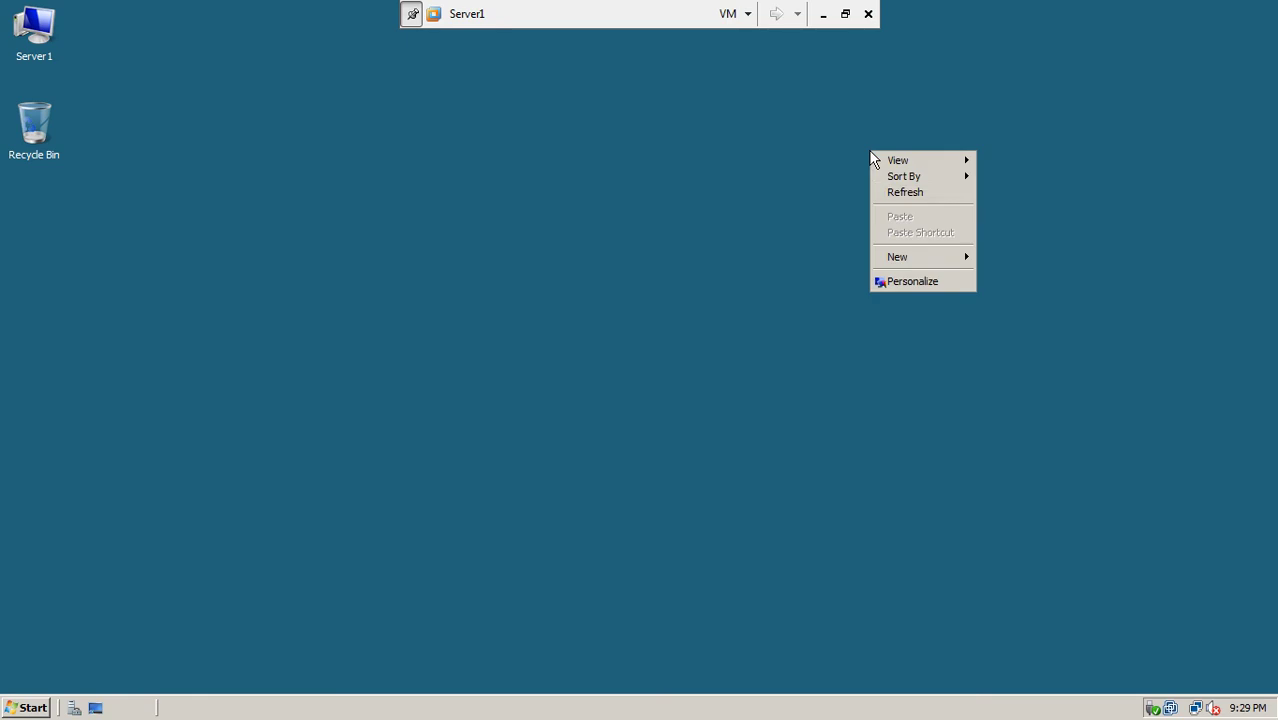
pyautogui.click(891, 190)
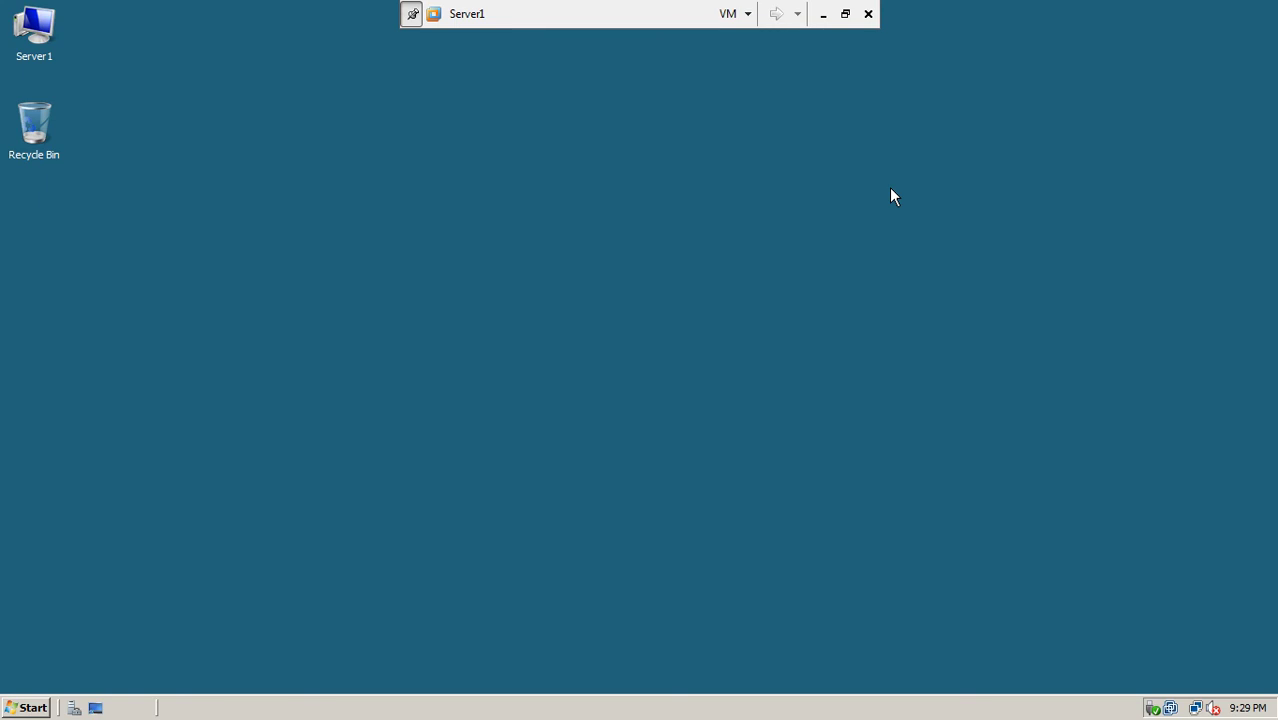
pyautogui.rightClick(891, 189)
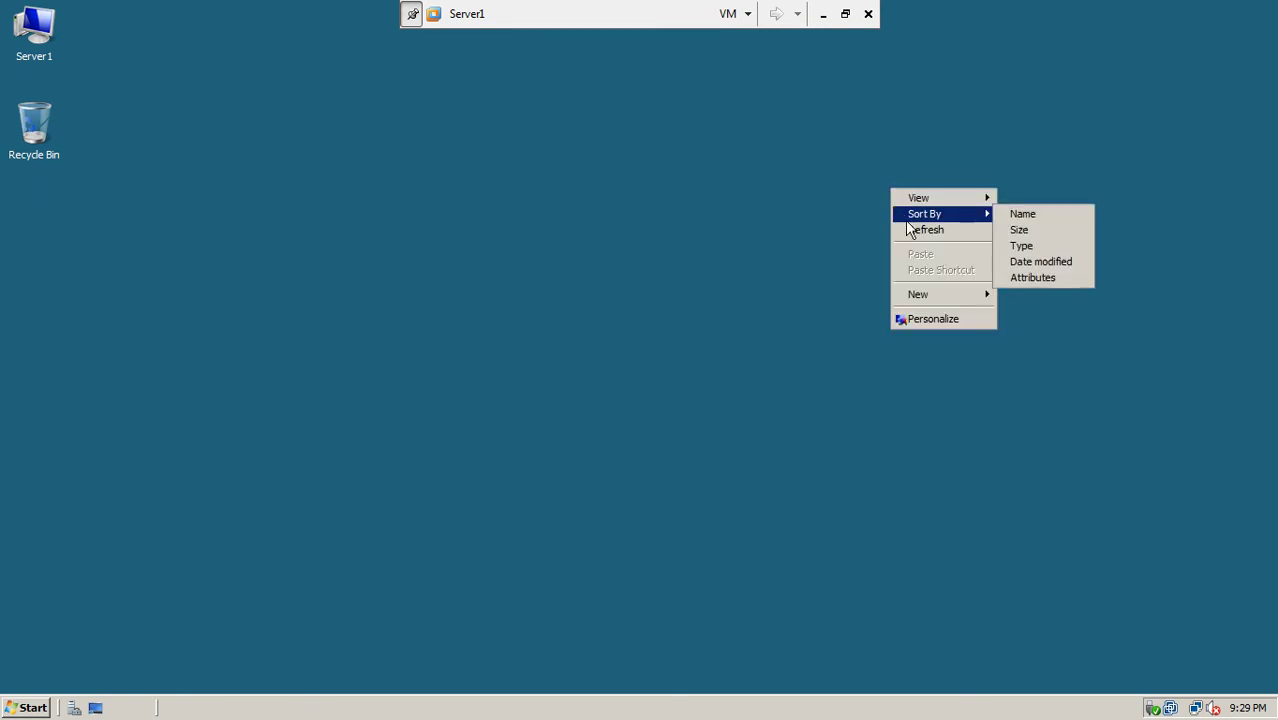
pyautogui.click(909, 232)
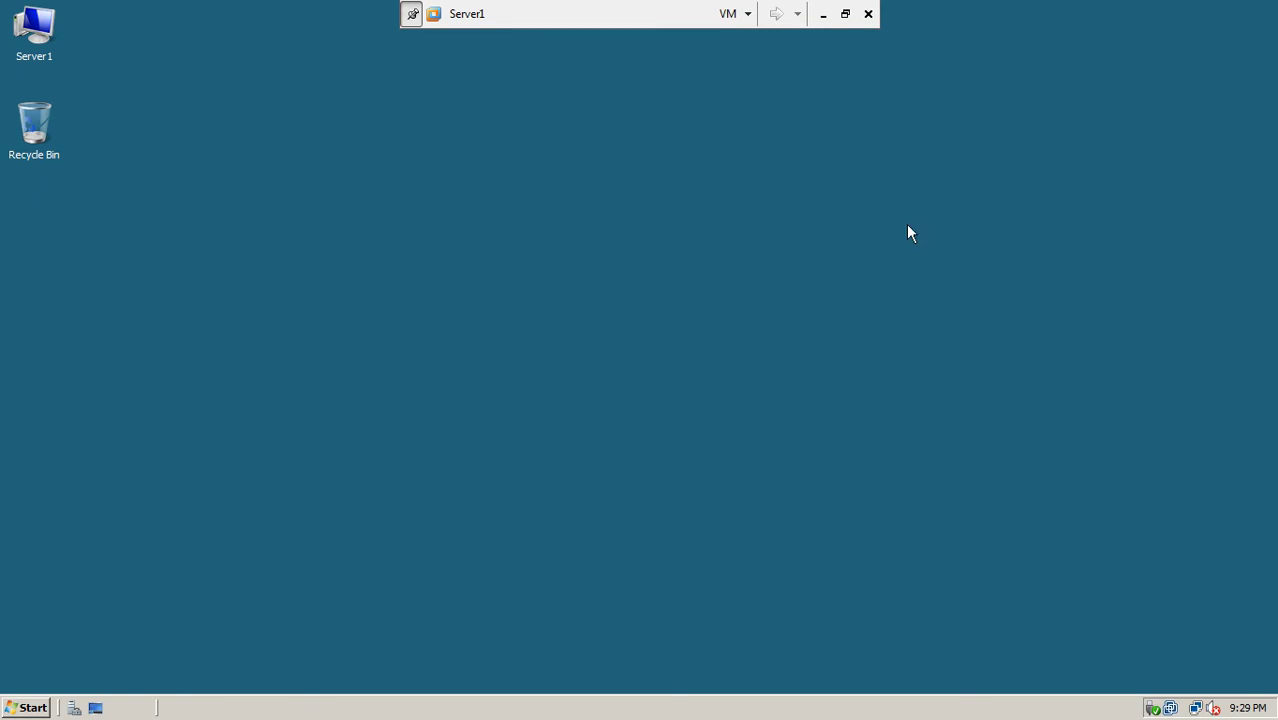
# Browse Server1's Local Disk (C:), dismiss the server-not-operational error, and close Explorer
pyautogui.doubleClick(44, 38)
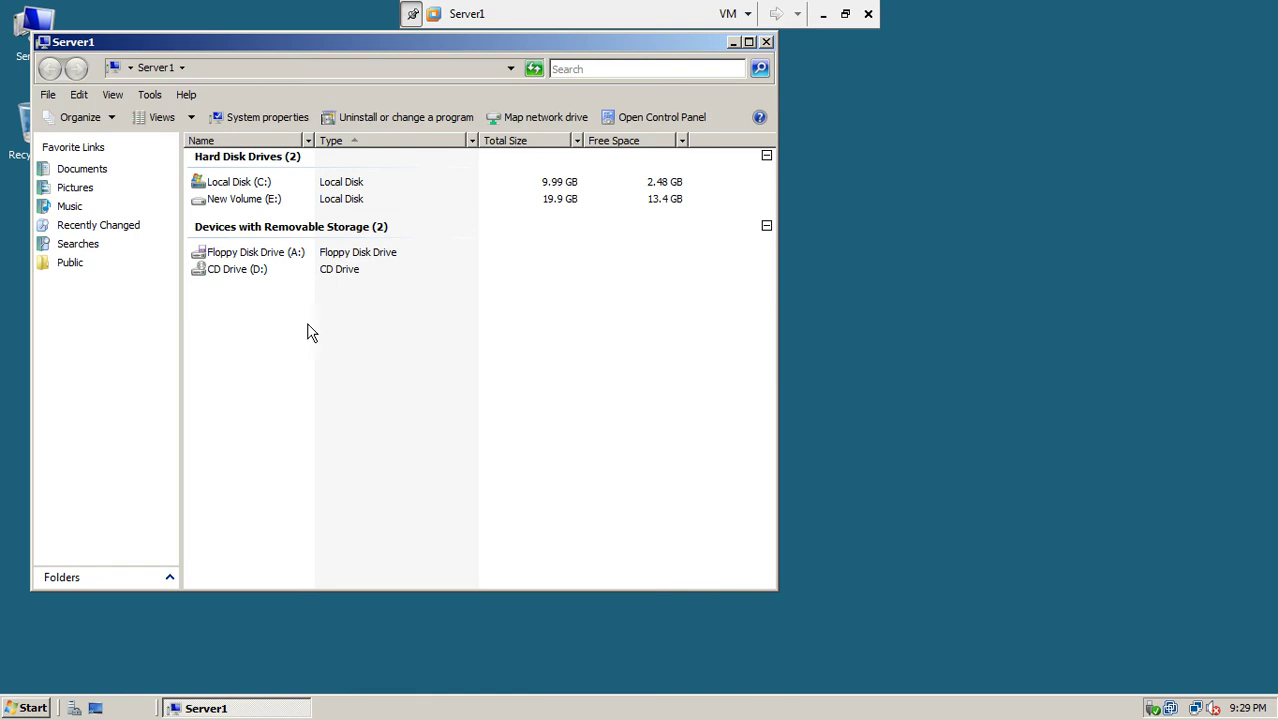
pyautogui.doubleClick(256, 182)
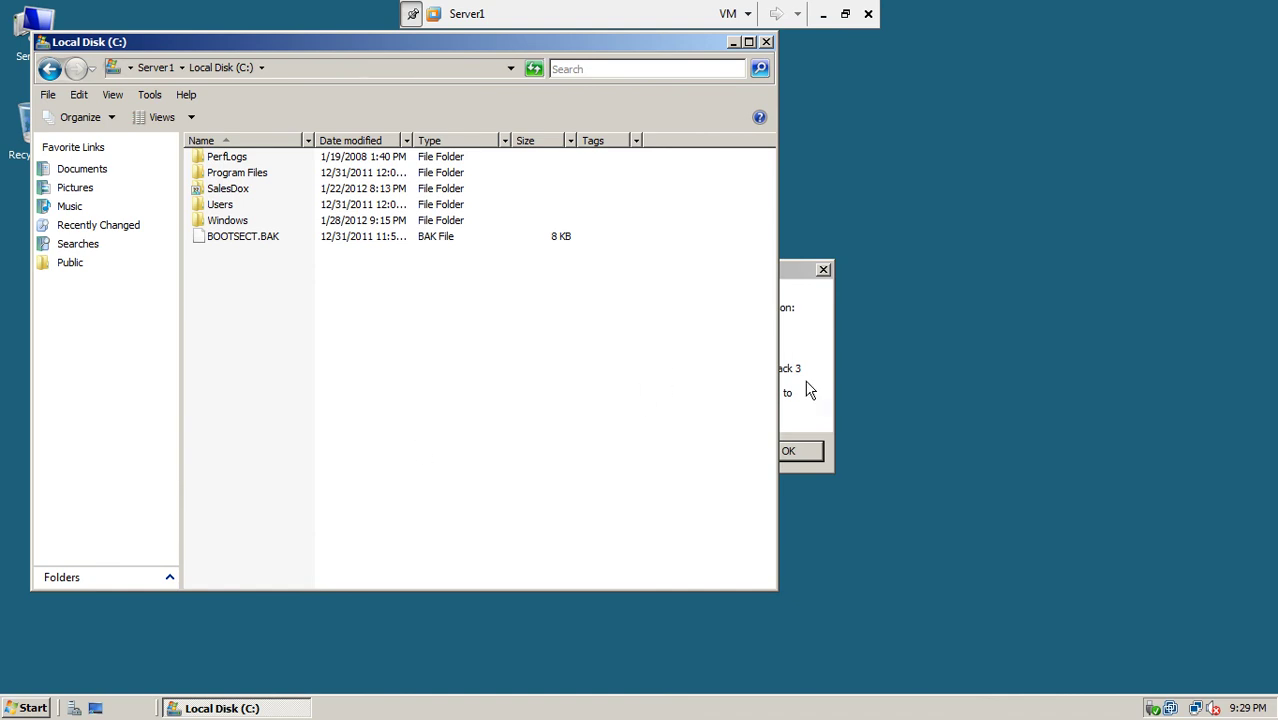
pyautogui.click(822, 370)
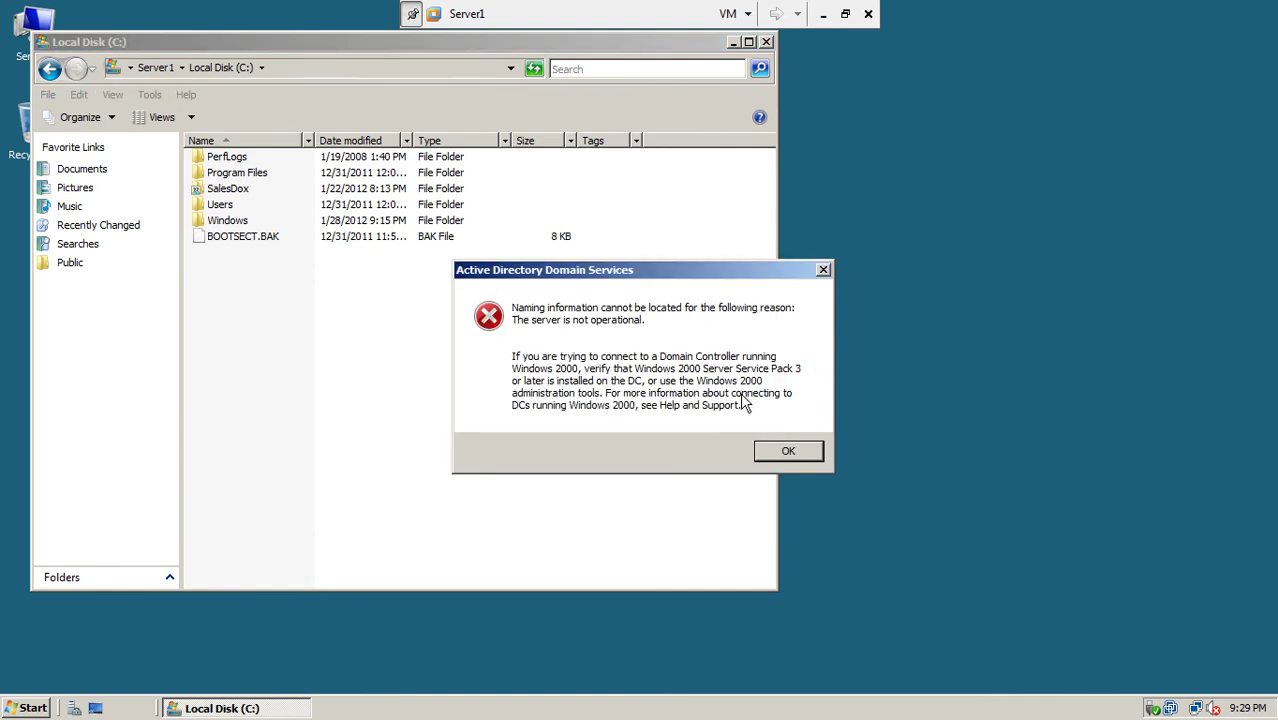
pyautogui.click(785, 453)
pyautogui.moveTo(650, 50); pyautogui.dragTo(901, 106)
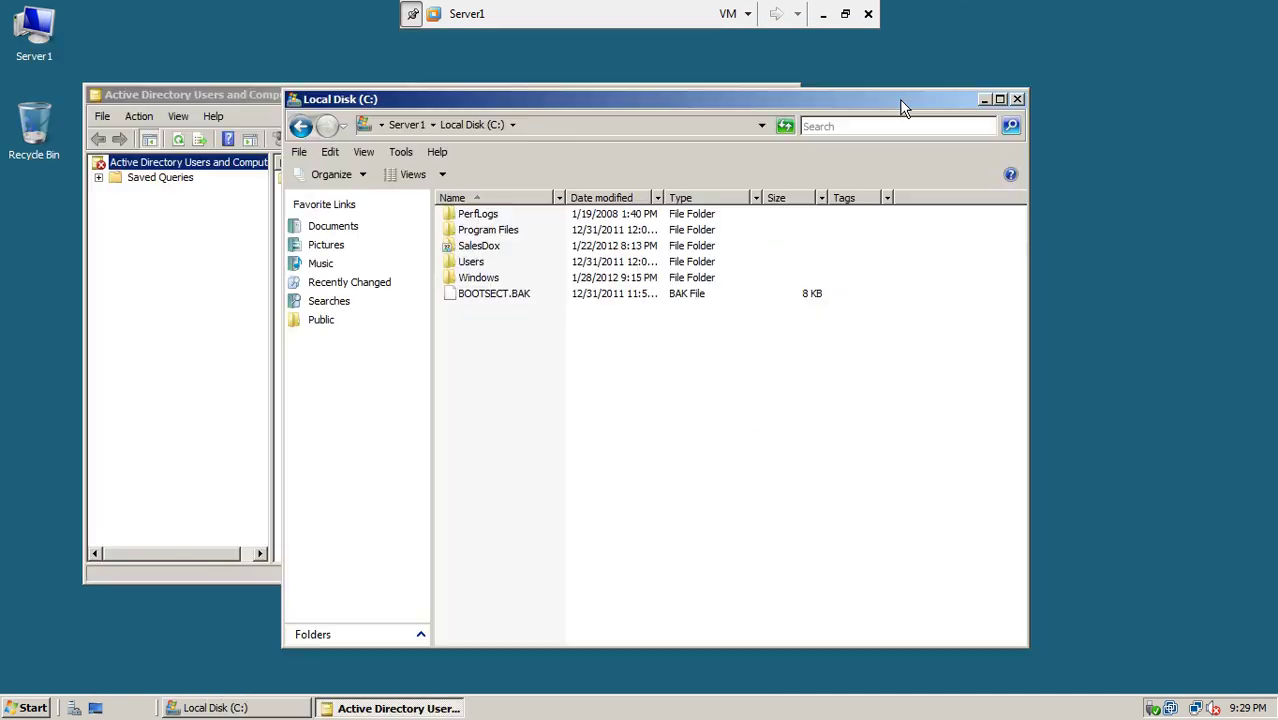
pyautogui.click(1017, 100)
# Close Active Directory Users and Computers and refresh the desktop
pyautogui.click(788, 95)
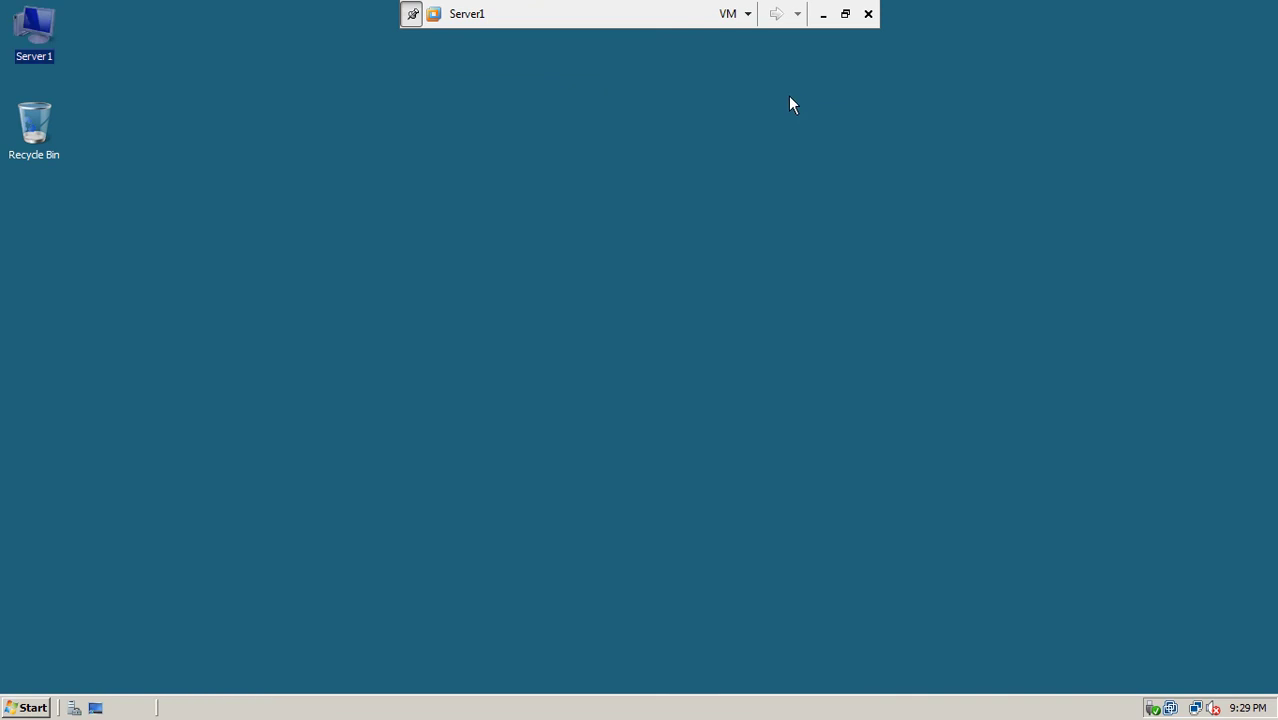
pyautogui.rightClick(607, 229)
pyautogui.click(632, 273)
pyautogui.rightClick(630, 268)
pyautogui.click(652, 310)
pyautogui.rightClick(655, 312)
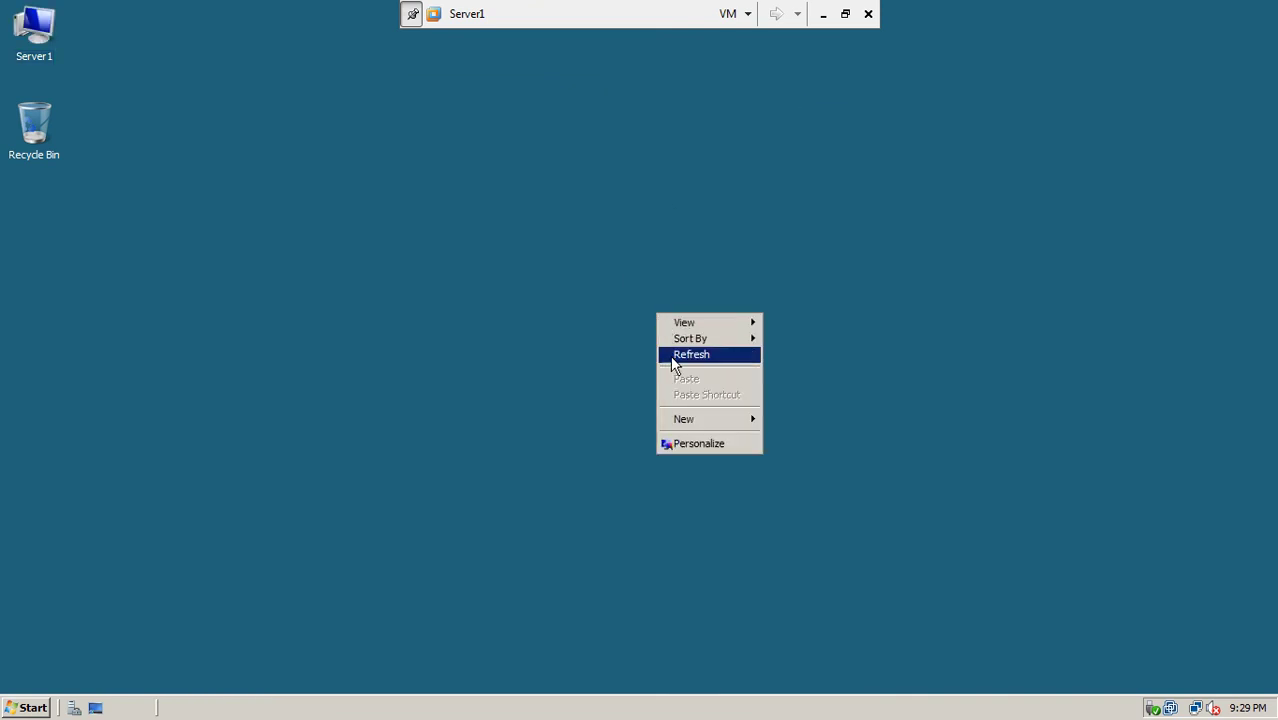
pyautogui.click(671, 356)
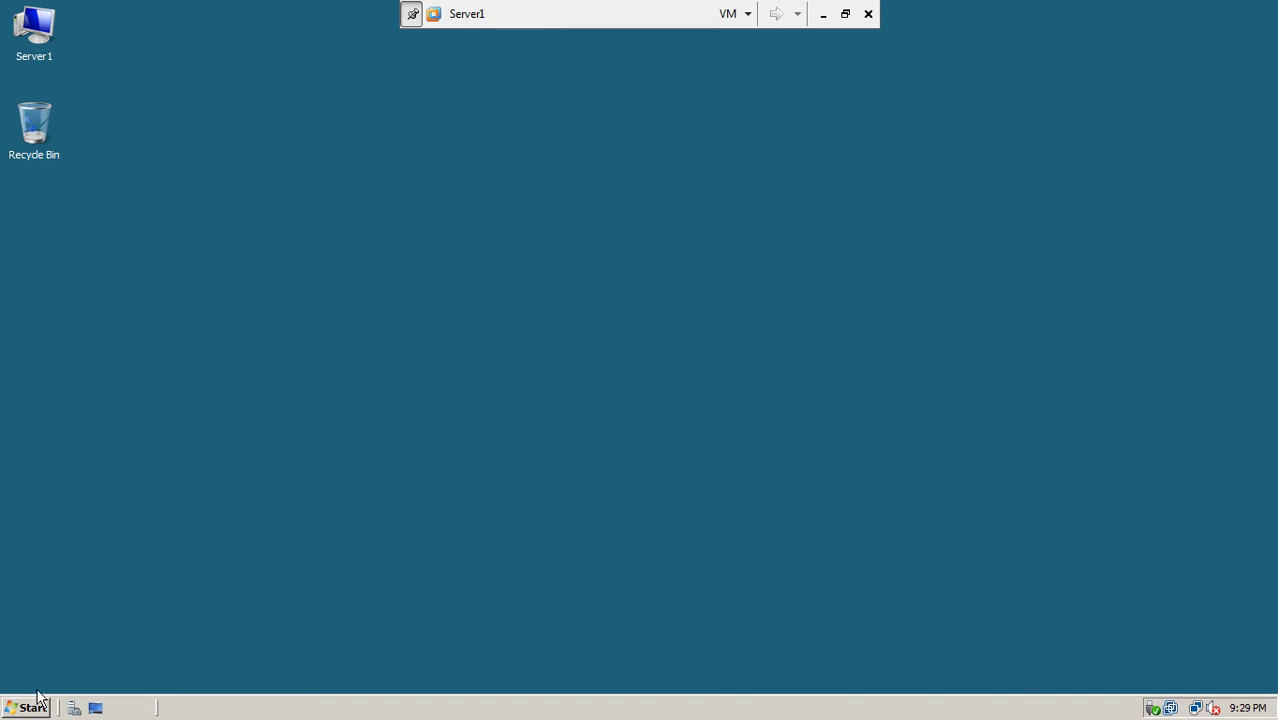
# Launch Active Directory Sites and Services from Administrative Tools, refreshing the desktop meanwhile
pyautogui.click(28, 707)
pyautogui.moveTo(252, 482)
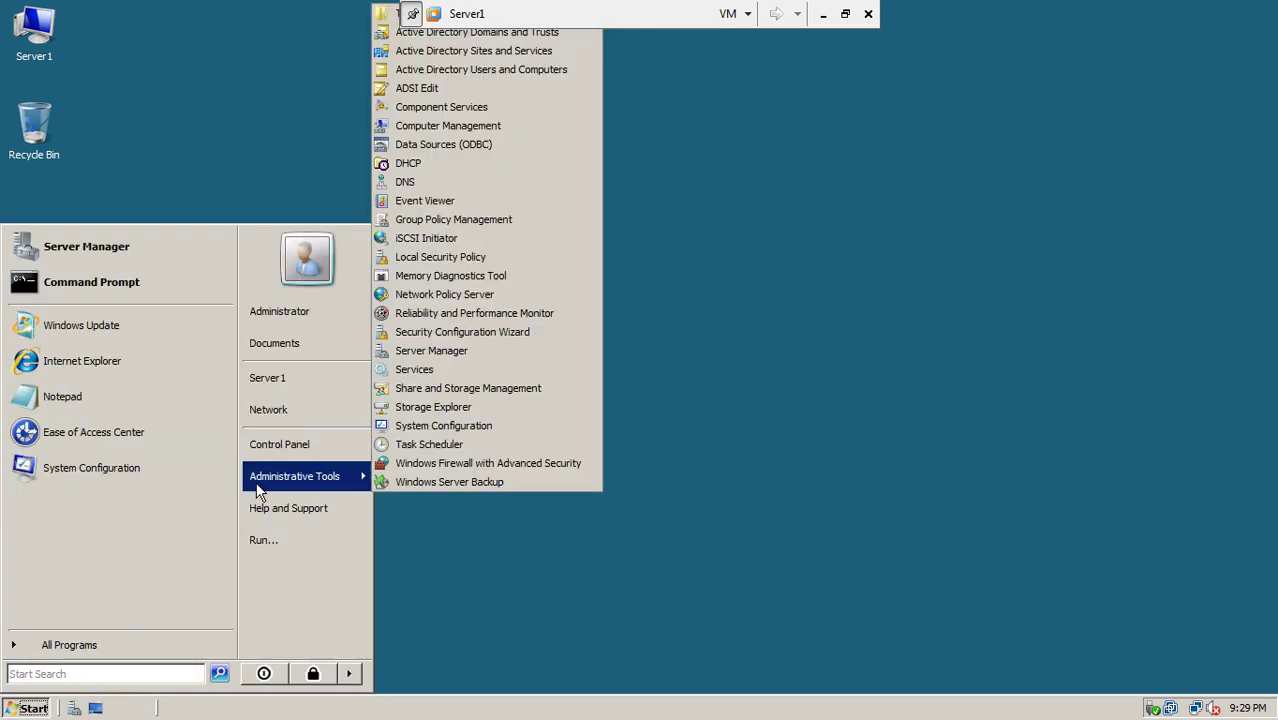
pyautogui.click(479, 50)
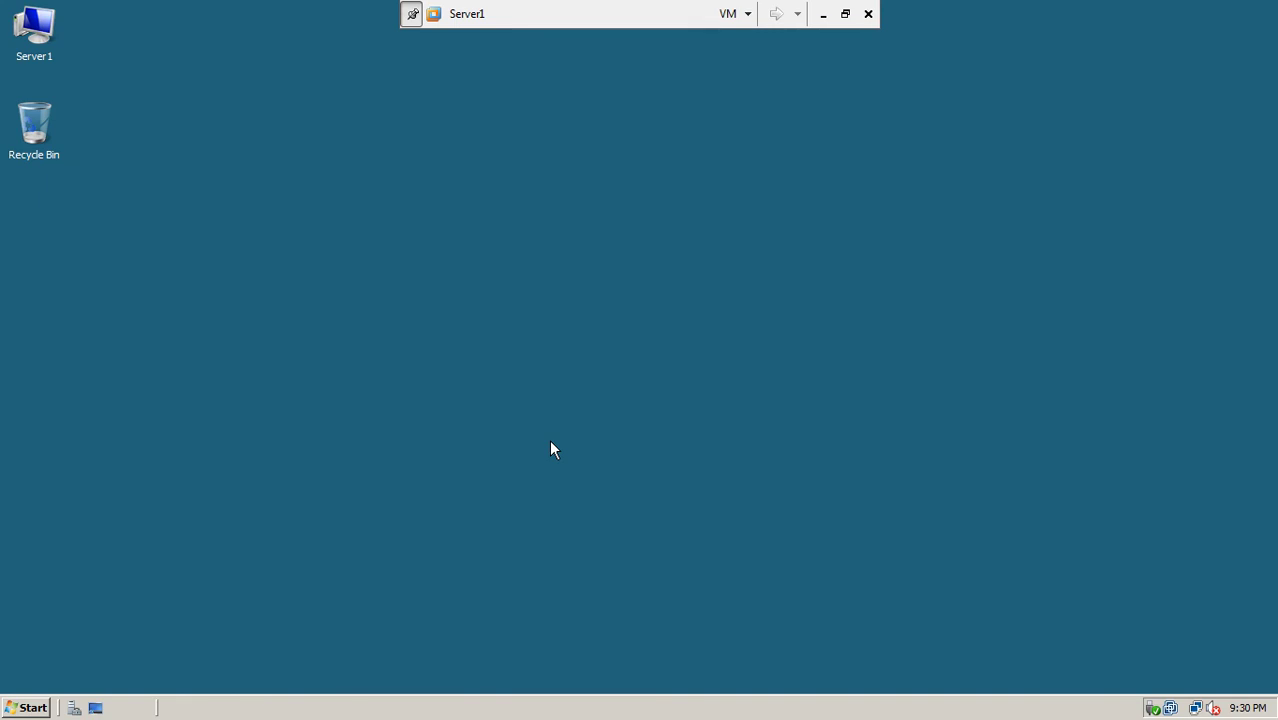
pyautogui.rightClick(549, 439)
pyautogui.click(569, 486)
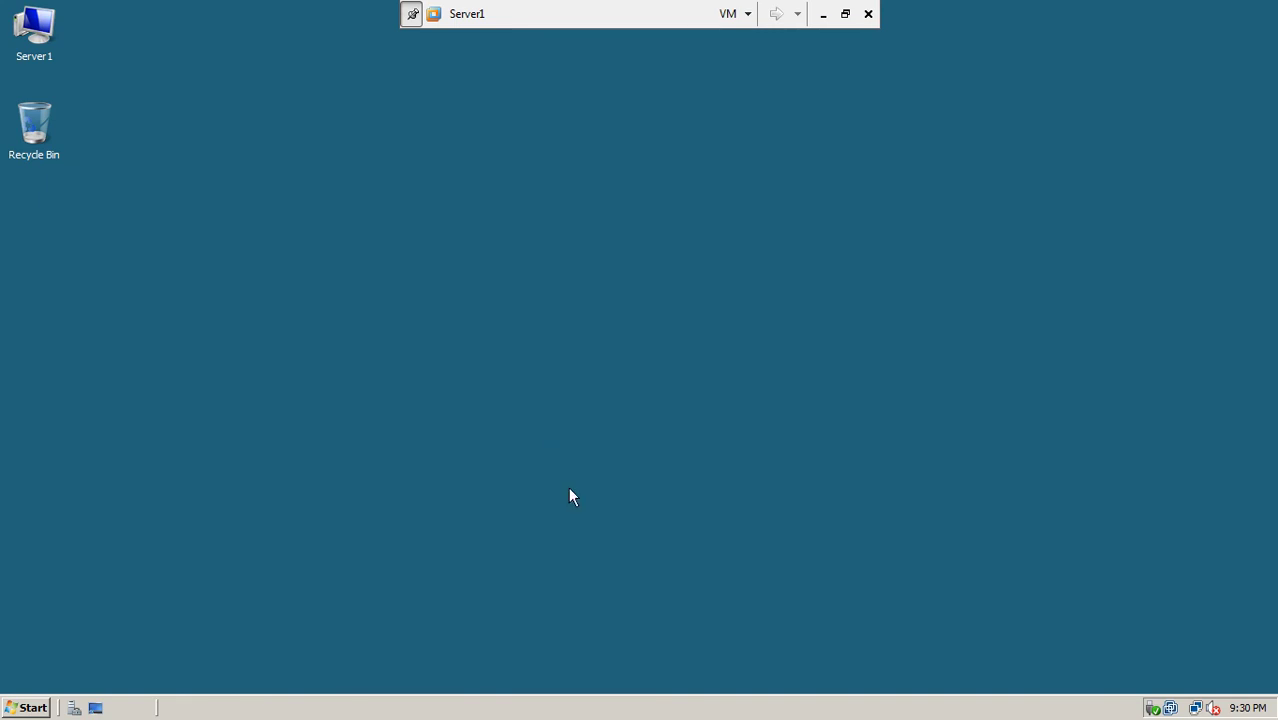
pyautogui.rightClick(322, 270)
pyautogui.click(365, 312)
pyautogui.rightClick(365, 314)
pyautogui.click(389, 355)
# Launch Active Directory Users and Computers and take the Server1 VM out of full screen
pyautogui.click(16, 710)
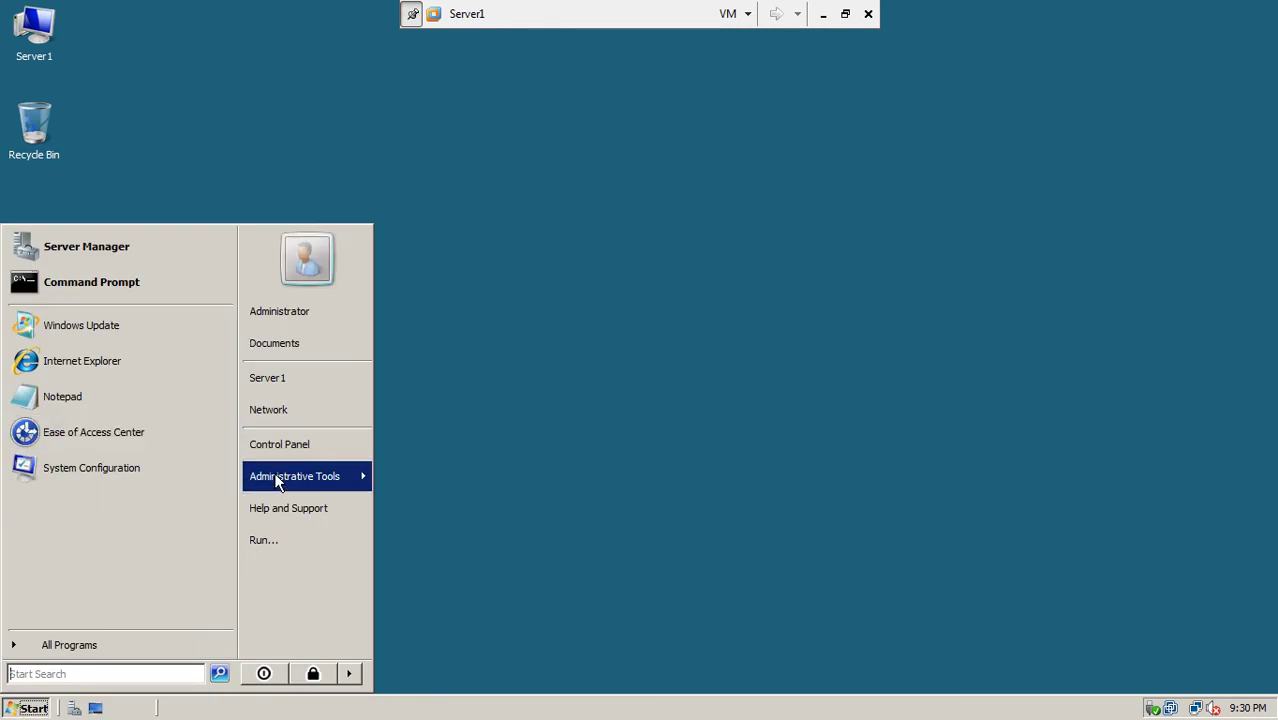
pyautogui.moveTo(278, 478)
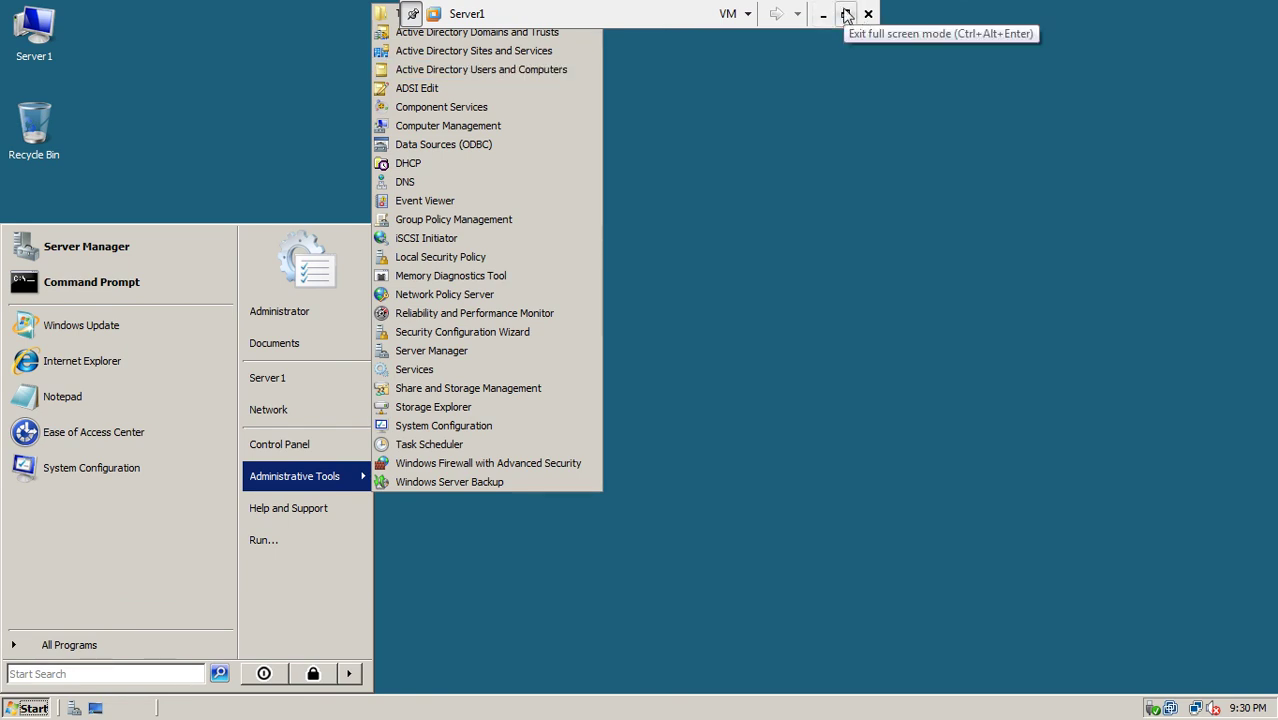
pyautogui.click(523, 72)
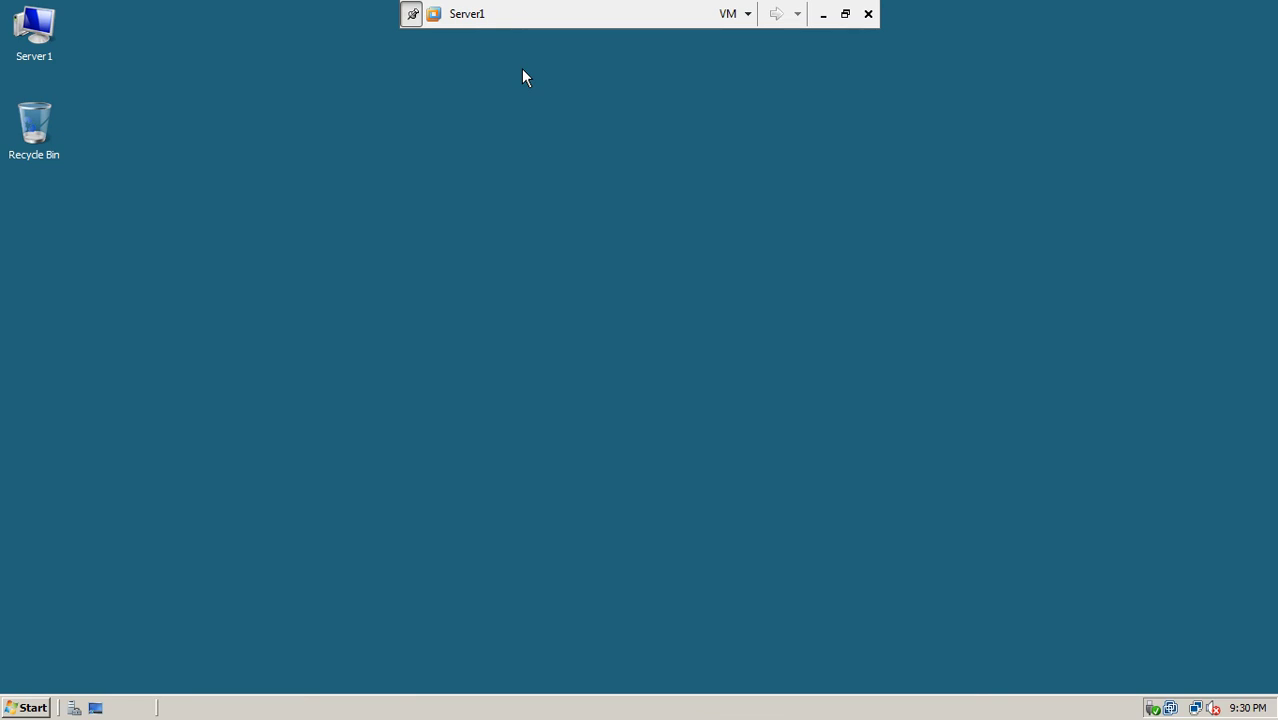
pyautogui.click(845, 14)
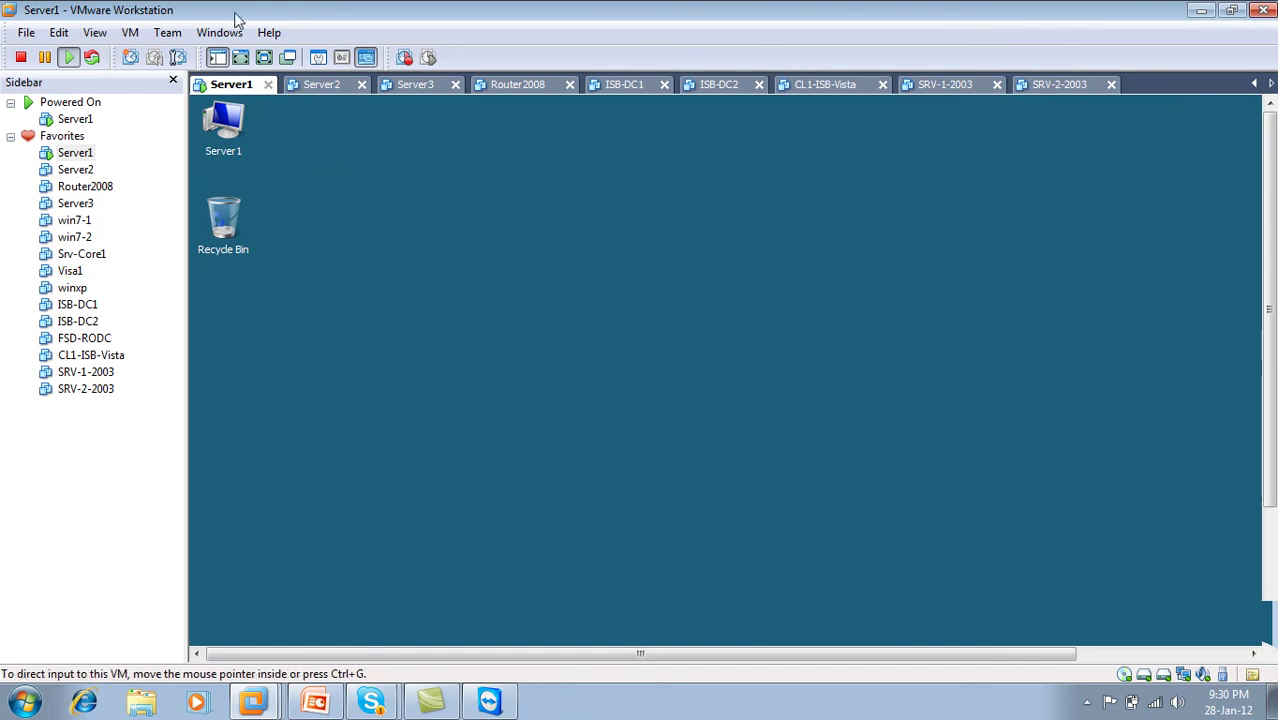
# Return Server1 to full screen, dismiss the directory error, and close both AD consoles
pyautogui.click(265, 62)
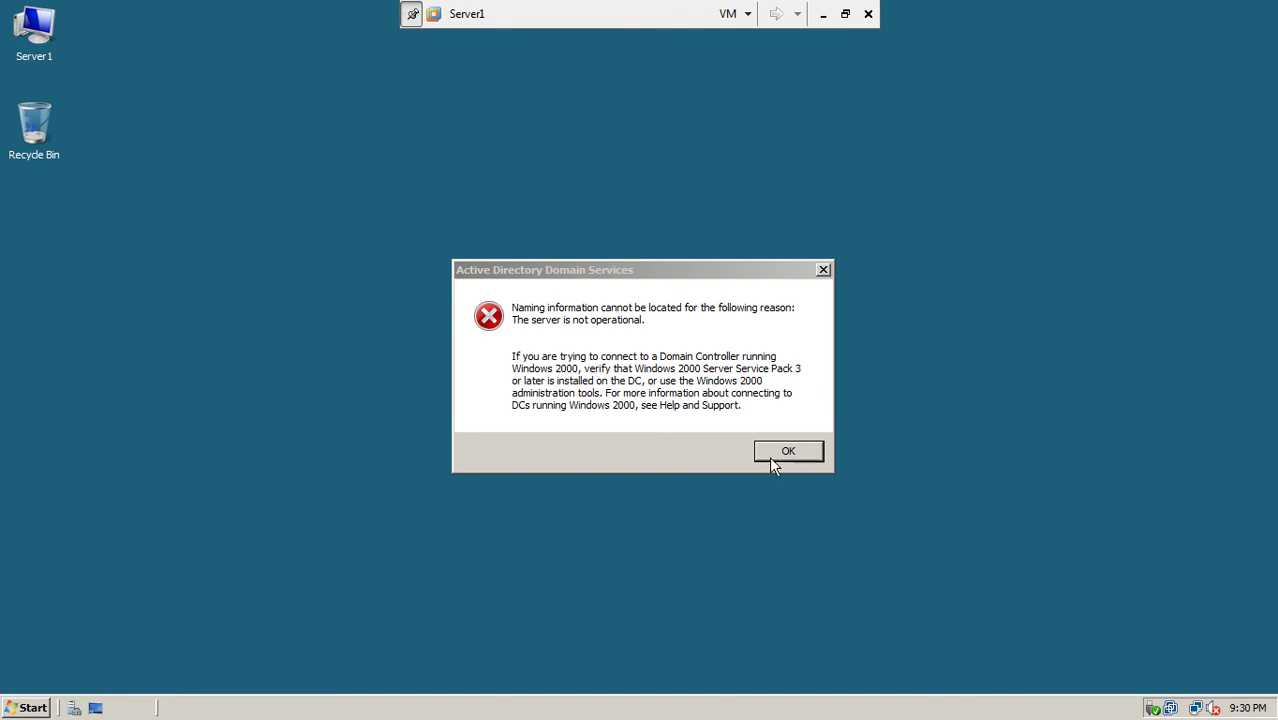
pyautogui.click(770, 456)
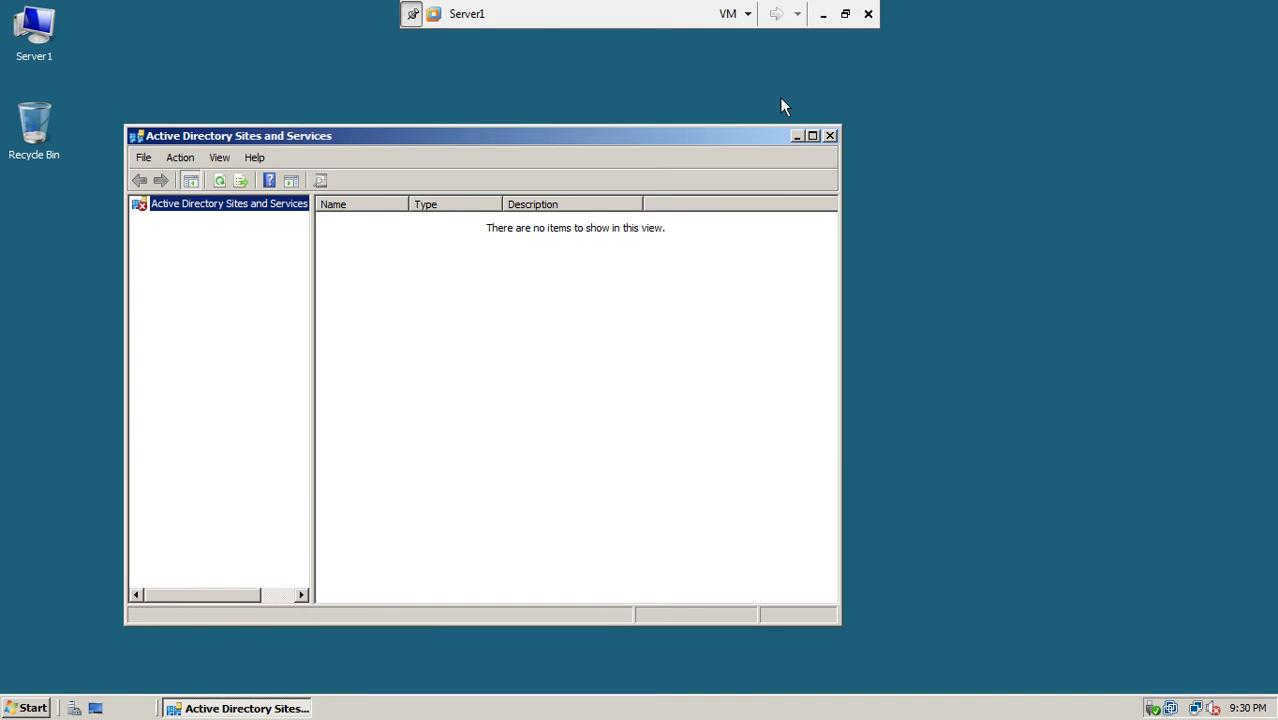
pyautogui.click(831, 137)
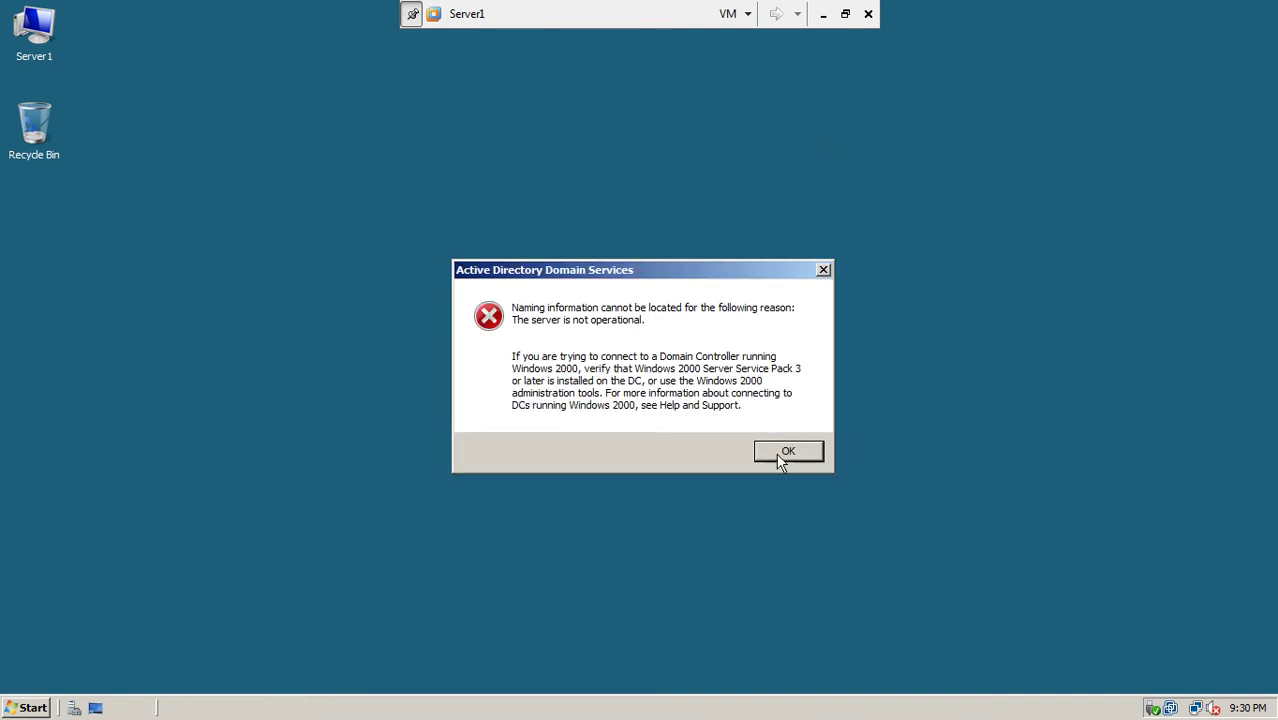
pyautogui.click(788, 457)
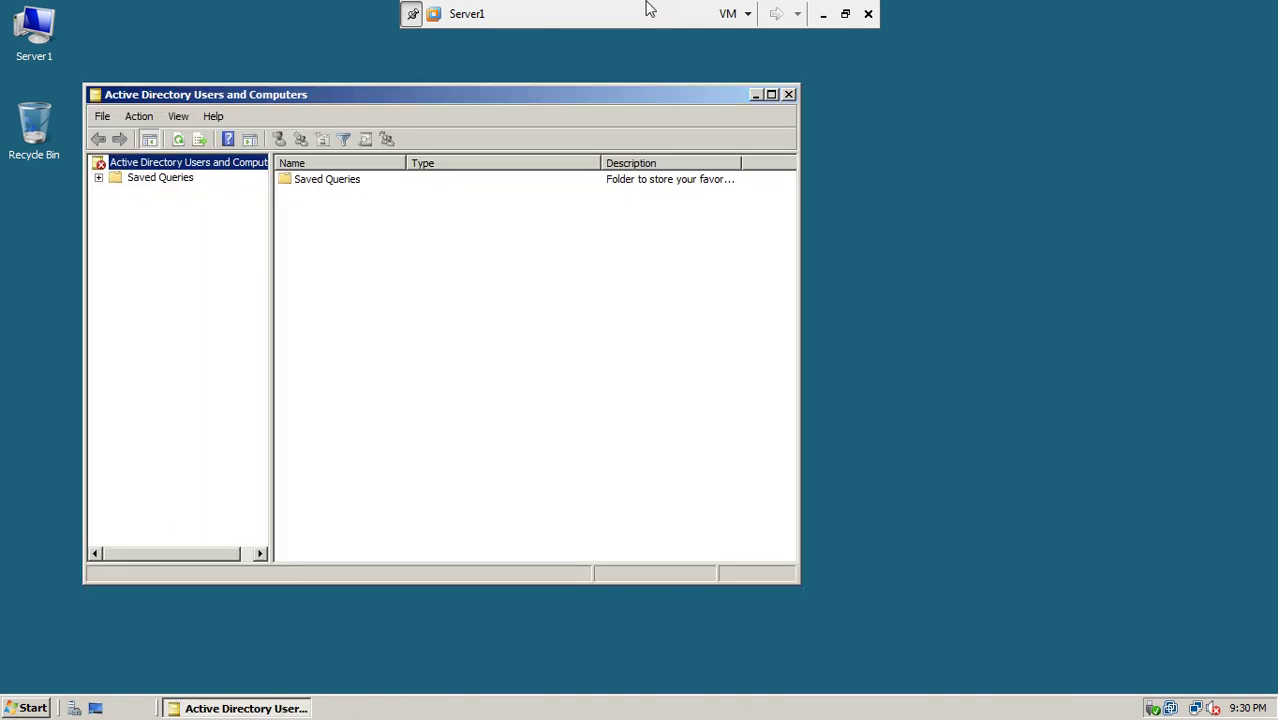
pyautogui.click(788, 94)
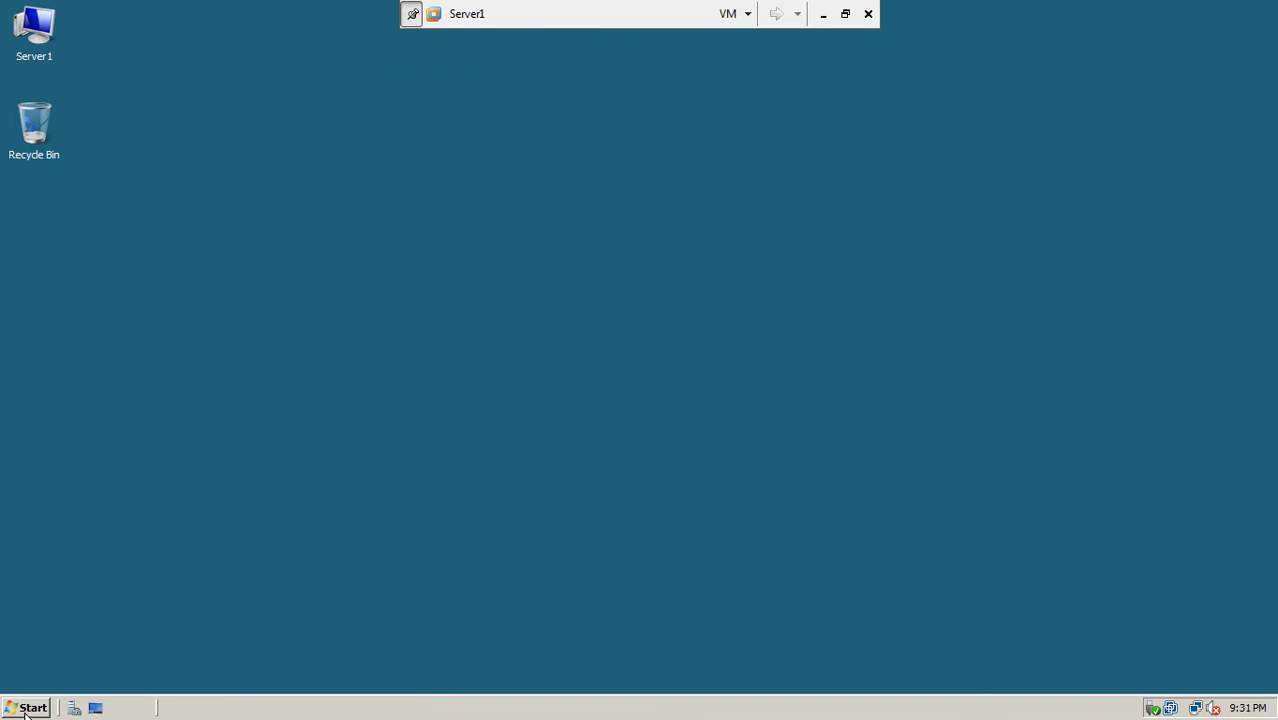
# Open DNS Manager, add the unreachable SERVER1 anyway, then close the console
pyautogui.click(24, 710)
pyautogui.moveTo(300, 476)
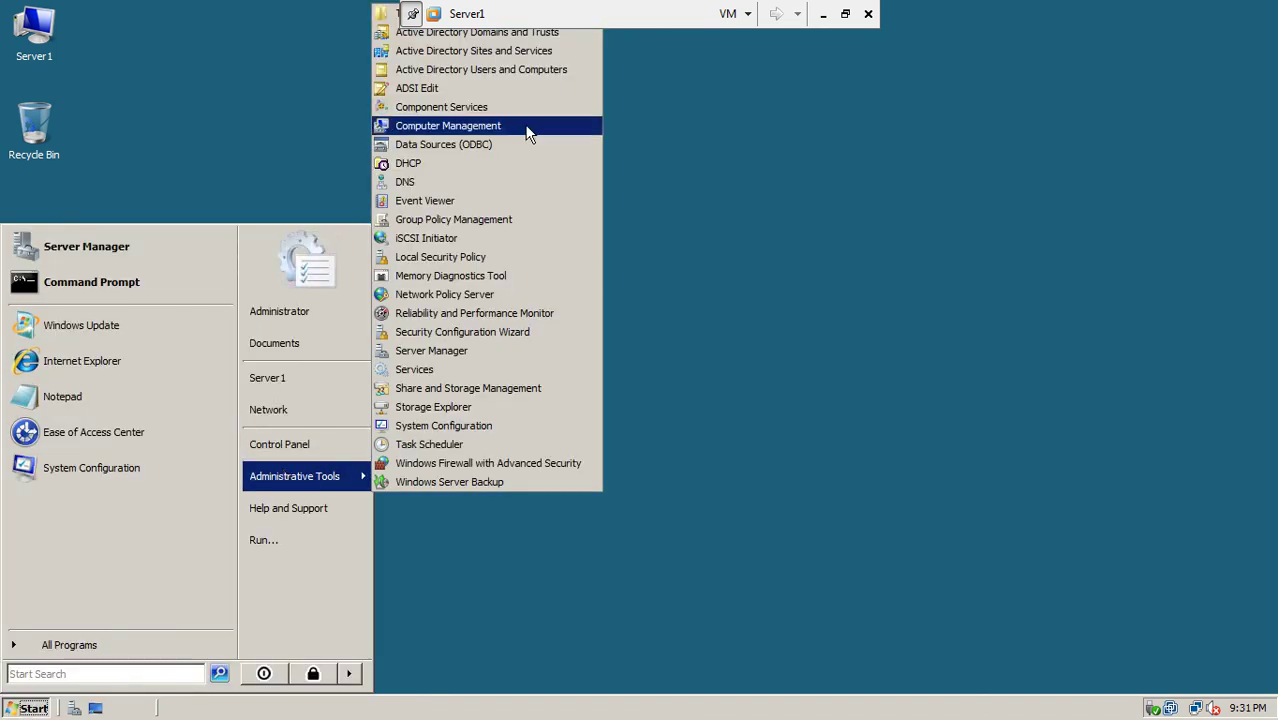
pyautogui.click(427, 183)
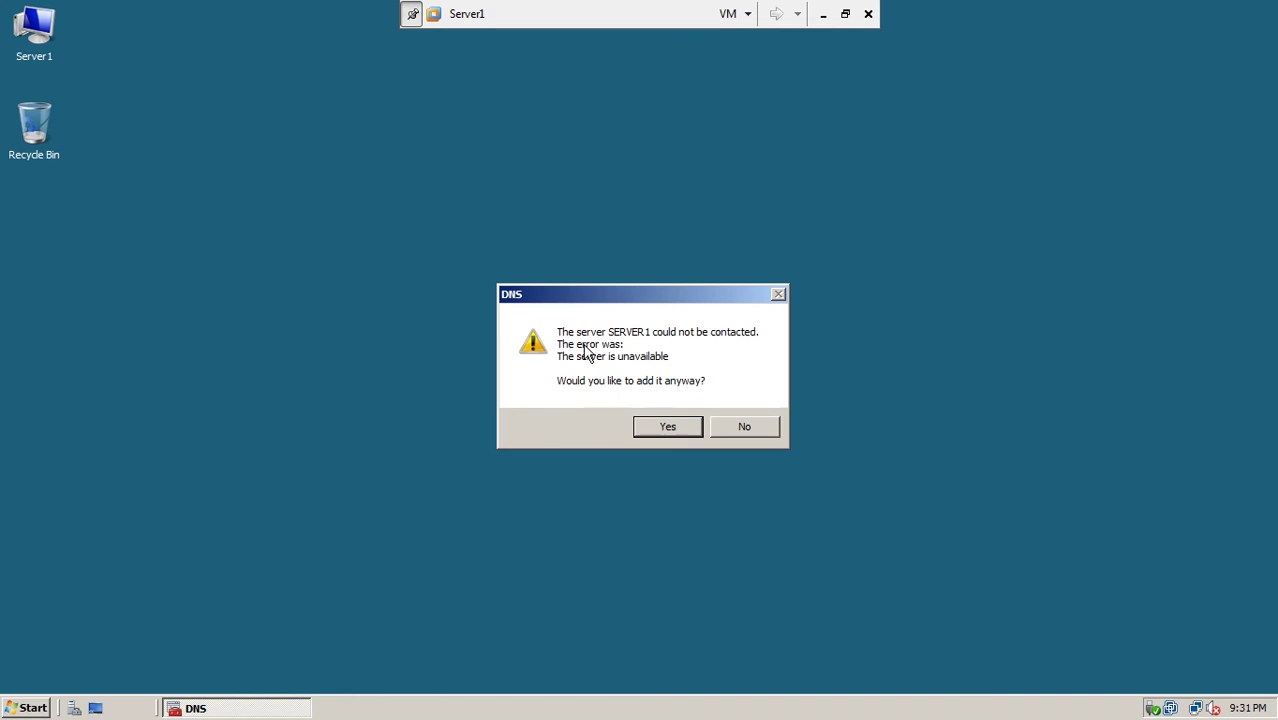
pyautogui.click(667, 427)
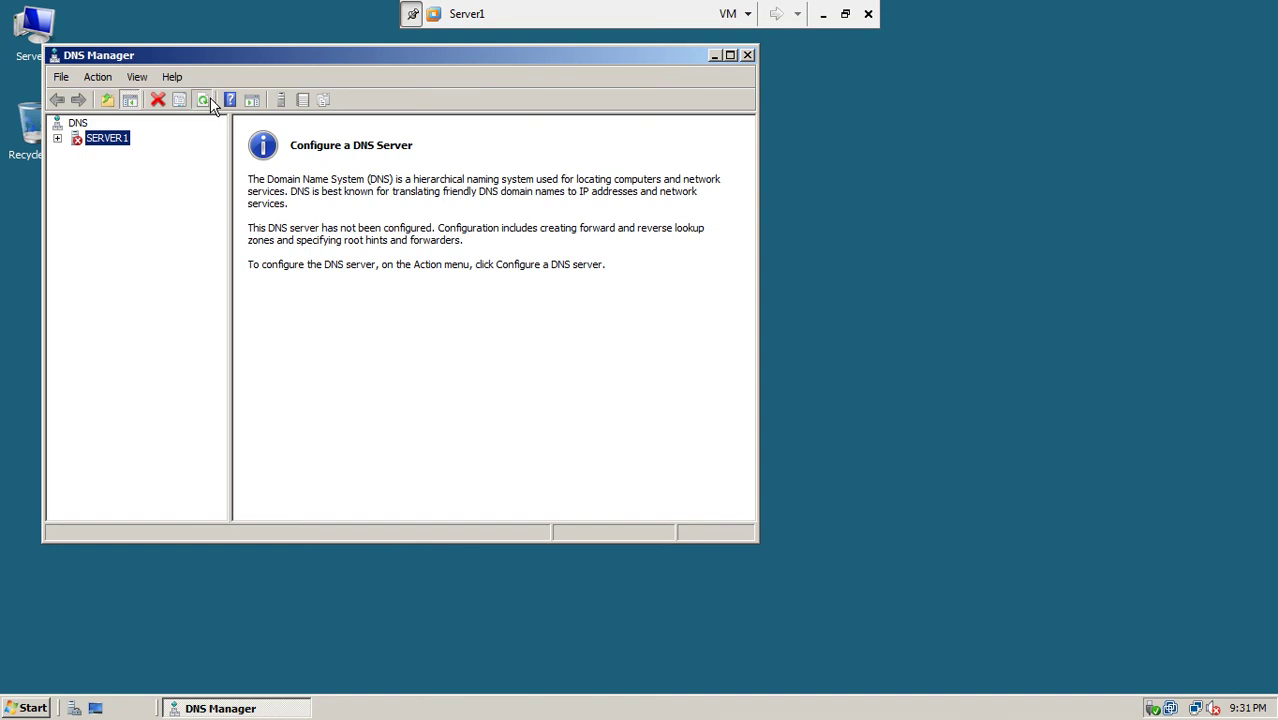
pyautogui.rightClick(86, 140)
pyautogui.click(747, 55)
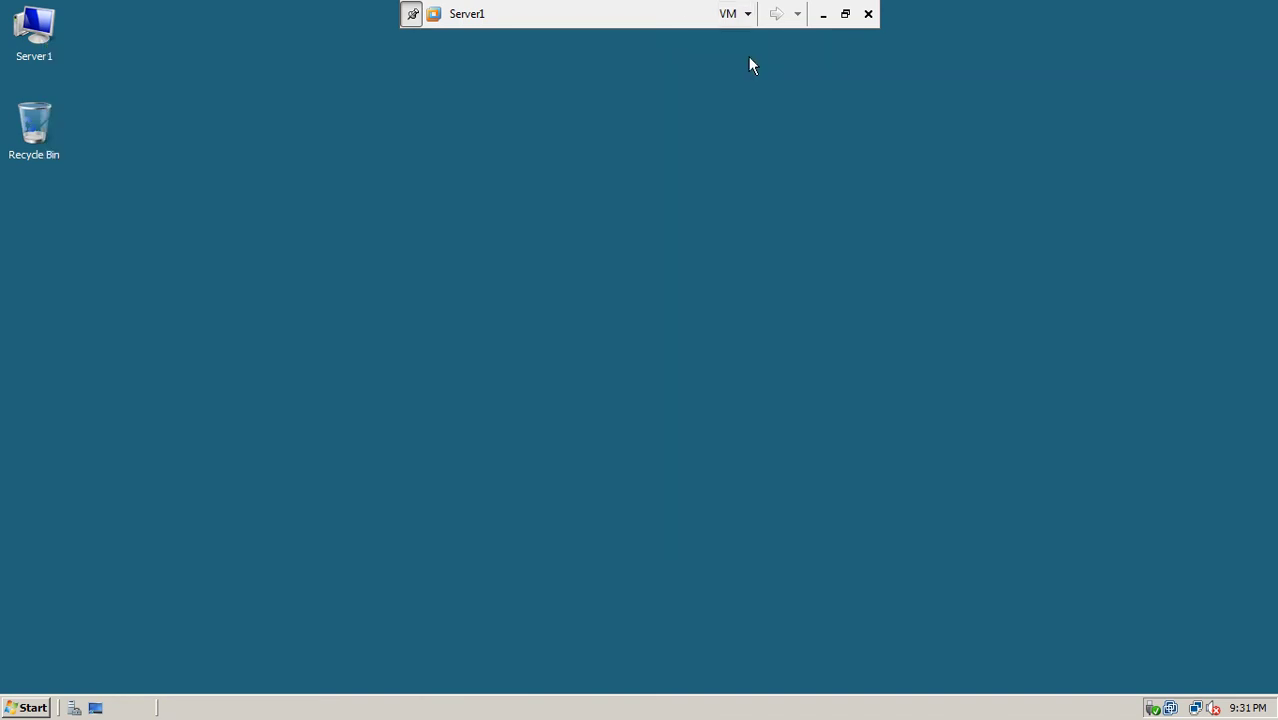
pyautogui.click(40, 707)
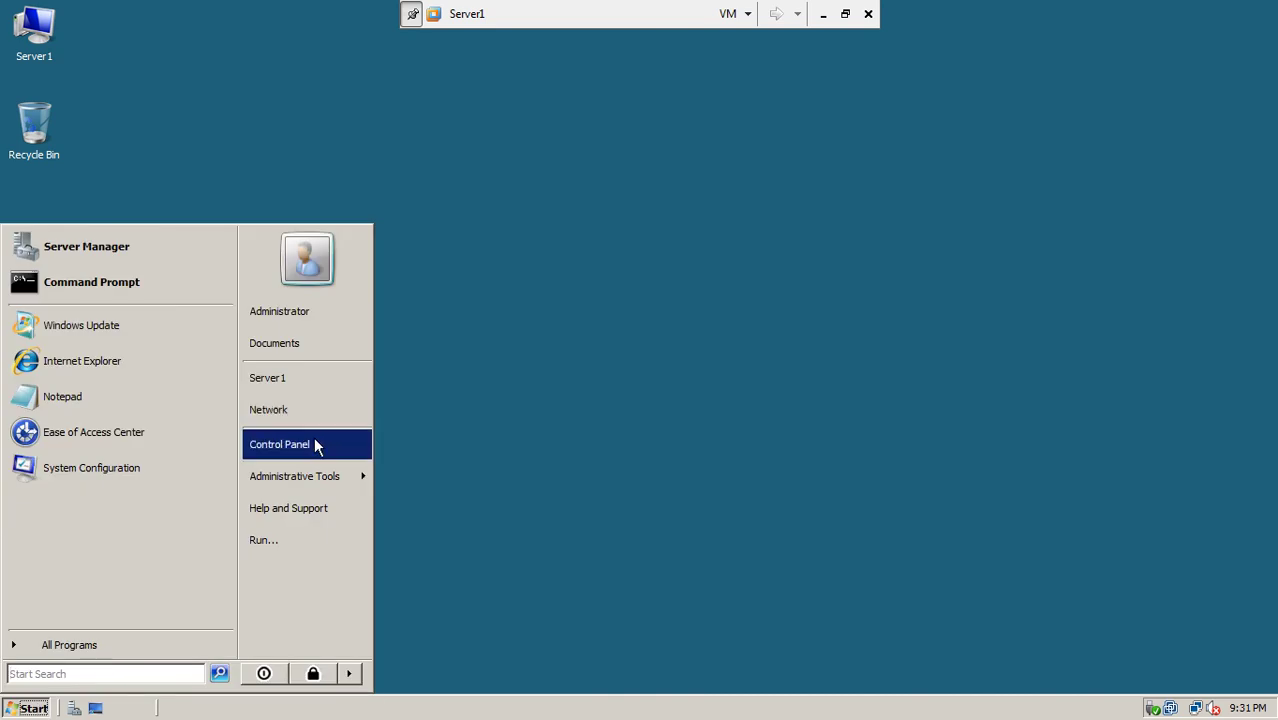
pyautogui.moveTo(316, 476)
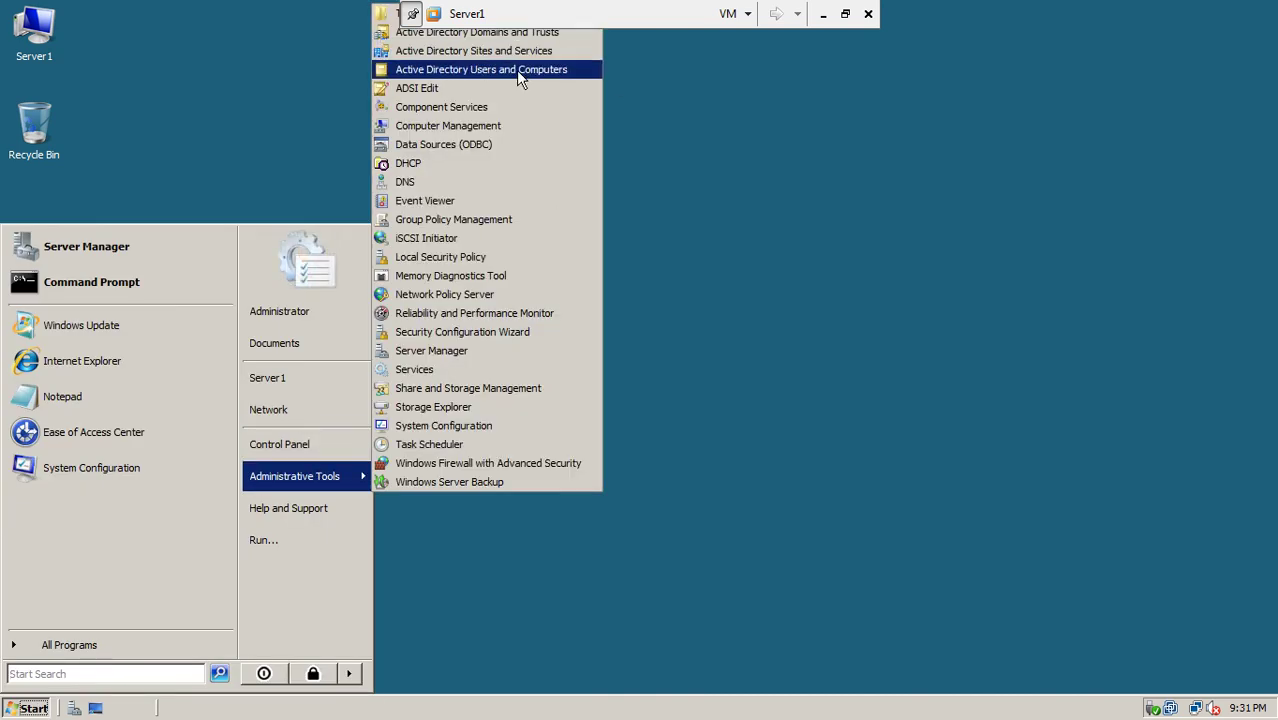
pyautogui.click(516, 70)
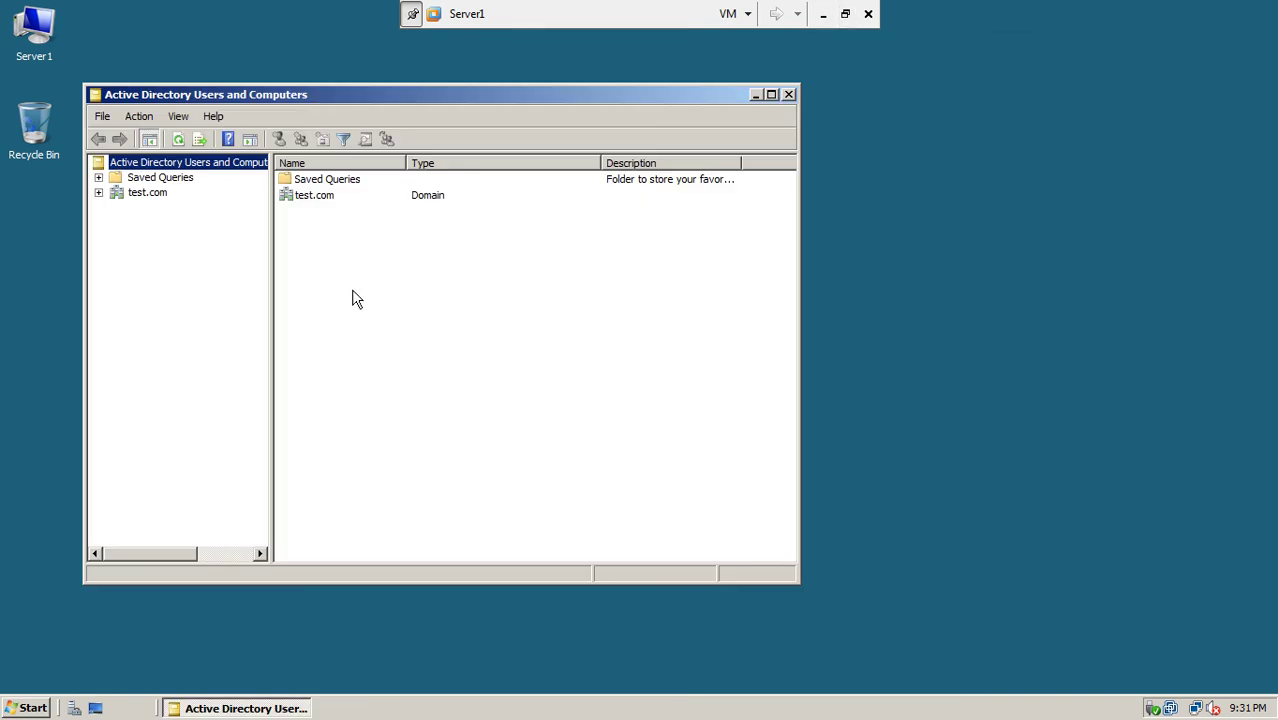
pyautogui.rightClick(939, 190)
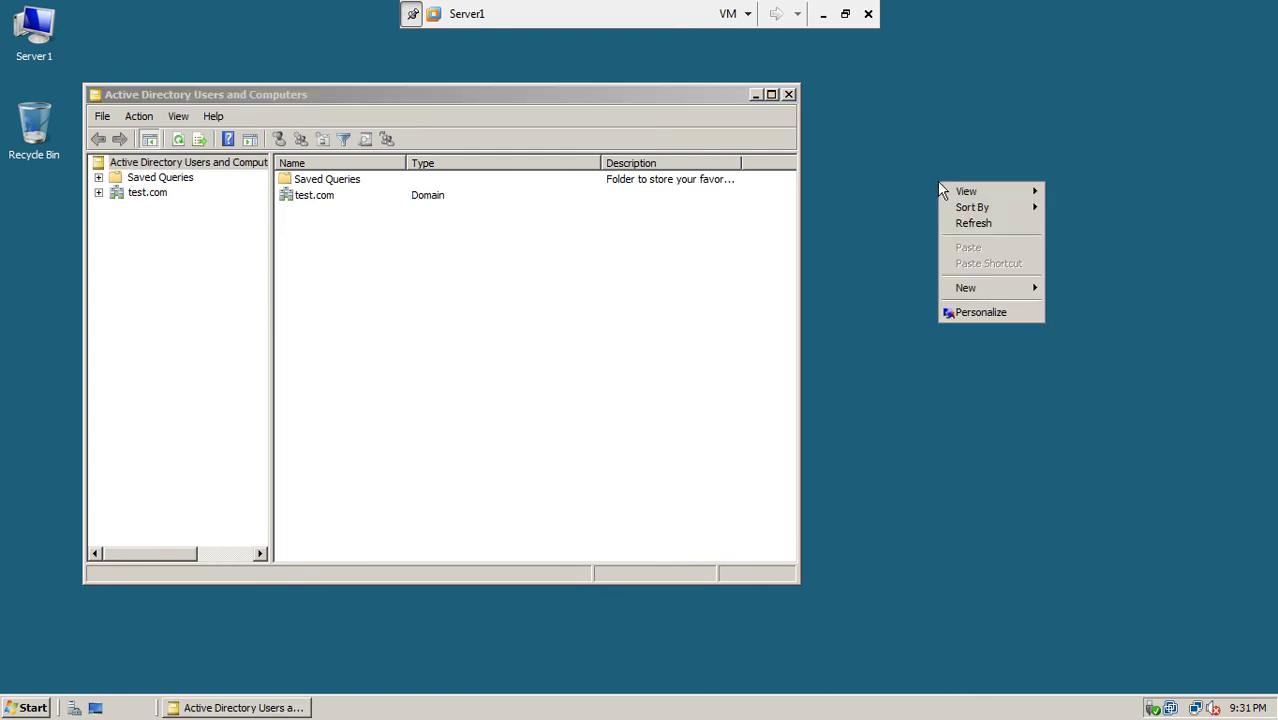
pyautogui.click(963, 225)
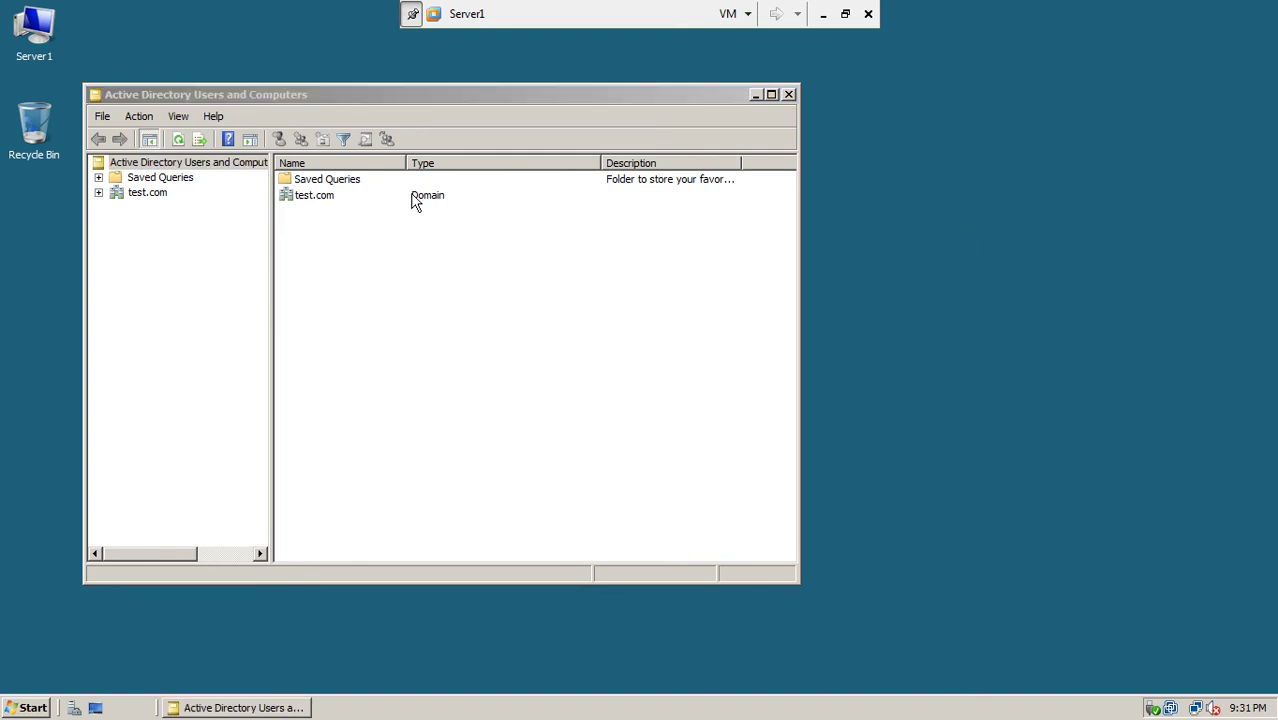
pyautogui.click(98, 194)
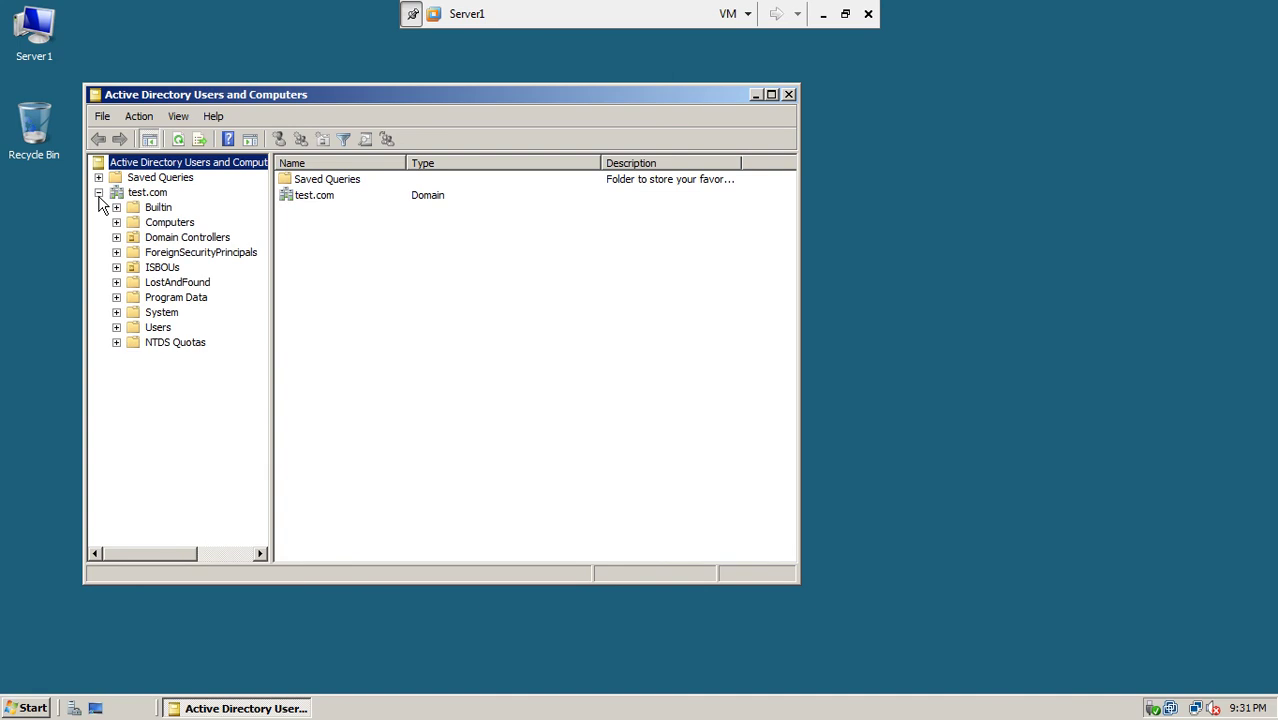
pyautogui.click(164, 271)
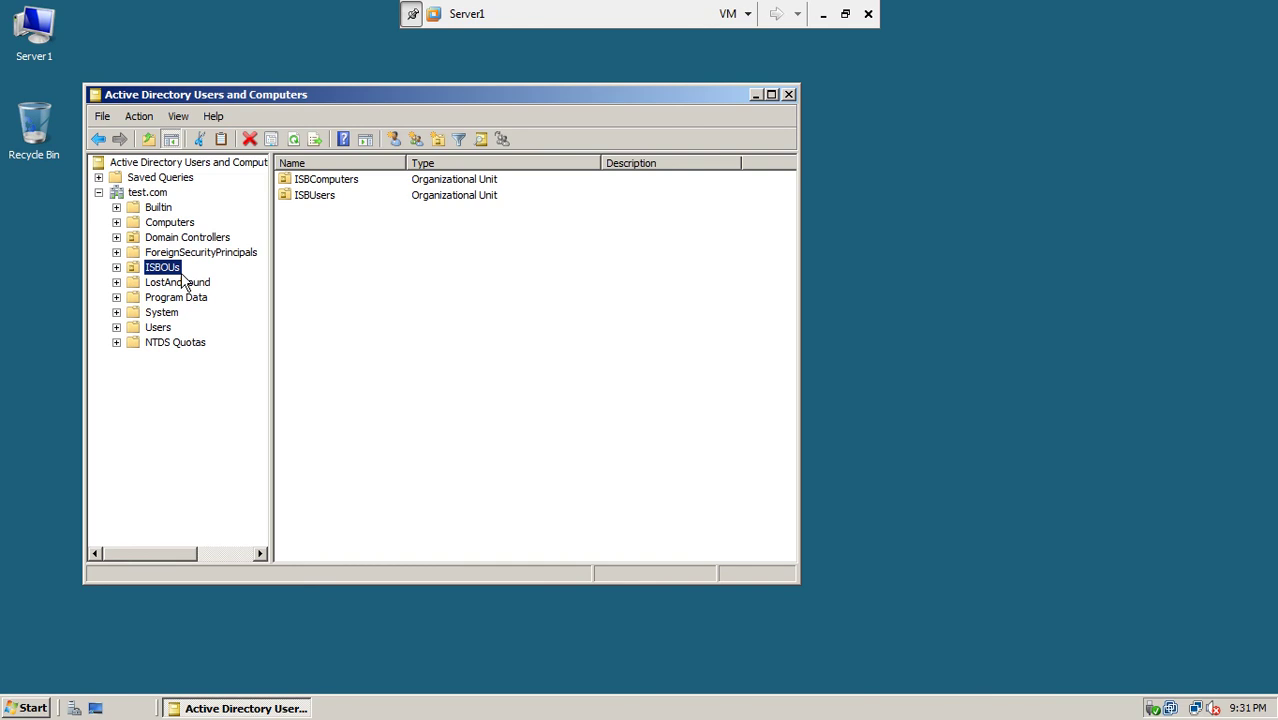
pyautogui.click(789, 95)
pyautogui.rightClick(484, 342)
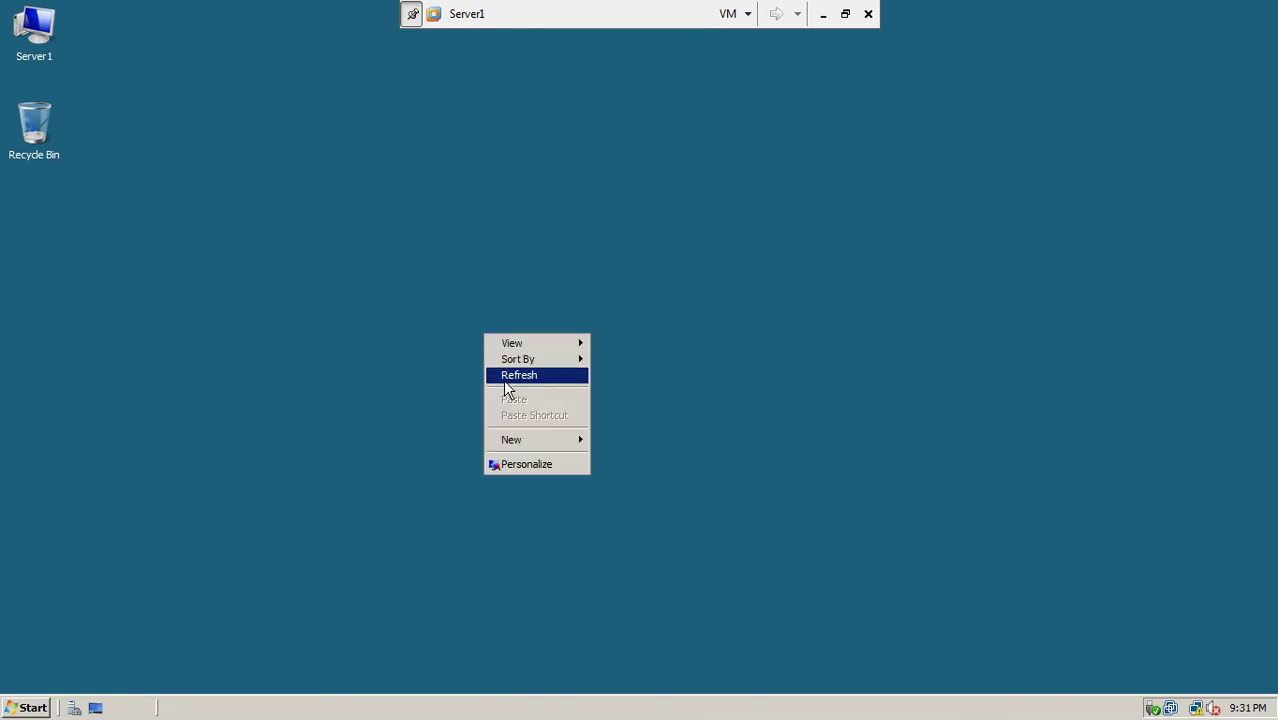
pyautogui.click(506, 373)
pyautogui.click(27, 707)
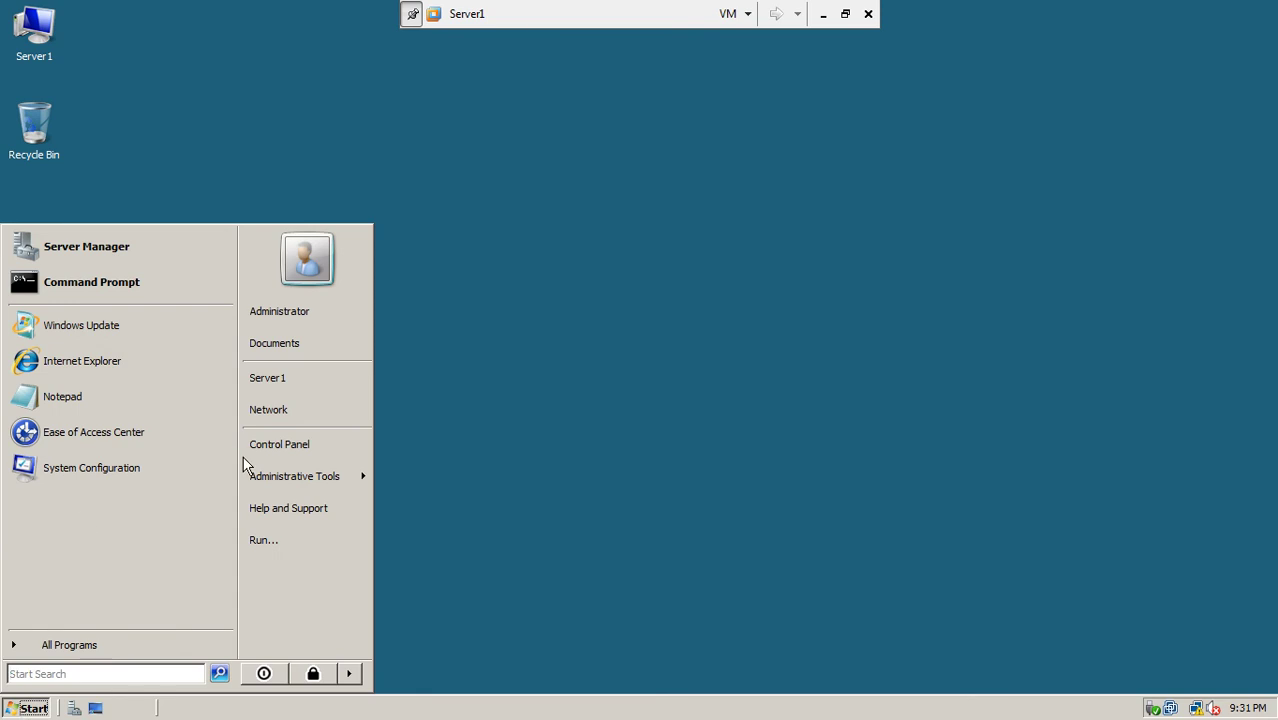
pyautogui.moveTo(280, 483)
pyautogui.click(484, 180)
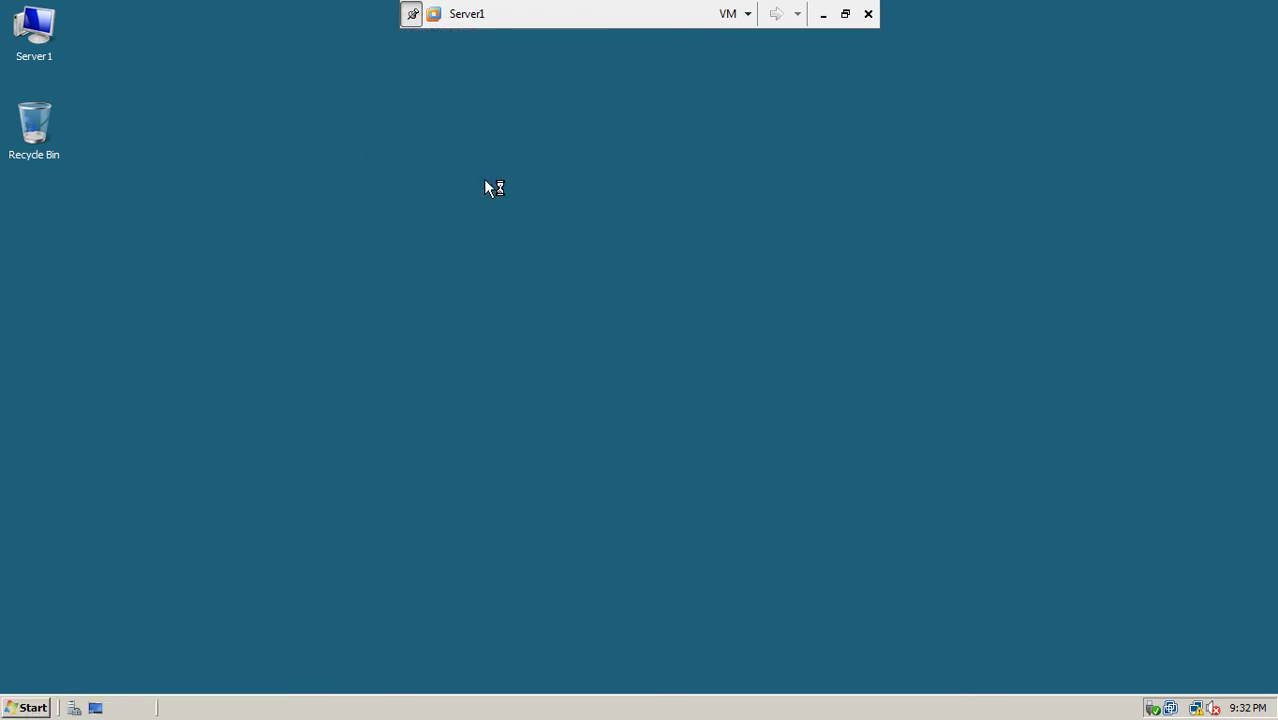
pyautogui.click(57, 138)
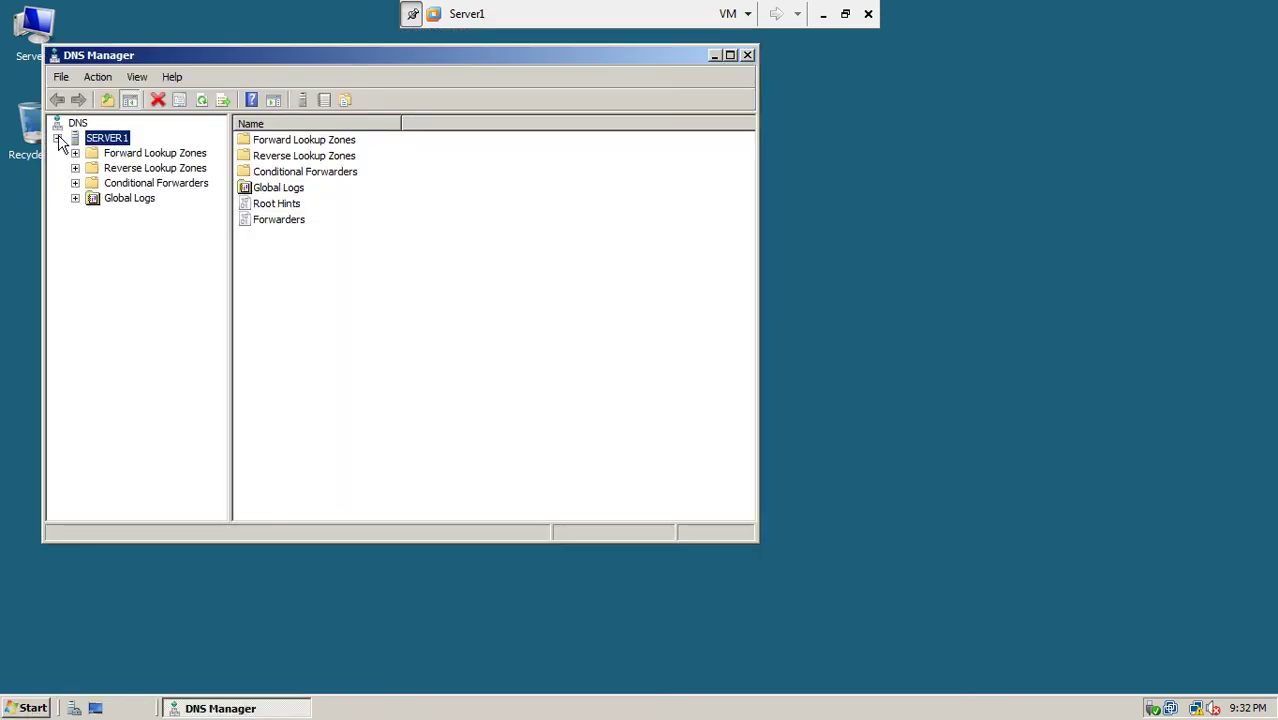
pyautogui.click(748, 56)
pyautogui.rightClick(444, 256)
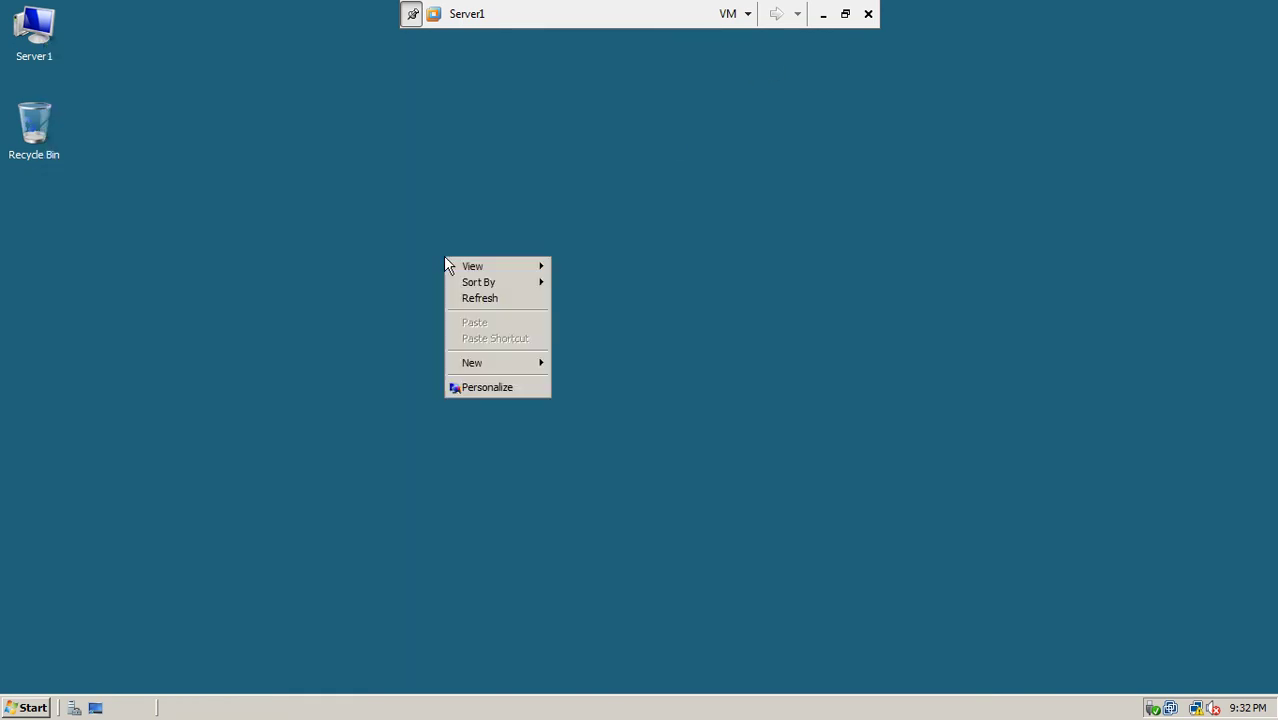
pyautogui.click(477, 300)
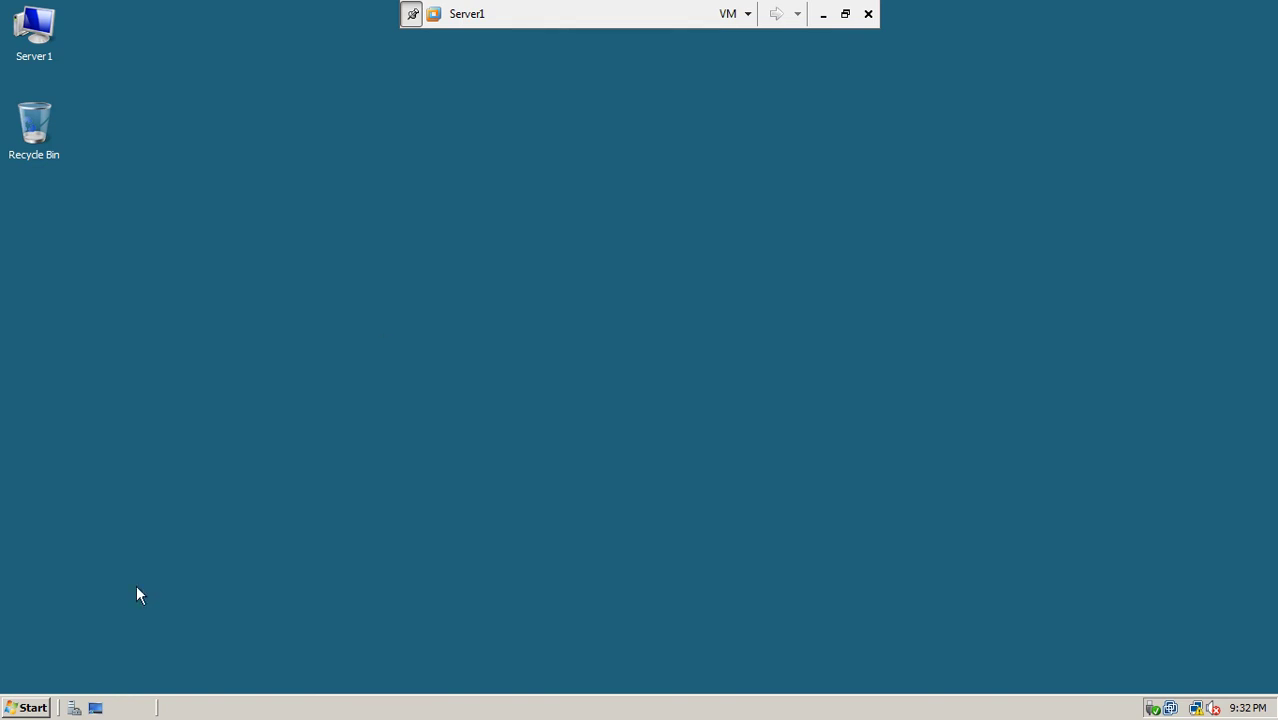
# Shut down Server1 with Hardware: Installation (Planned) as the reason
pyautogui.click(28, 709)
pyautogui.click(349, 673)
pyautogui.click(380, 674)
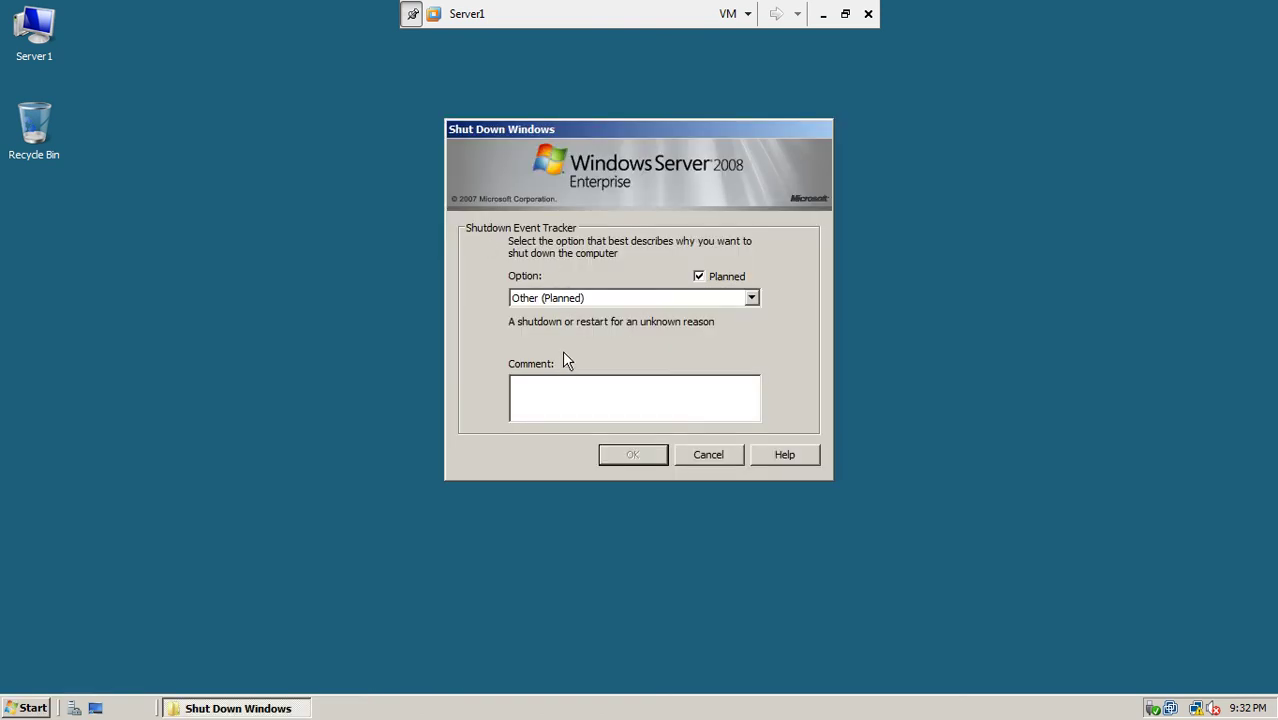
pyautogui.click(596, 297)
pyautogui.click(596, 339)
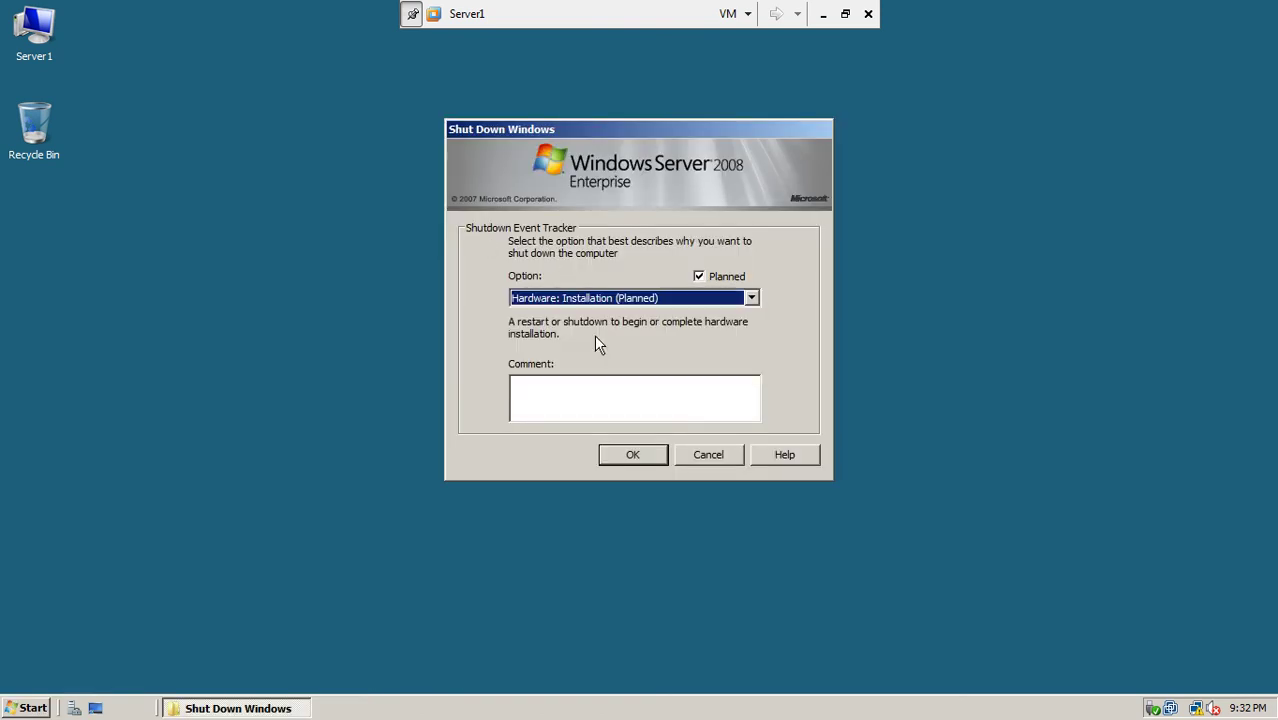
pyautogui.click(624, 463)
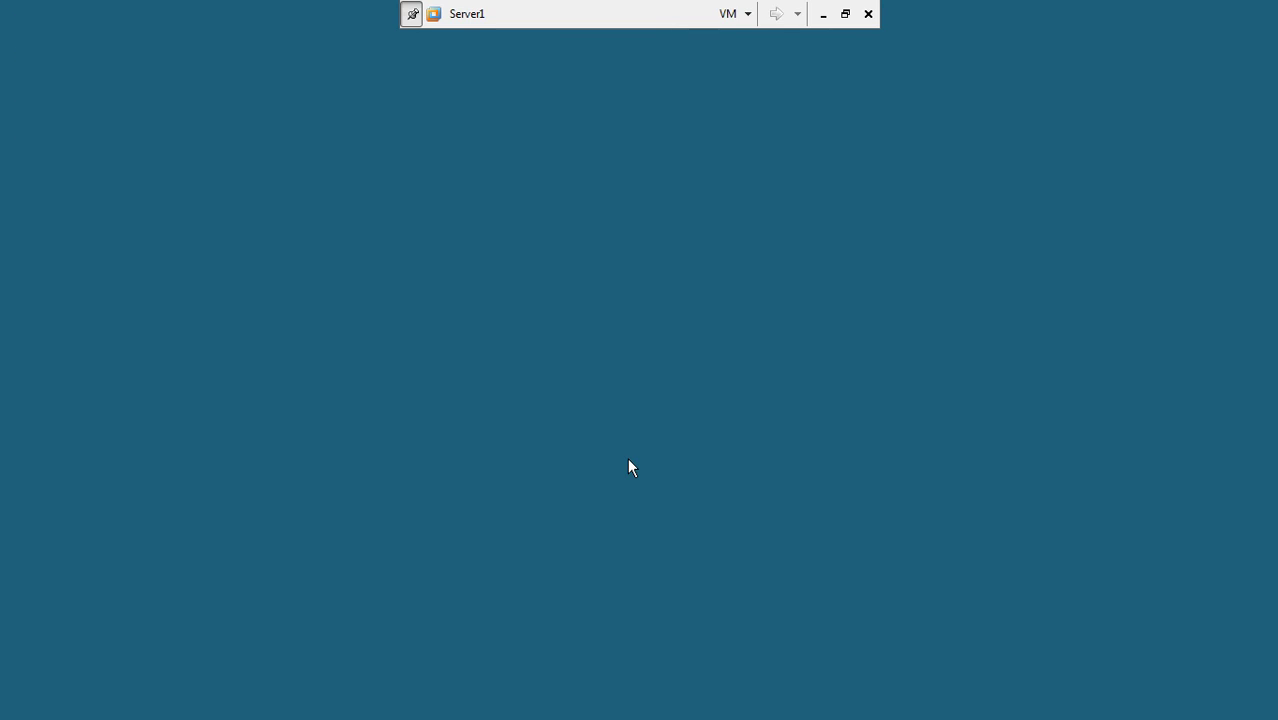
# Exit full screen, flip between the Server2 and Server1 tabs, and bring up PowerPoint
pyautogui.click(847, 13)
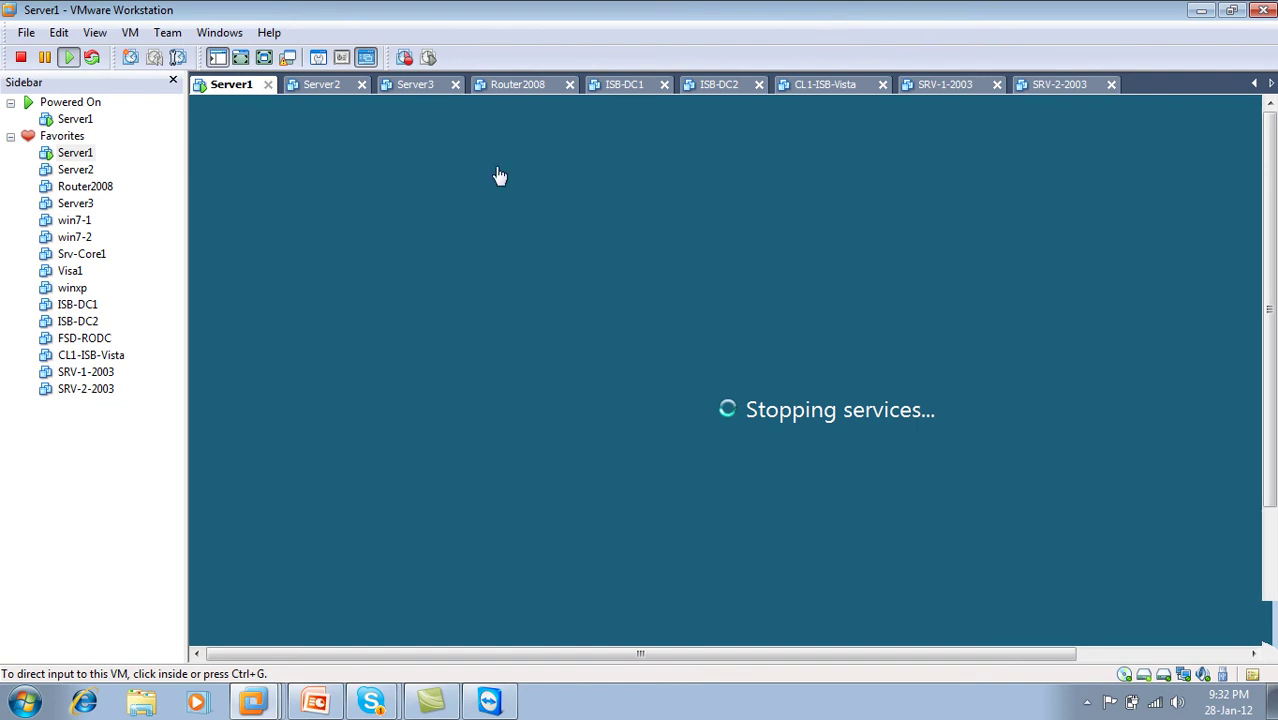
pyautogui.click(318, 86)
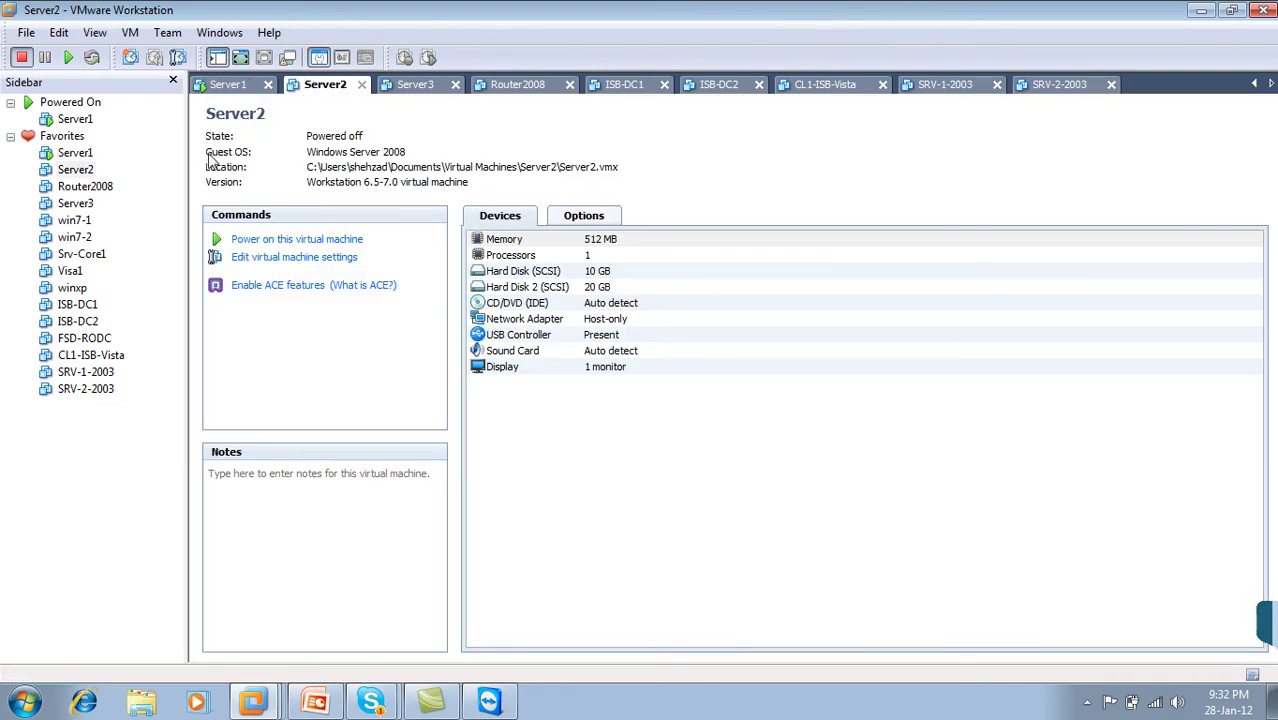
pyautogui.click(232, 86)
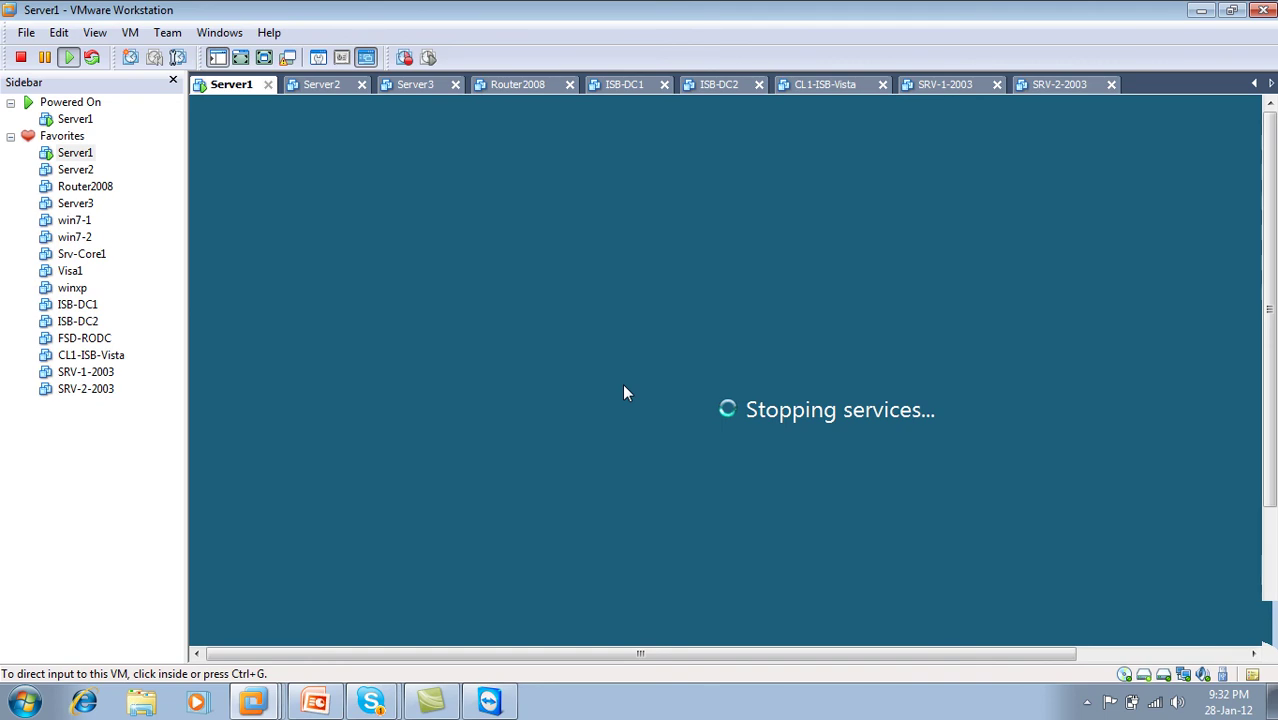
pyautogui.click(318, 702)
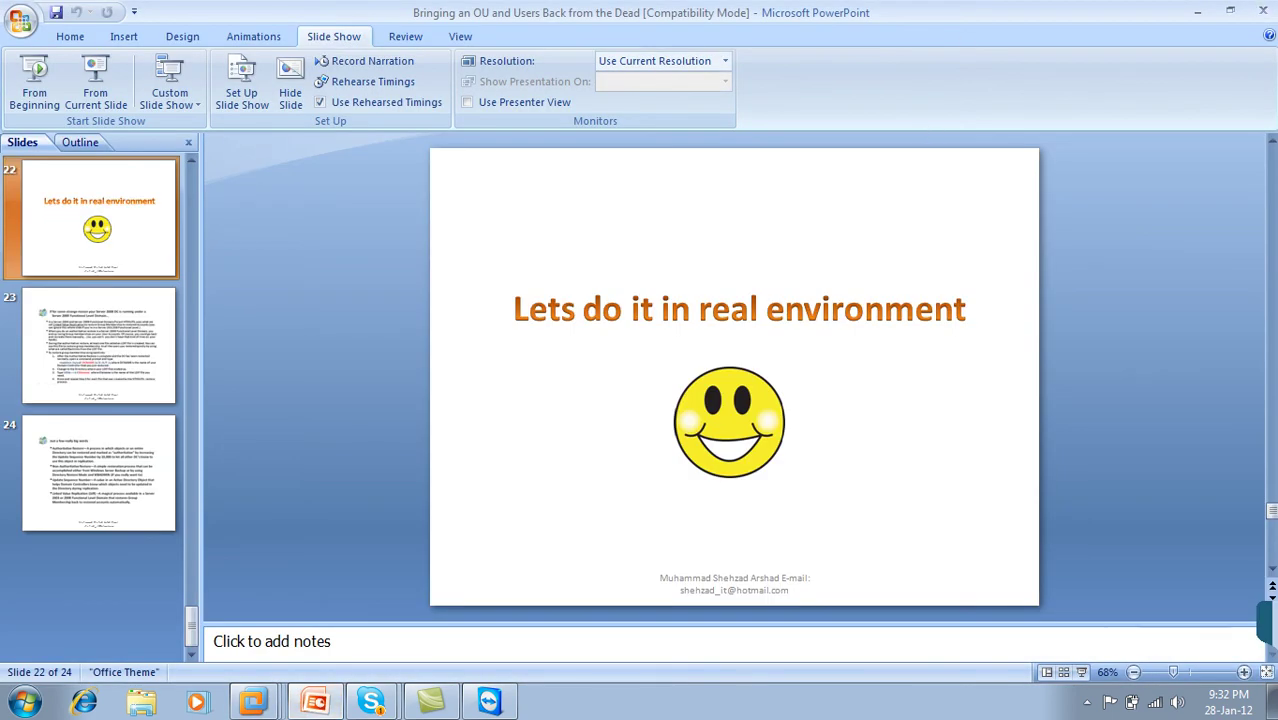
# Close PowerPoint and VMware Workstation, then refresh the Windows 7 desktop twice
pyautogui.click(1263, 12)
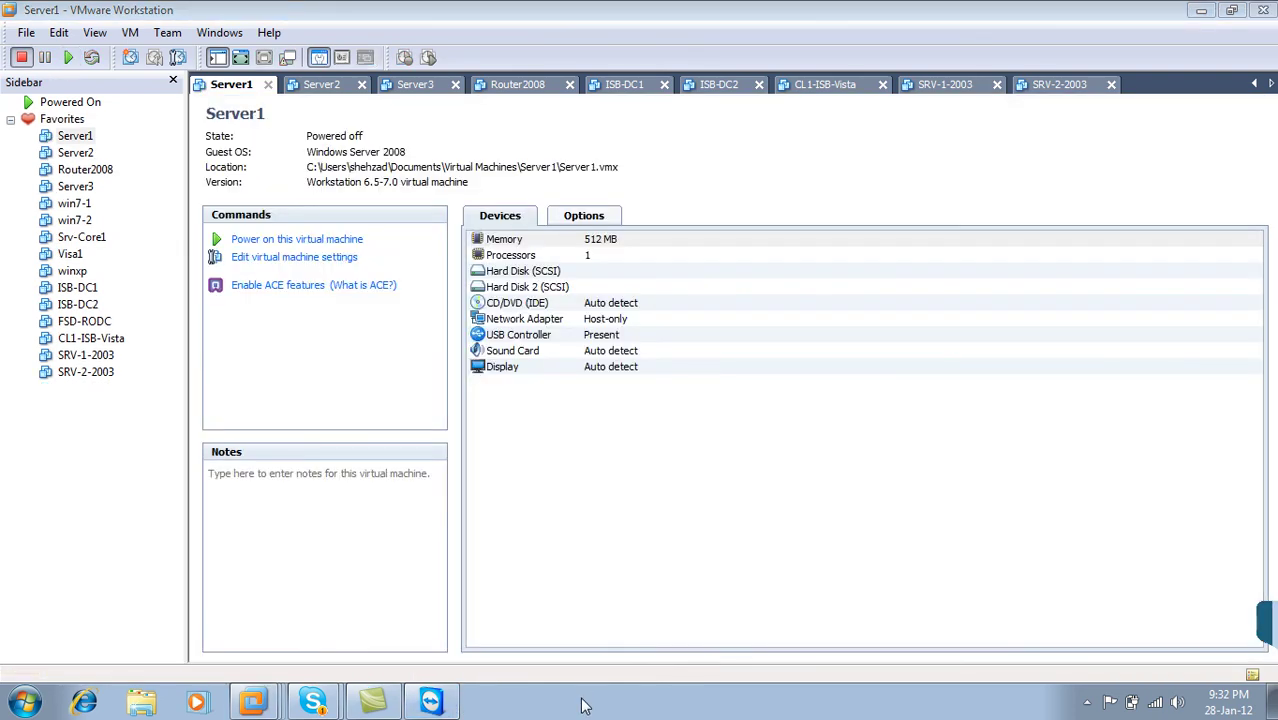
pyautogui.click(1263, 10)
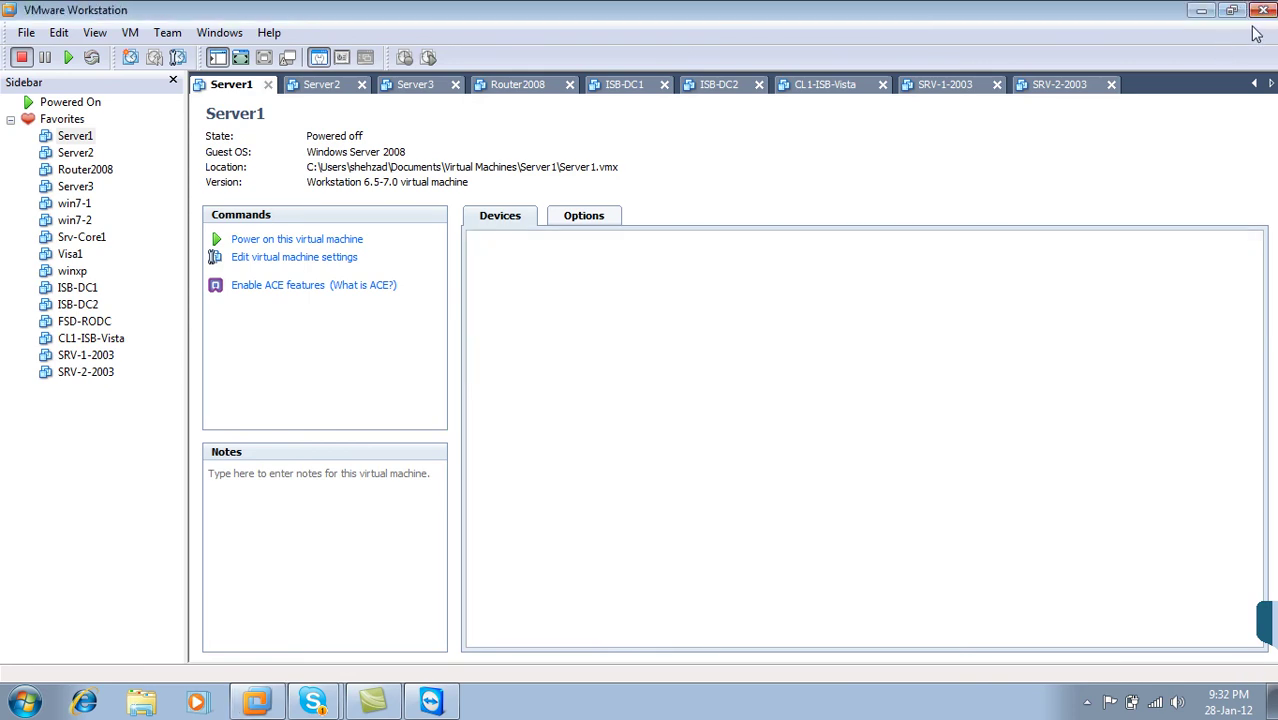
pyautogui.rightClick(867, 100)
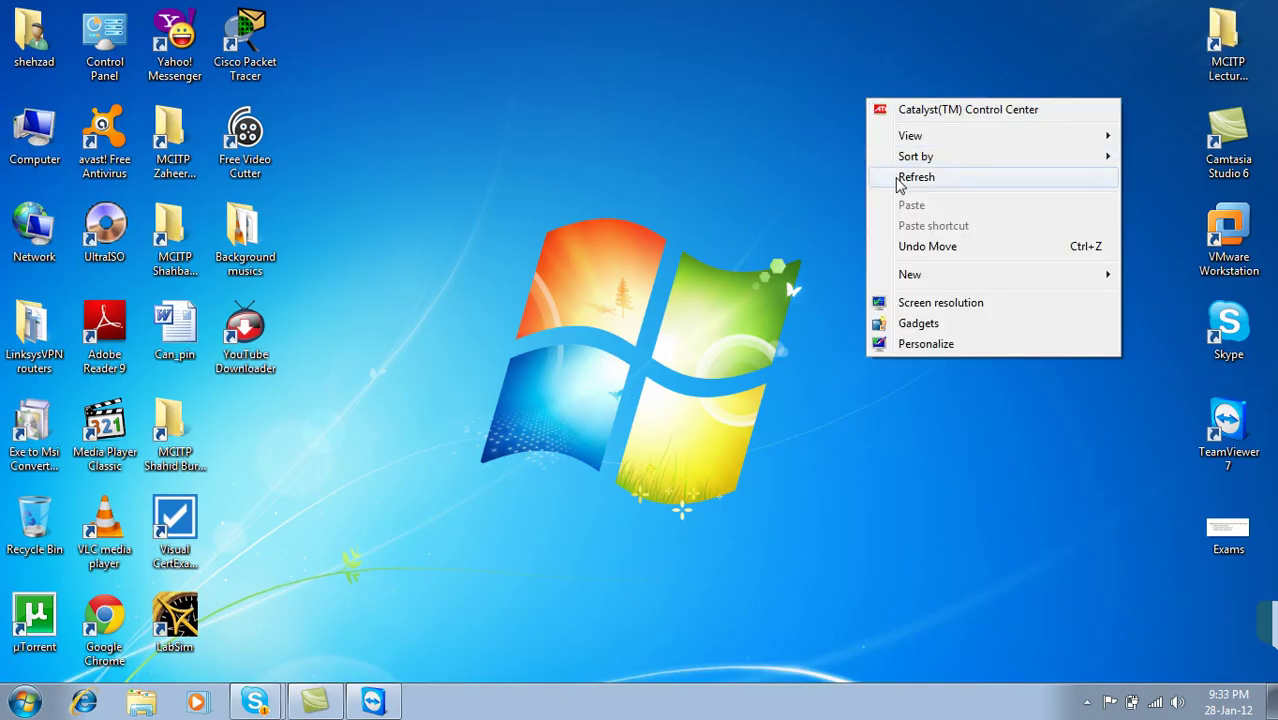
pyautogui.click(896, 176)
pyautogui.rightClick(898, 180)
pyautogui.click(930, 257)
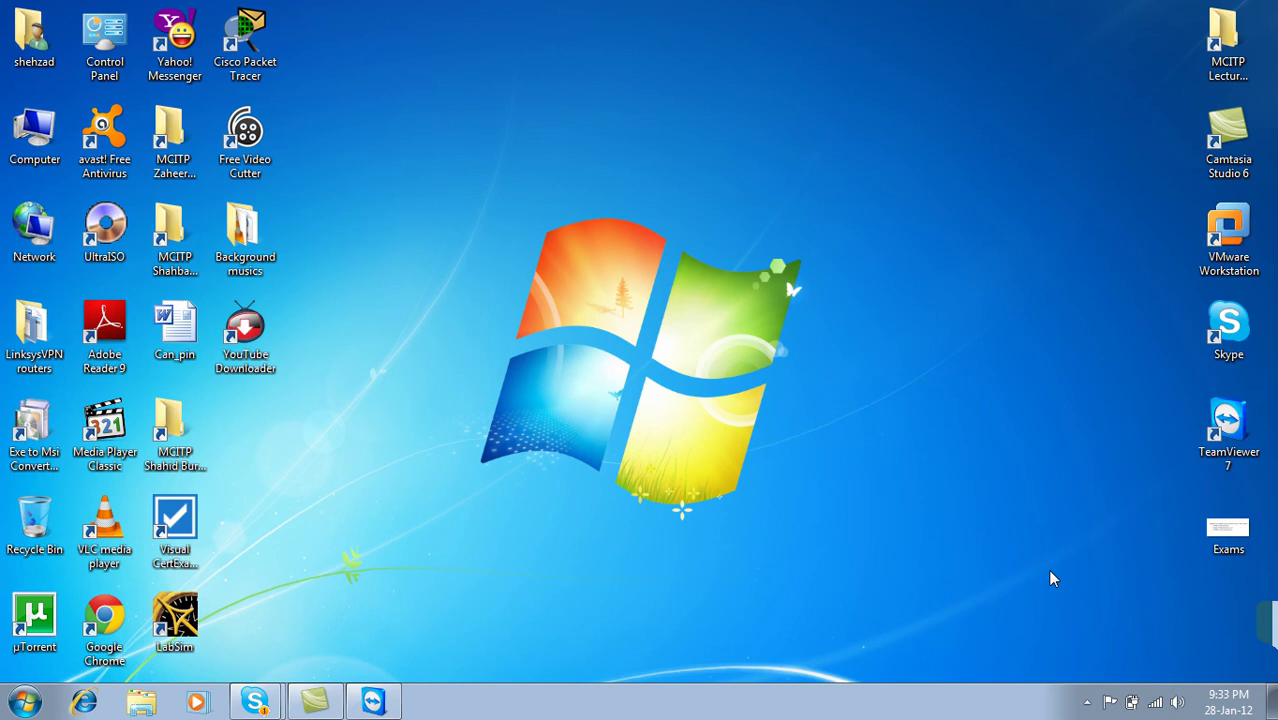
# Bring up the Camtasia recorder panel from the hidden notification-area icons
pyautogui.click(1087, 702)
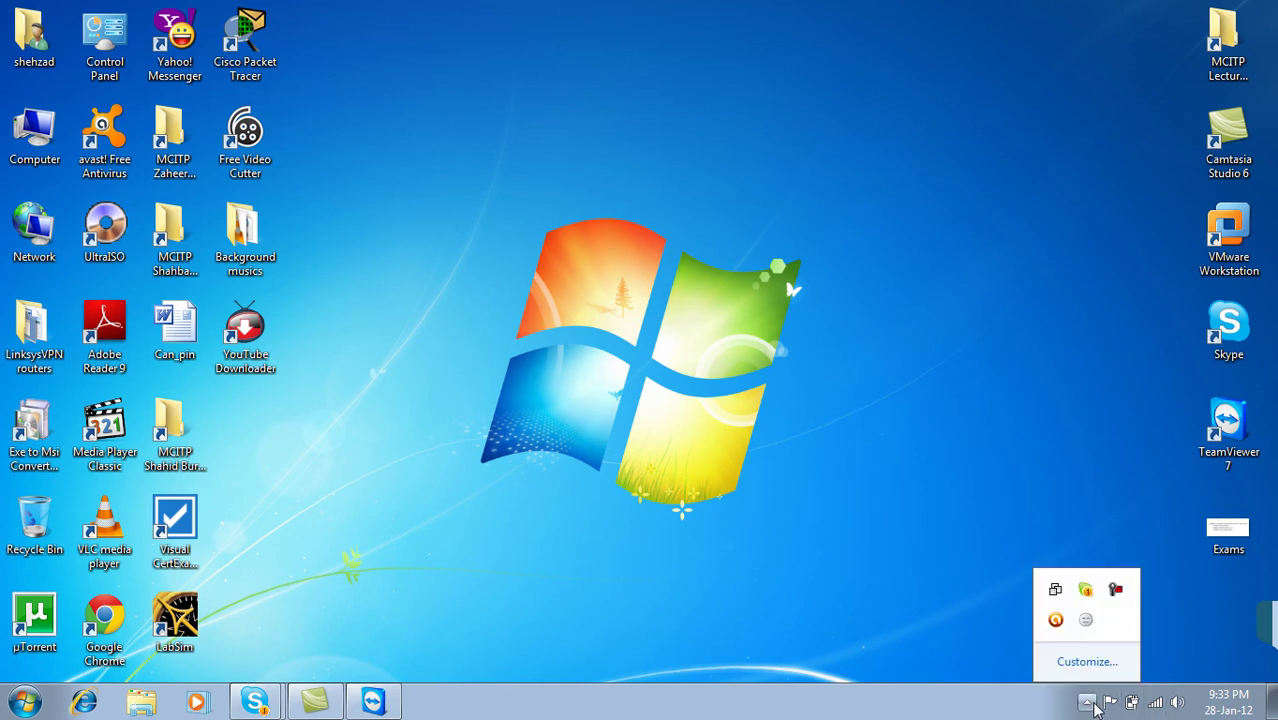
pyautogui.click(1116, 588)
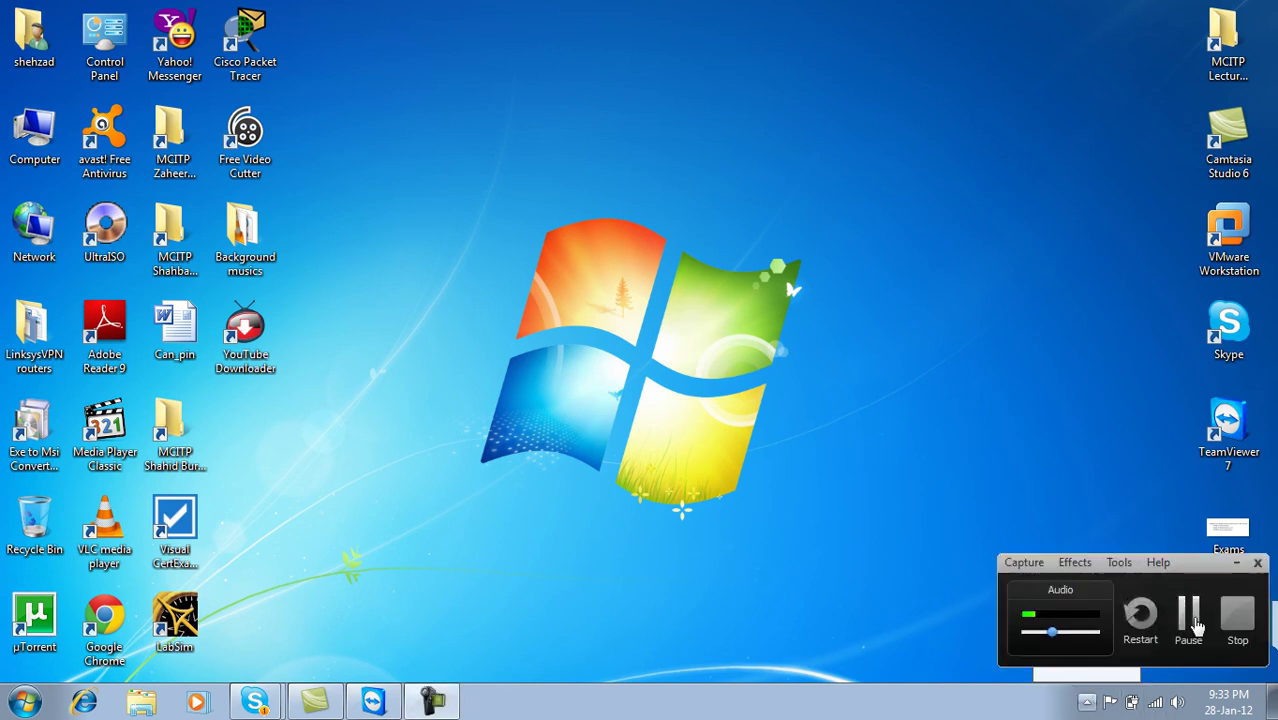
pyautogui.click(1087, 702)
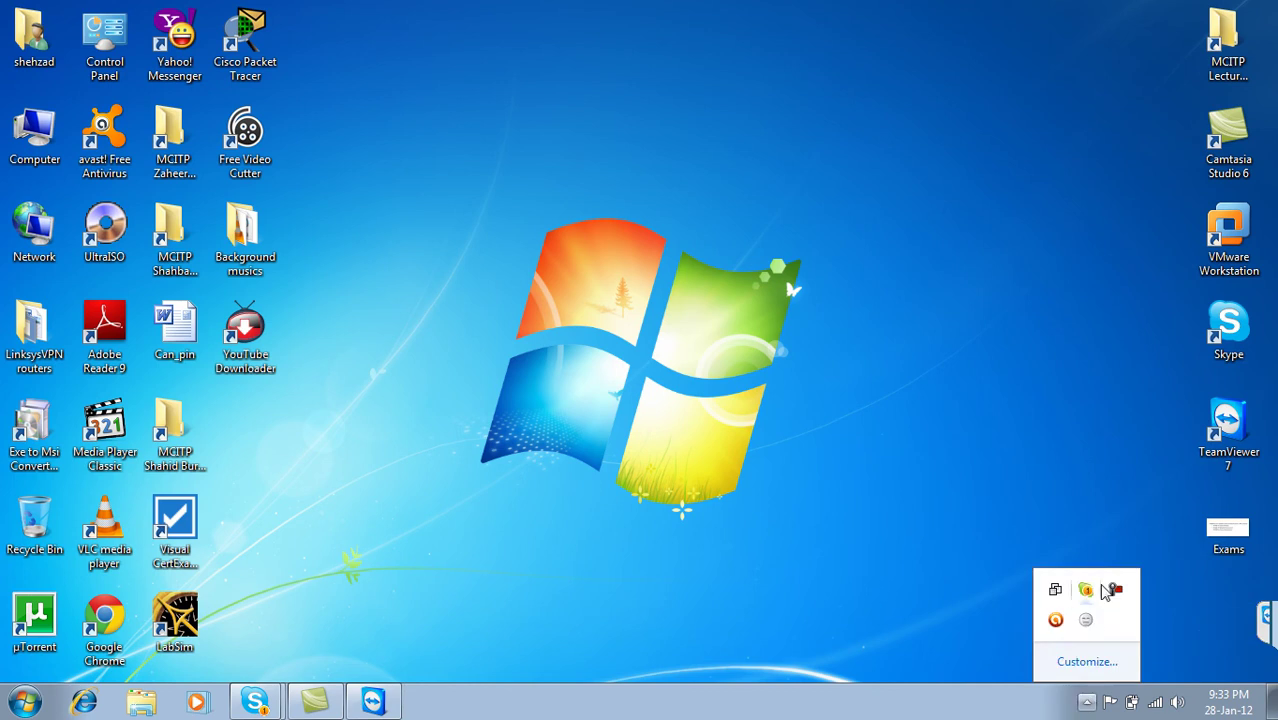